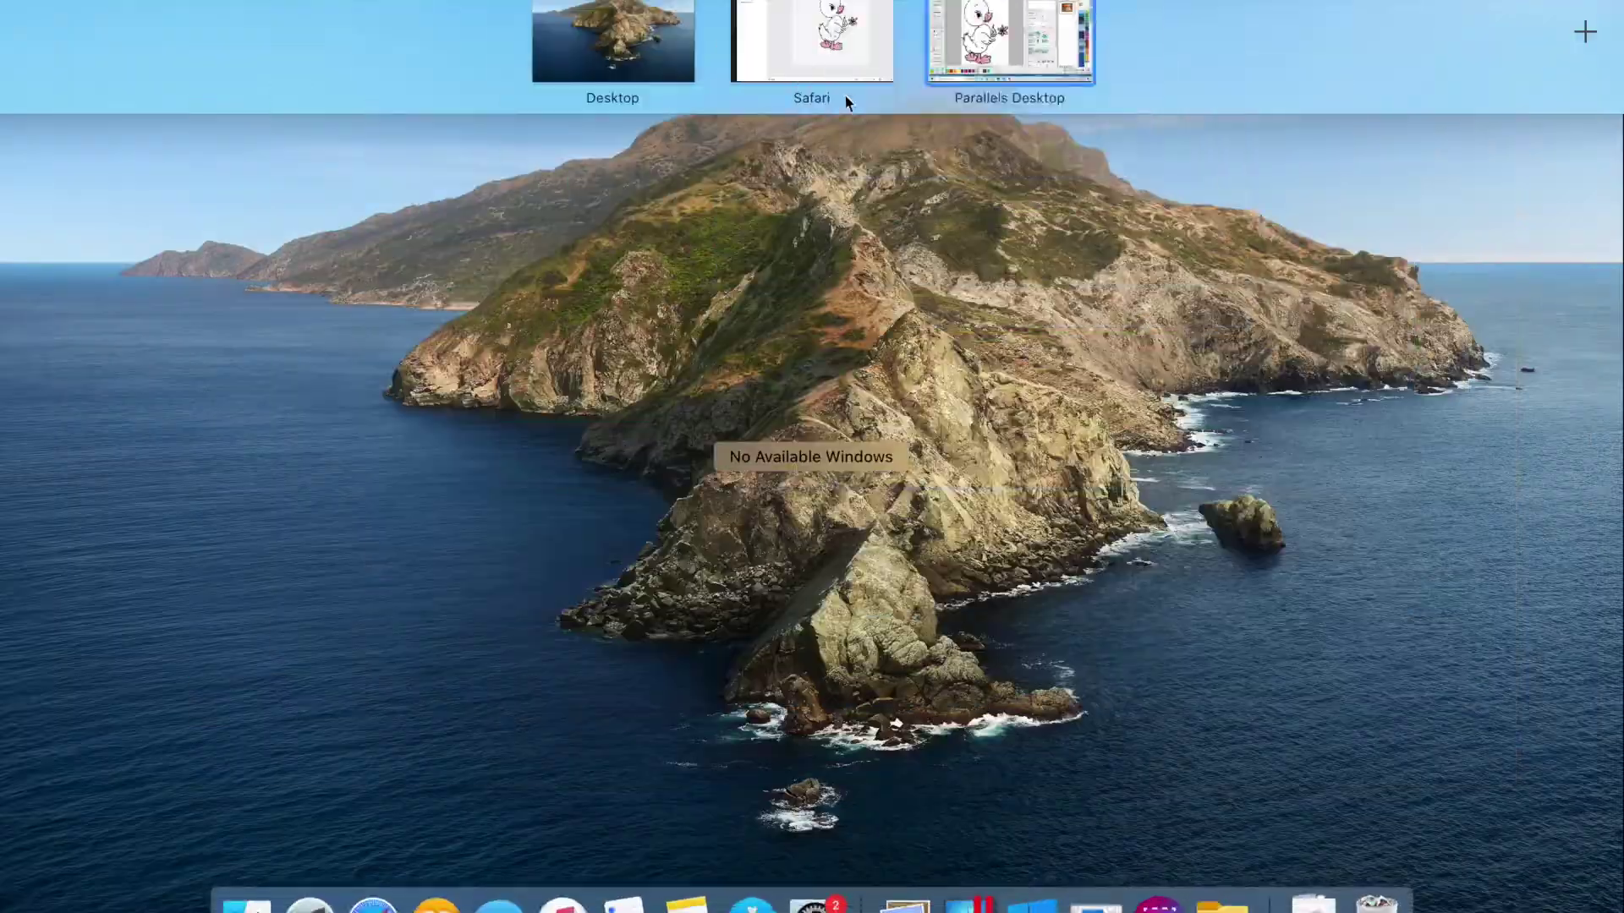
Switch to the Canva design in Safari and enlarge the duck image, centred to fill most of the orange page.
{"action": "left_click", "coordinate": [839, 70]}
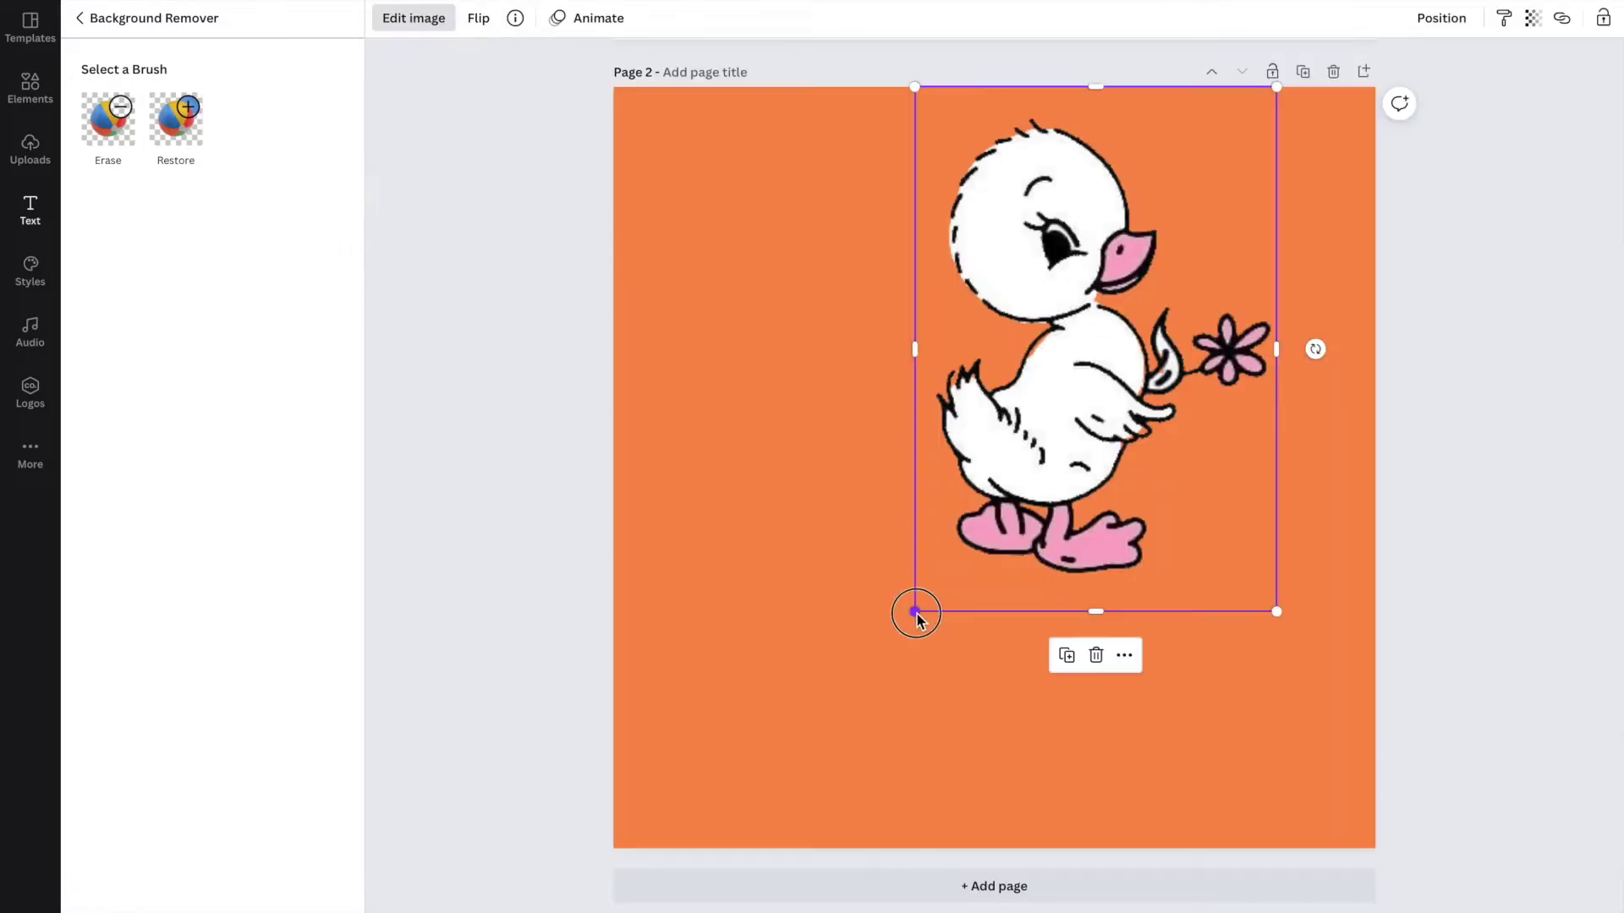
{"action": "left_click_drag", "start_coordinate": [914, 617], "coordinate": [615, 837]}
{"action": "mouse_move", "coordinate": [924, 677]}
{"action": "left_mouse_down"}
{"action": "mouse_move", "coordinate": [955, 671]}
{"action": "mouse_move", "coordinate": [945, 656]}
{"action": "left_mouse_up"}
{"action": "left_click", "coordinate": [1427, 717]}
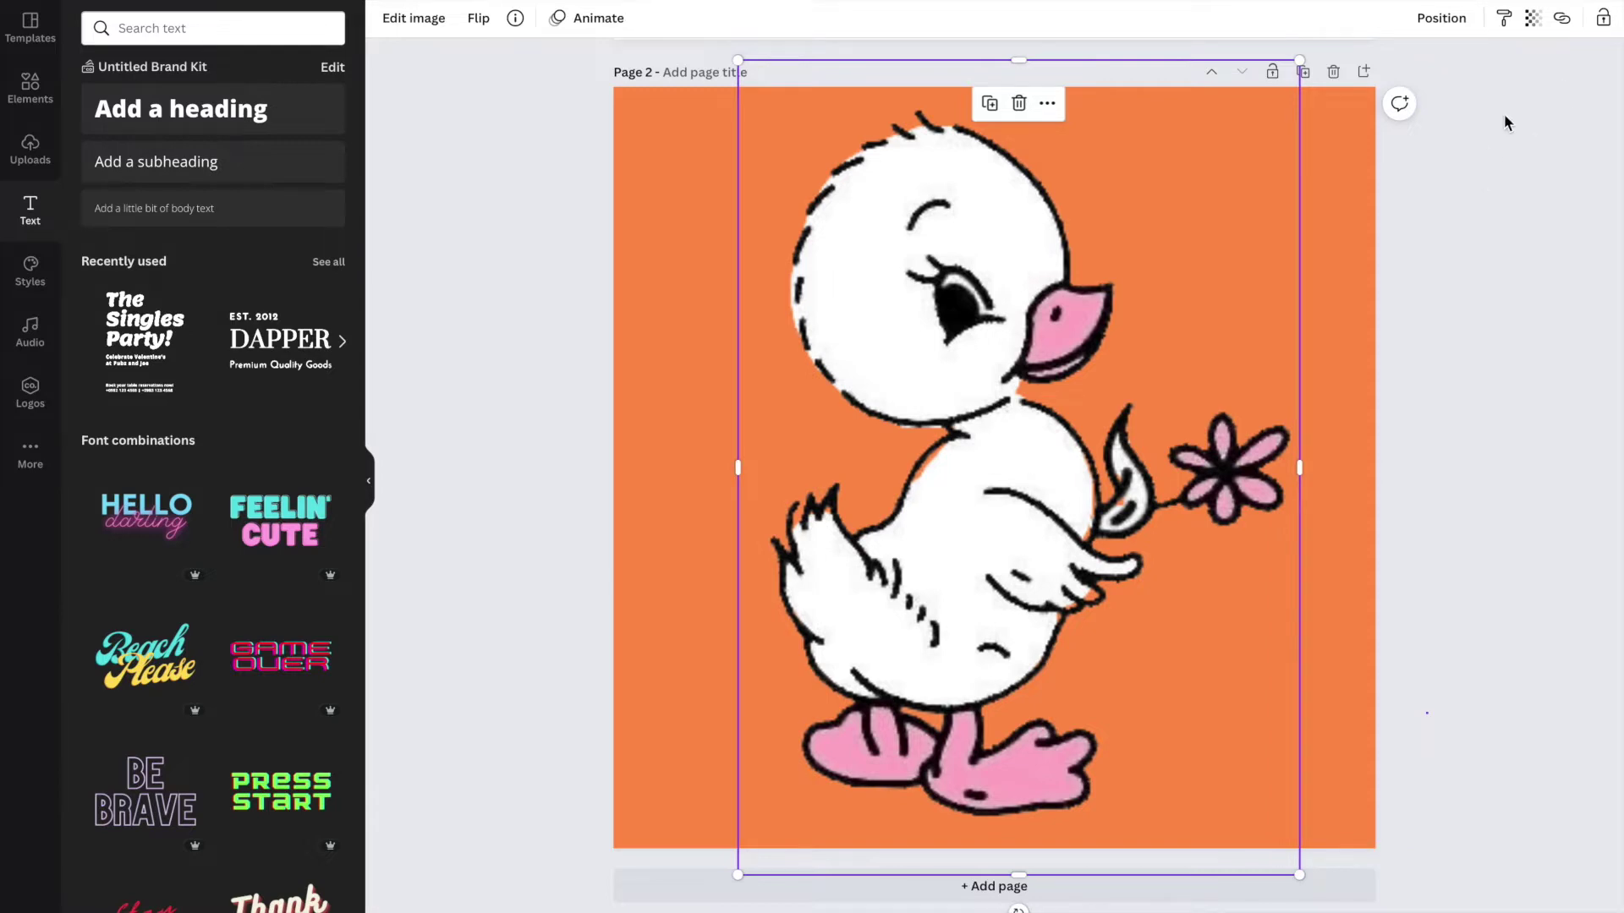
{"action": "left_click", "coordinate": [1426, 712]}
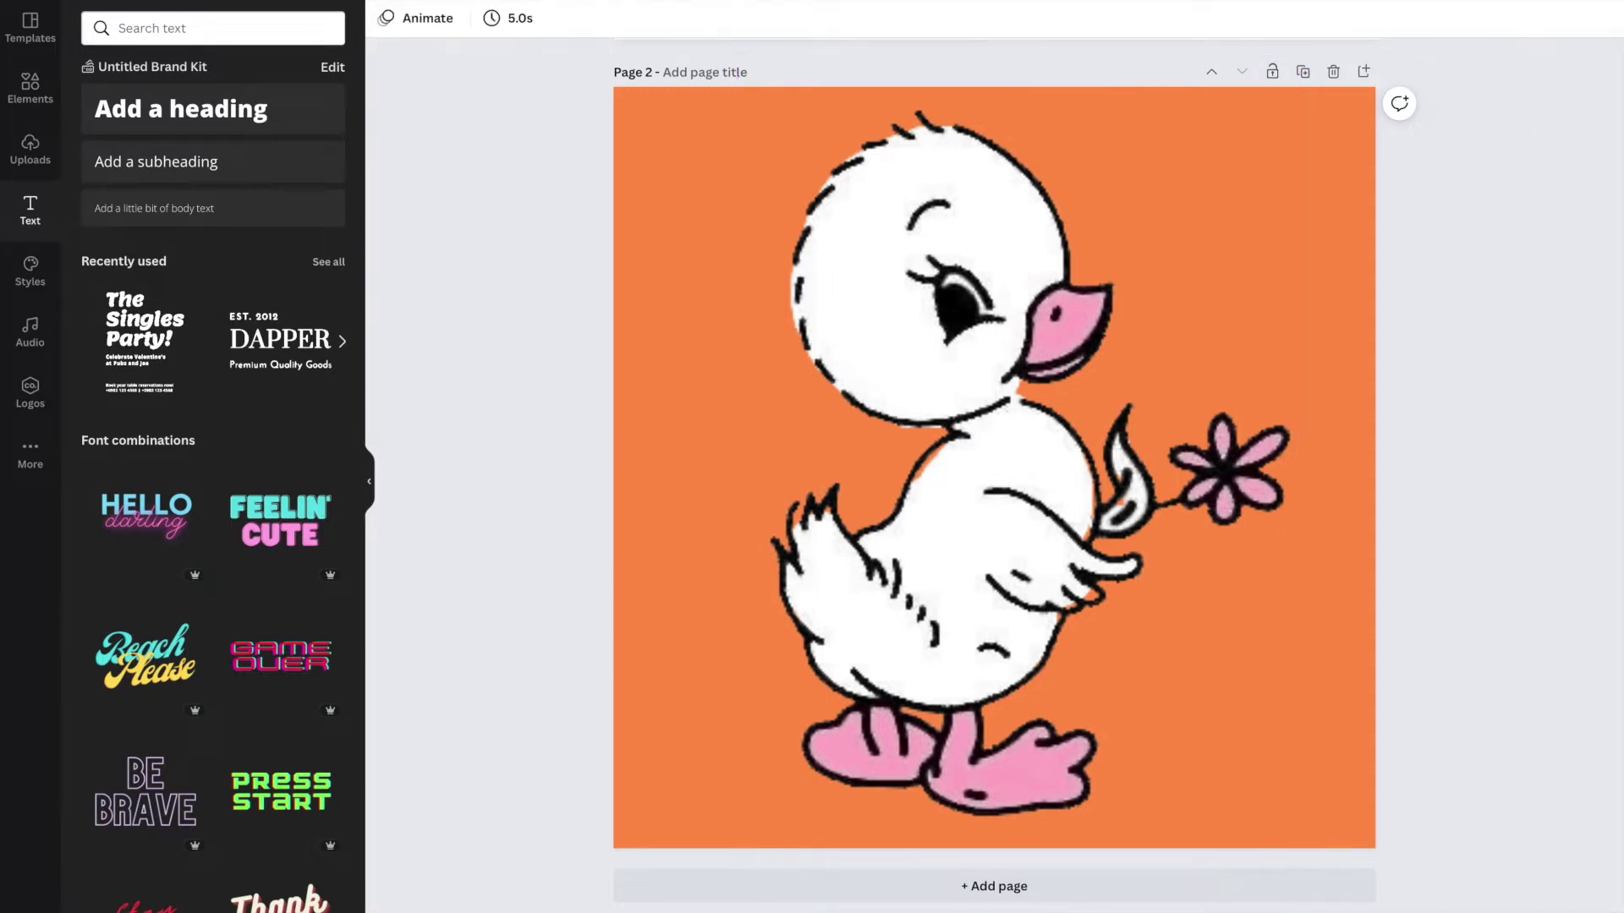
Download only page 2 of the design as a PNG image.
{"action": "left_click", "coordinate": [1574, 4]}
{"action": "left_click", "coordinate": [1575, 4]}
{"action": "left_click", "coordinate": [1562, 4]}
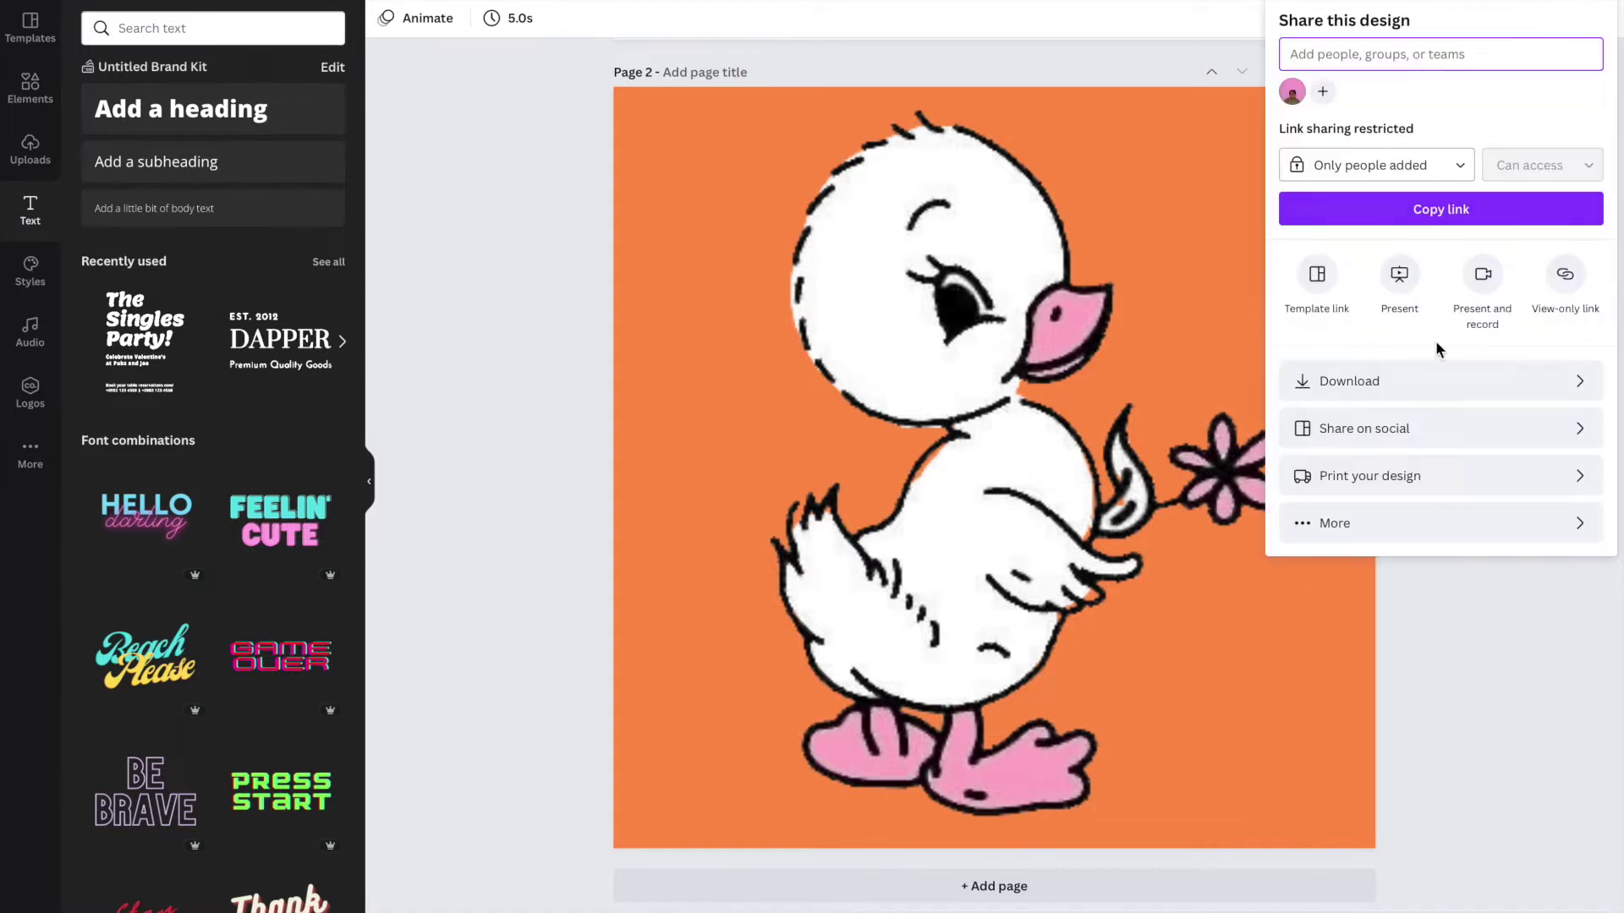
{"action": "left_click", "coordinate": [1421, 381]}
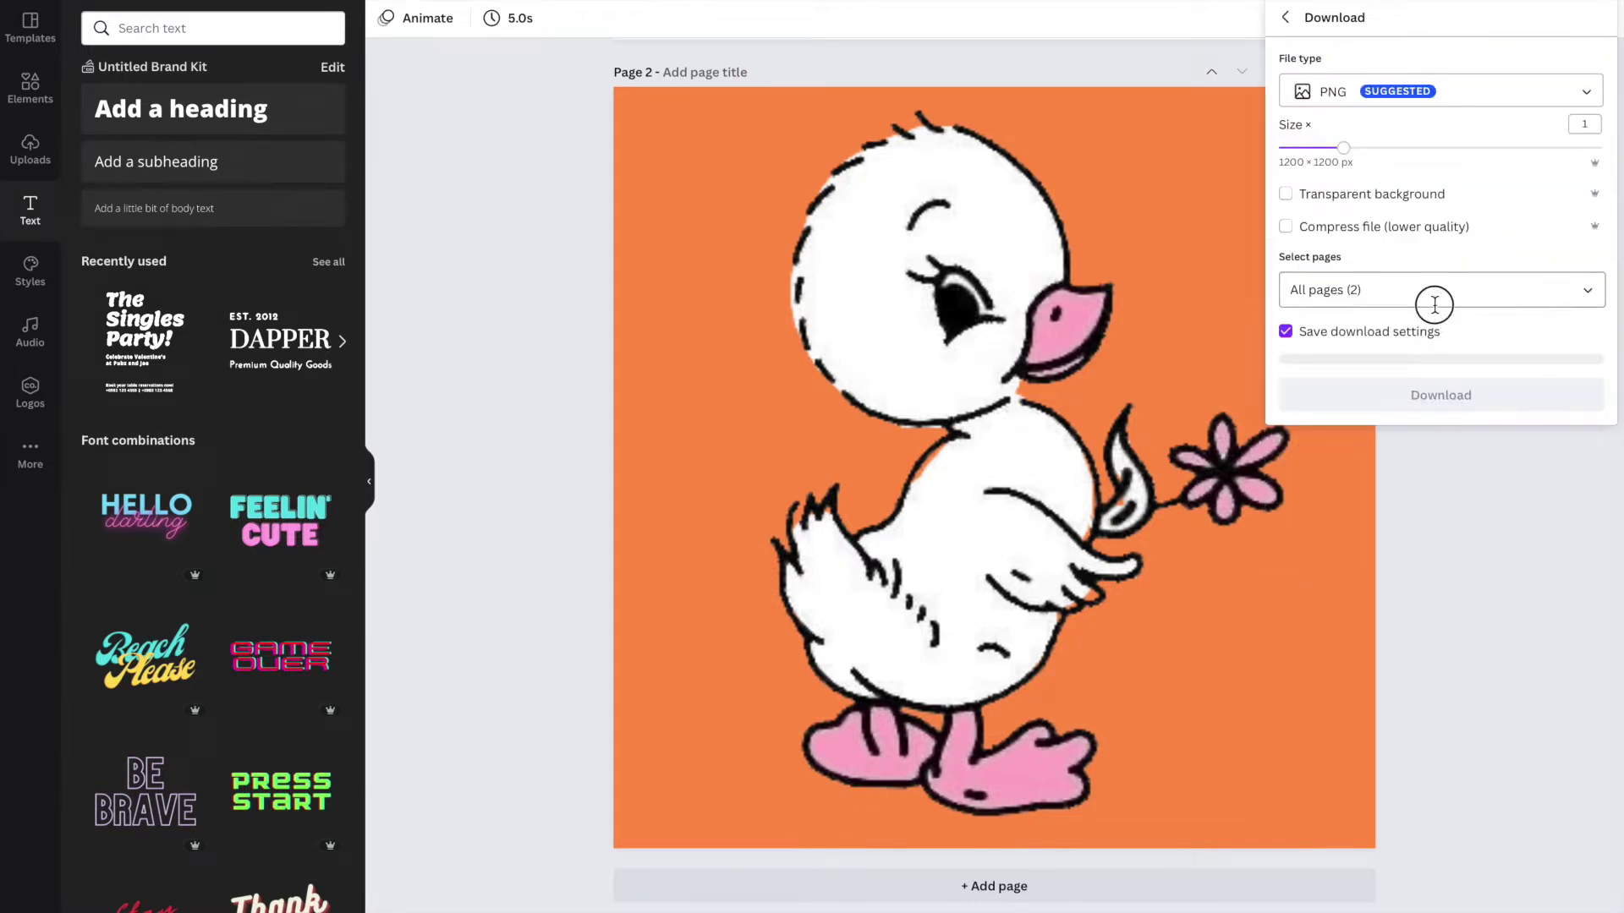
{"action": "left_click", "coordinate": [1432, 296]}
{"action": "left_click", "coordinate": [1389, 383]}
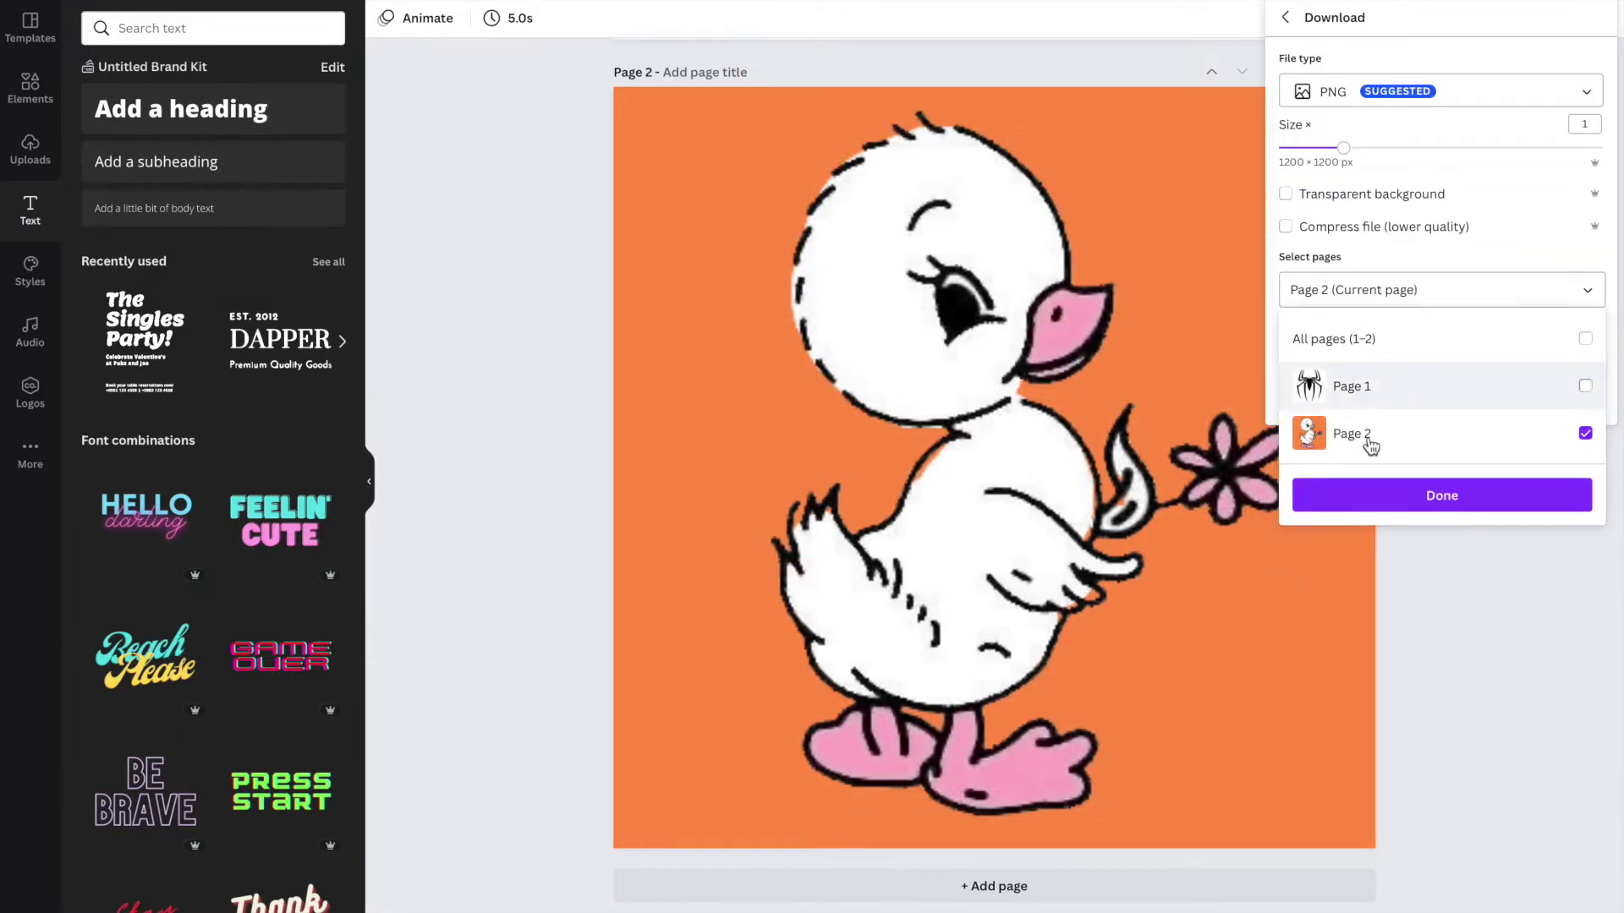
{"action": "left_click", "coordinate": [1353, 495]}
{"action": "left_click", "coordinate": [1386, 401]}
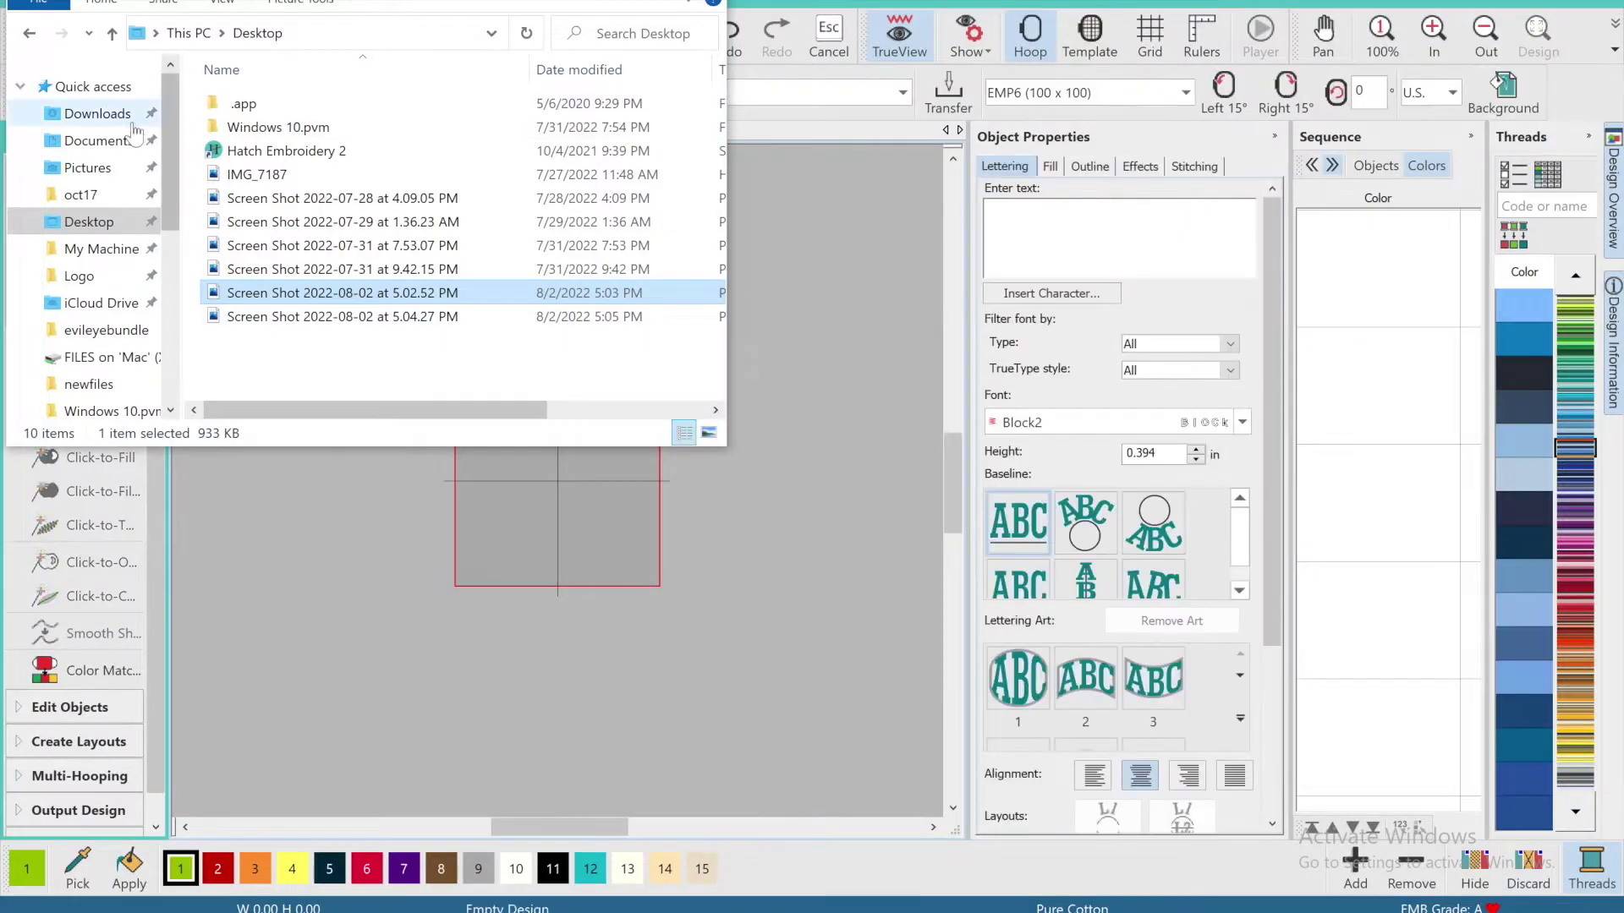
Switch to Hatch Embroidery and insert the custom image from the Downloads folder into the empty design.
{"action": "left_click", "coordinate": [97, 114]}
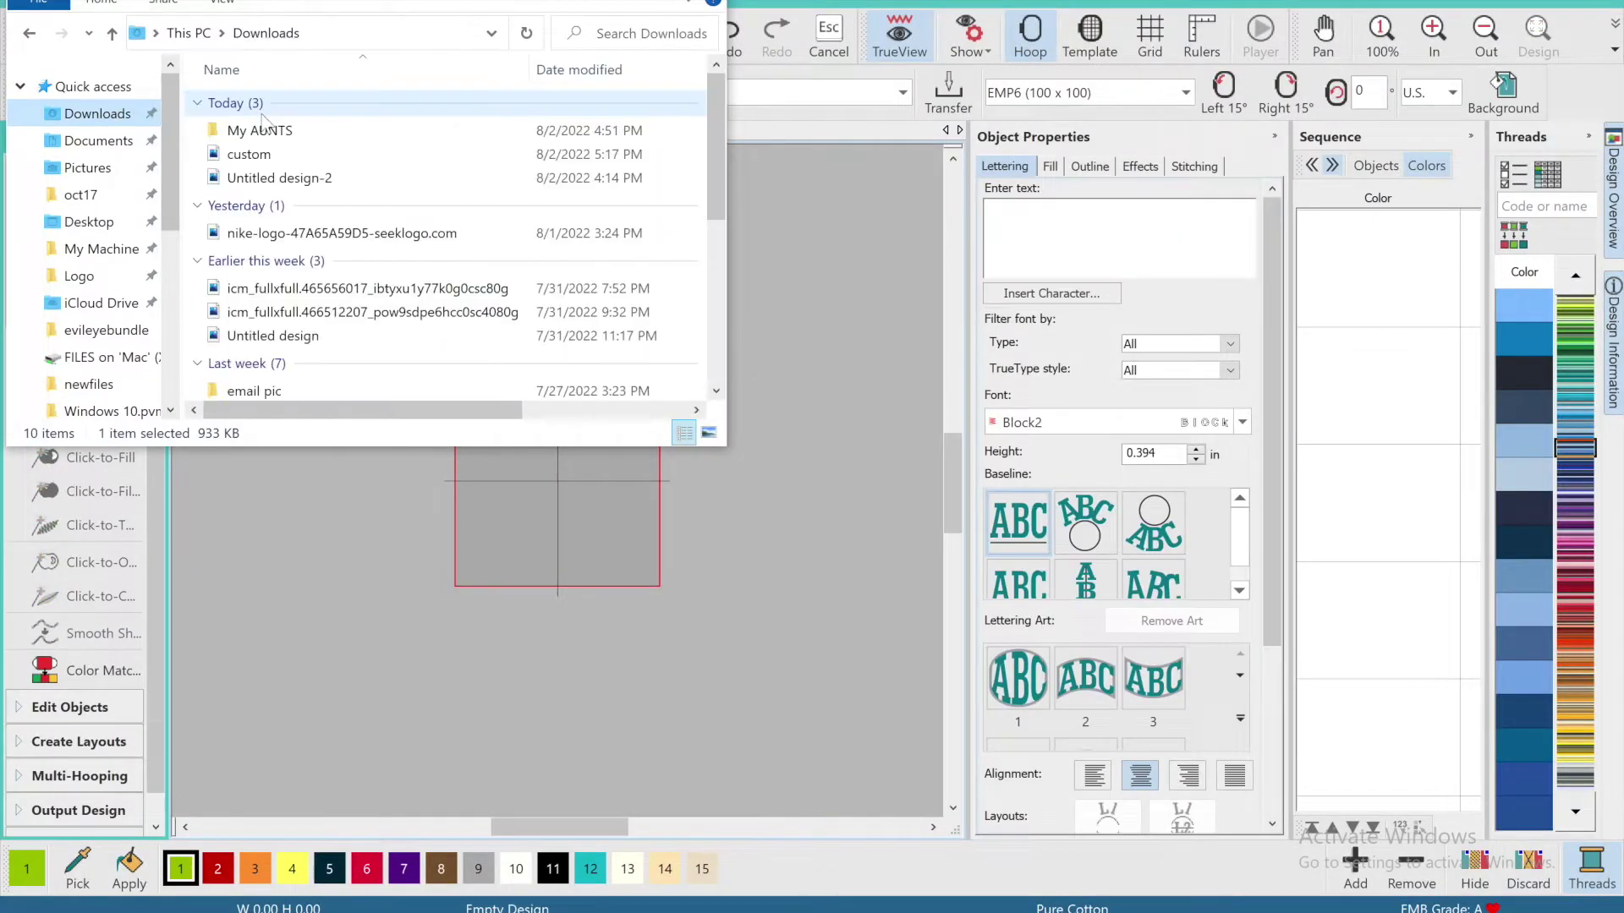
{"action": "left_click_drag", "start_coordinate": [264, 157], "coordinate": [556, 475]}
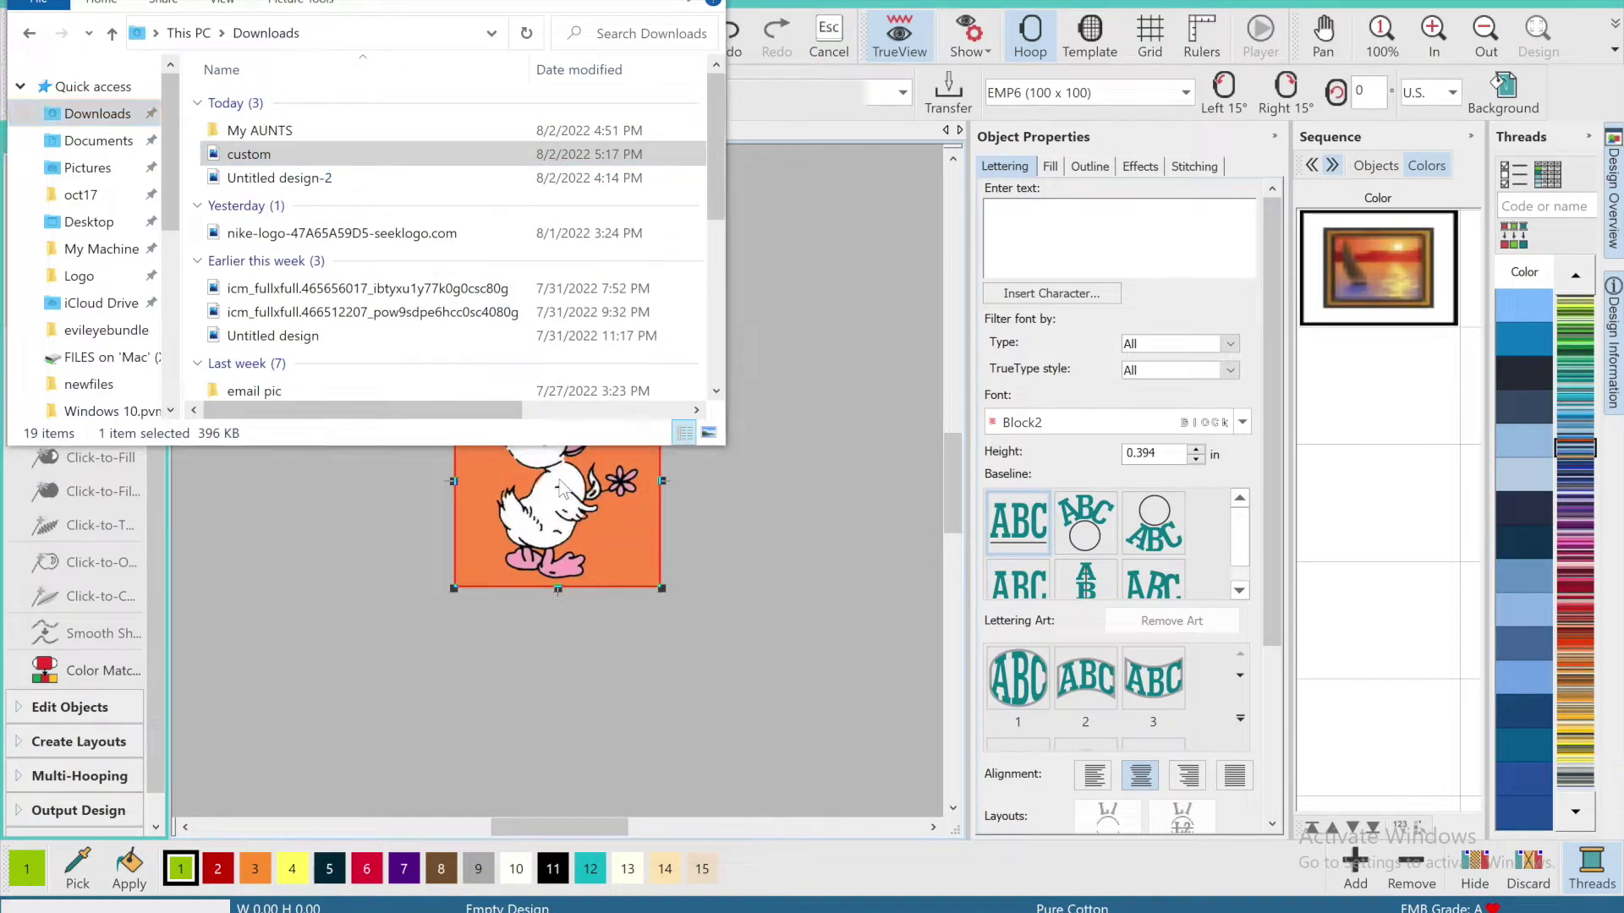
{"action": "left_click", "coordinate": [1525, 42]}
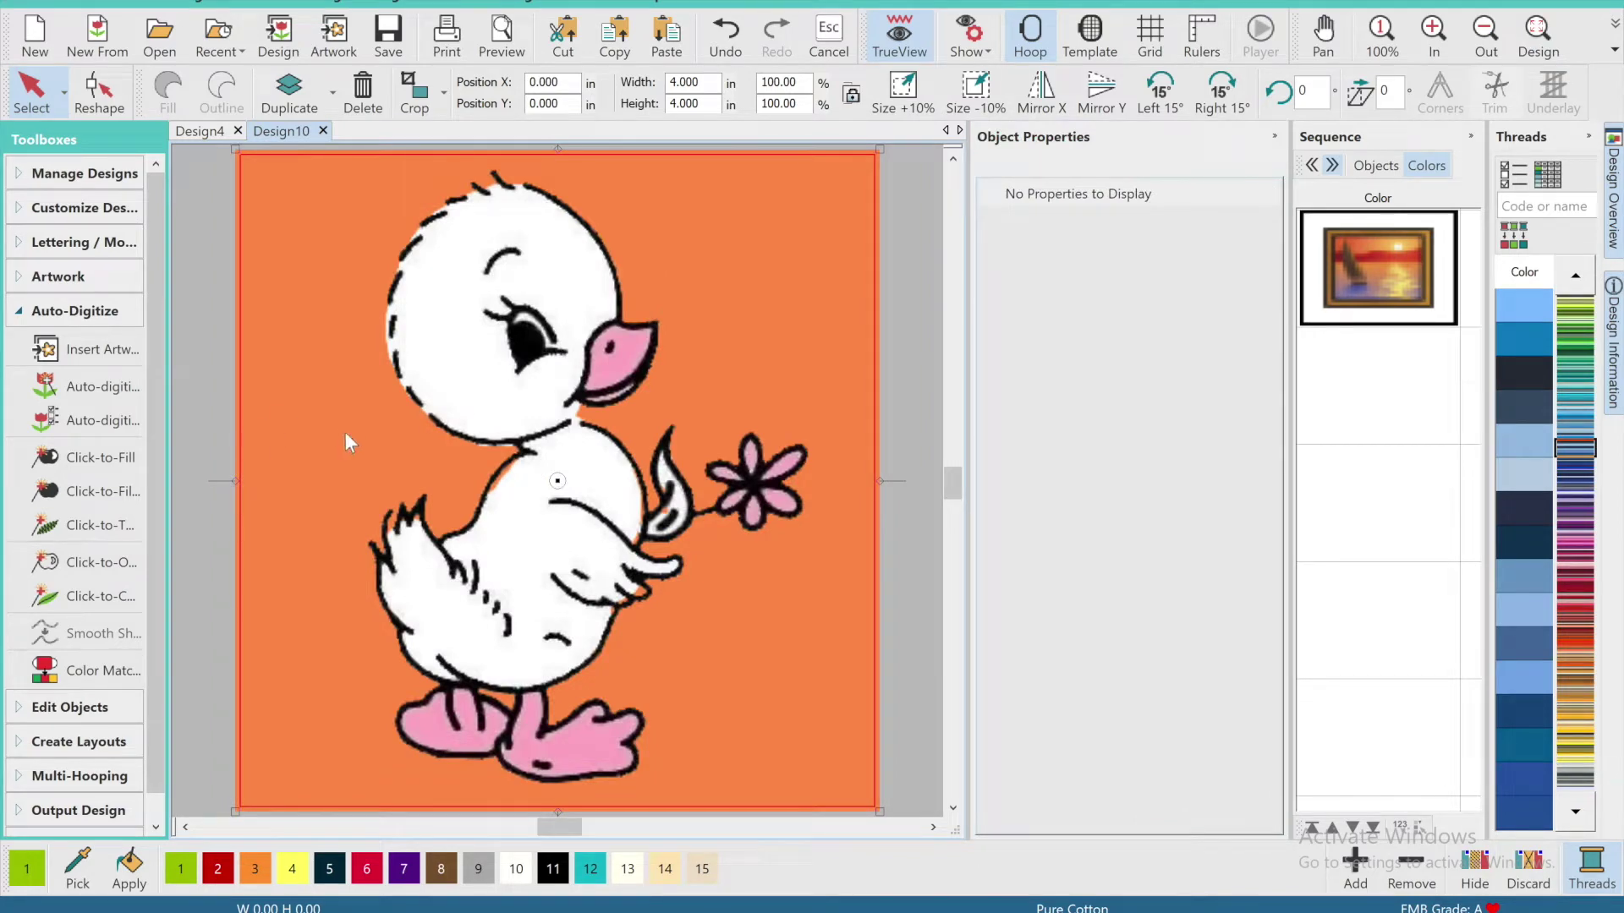
Prepare the duck artwork with reduced colors for Click-to-Fill, and fill the white head and body with stitches.
{"action": "left_click", "coordinate": [100, 458]}
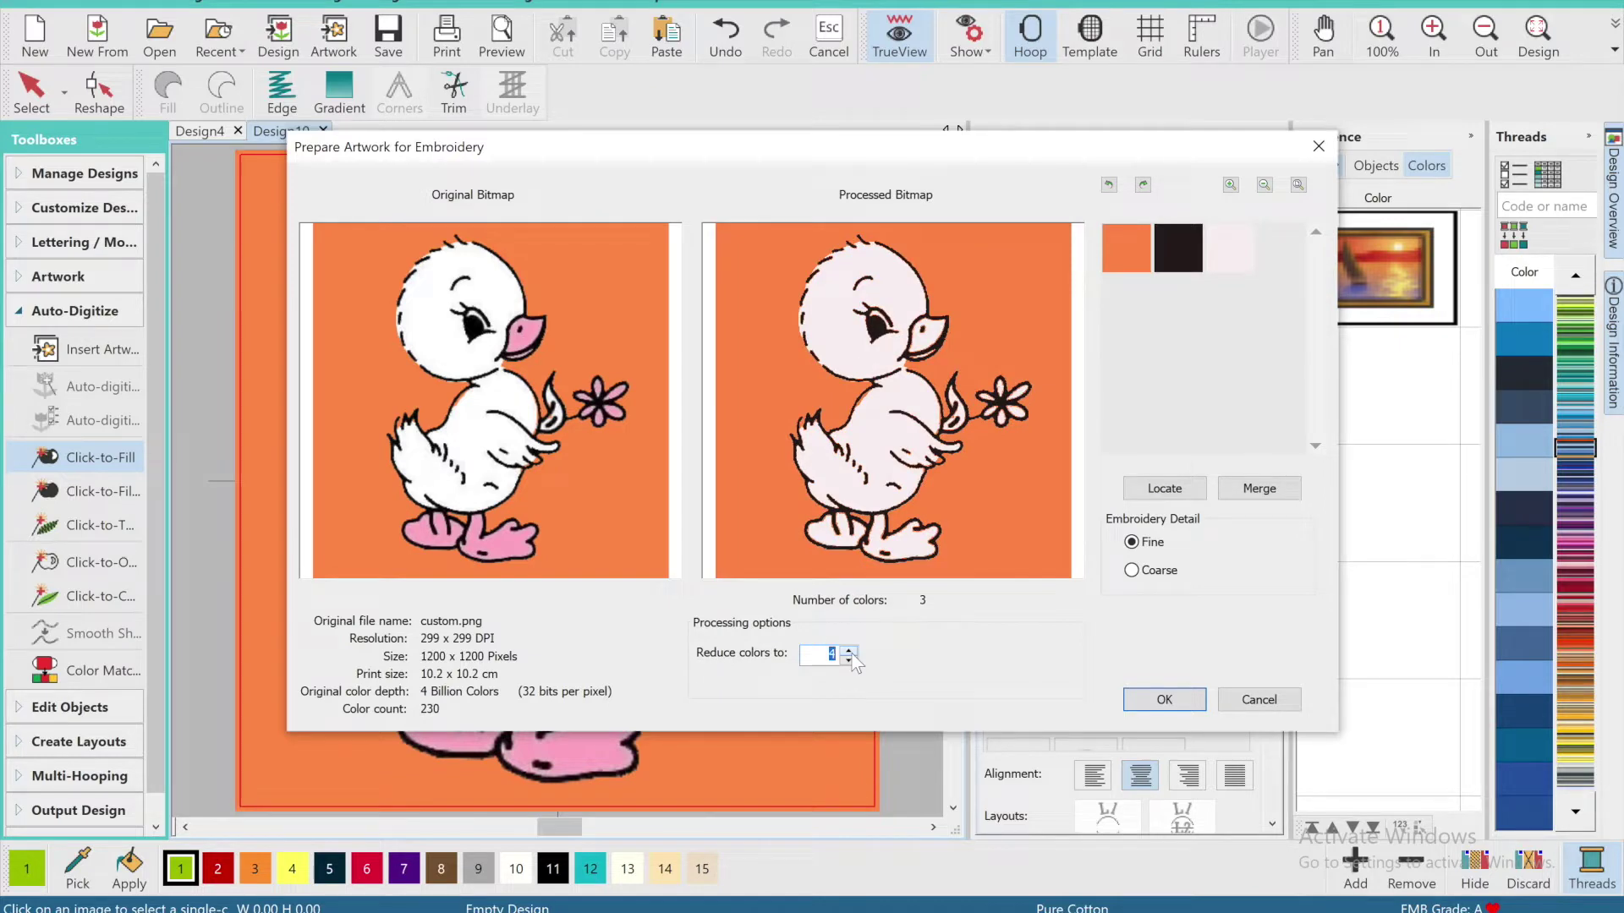
{"action": "left_click", "coordinate": [1150, 698]}
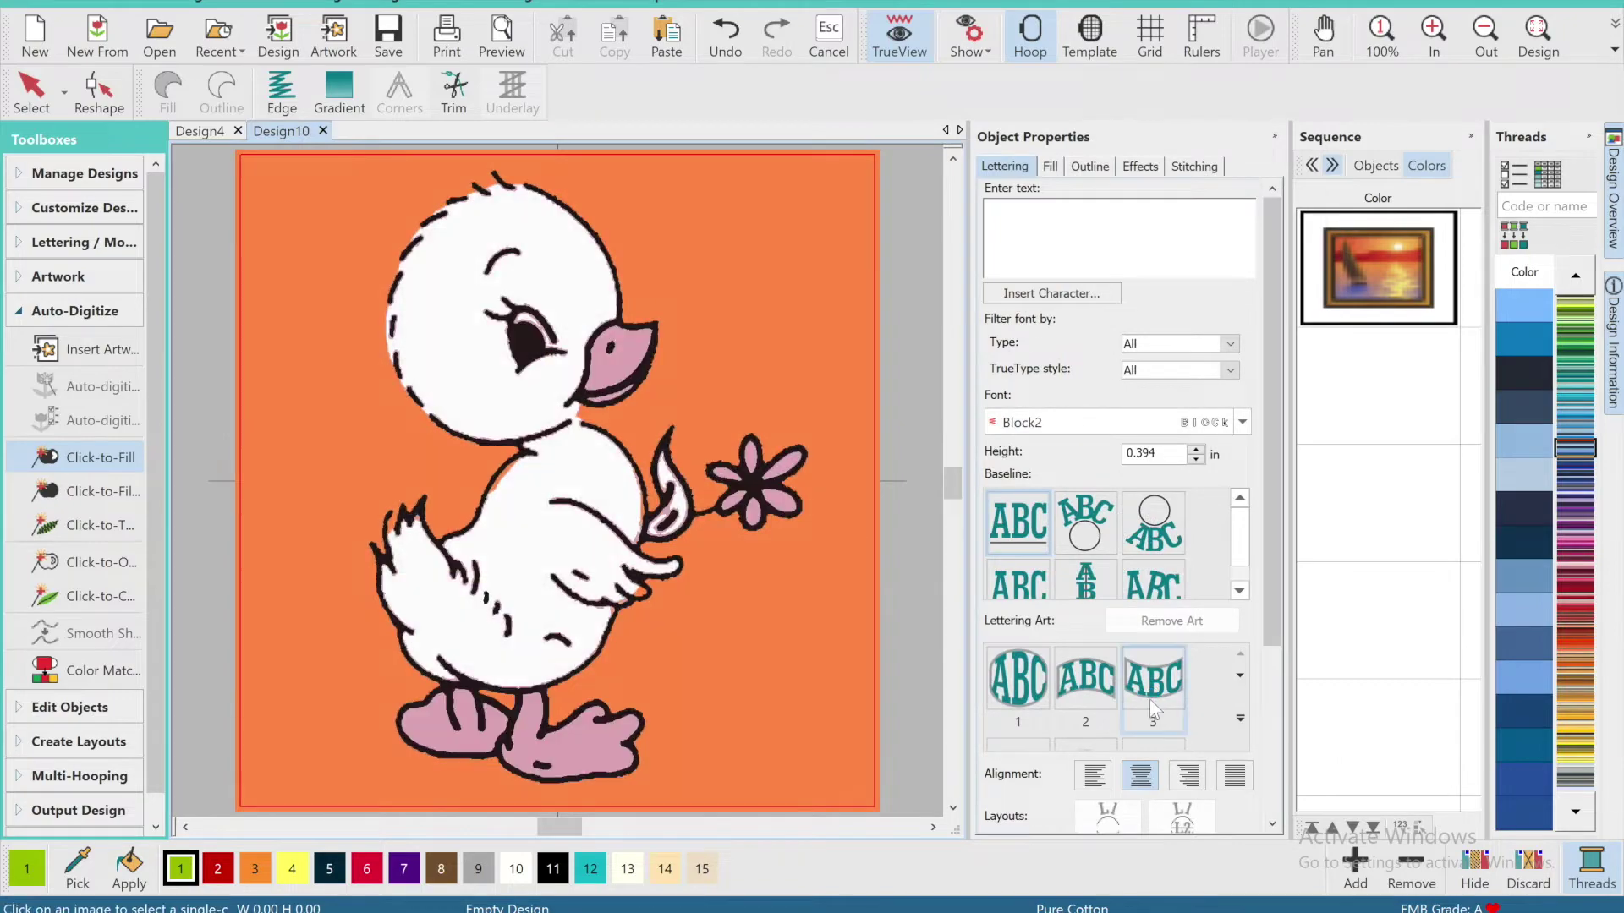
{"action": "left_click", "coordinate": [1324, 39]}
{"action": "left_click_drag", "start_coordinate": [594, 233], "coordinate": [616, 222]}
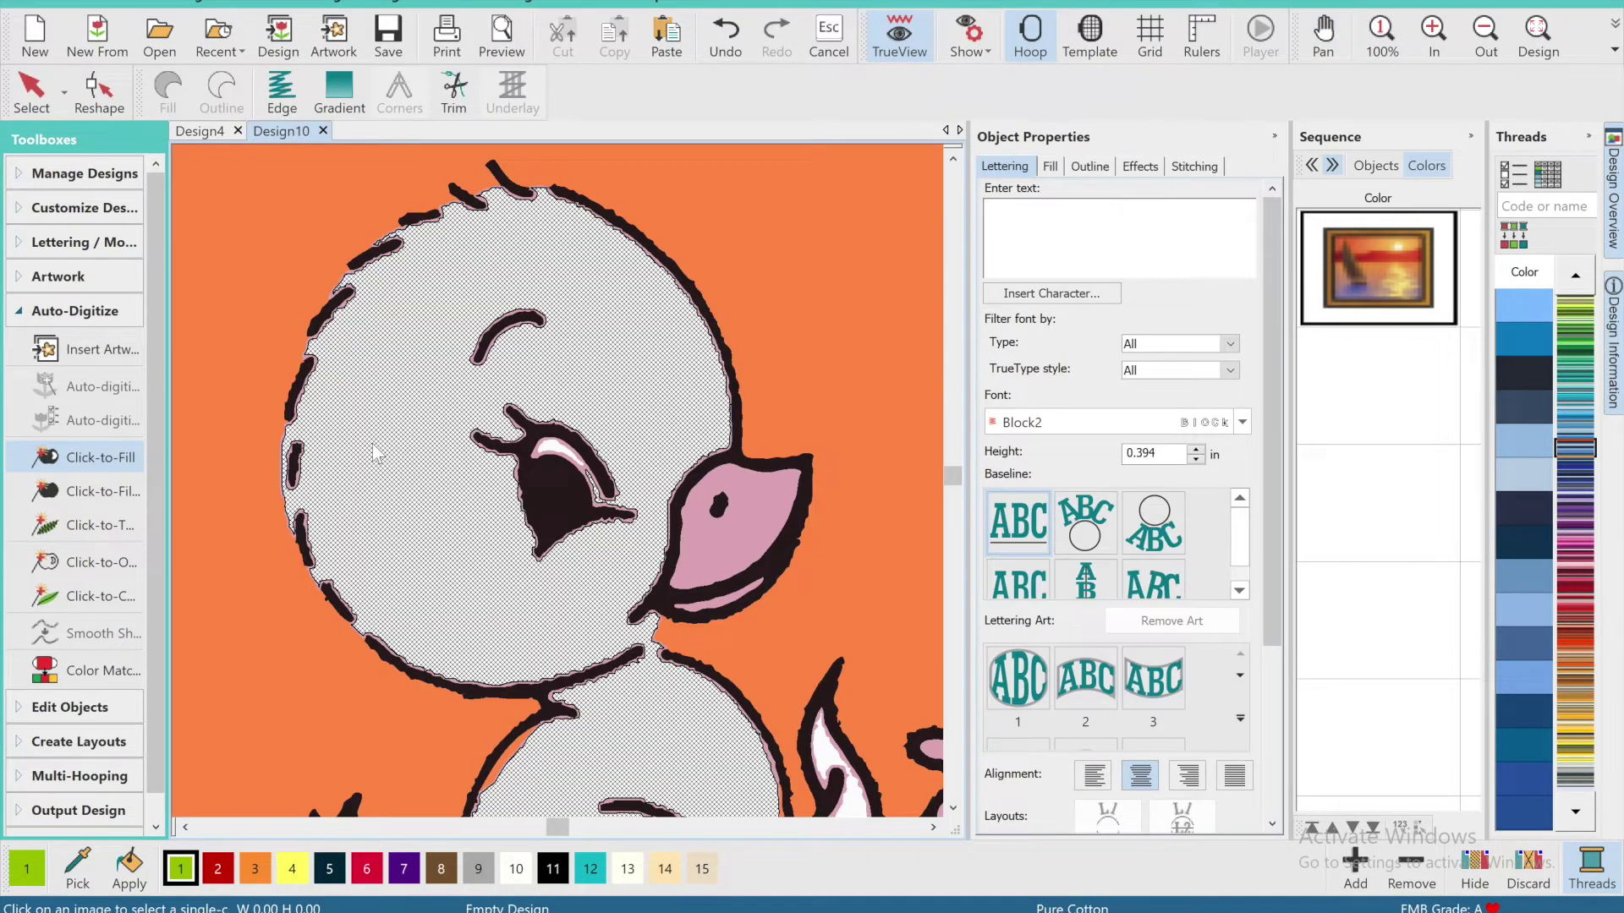
{"action": "left_click", "coordinate": [372, 443]}
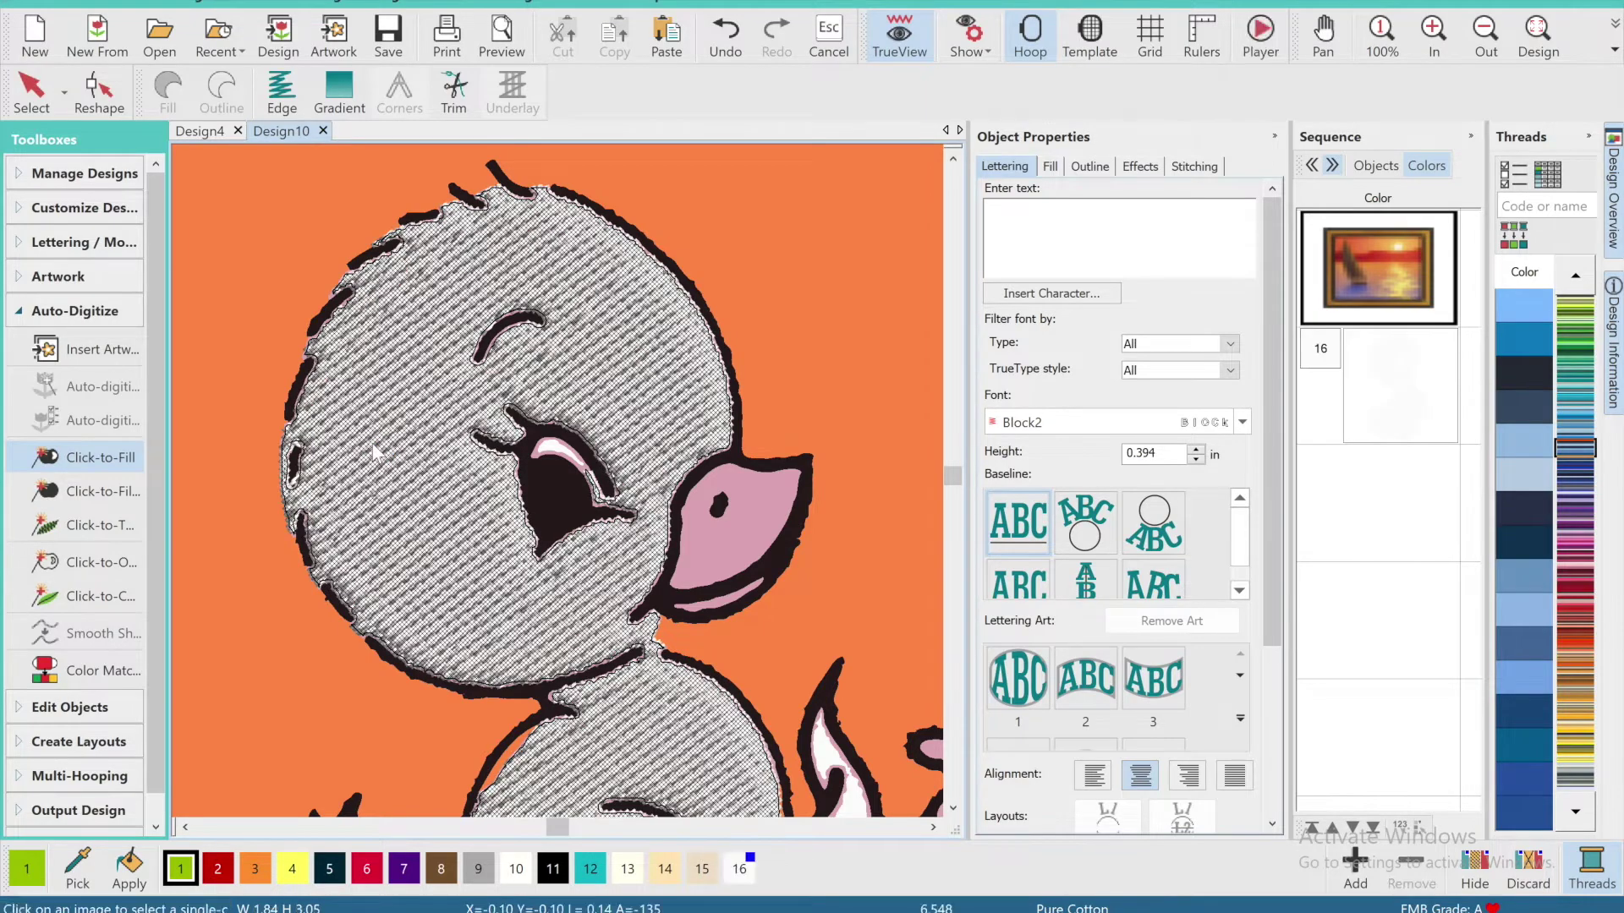
Select the white duck fill and smooth its shape outlines.
{"action": "key", "text": "Escape"}
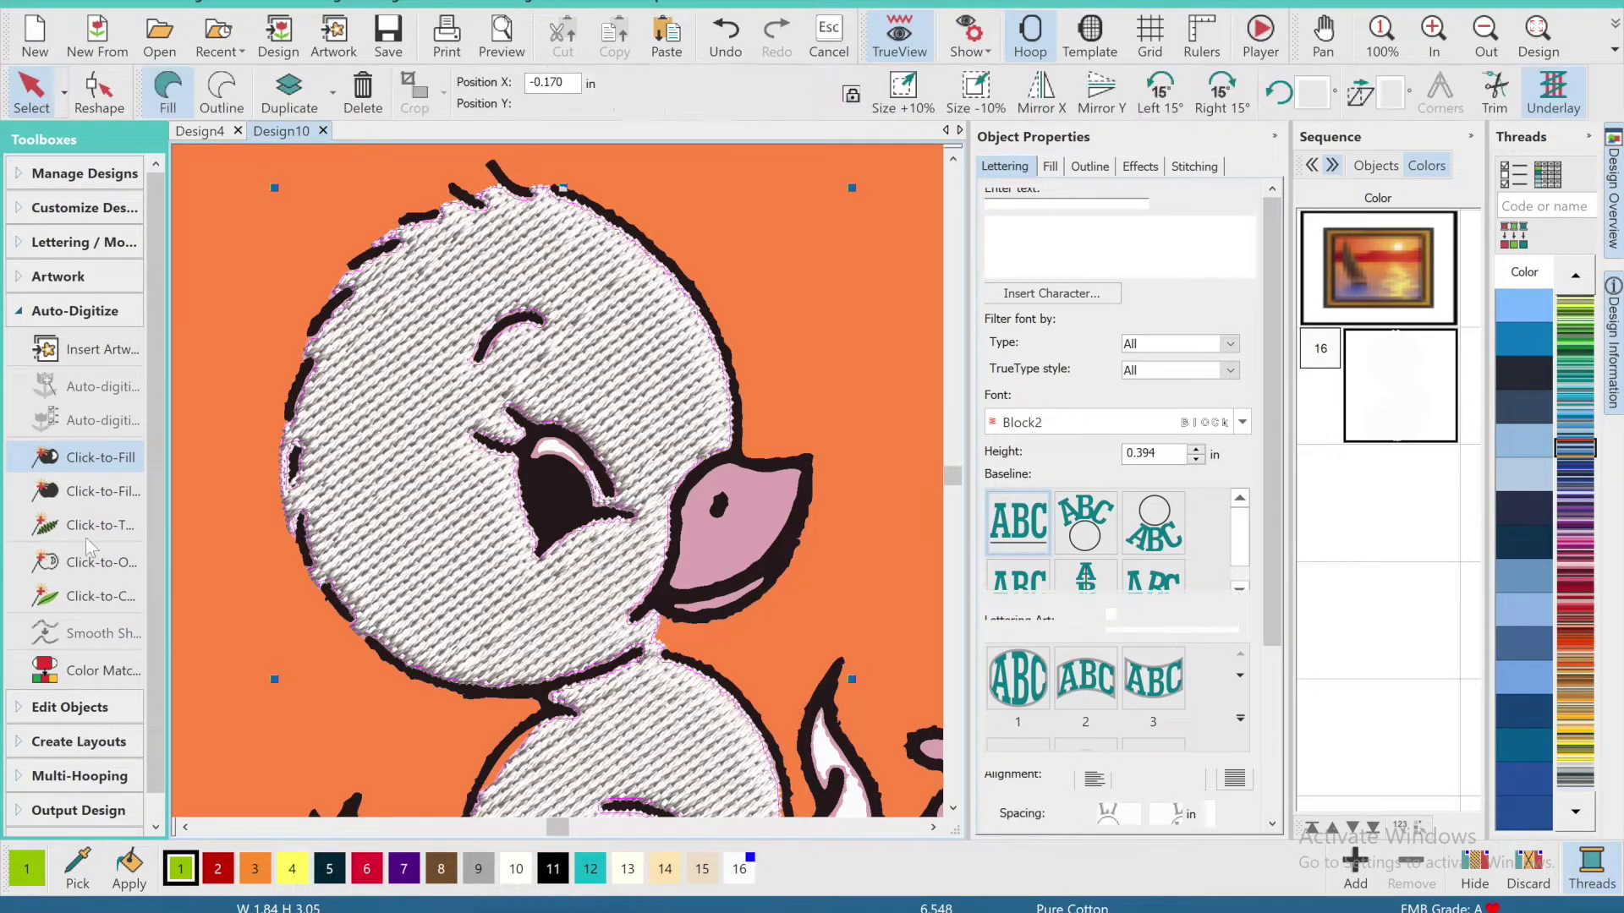
{"action": "left_click", "coordinate": [112, 651]}
{"action": "left_click", "coordinate": [931, 428]}
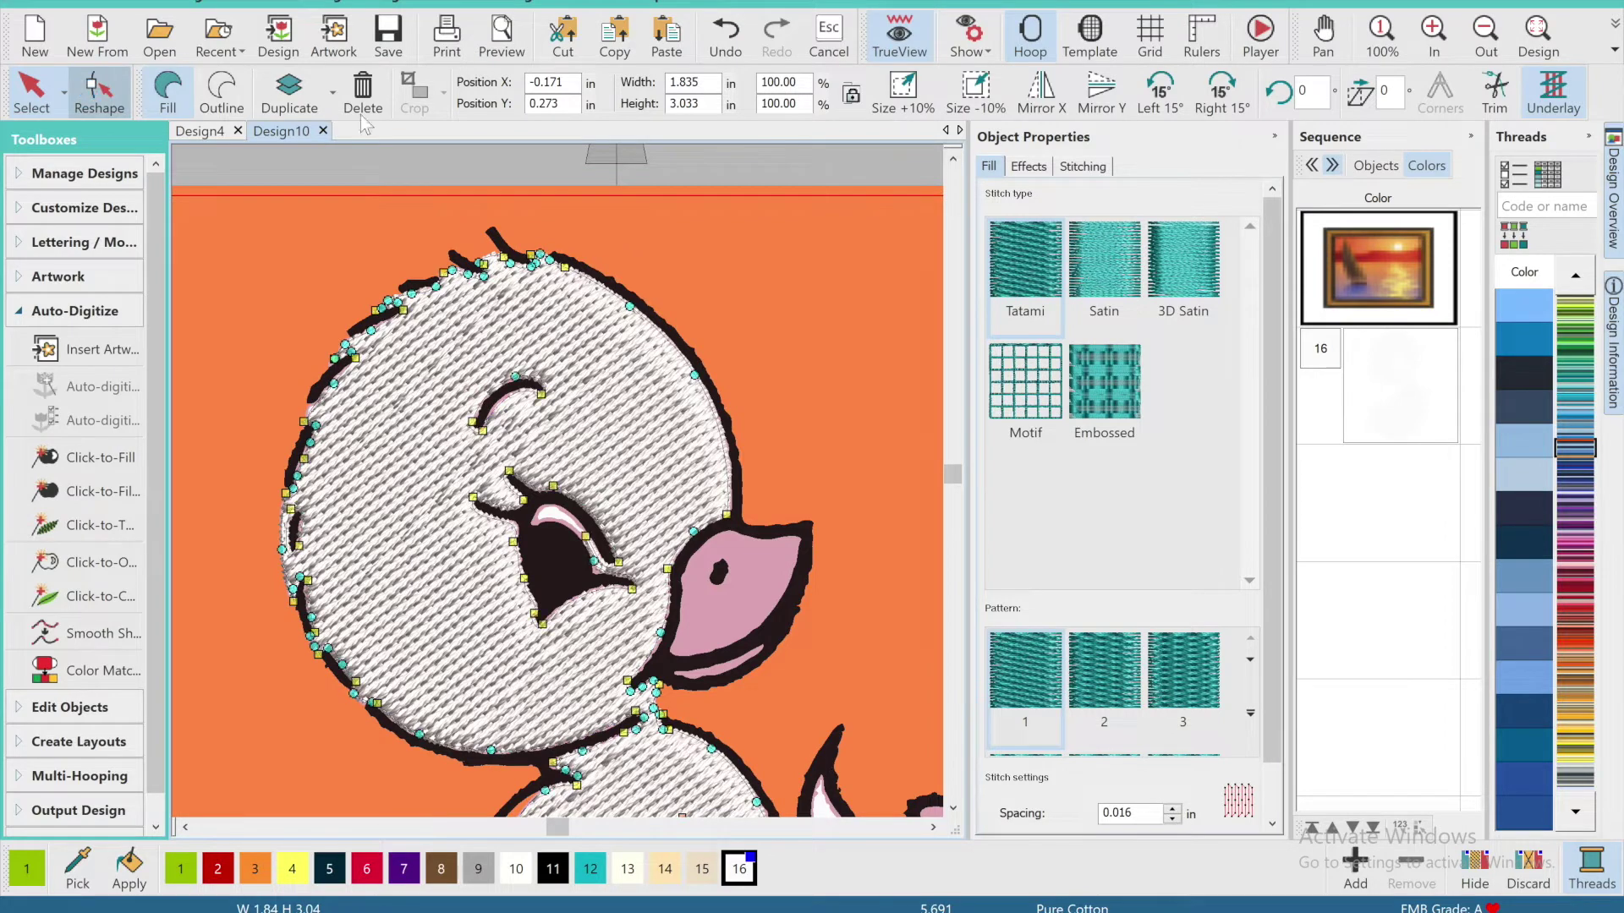
Reshape the white fill so its edge follows the black outline above the duck's forehead.
{"action": "key", "text": "h"}
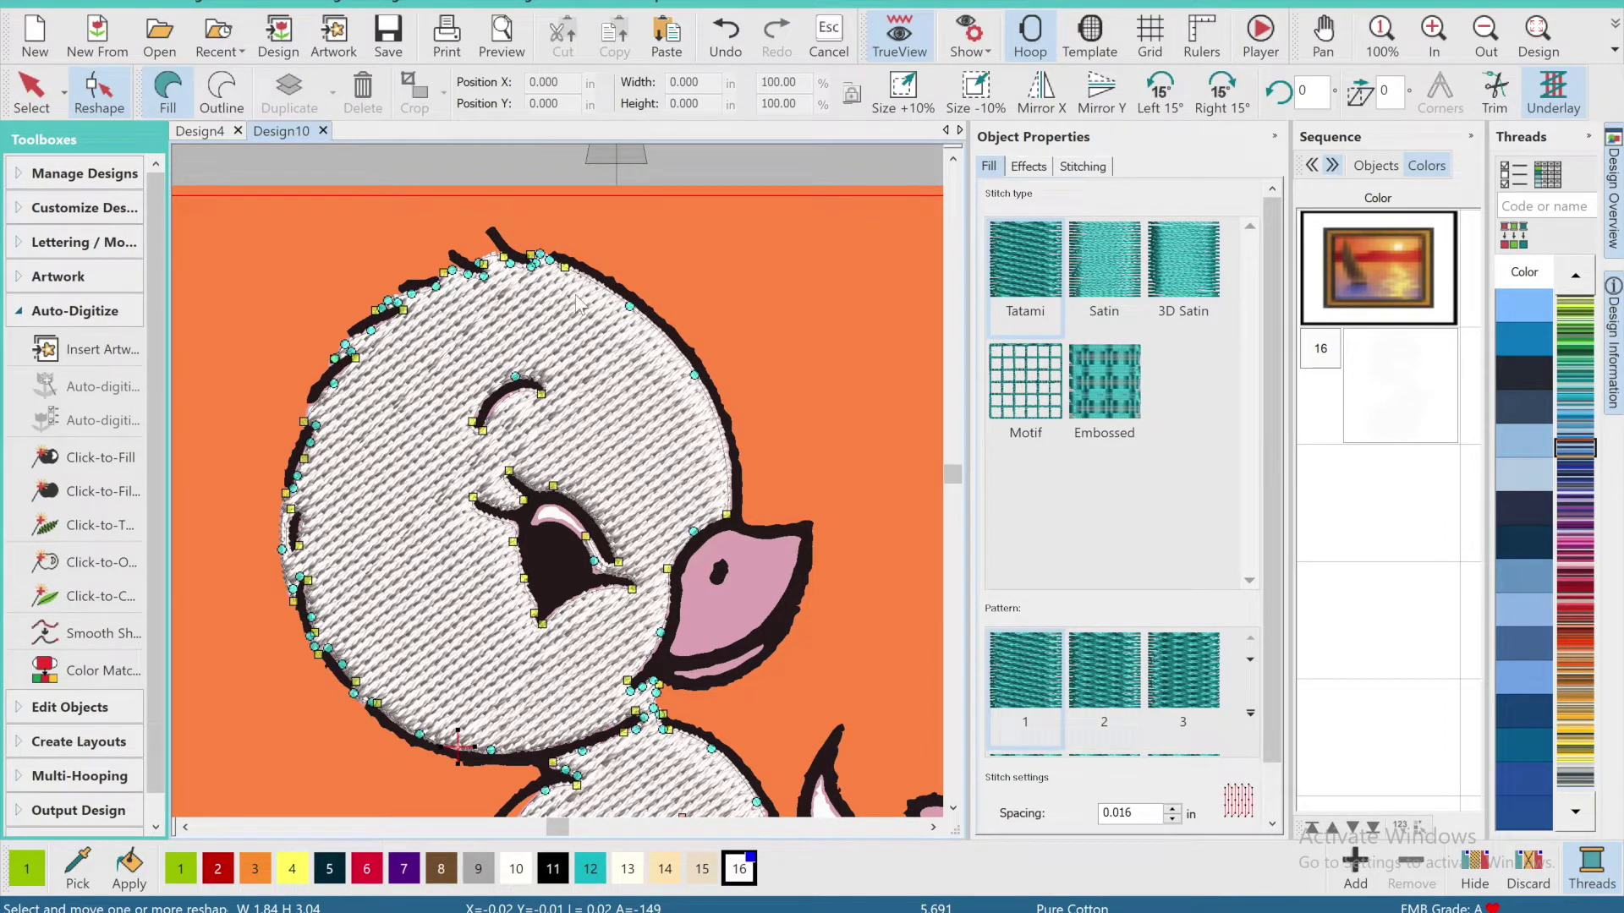
{"action": "left_click", "coordinate": [590, 273]}
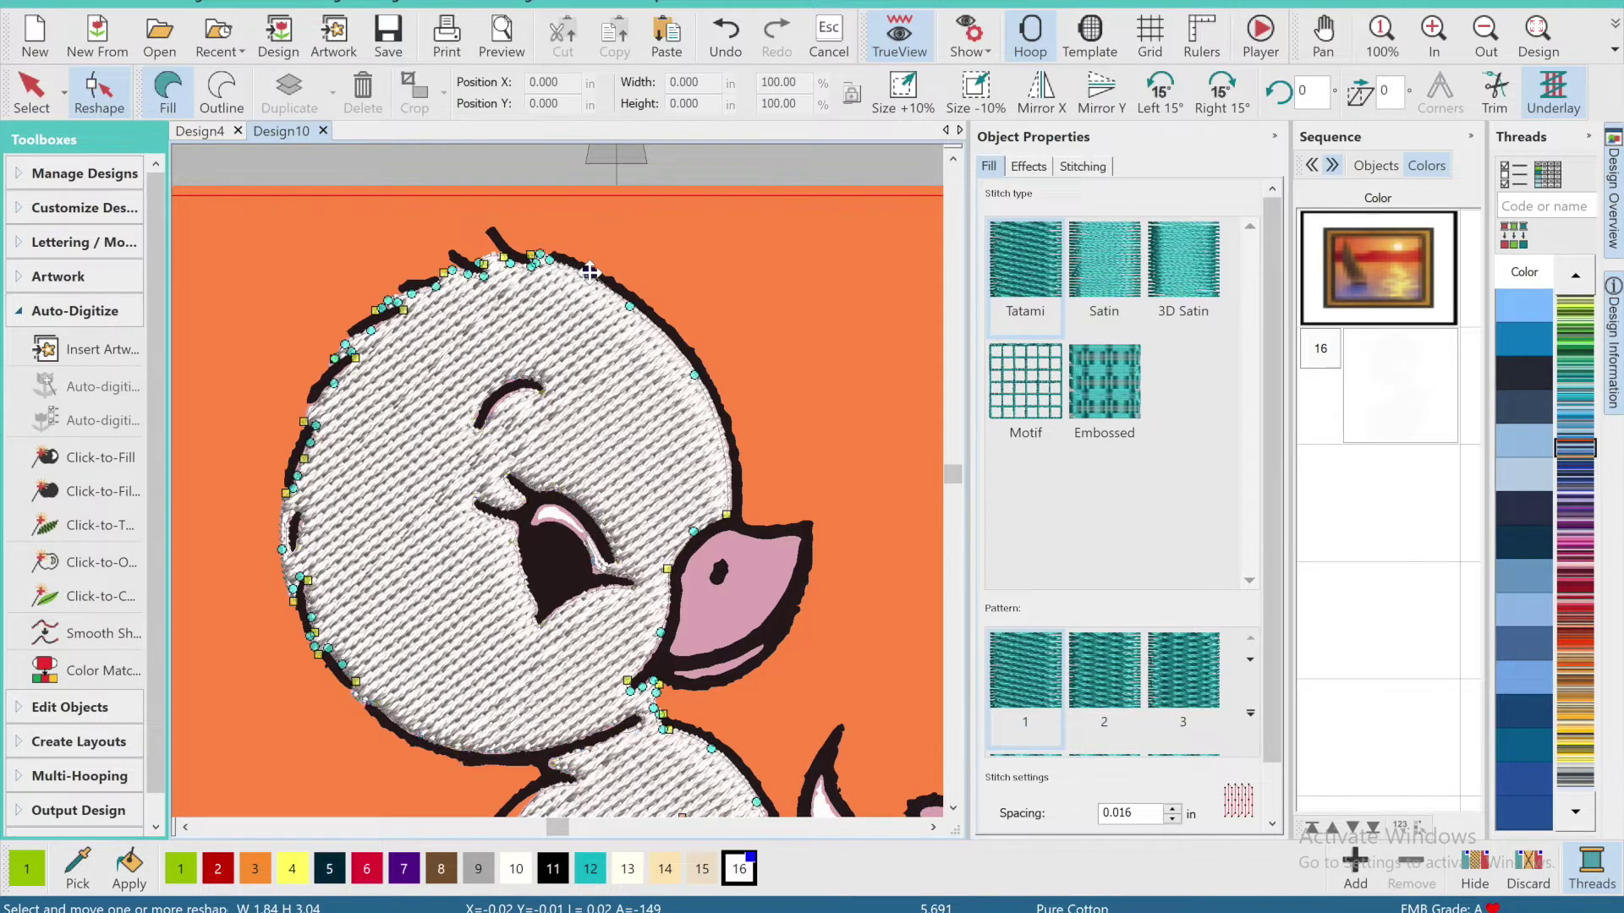
{"action": "left_click_drag", "start_coordinate": [635, 306], "coordinate": [644, 311]}
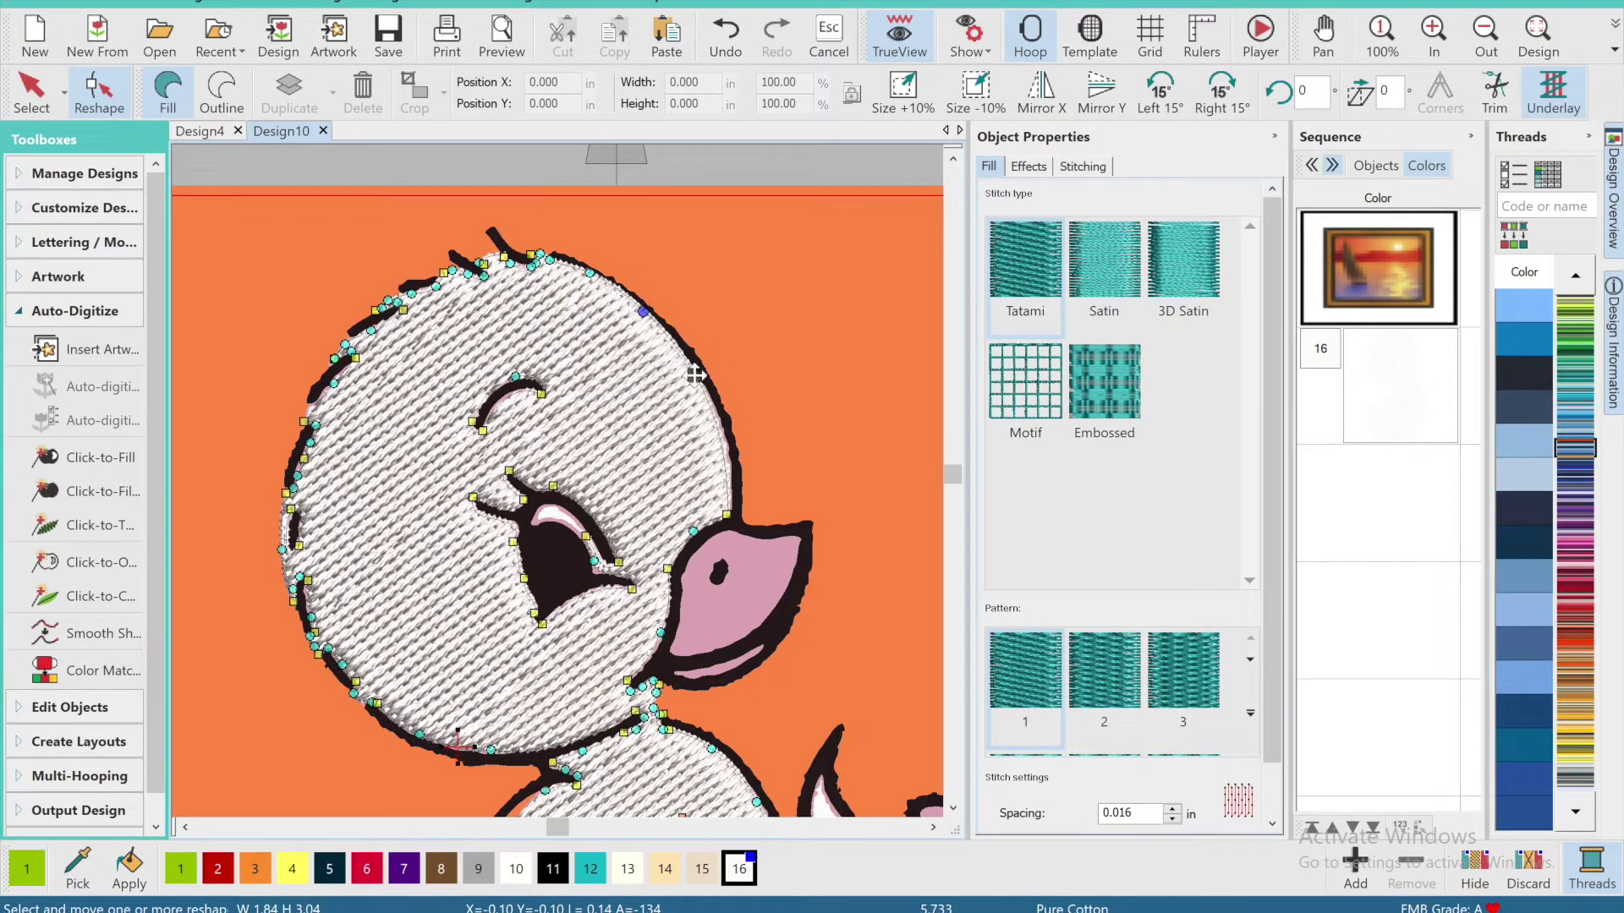
Reshape the white fill's edge along the beak, moving its nodes under the black outline down to the chin.
{"action": "scroll", "coordinate": [780, 439], "scroll_direction": "up", "scroll_amount": 2}
{"action": "left_click", "coordinate": [778, 436]}
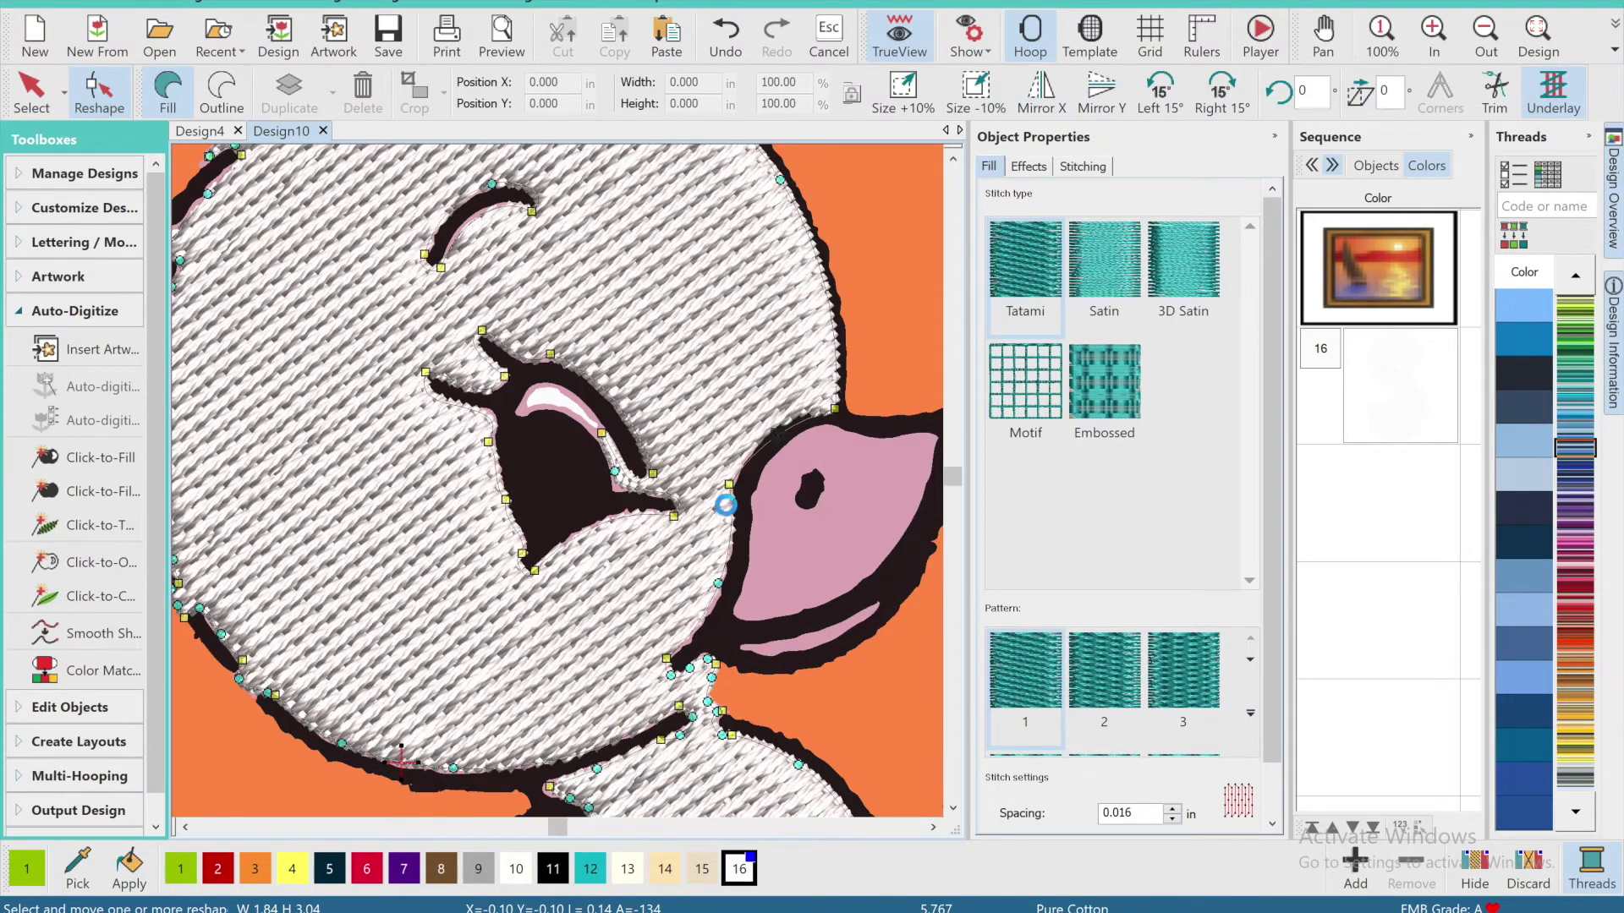
{"action": "left_click_drag", "start_coordinate": [730, 492], "coordinate": [740, 492]}
{"action": "left_click_drag", "start_coordinate": [718, 583], "coordinate": [674, 673]}
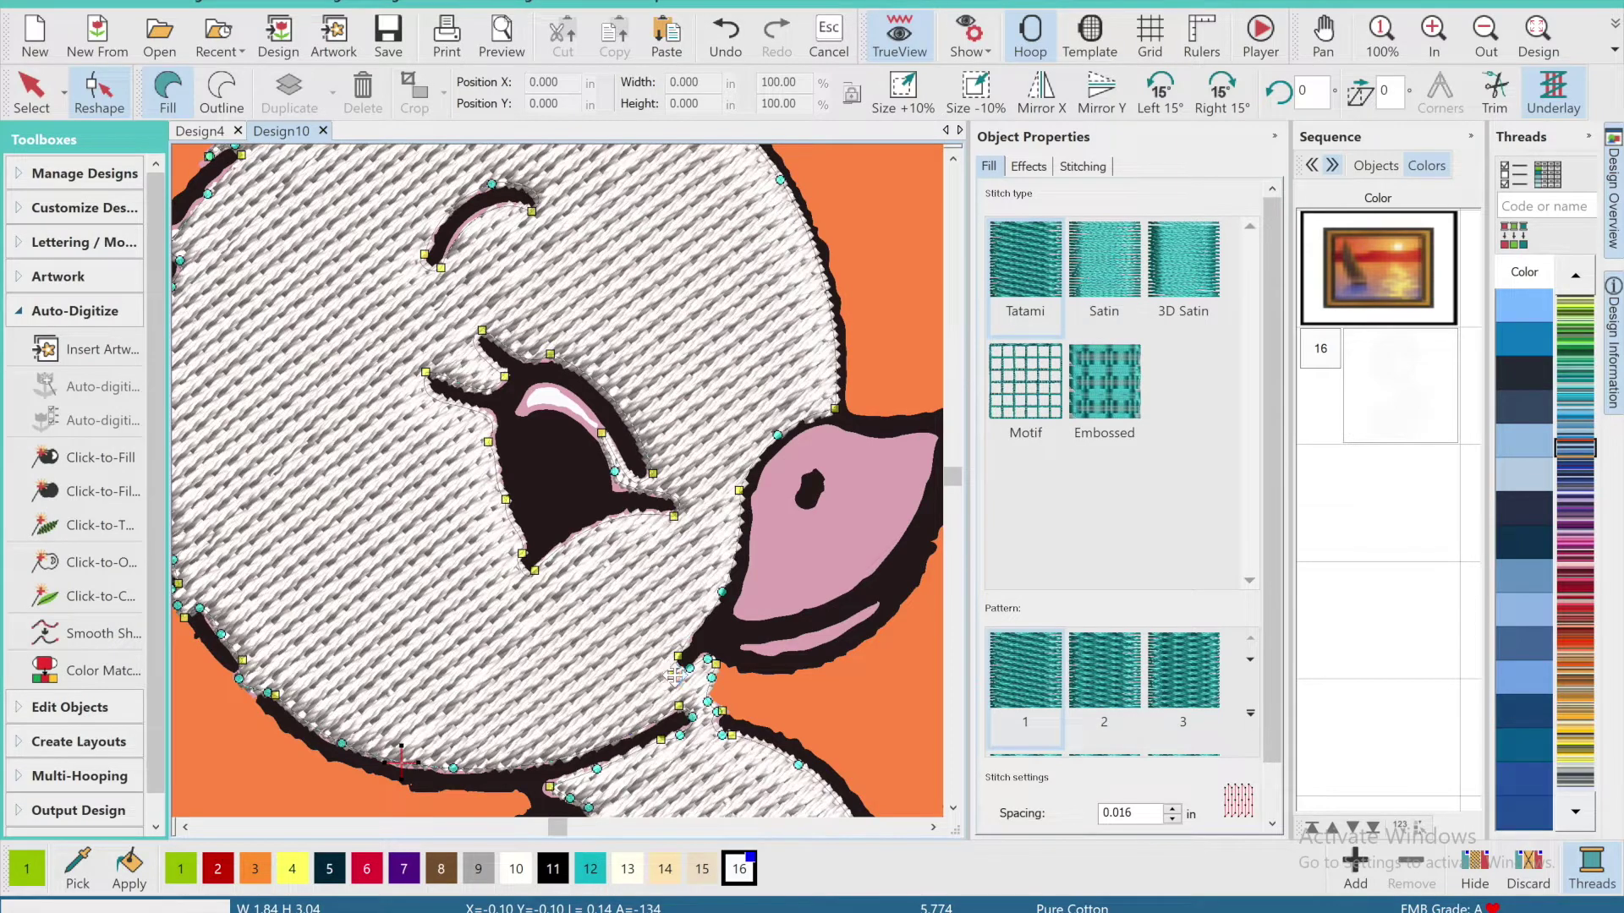
{"action": "left_click_drag", "start_coordinate": [674, 674], "coordinate": [704, 655]}
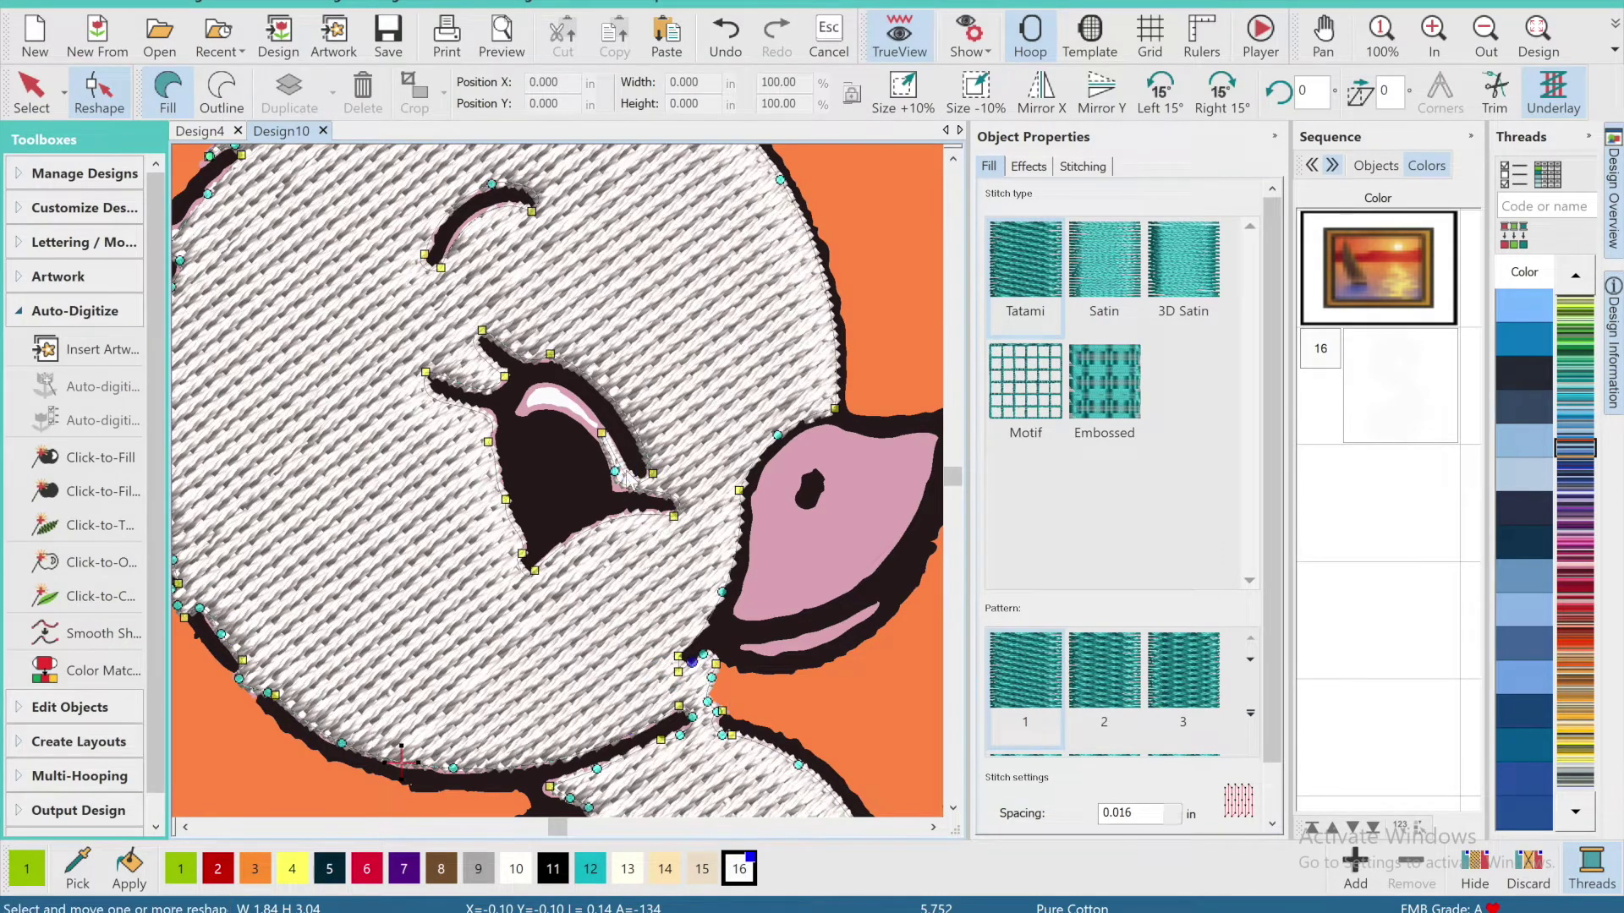
Delete the eyebrow cutout's nodes so the white fill runs continuously beneath the eyebrow.
{"action": "left_click", "coordinate": [955, 158]}
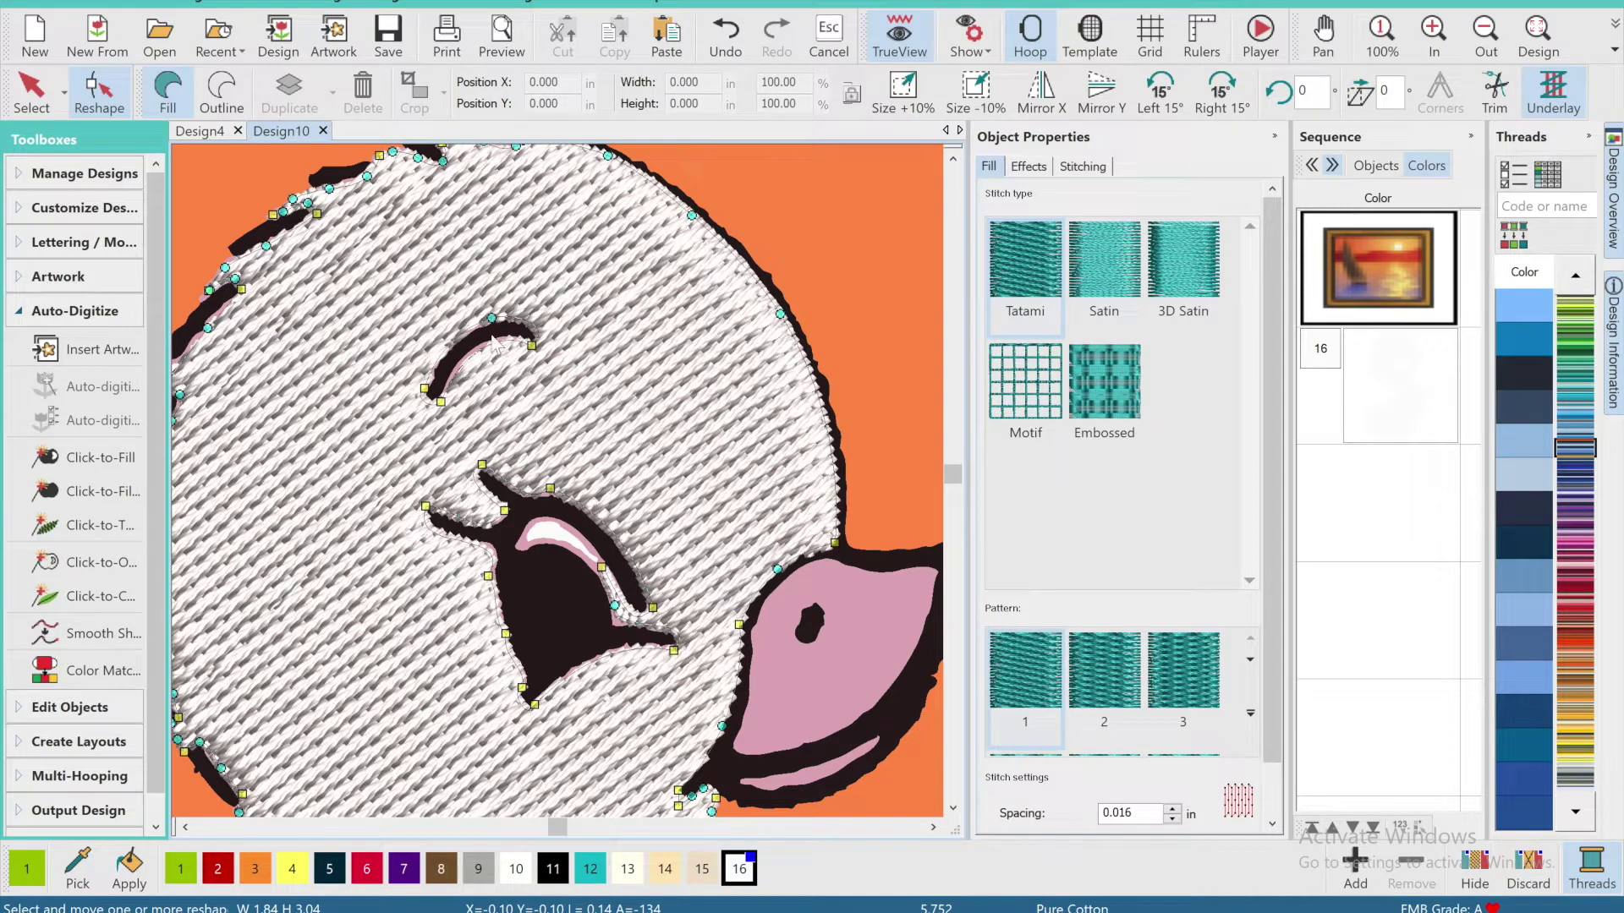
{"action": "left_click_drag", "start_coordinate": [556, 308], "coordinate": [391, 448]}
{"action": "key", "text": "Delete"}
Reshape the white fill along the underside of the head so its edge lies under the black outline.
{"action": "left_click", "coordinate": [1486, 32]}
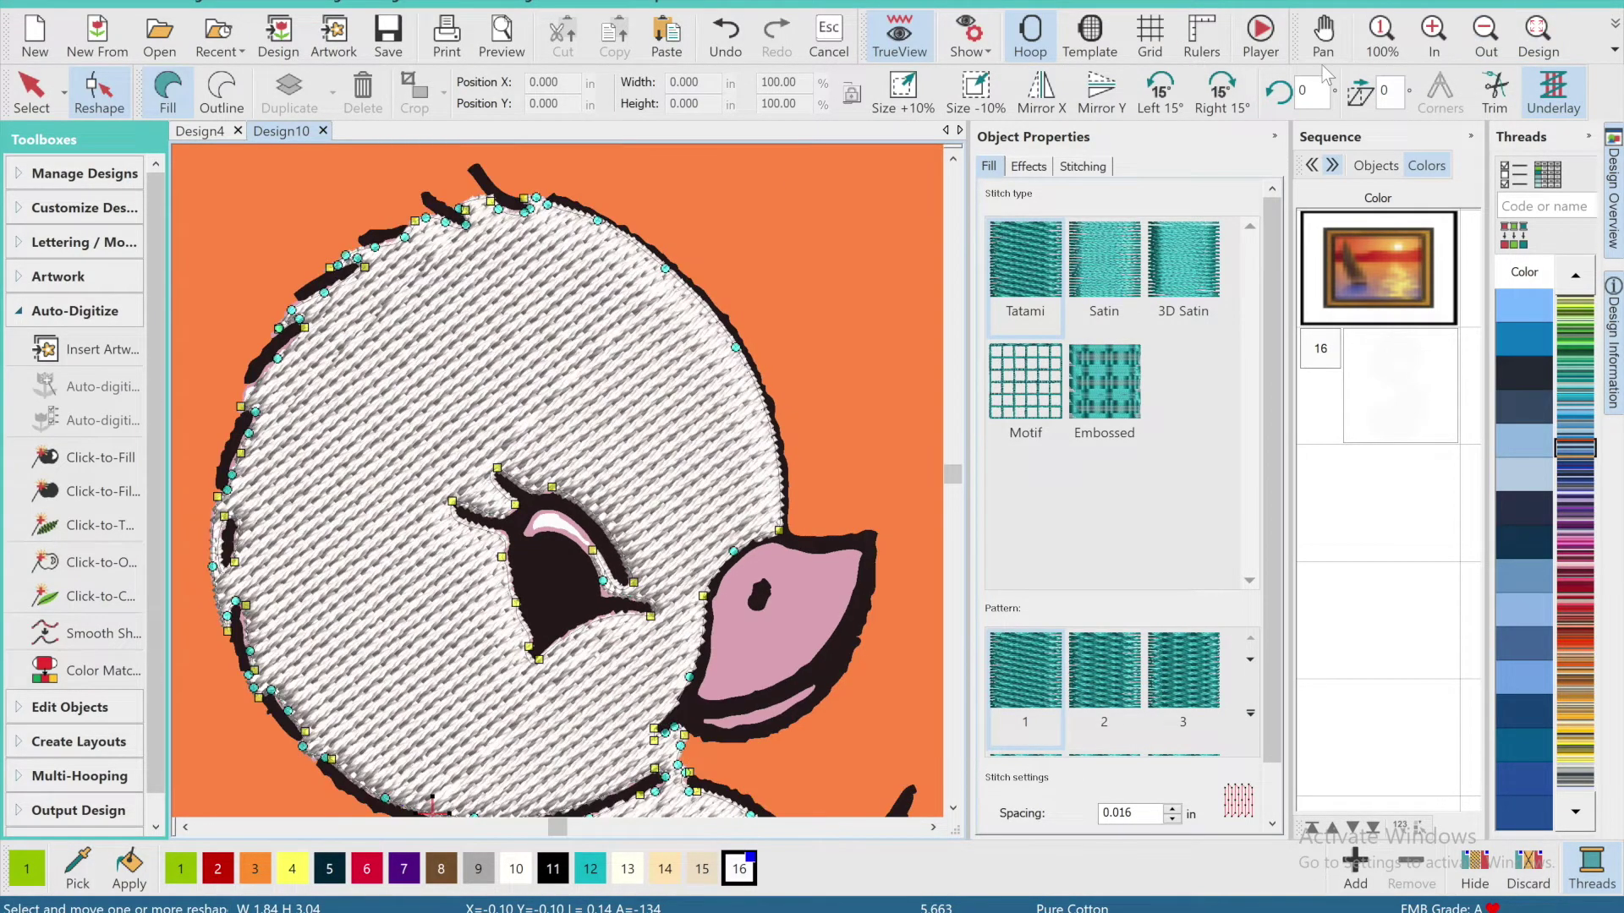
{"action": "left_click", "coordinate": [1322, 64]}
{"action": "left_click_drag", "start_coordinate": [490, 594], "coordinate": [525, 222]}
{"action": "left_click", "coordinate": [1433, 33]}
{"action": "left_click", "coordinate": [1307, 30]}
{"action": "left_click", "coordinate": [1306, 30]}
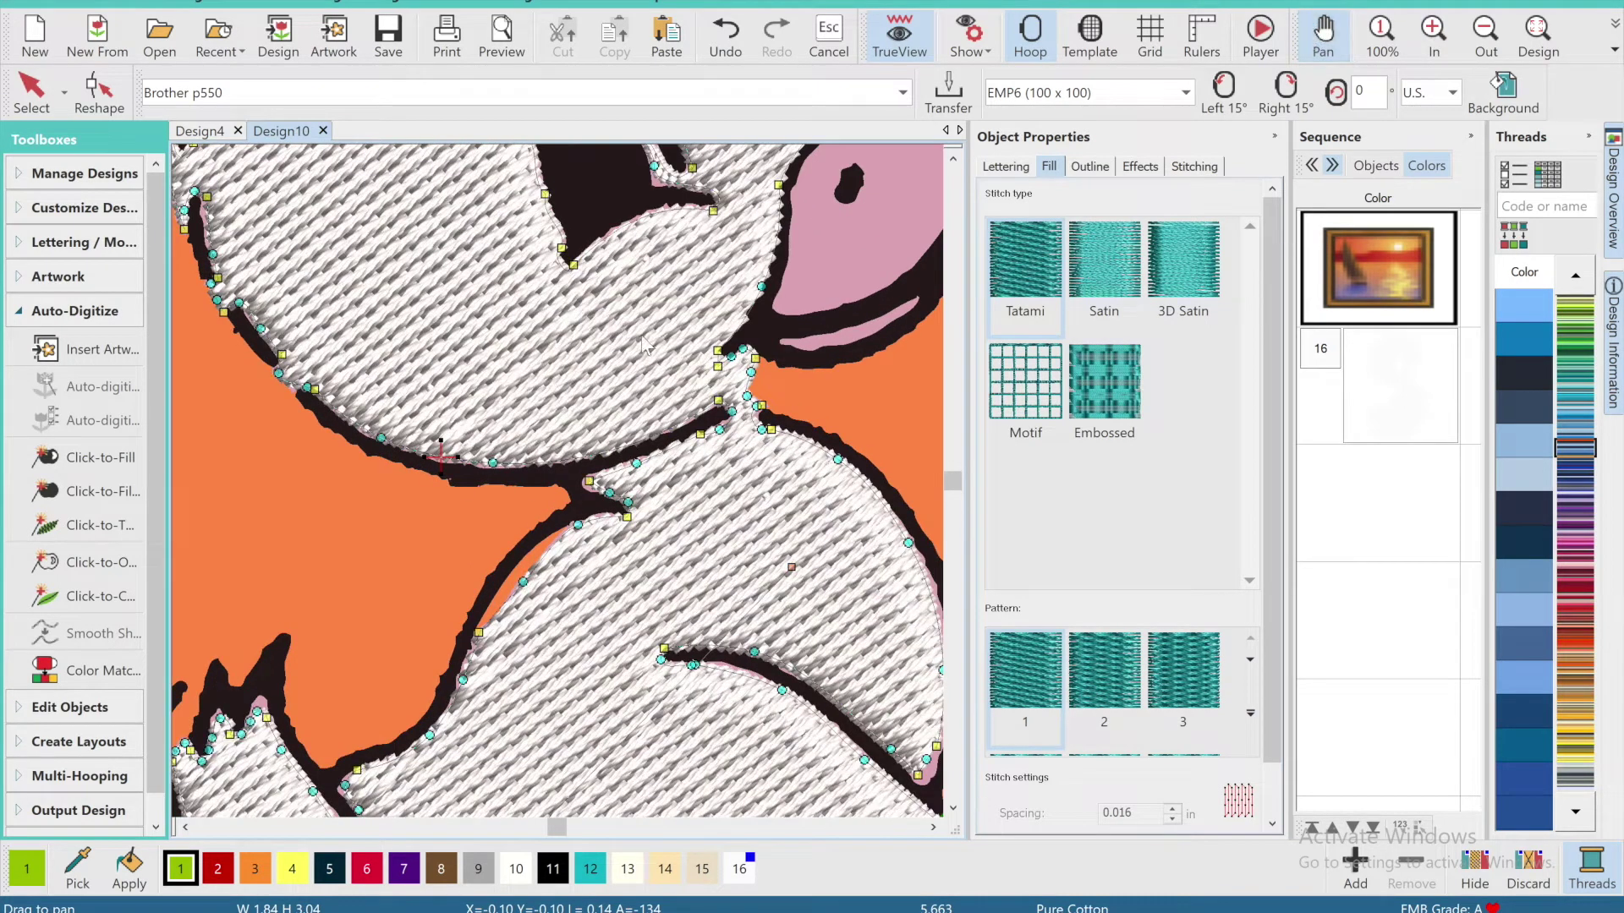
{"action": "left_click", "coordinate": [311, 387]}
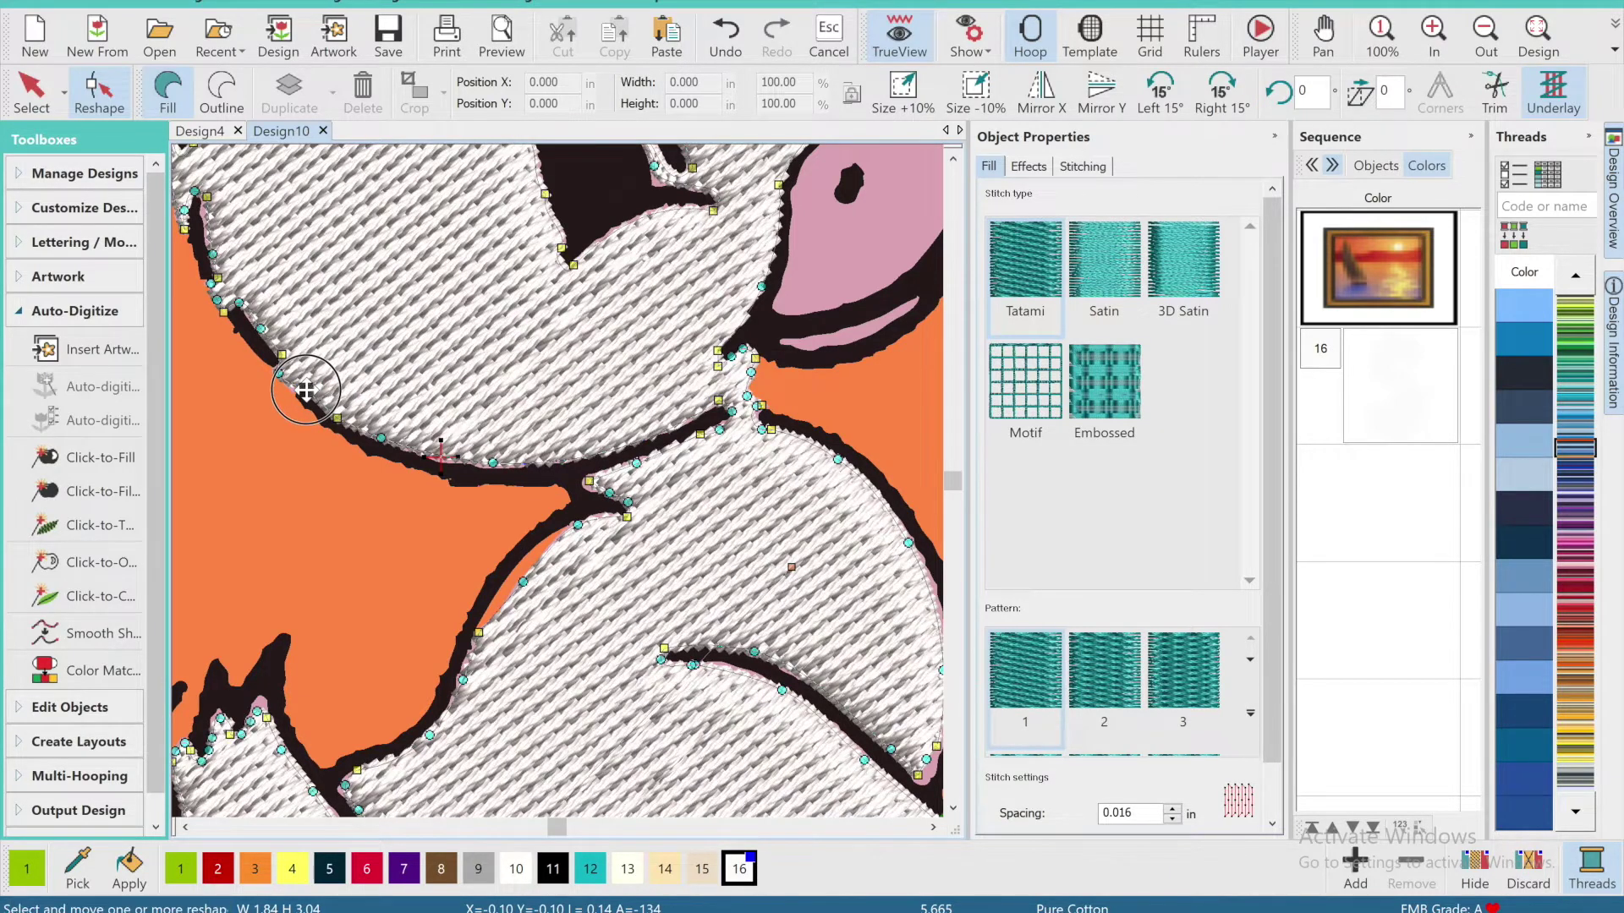
{"action": "left_click_drag", "start_coordinate": [382, 438], "coordinate": [515, 472]}
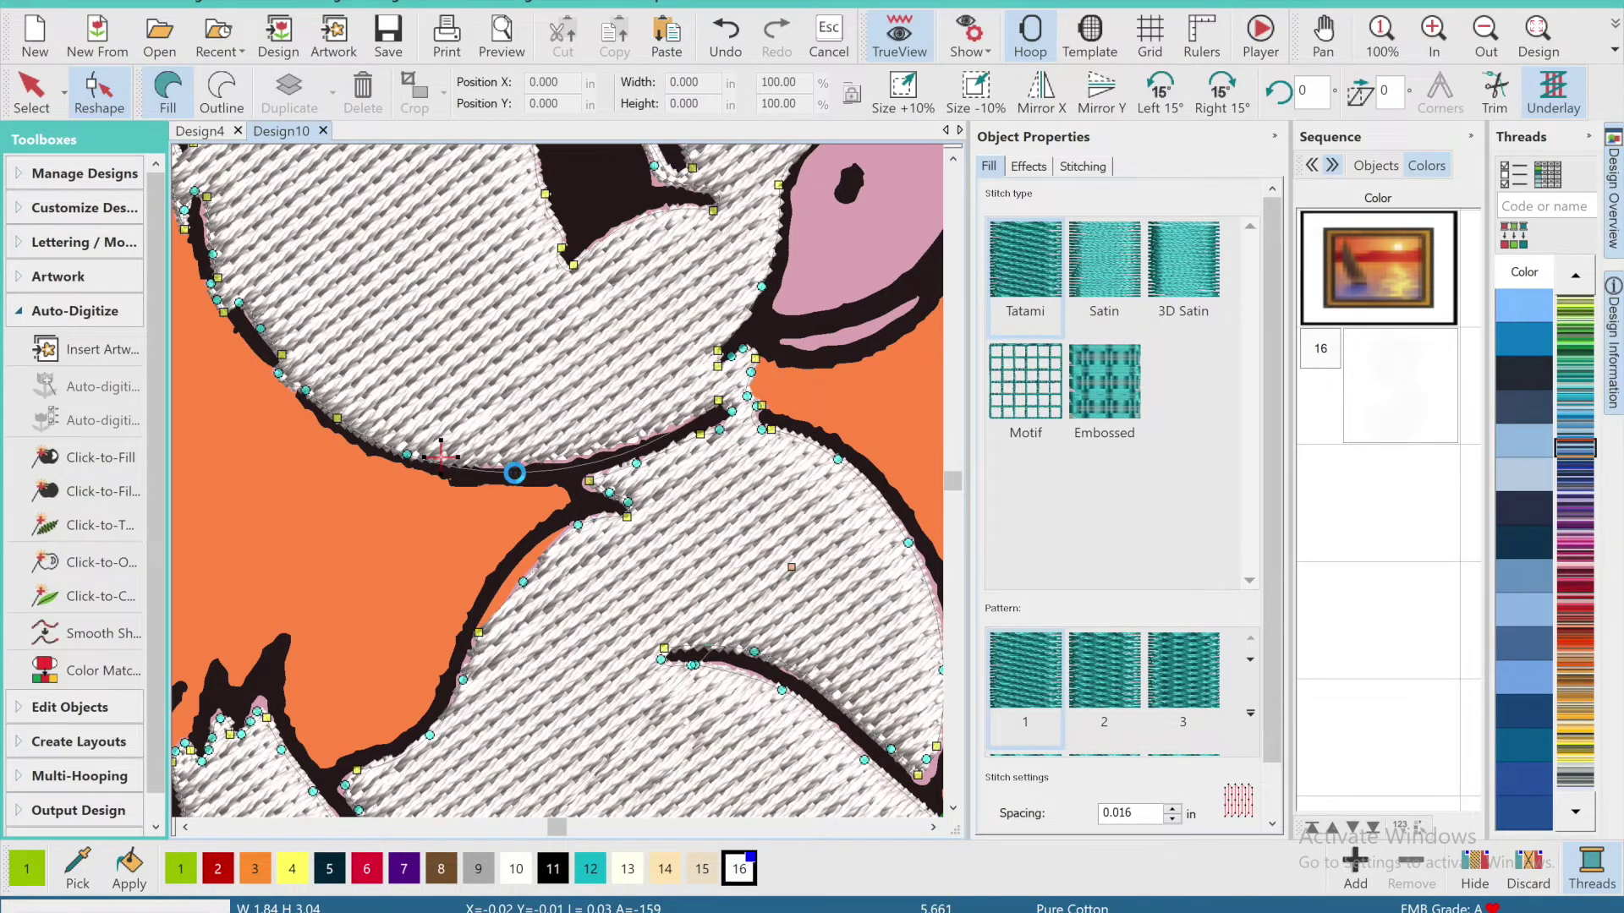
{"action": "left_click_drag", "start_coordinate": [718, 400], "coordinate": [719, 425]}
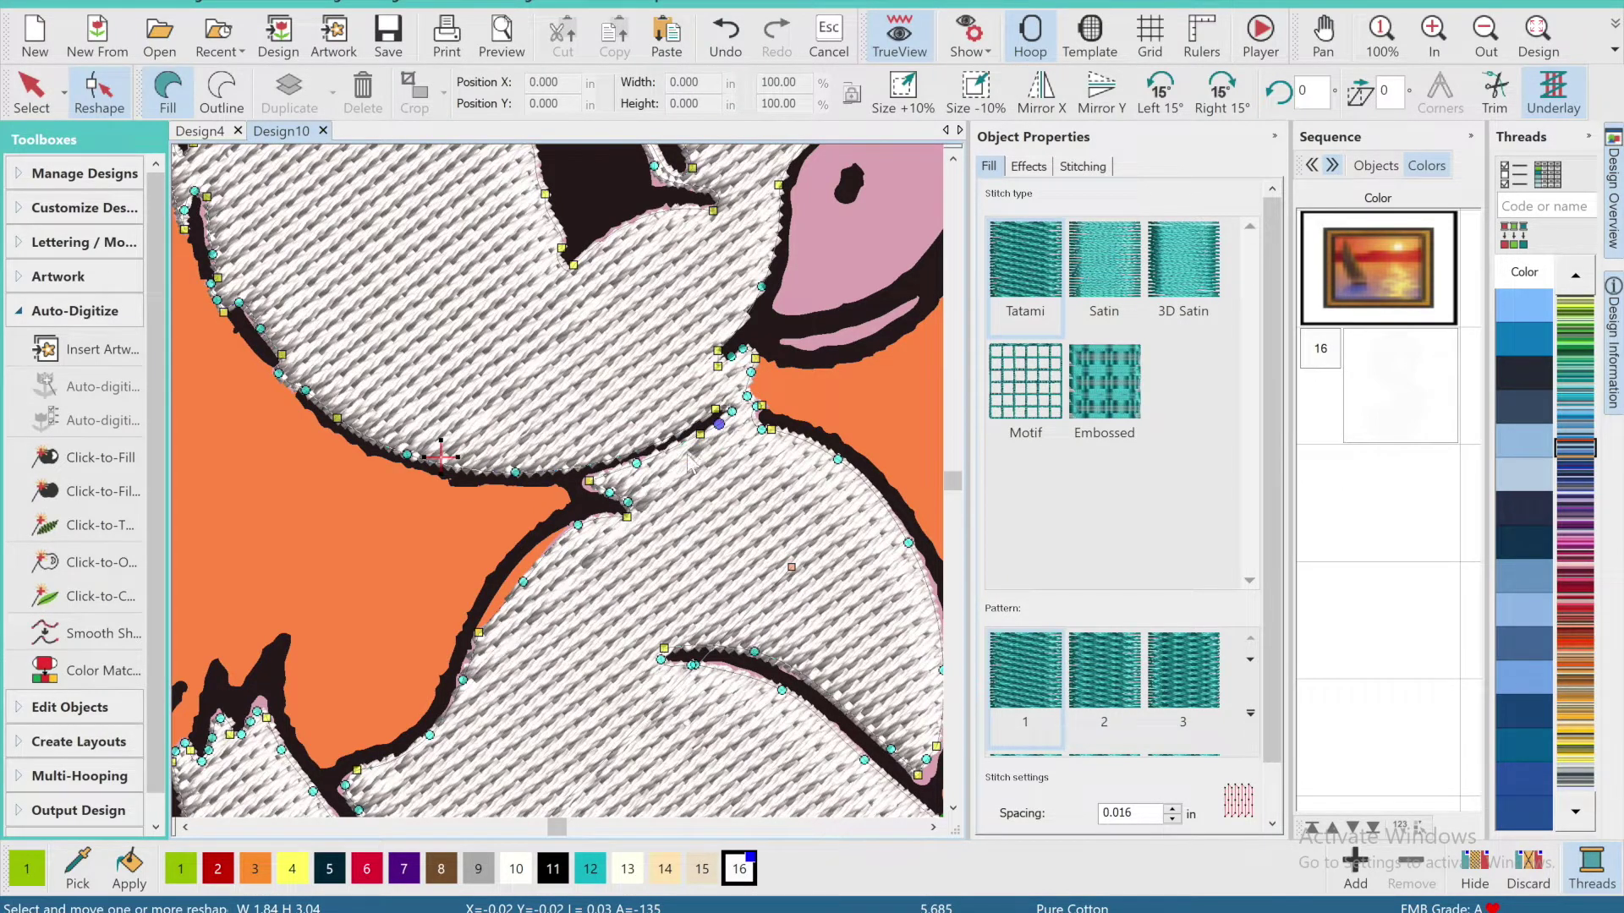
Reshape the white fill at the neck notch and down the duck's back, extending it under the black outline.
{"action": "left_click_drag", "start_coordinate": [591, 488], "coordinate": [569, 479]}
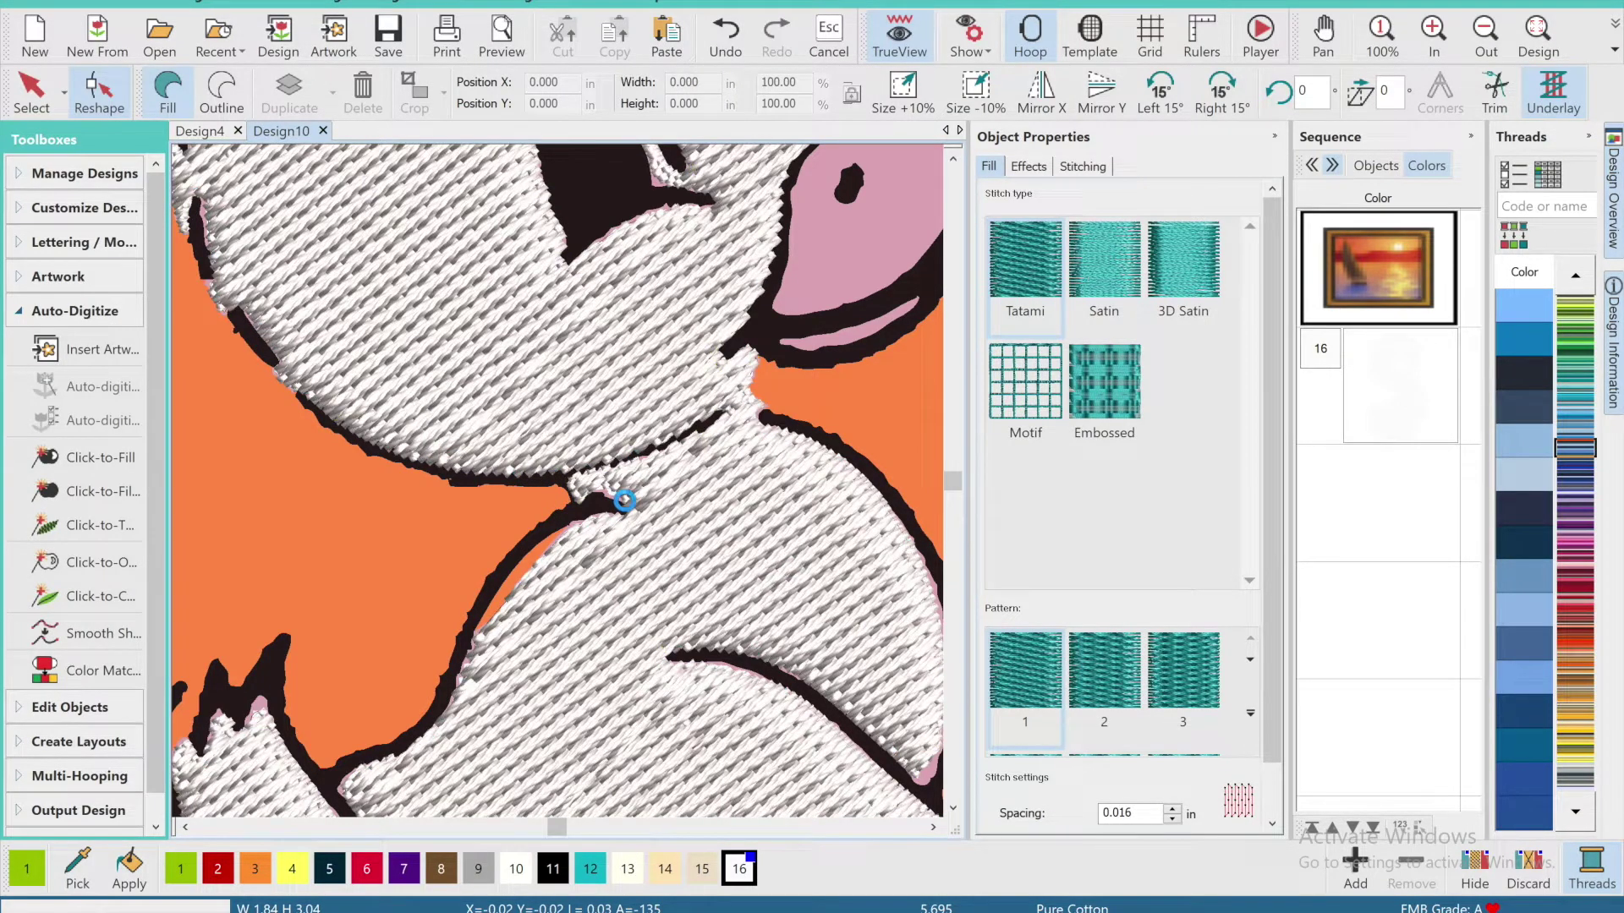
{"action": "mouse_move", "coordinate": [610, 502]}
{"action": "left_mouse_down"}
{"action": "mouse_move", "coordinate": [552, 524]}
{"action": "mouse_move", "coordinate": [609, 513]}
{"action": "mouse_move", "coordinate": [591, 506]}
{"action": "left_mouse_up"}
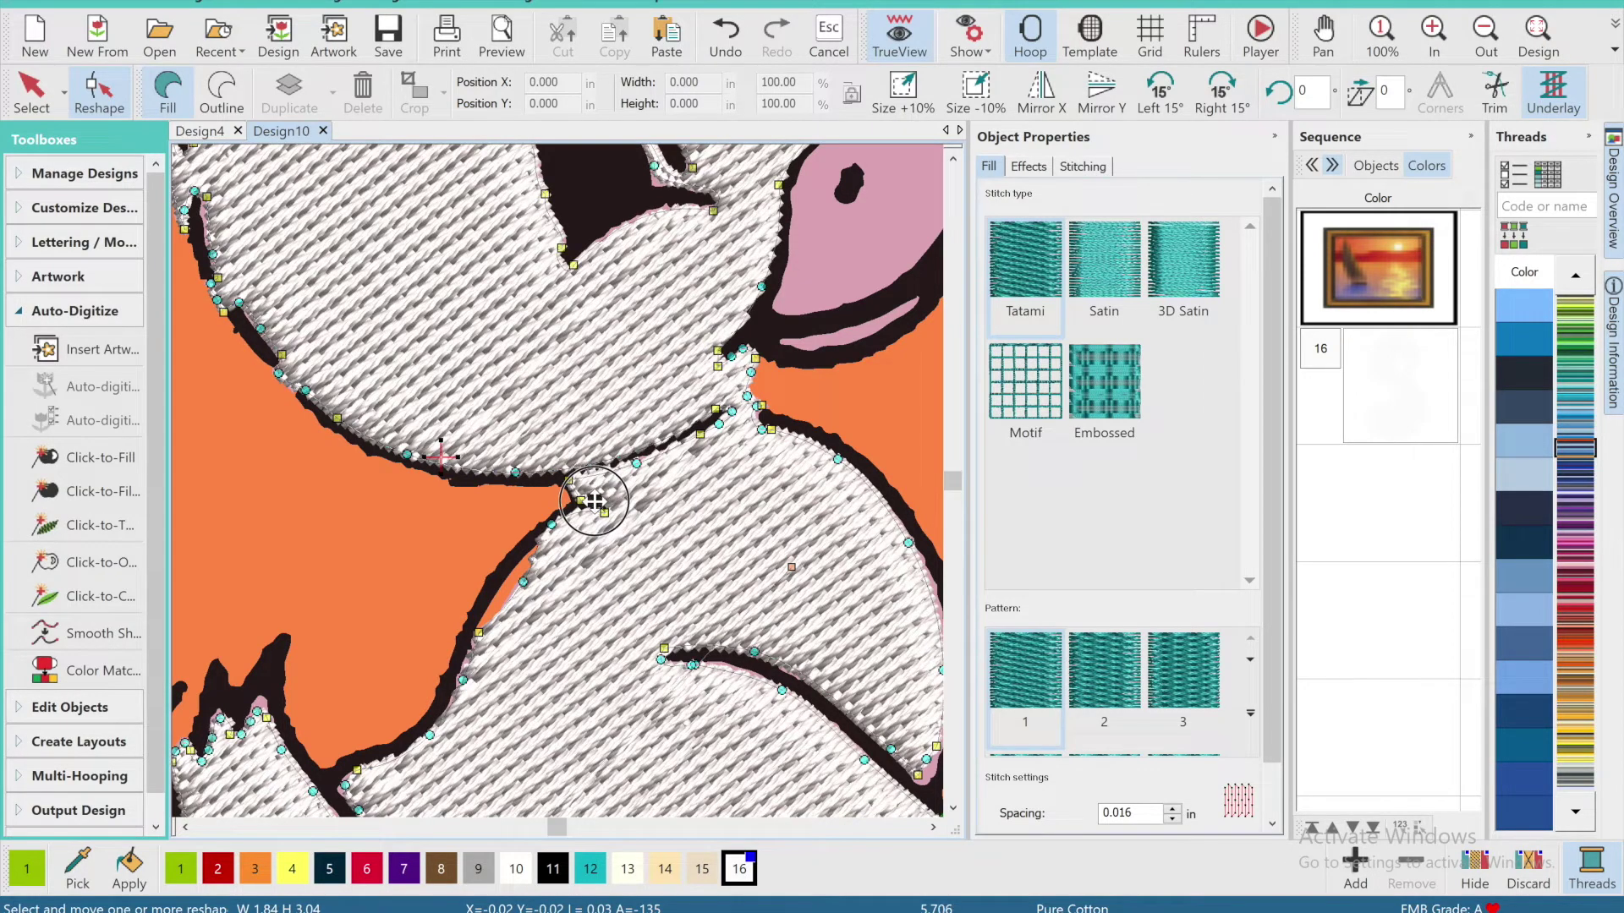
{"action": "left_click_drag", "start_coordinate": [522, 590], "coordinate": [493, 584]}
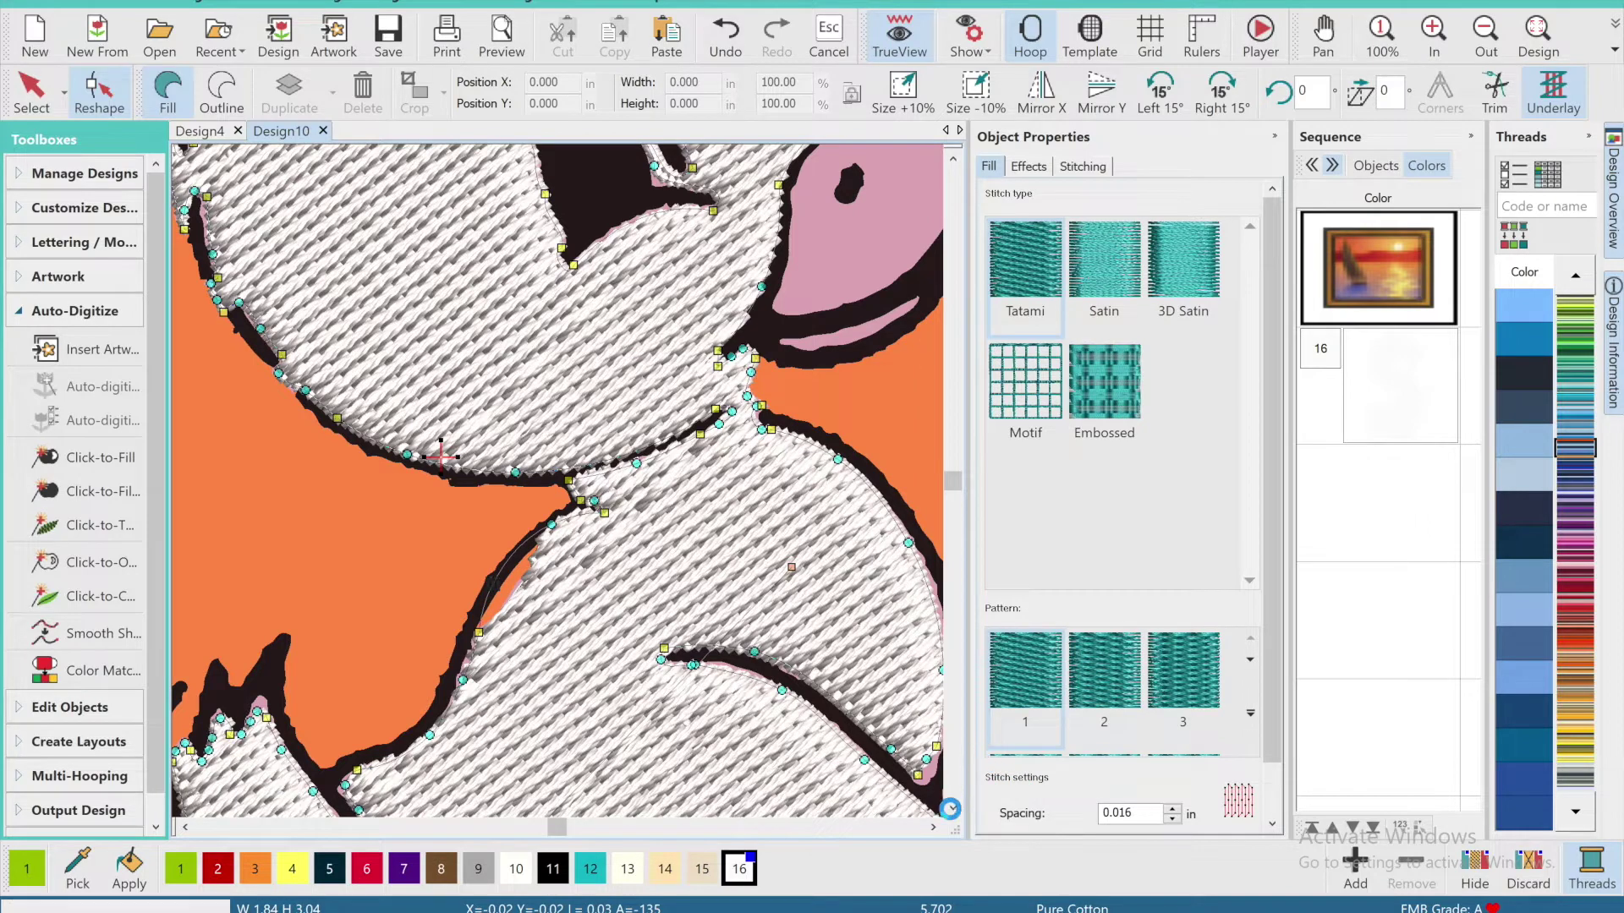
{"action": "left_click", "coordinate": [953, 807]}
{"action": "left_click_drag", "start_coordinate": [507, 563], "coordinate": [326, 417]}
{"action": "left_click_drag", "start_coordinate": [464, 474], "coordinate": [455, 467]}
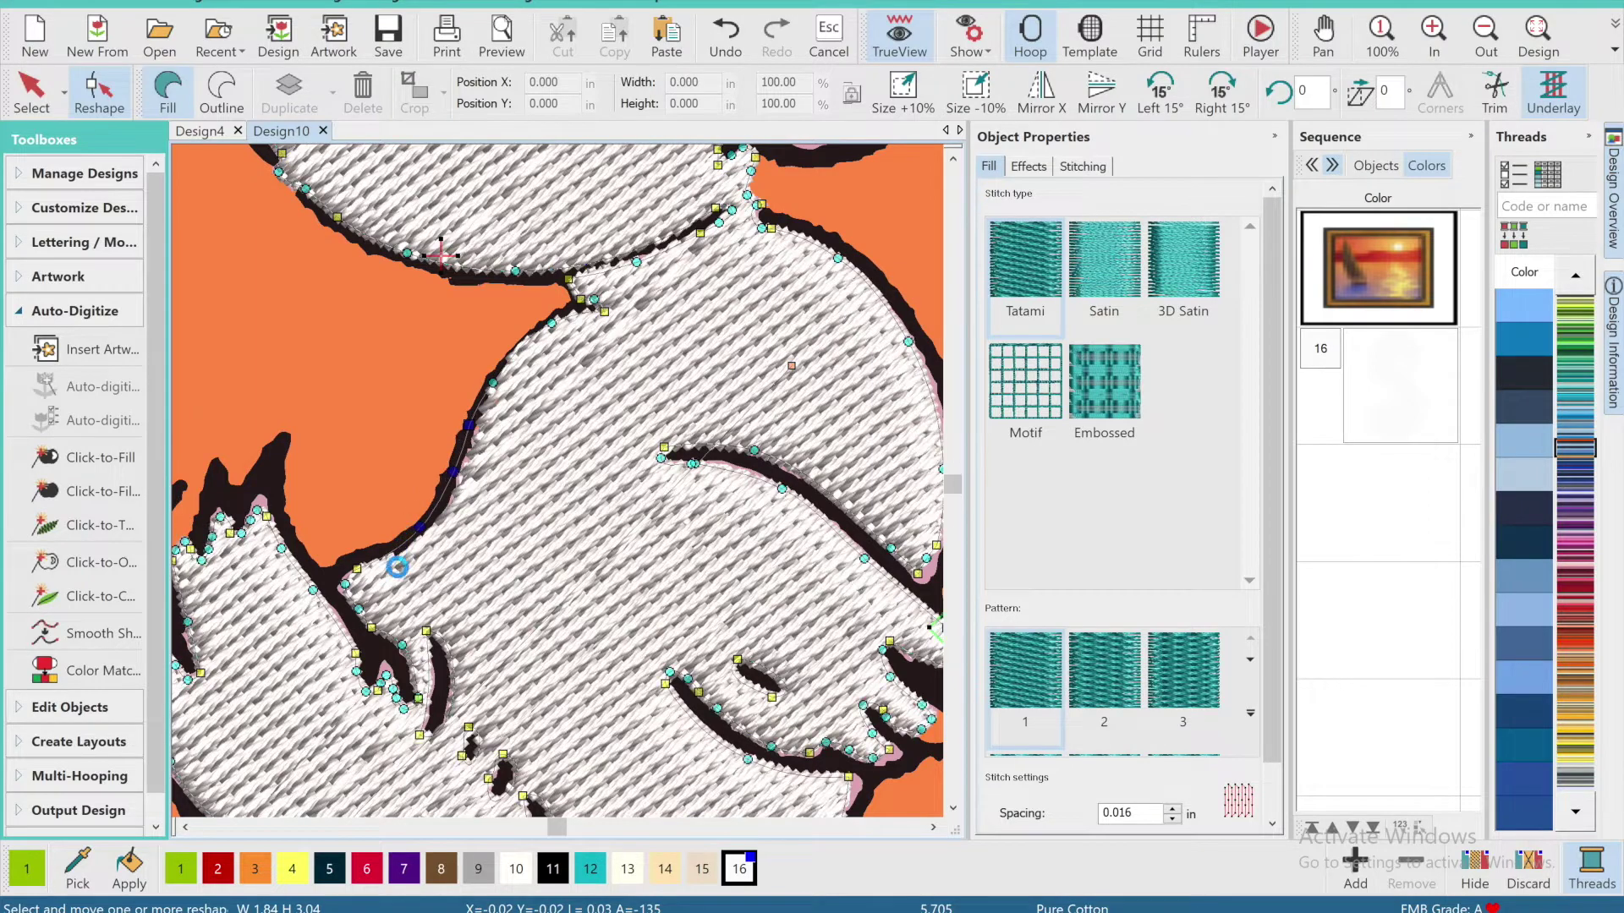
{"action": "left_click_drag", "start_coordinate": [357, 569], "coordinate": [345, 565]}
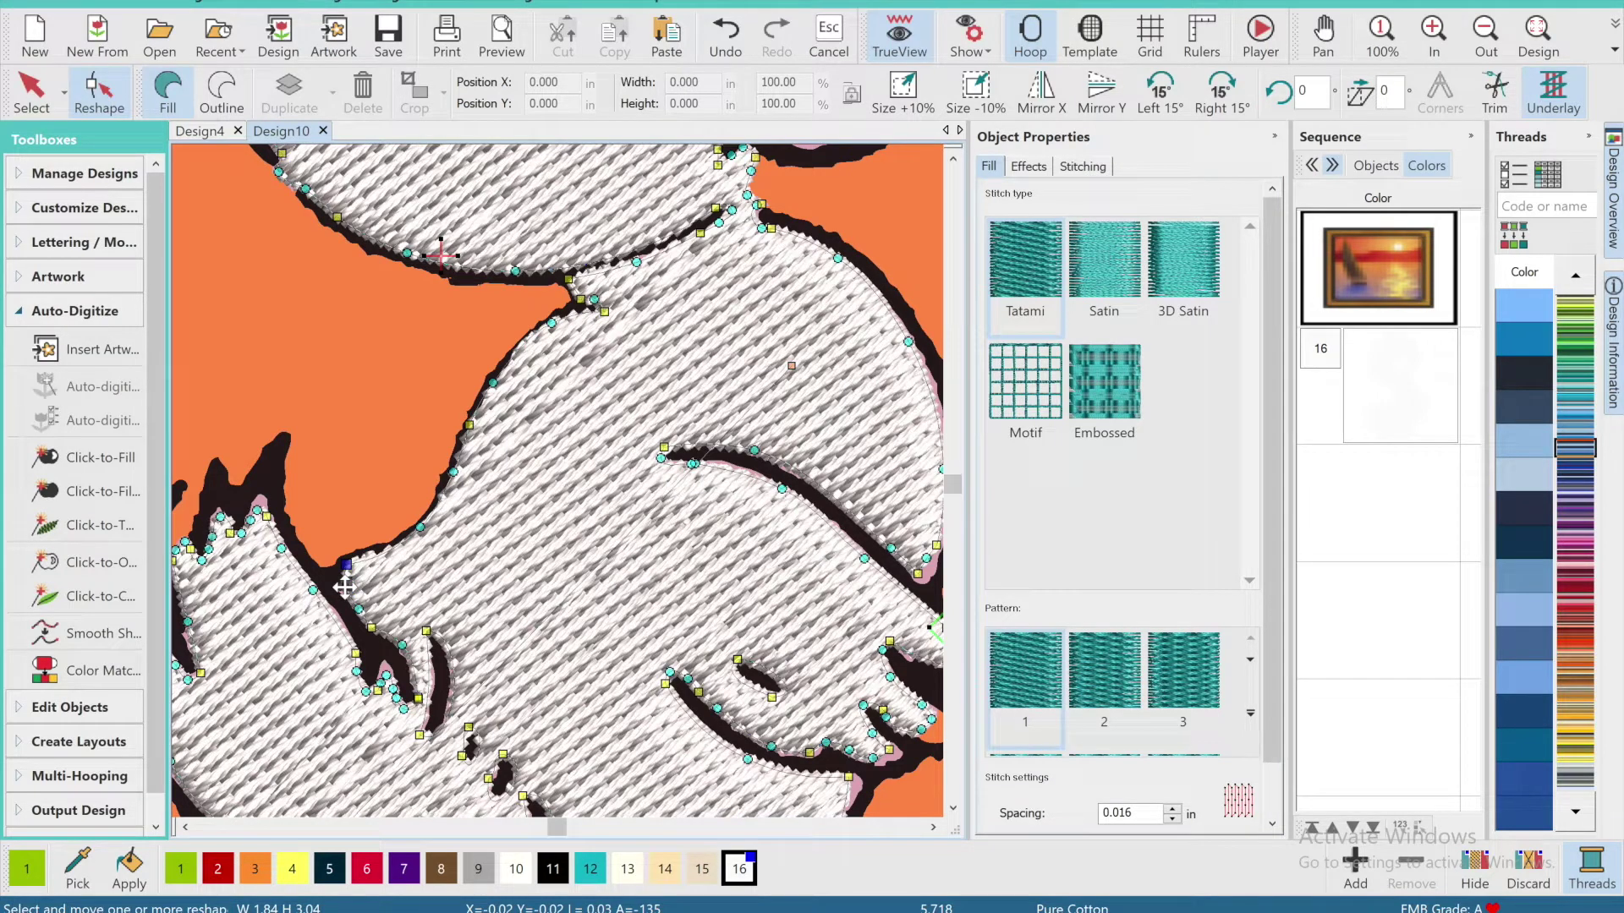
Reshape the white fill where the duck's back meets the tail, moving its corner node under the black outline.
{"action": "left_click", "coordinate": [338, 585]}
{"action": "left_click_drag", "start_coordinate": [338, 585], "coordinate": [332, 584]}
{"action": "left_click", "coordinate": [326, 585]}
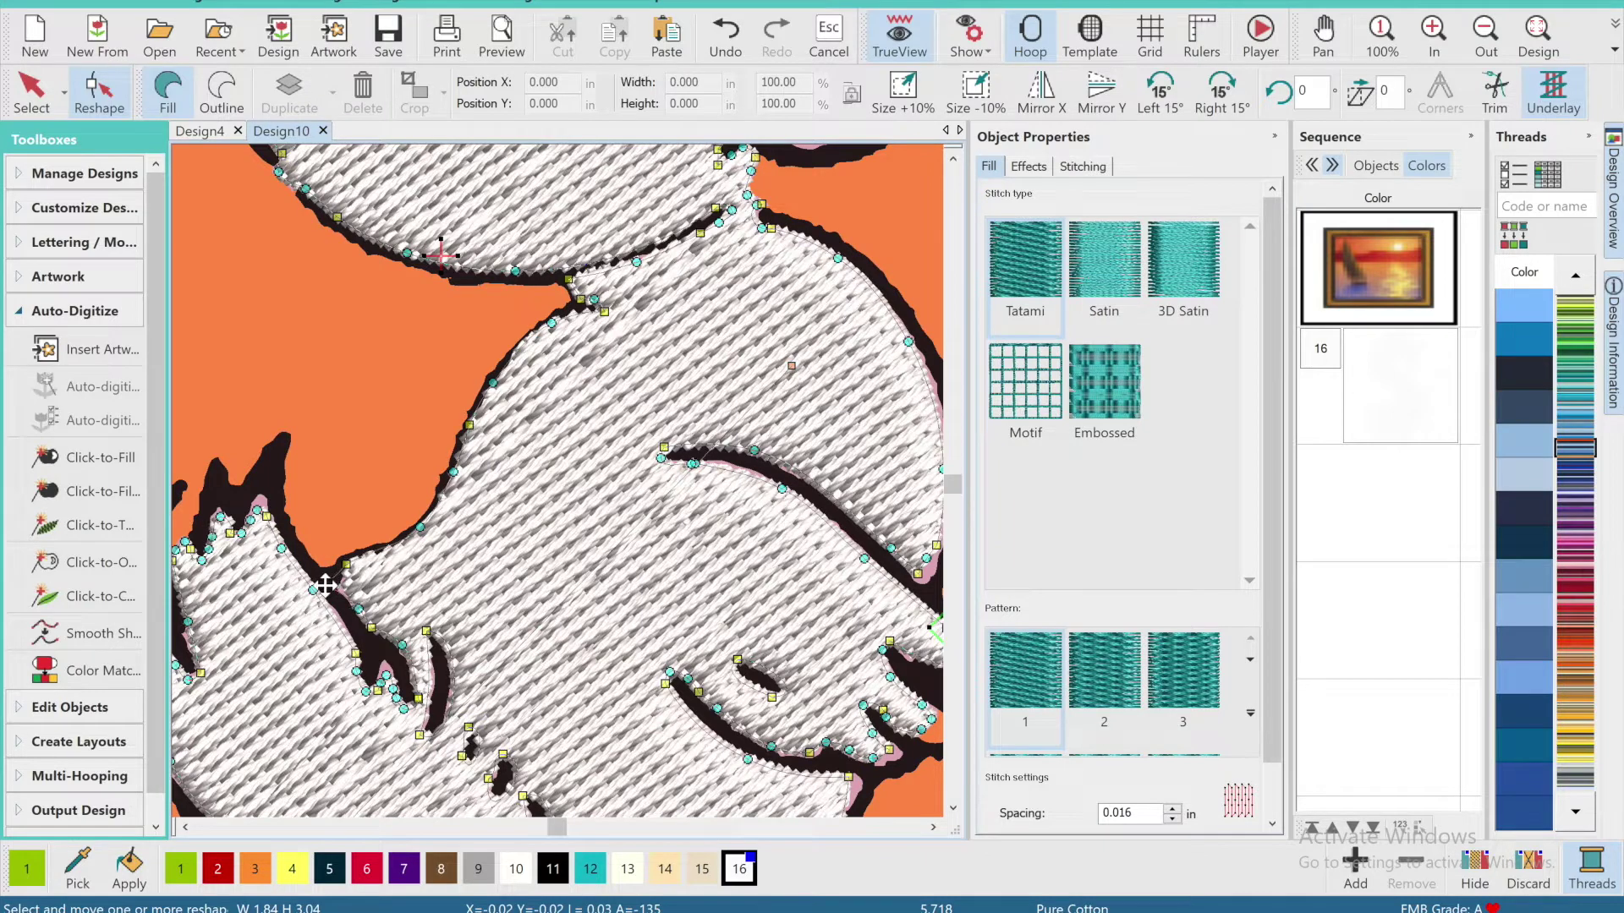
Reshape the white fill along the crease between tail and body, moving its upper-edge nodes under the black outline.
{"action": "left_click_drag", "start_coordinate": [403, 584], "coordinate": [349, 639]}
{"action": "scroll", "coordinate": [372, 629], "scroll_direction": "up", "scroll_amount": 2}
{"action": "scroll", "coordinate": [372, 630], "scroll_direction": "up", "scroll_amount": 2}
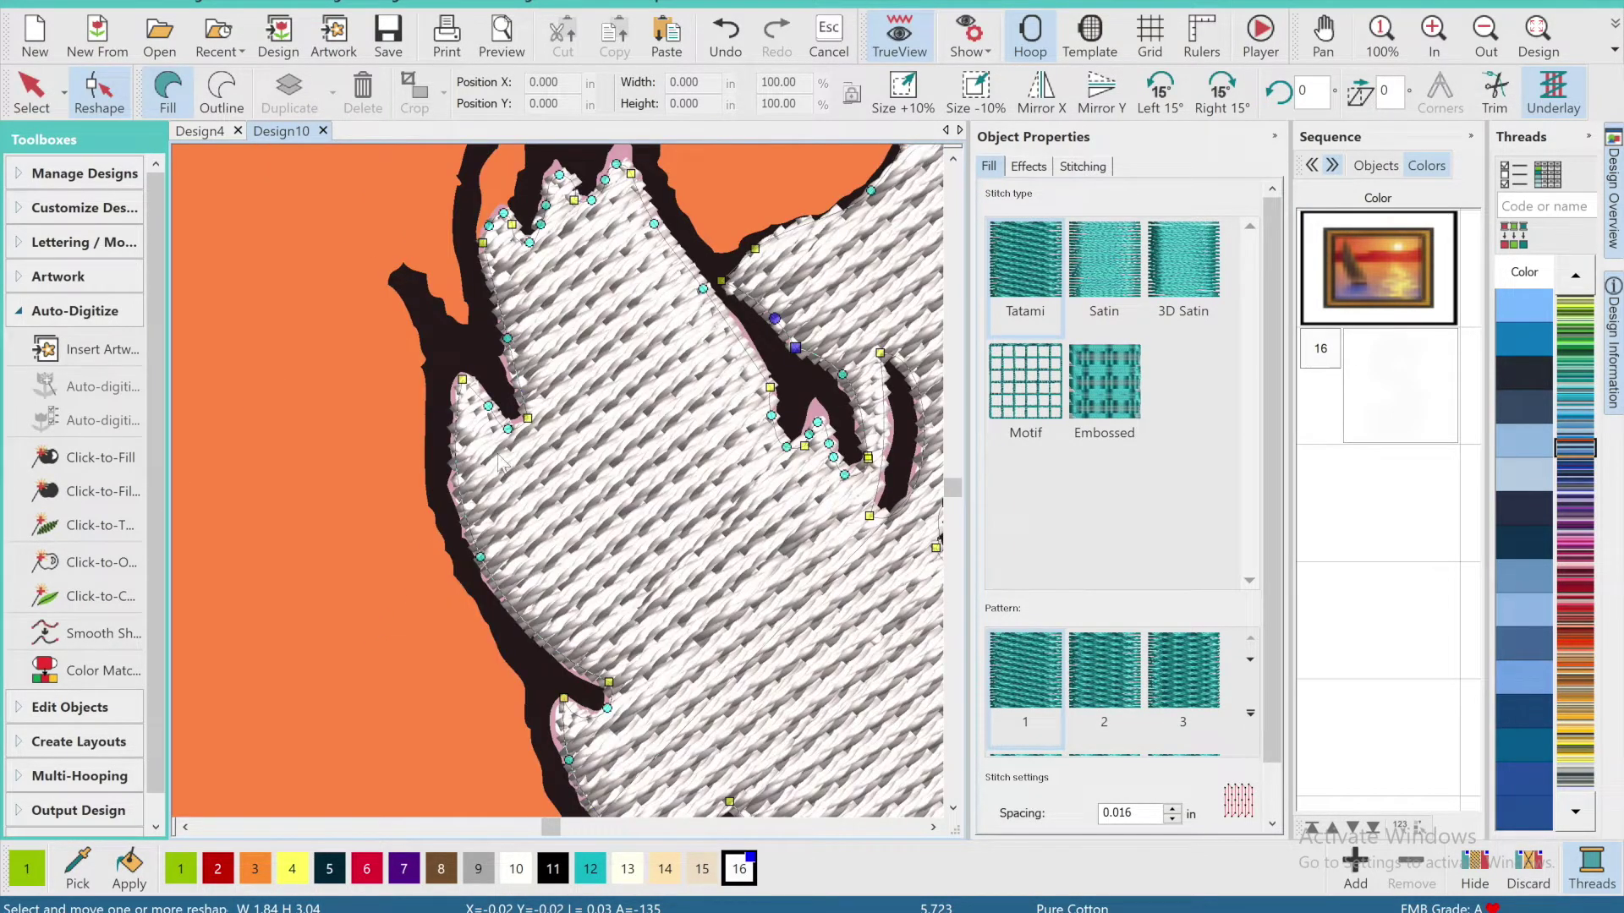
{"action": "mouse_move", "coordinate": [799, 350]}
{"action": "left_mouse_down"}
{"action": "mouse_move", "coordinate": [779, 349]}
{"action": "mouse_move", "coordinate": [790, 356]}
{"action": "left_mouse_up"}
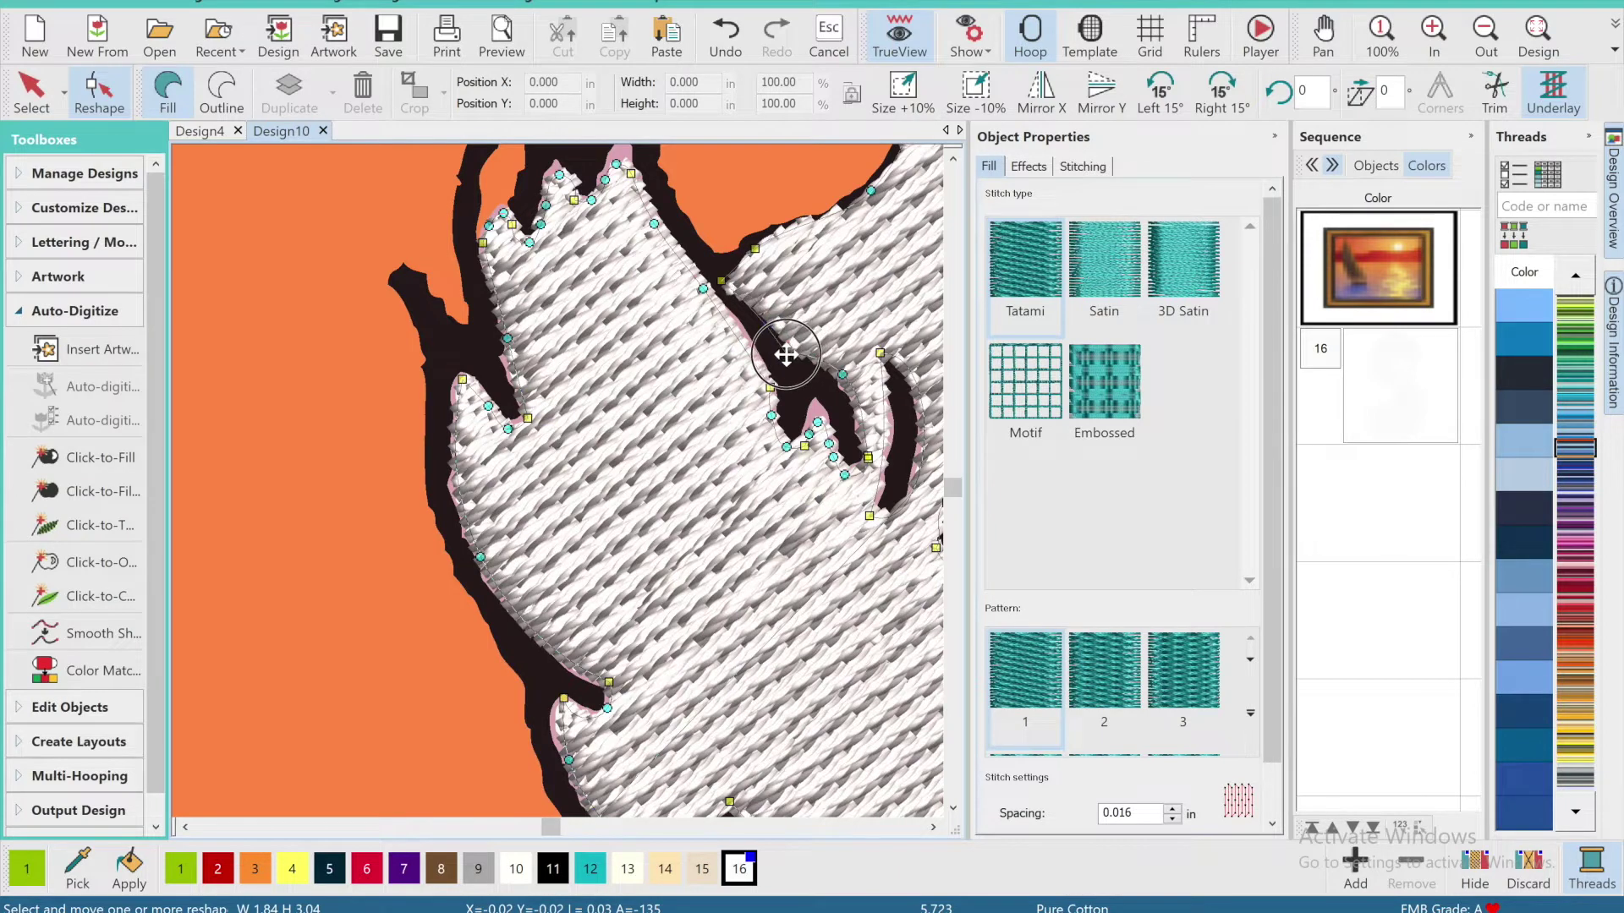
{"action": "left_click", "coordinate": [938, 828]}
{"action": "left_click", "coordinate": [938, 828]}
{"action": "left_click", "coordinate": [937, 828]}
{"action": "left_click", "coordinate": [938, 828]}
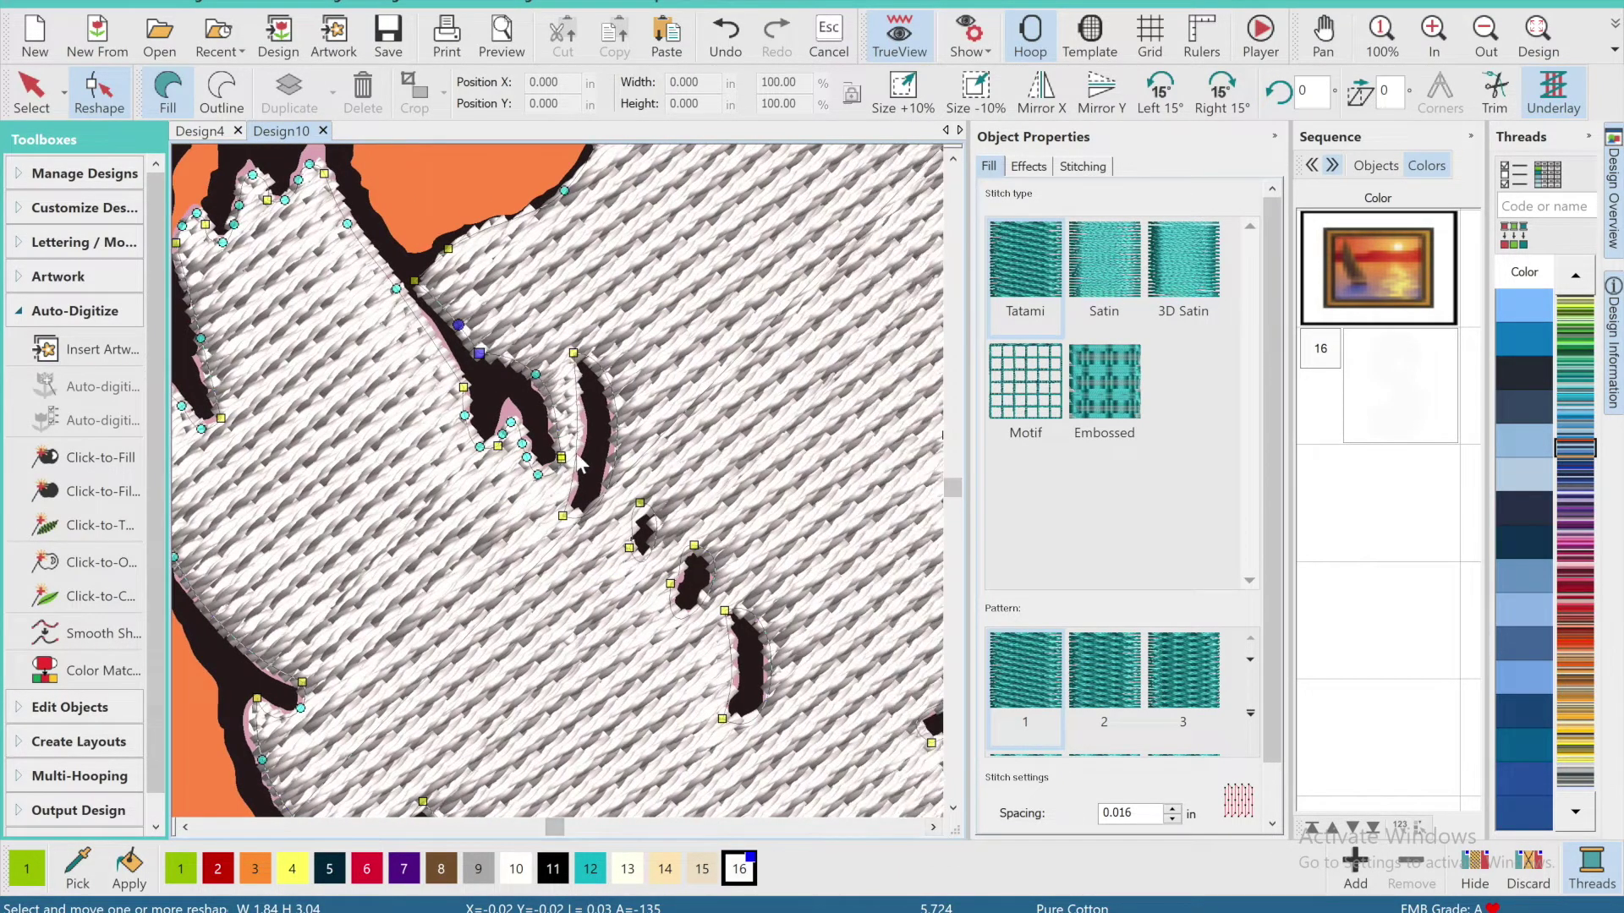
{"action": "left_click", "coordinate": [541, 441]}
{"action": "left_click_drag", "start_coordinate": [534, 369], "coordinate": [524, 374]}
{"action": "left_click_drag", "start_coordinate": [560, 460], "coordinate": [543, 456]}
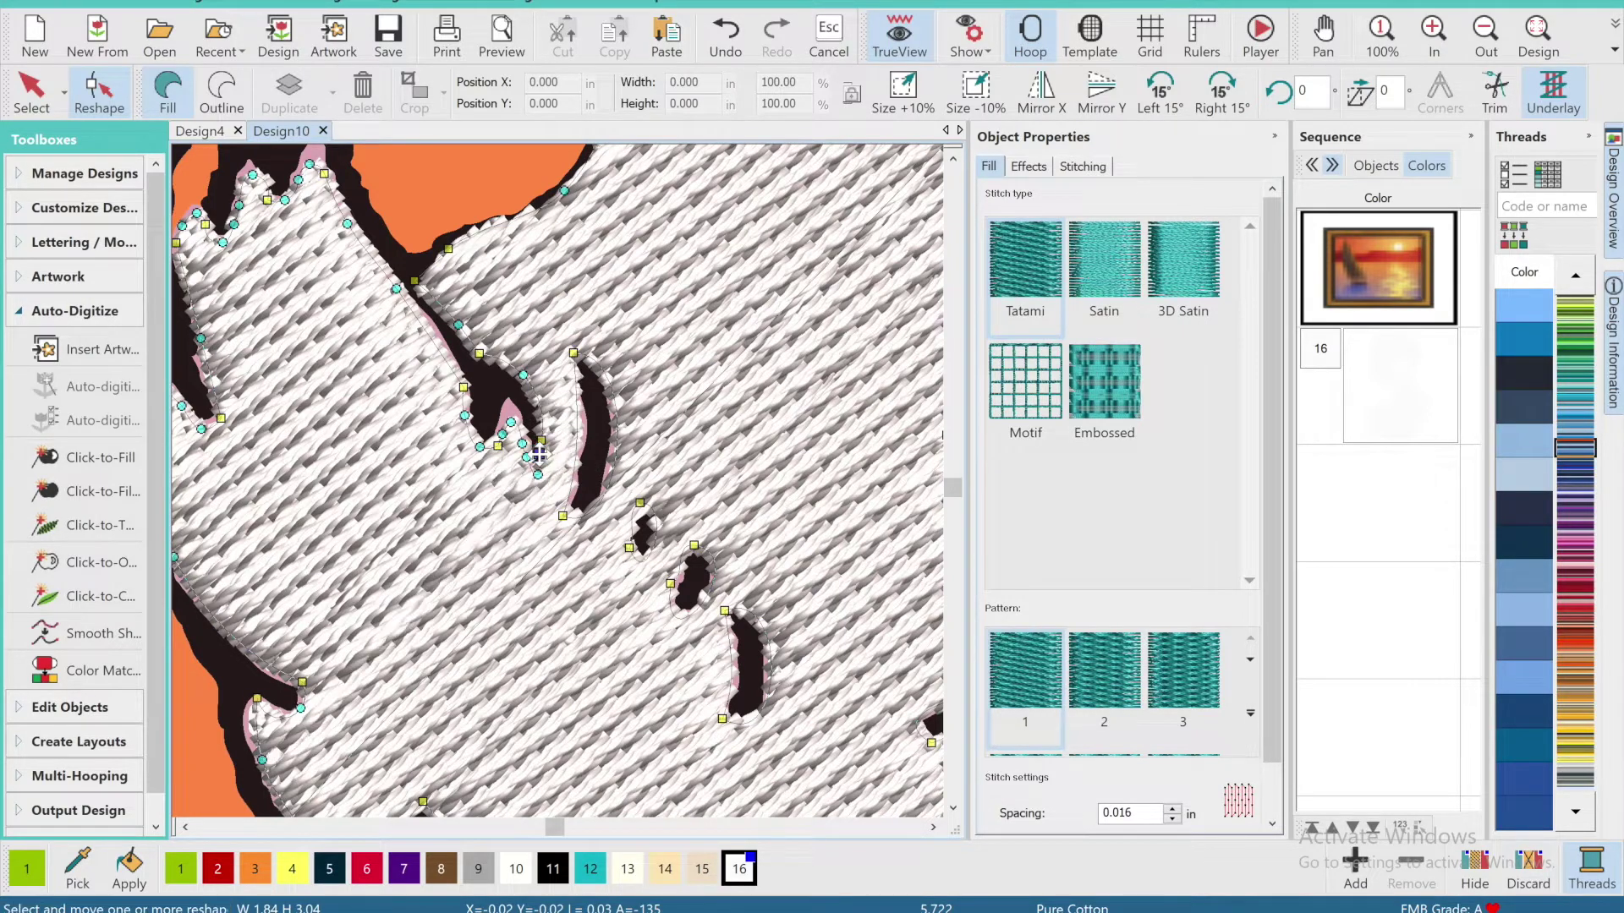
Delete the nodes of the crease notch and the small black cutouts below it so the white fill is continuous.
{"action": "left_click_drag", "start_coordinate": [552, 516], "coordinate": [457, 366]}
{"action": "key", "text": "Delete"}
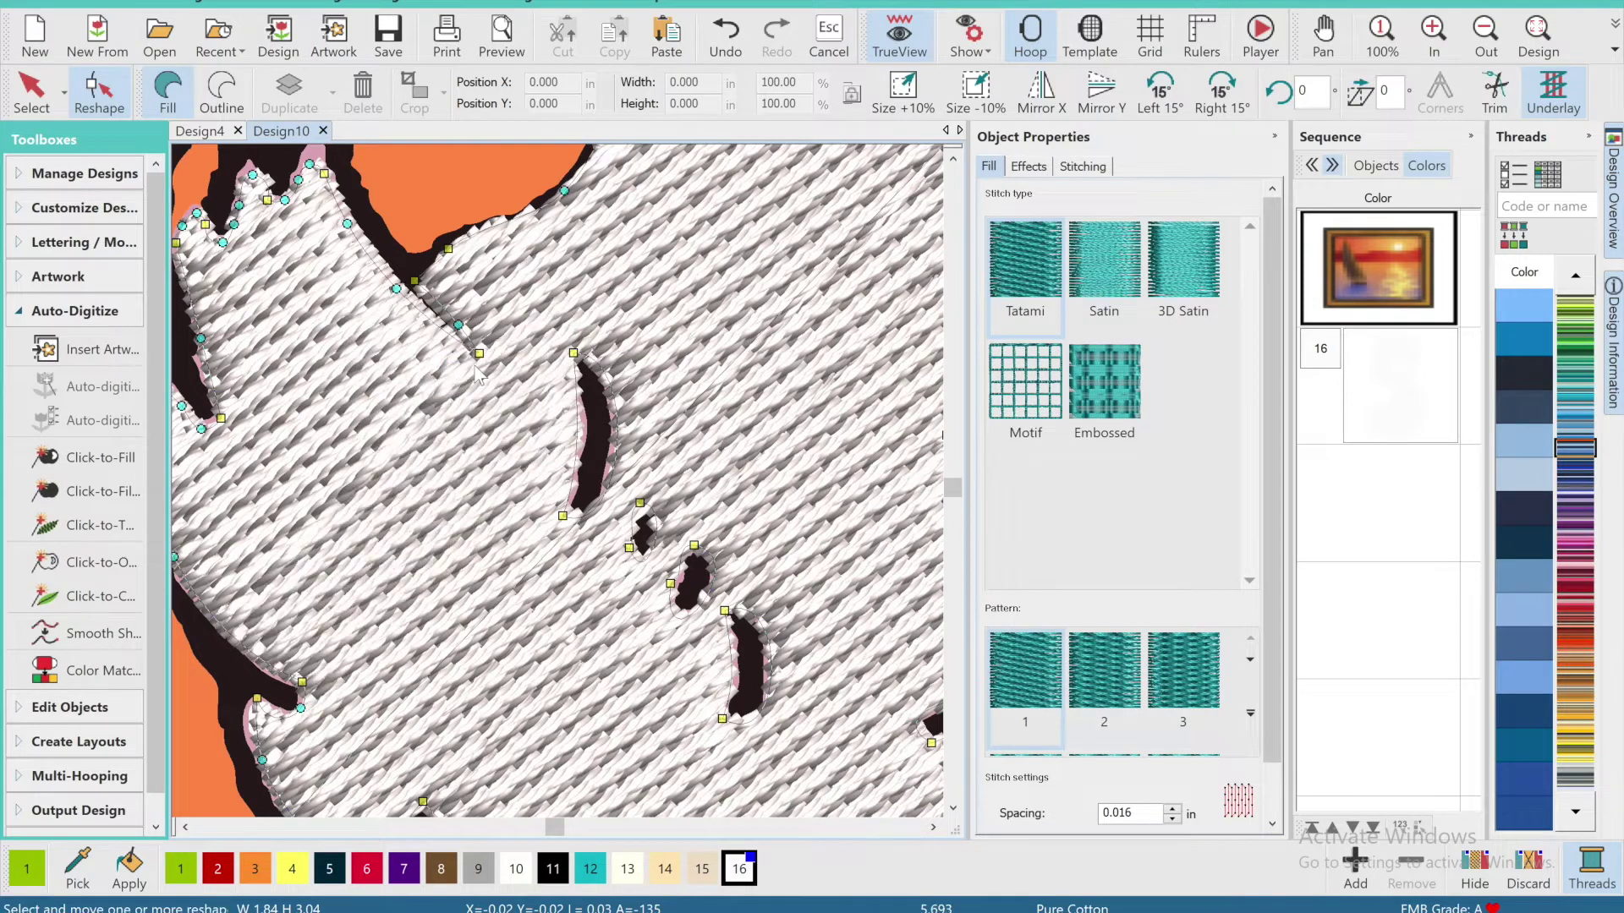
{"action": "key", "text": "Delete"}
{"action": "left_click_drag", "start_coordinate": [621, 480], "coordinate": [693, 622]}
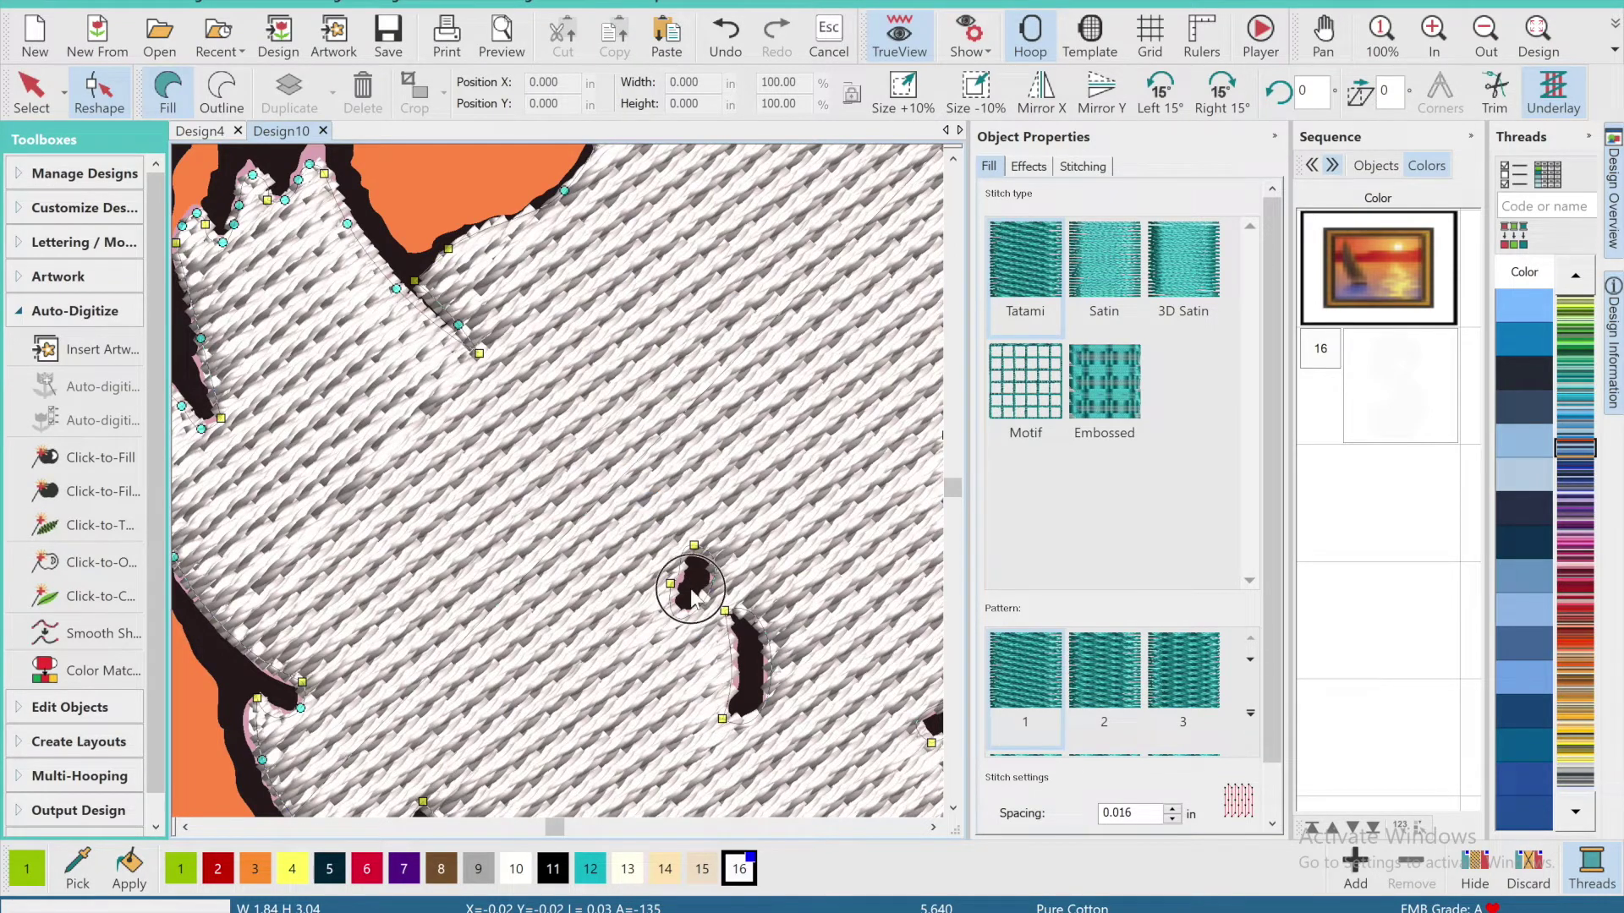
{"action": "key", "text": "Delete"}
{"action": "left_click", "coordinate": [691, 564]}
Digitize the raised wing holding the flower with Click-to-Fill without Holes and smooth its shape at 0.010 in precision.
{"action": "left_click", "coordinate": [428, 209]}
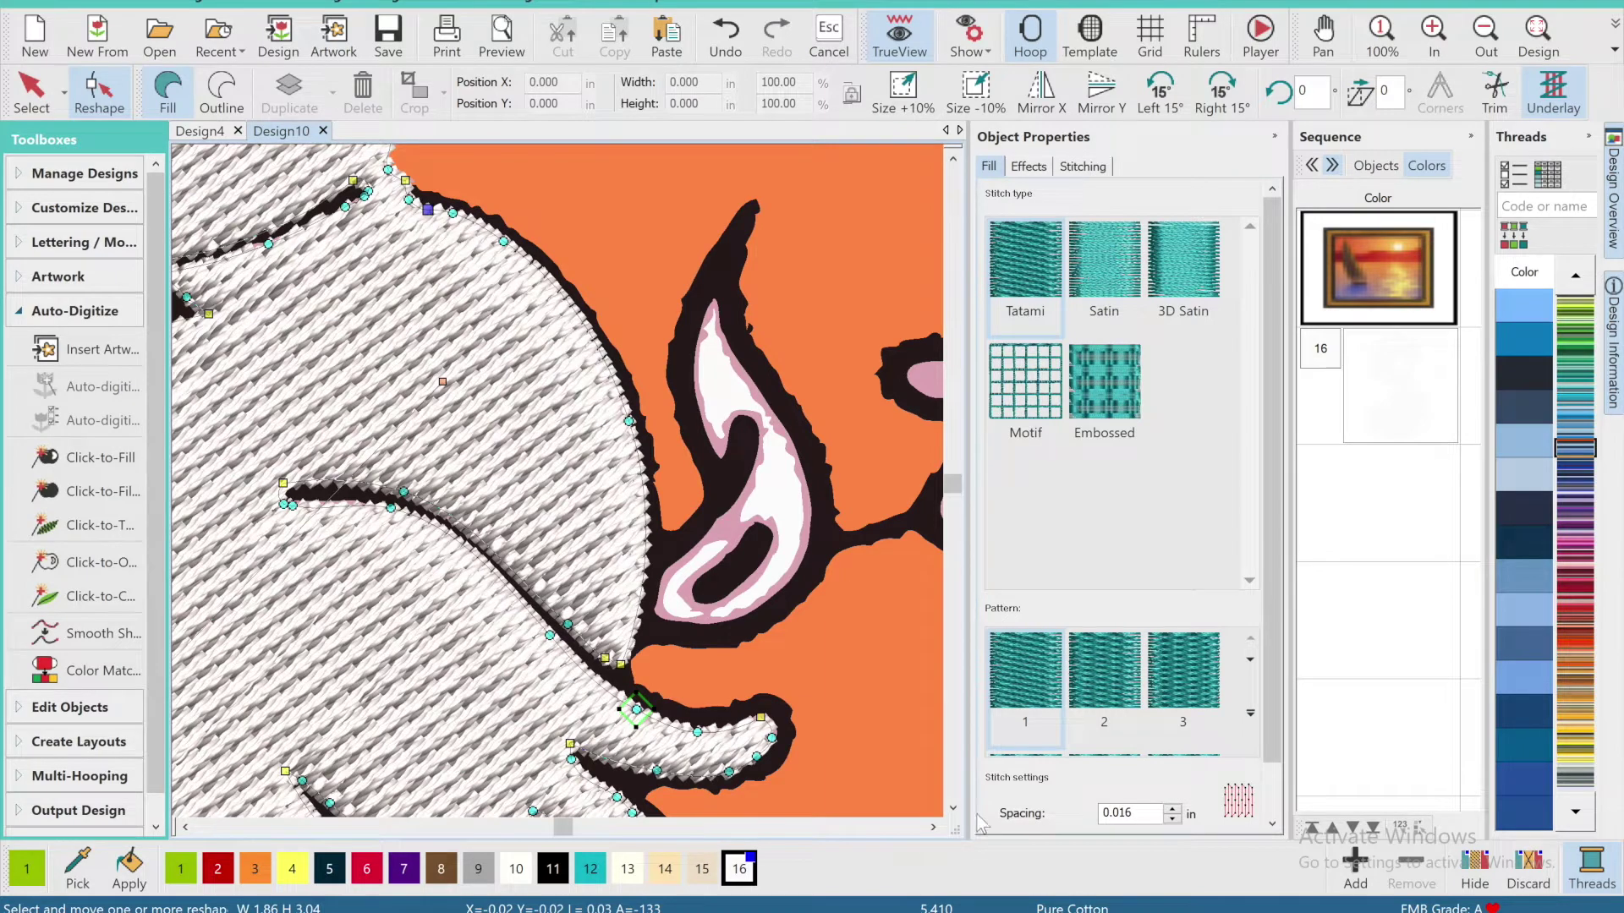
{"action": "left_click", "coordinate": [932, 827]}
{"action": "left_click", "coordinate": [932, 828]}
{"action": "left_click", "coordinate": [931, 828]}
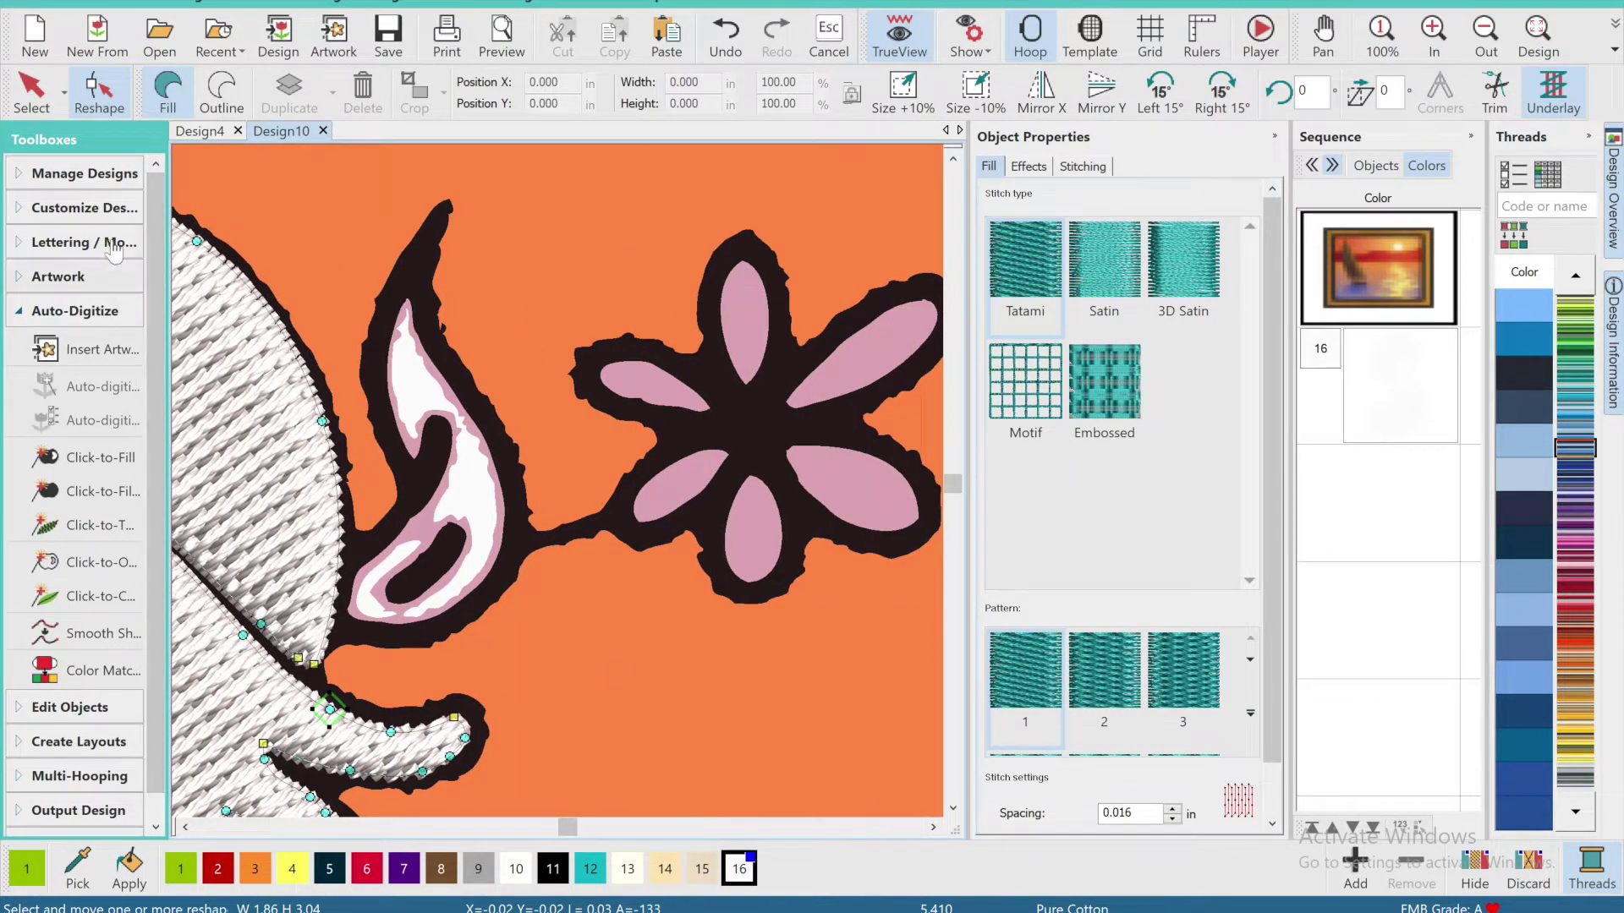
{"action": "left_click", "coordinate": [1489, 38]}
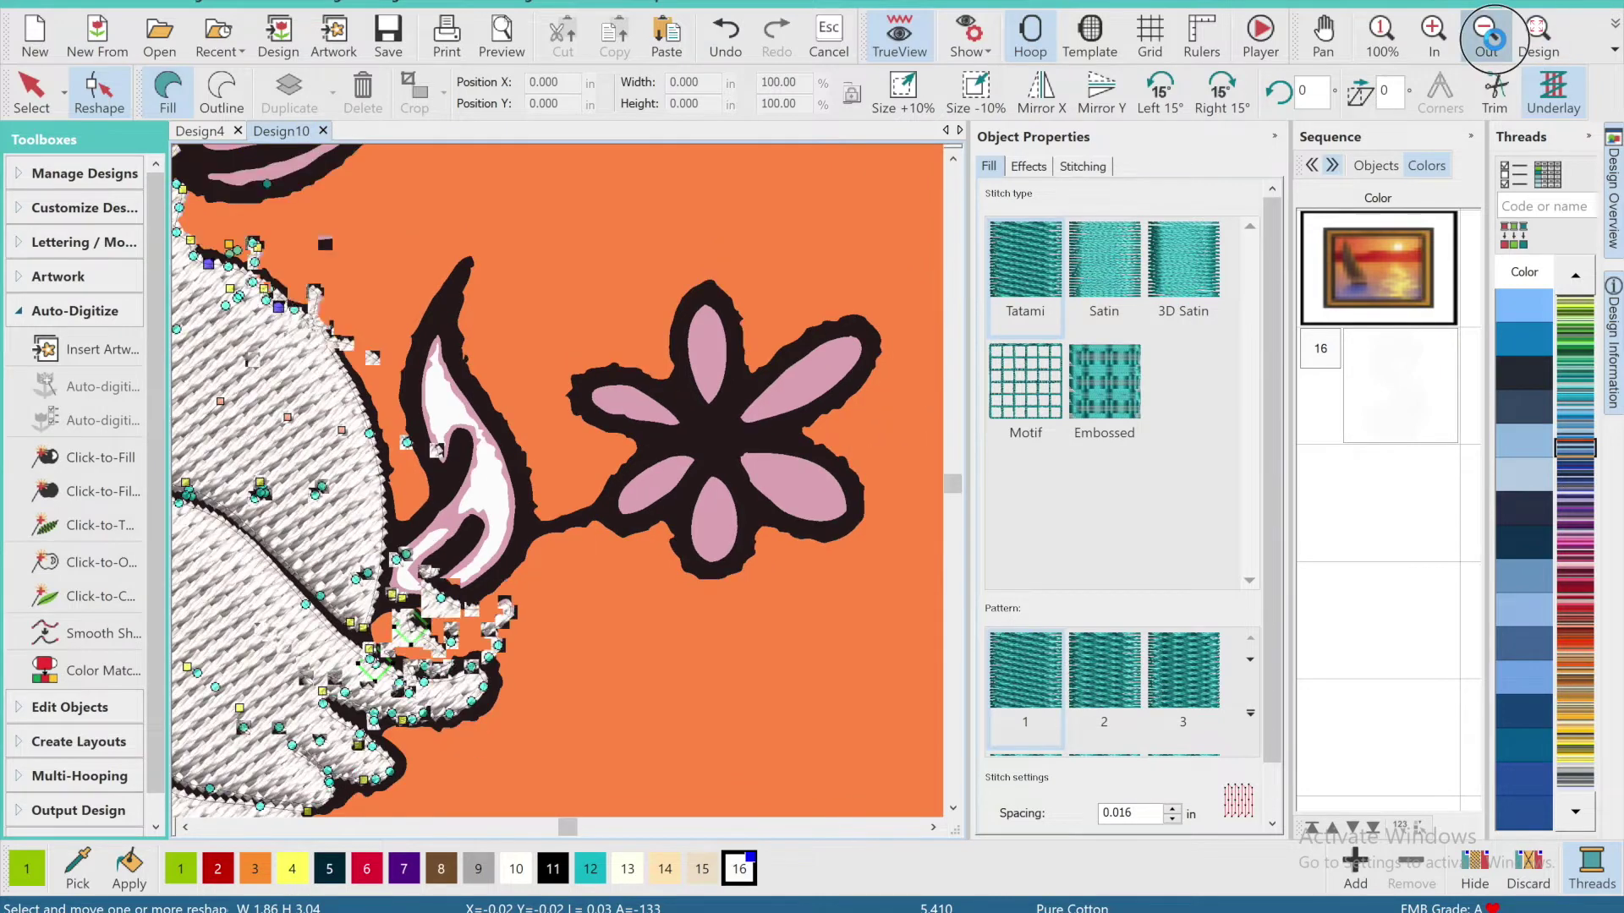
{"action": "left_click", "coordinate": [1490, 39]}
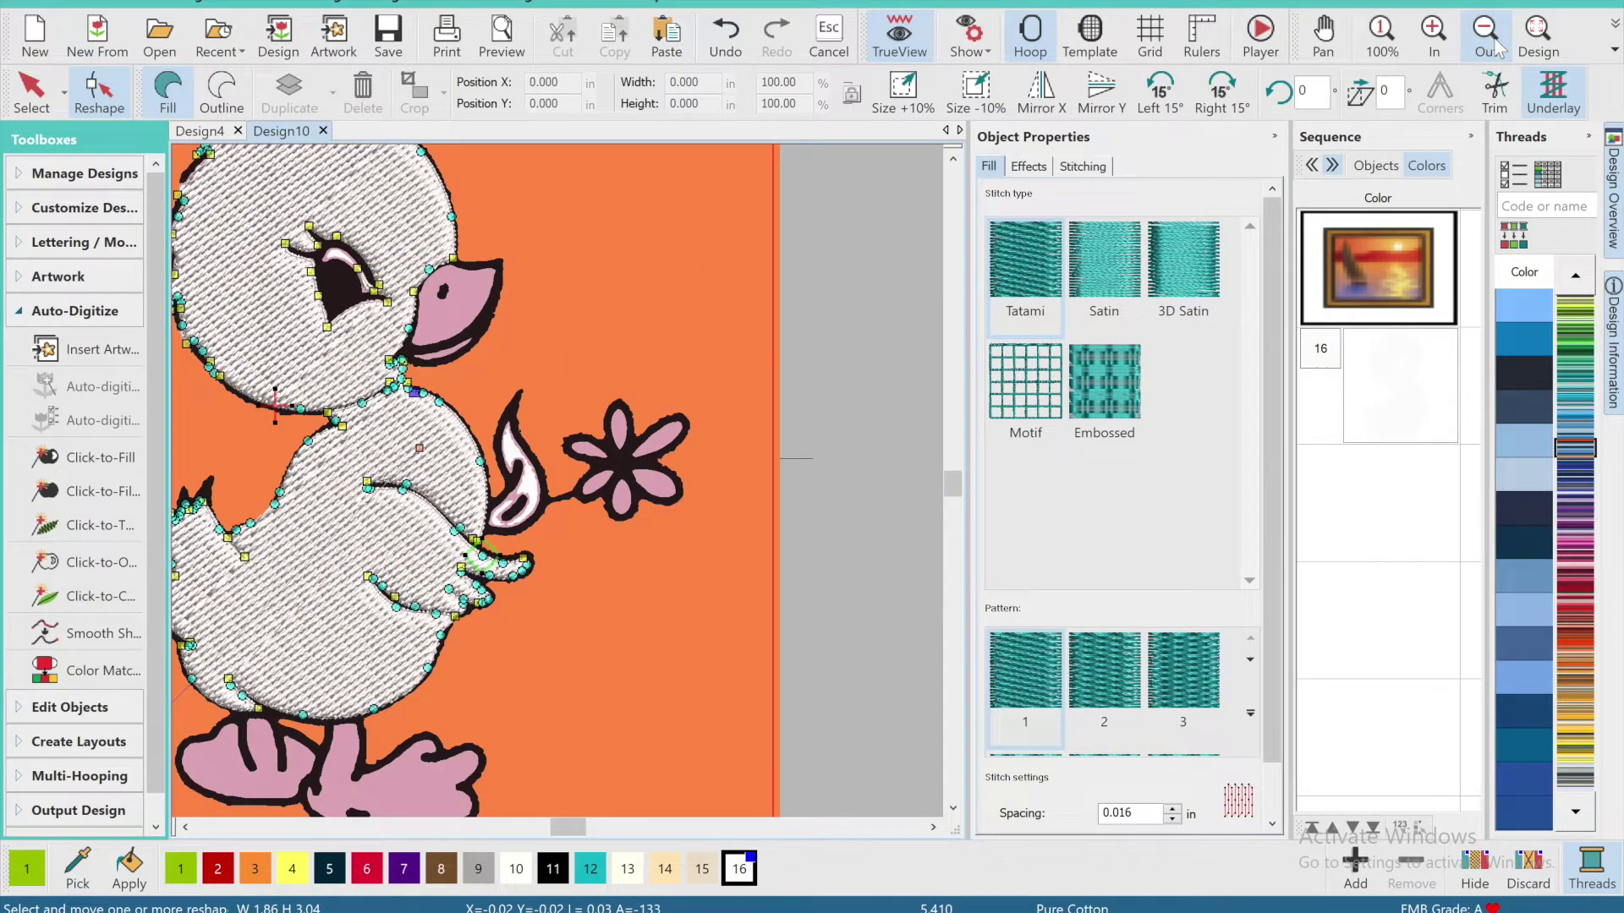
{"action": "left_click", "coordinate": [1433, 38]}
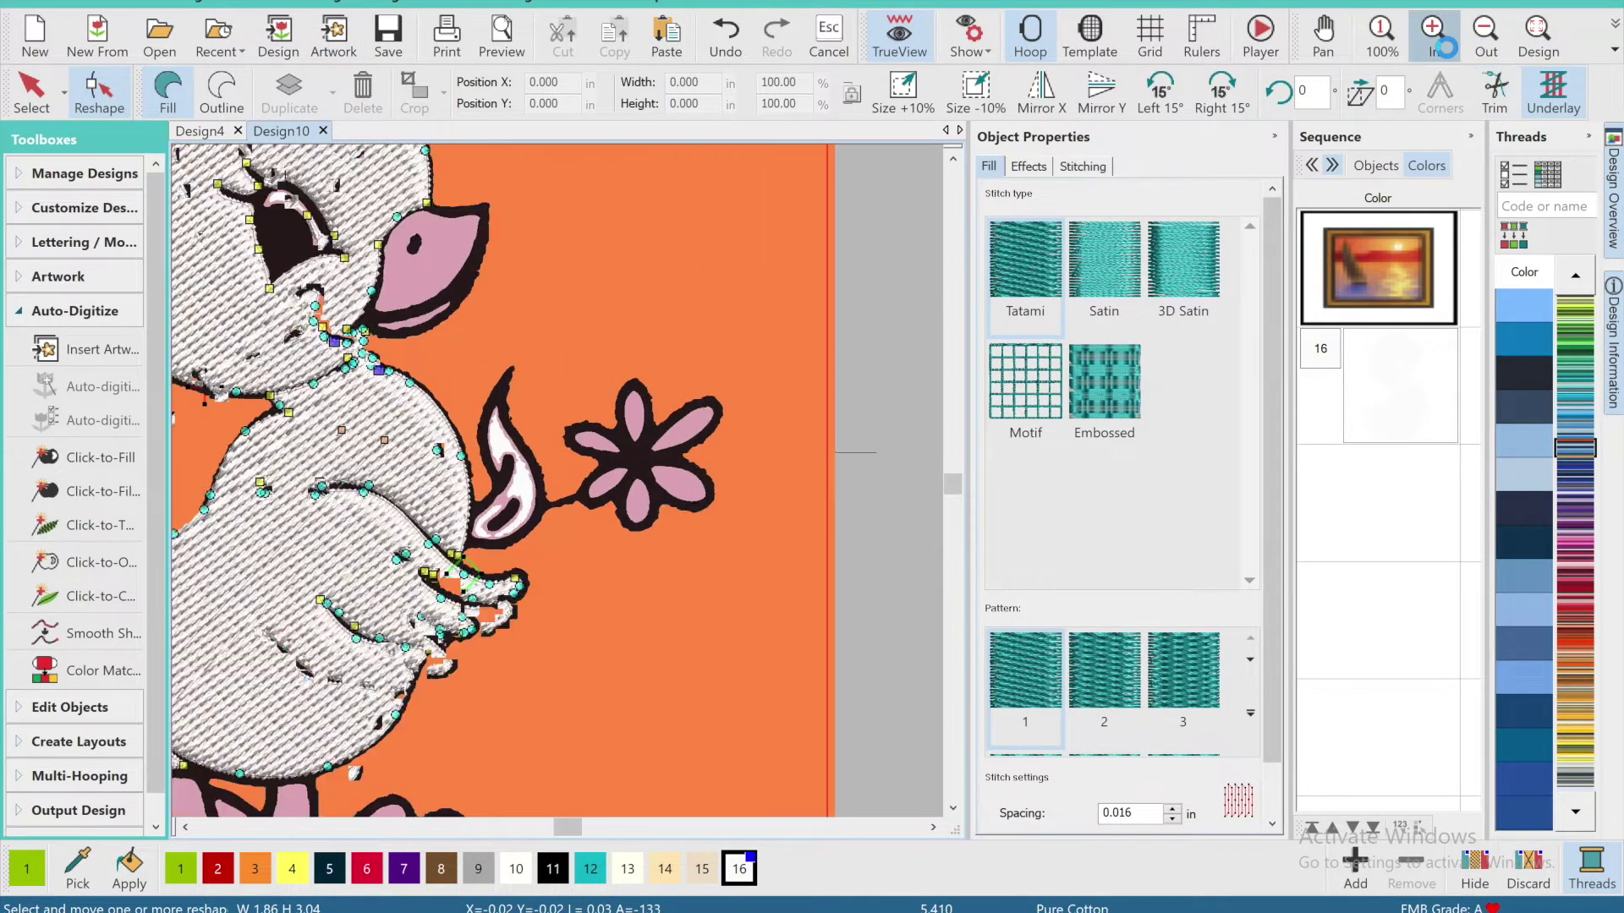
{"action": "left_click", "coordinate": [320, 289]}
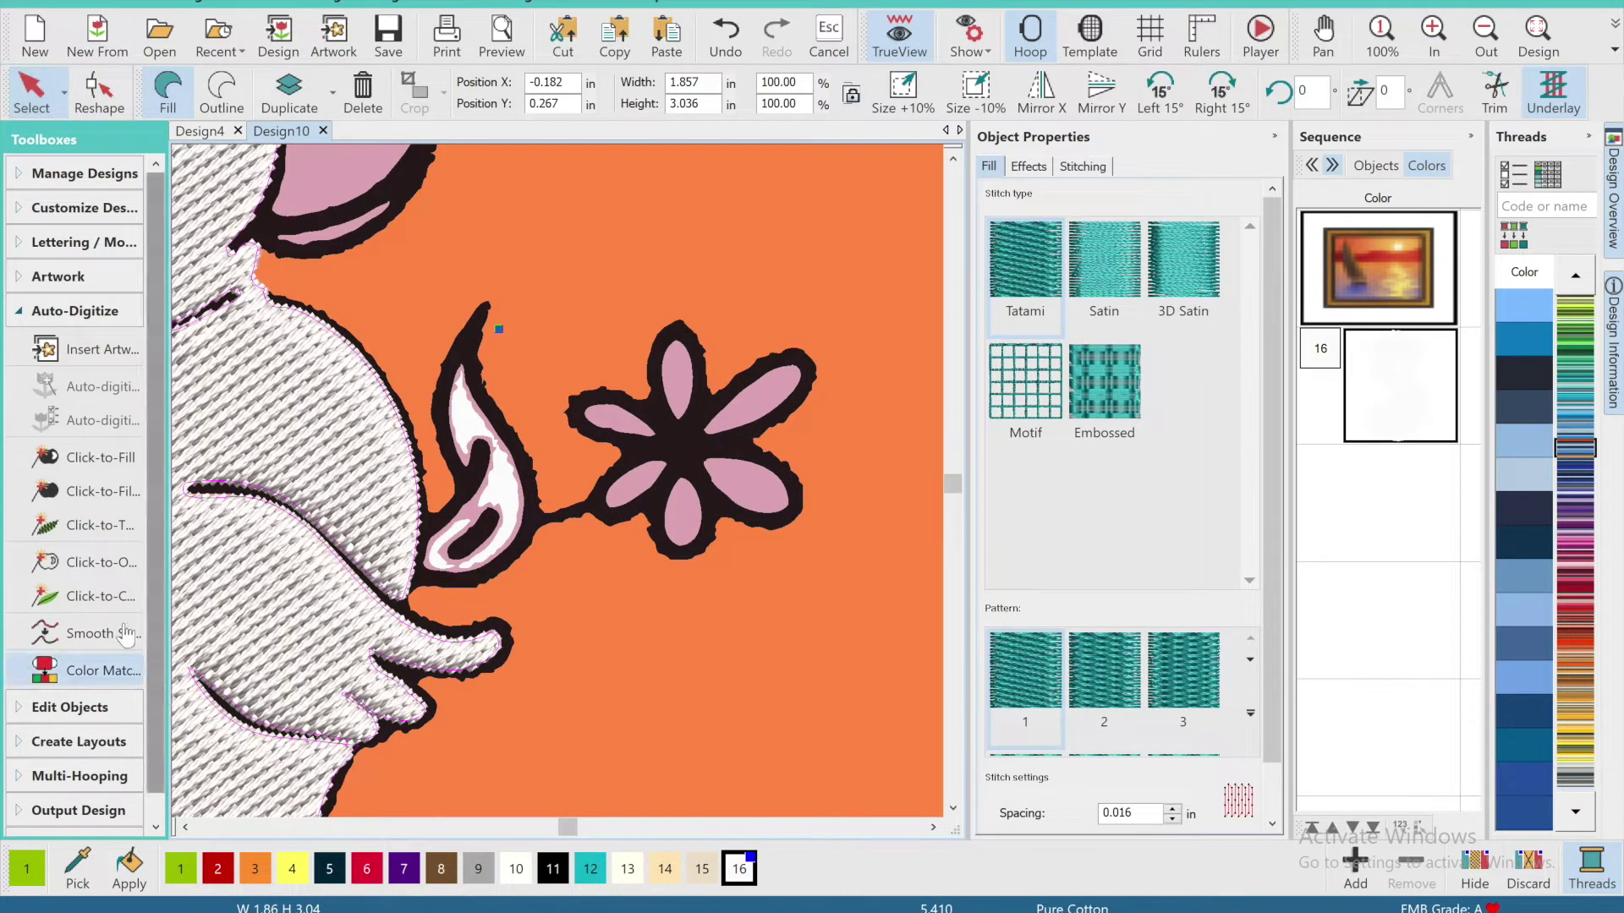
{"action": "left_click", "coordinate": [113, 497]}
{"action": "left_click", "coordinate": [475, 514]}
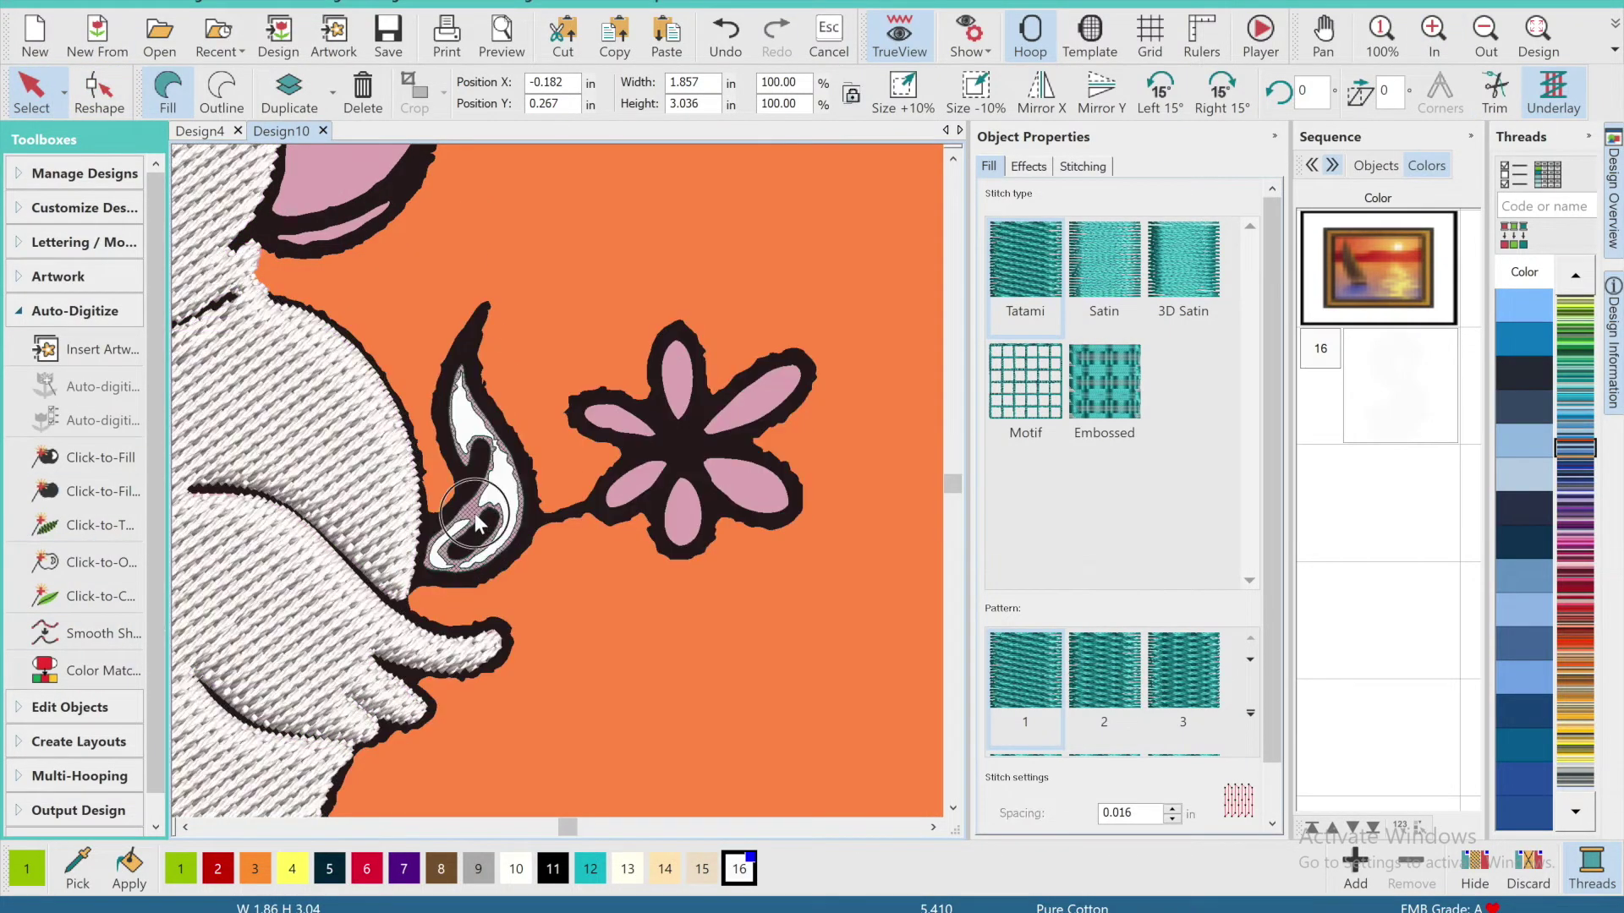
{"action": "left_click", "coordinate": [1424, 532]}
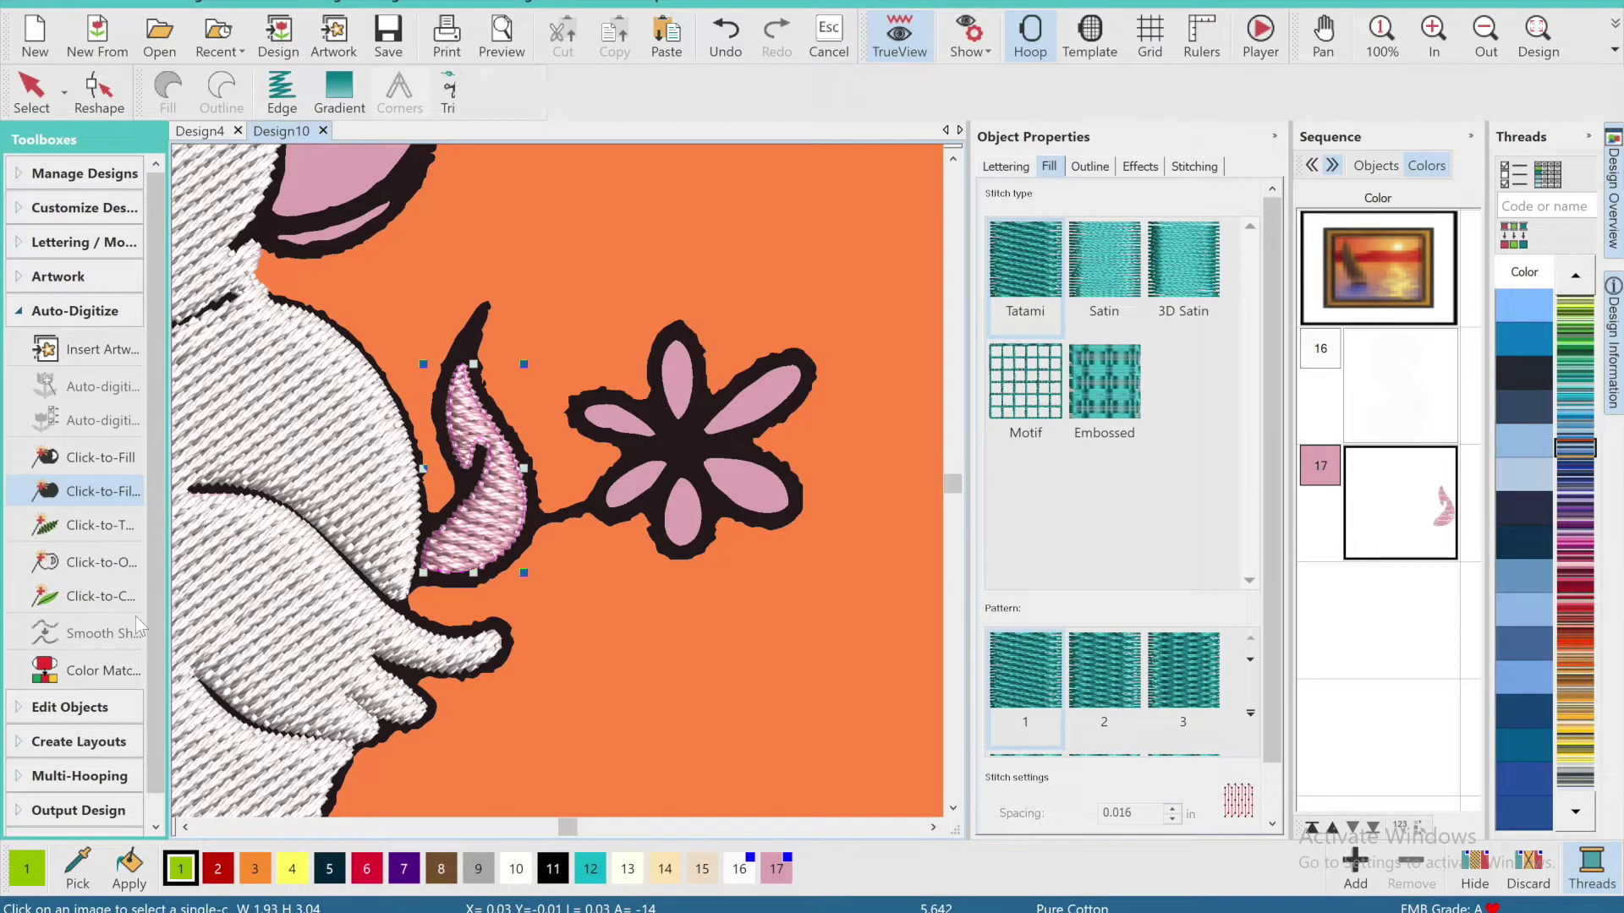
{"action": "left_click", "coordinate": [86, 652]}
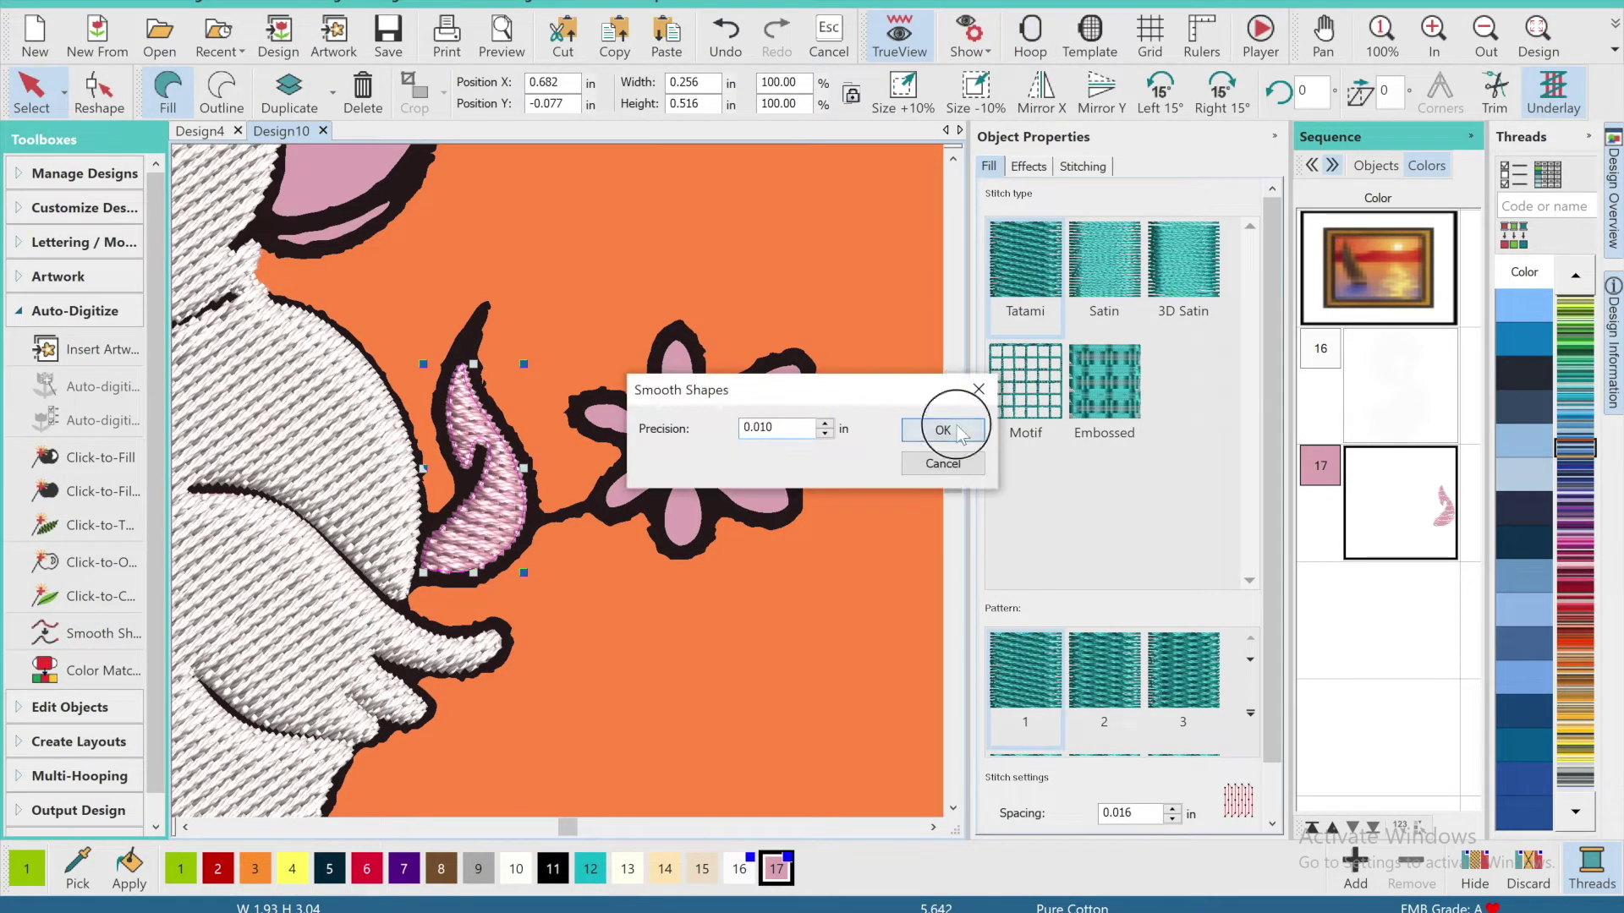
{"action": "left_click", "coordinate": [949, 427]}
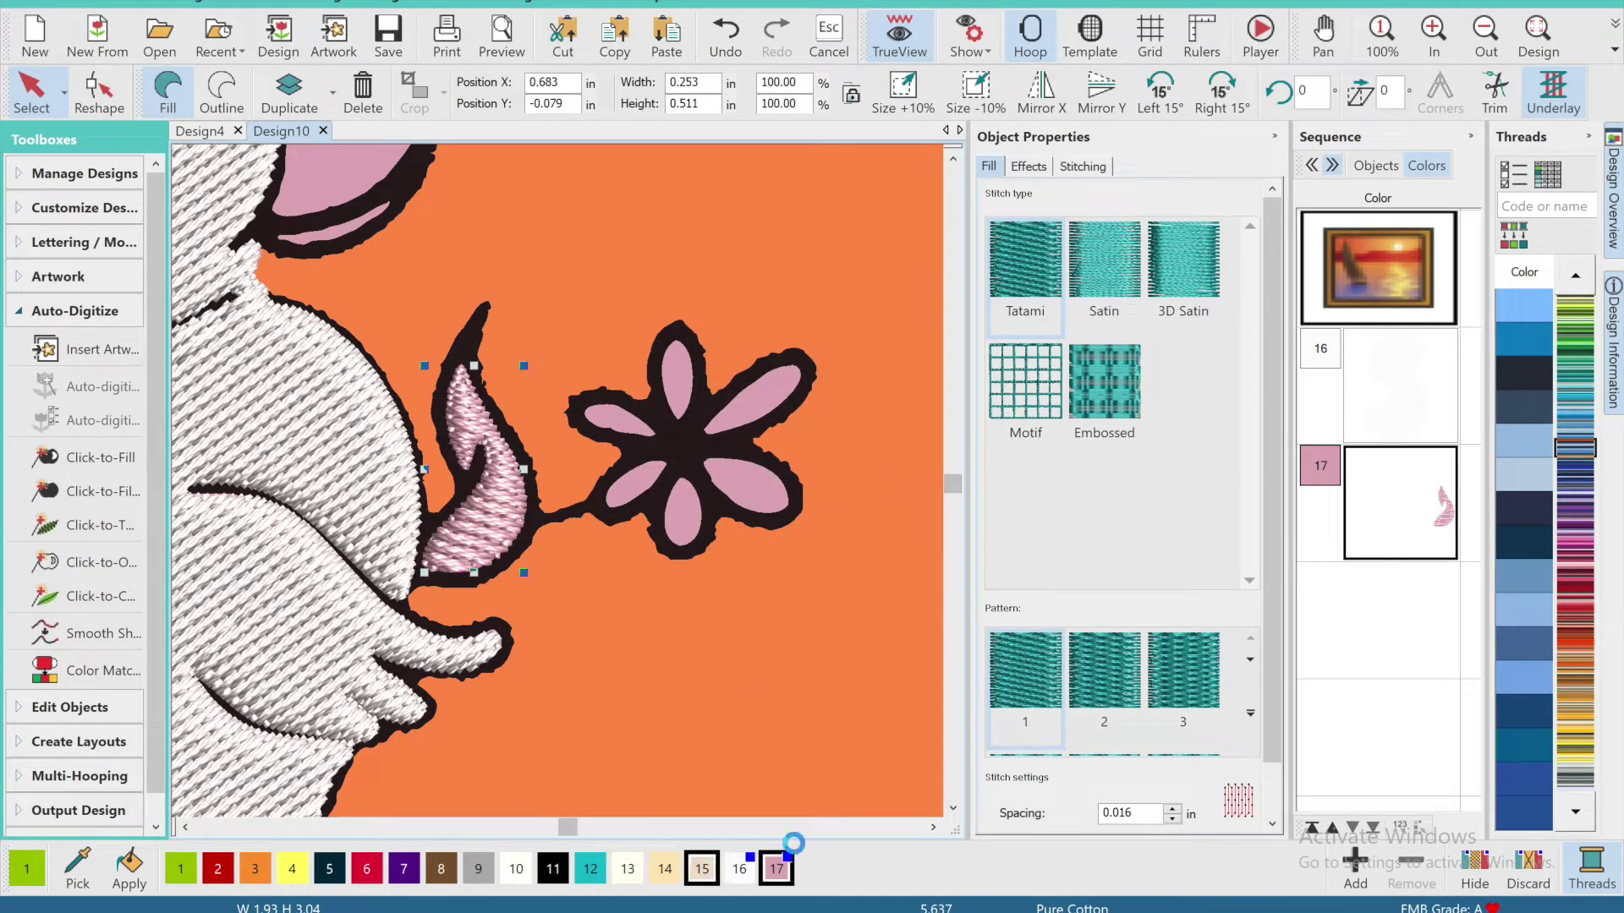
Recolor the raised wing's fill with white color 16 and change its stitch type to Satin.
{"action": "left_click", "coordinate": [741, 876]}
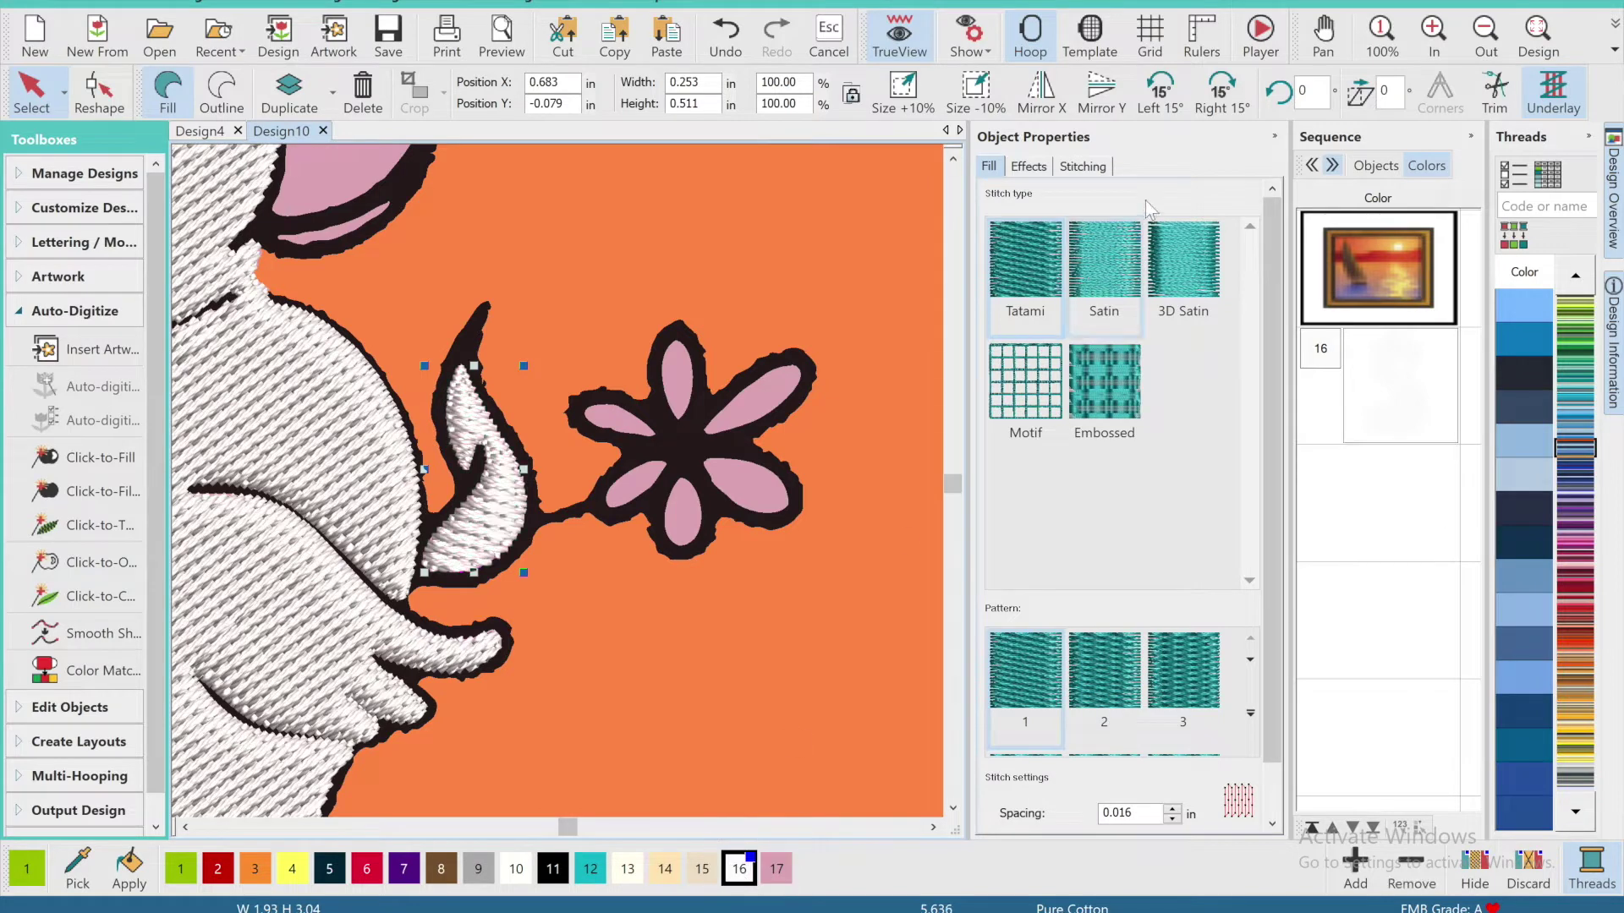
{"action": "left_click", "coordinate": [1552, 41]}
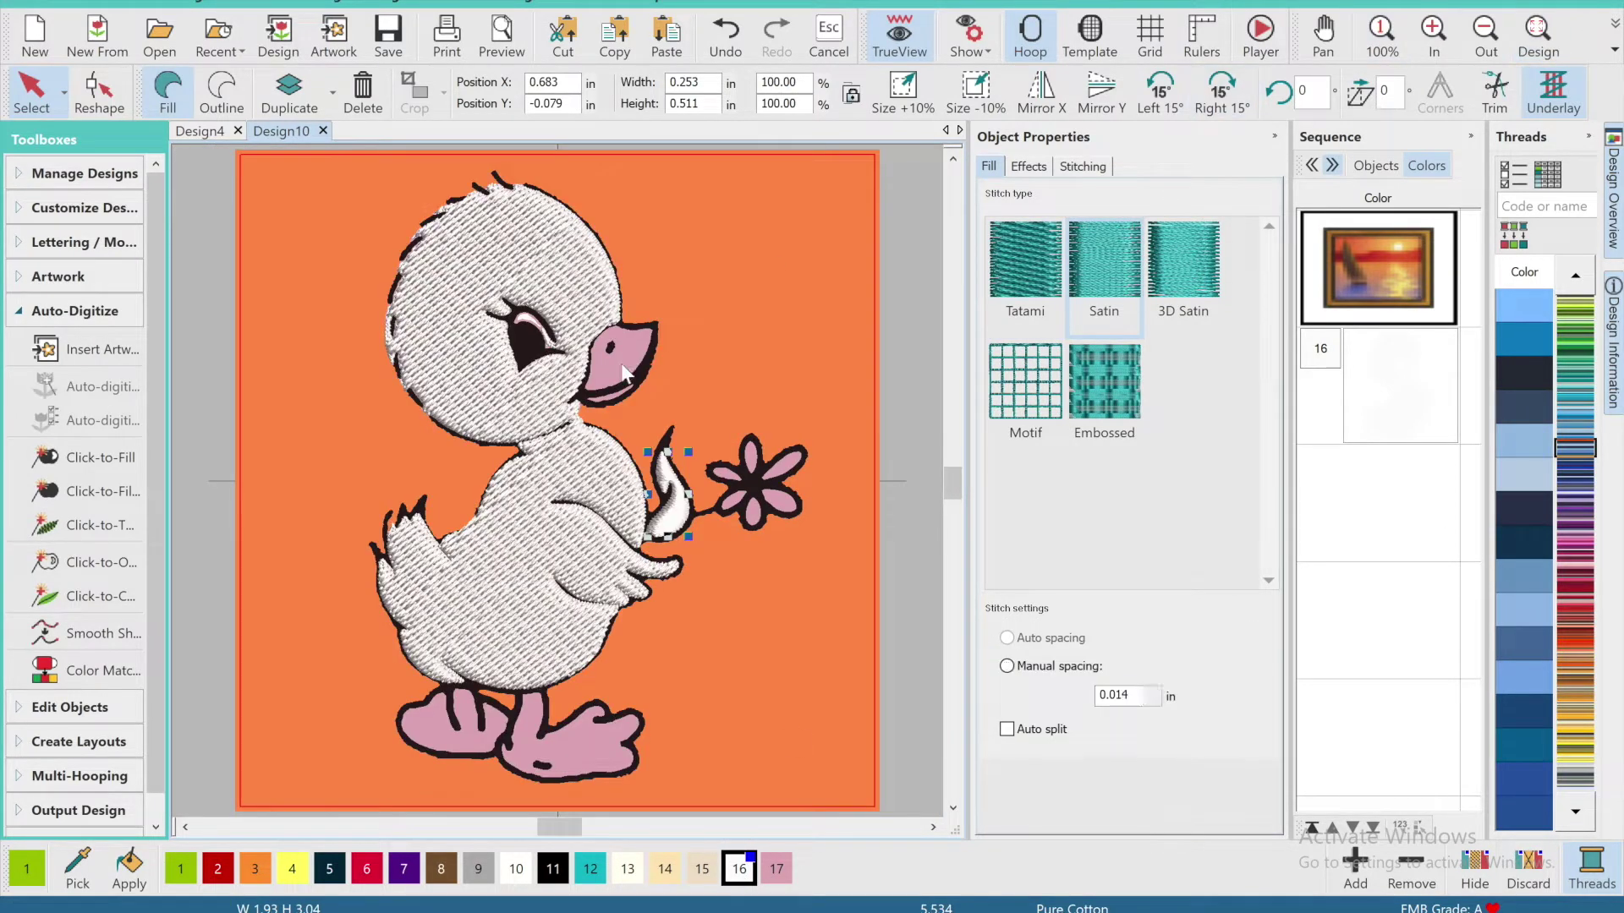
{"action": "left_click", "coordinate": [33, 89]}
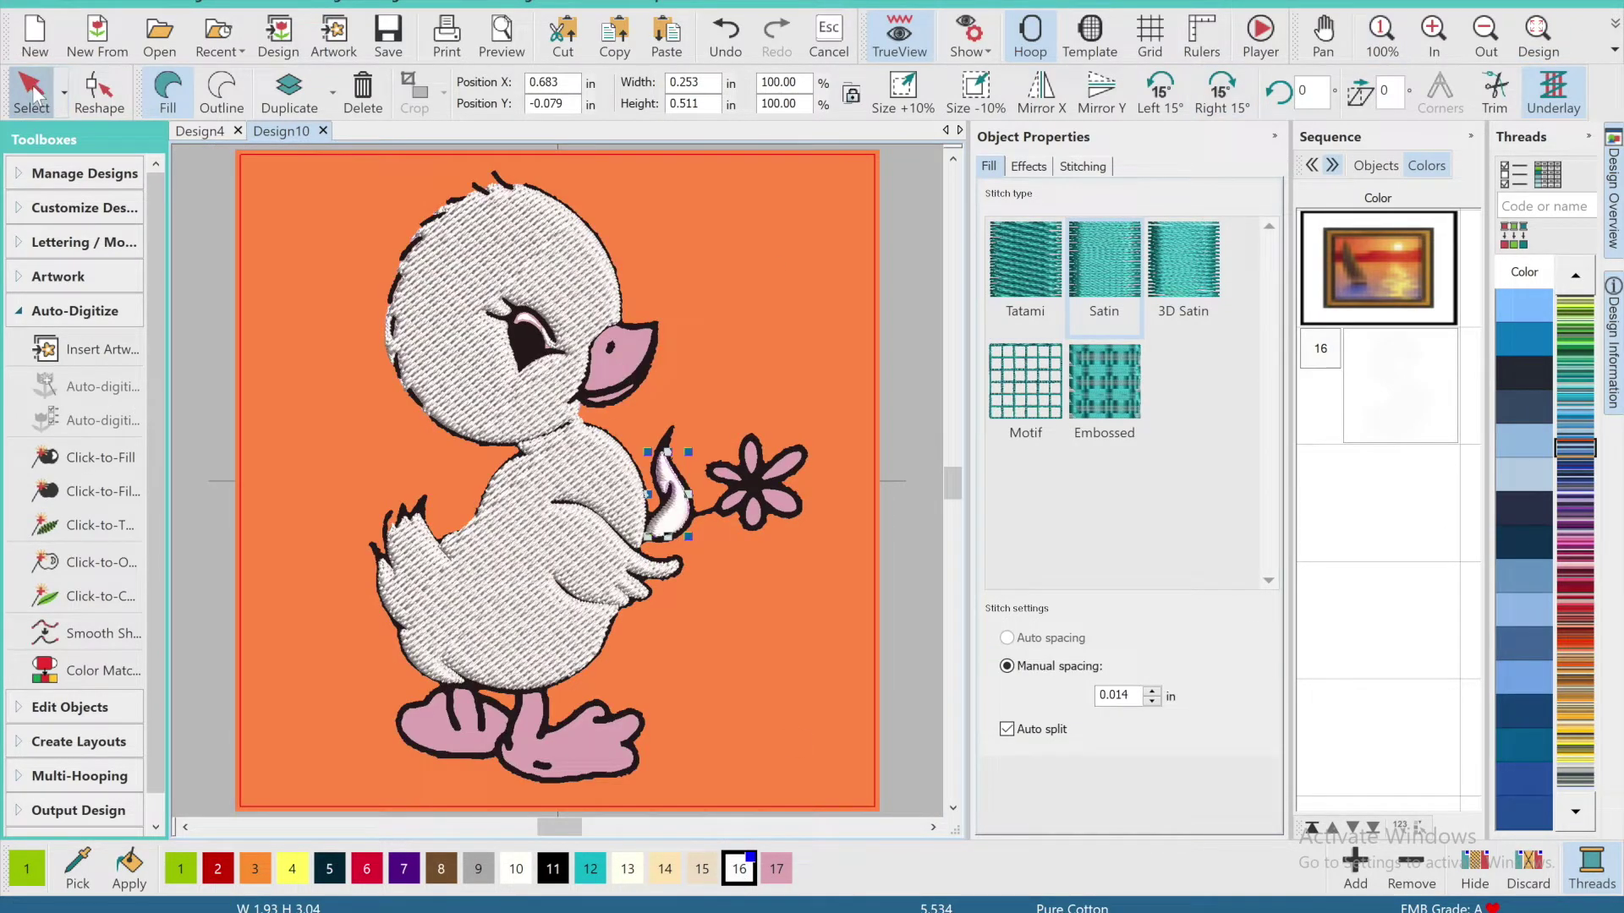
Reshape the body's white fill at the eye's outer corner, moving its nodes onto the black lash beside the beak.
{"action": "left_click", "coordinate": [1322, 34]}
{"action": "left_click_drag", "start_coordinate": [559, 306], "coordinate": [552, 402]}
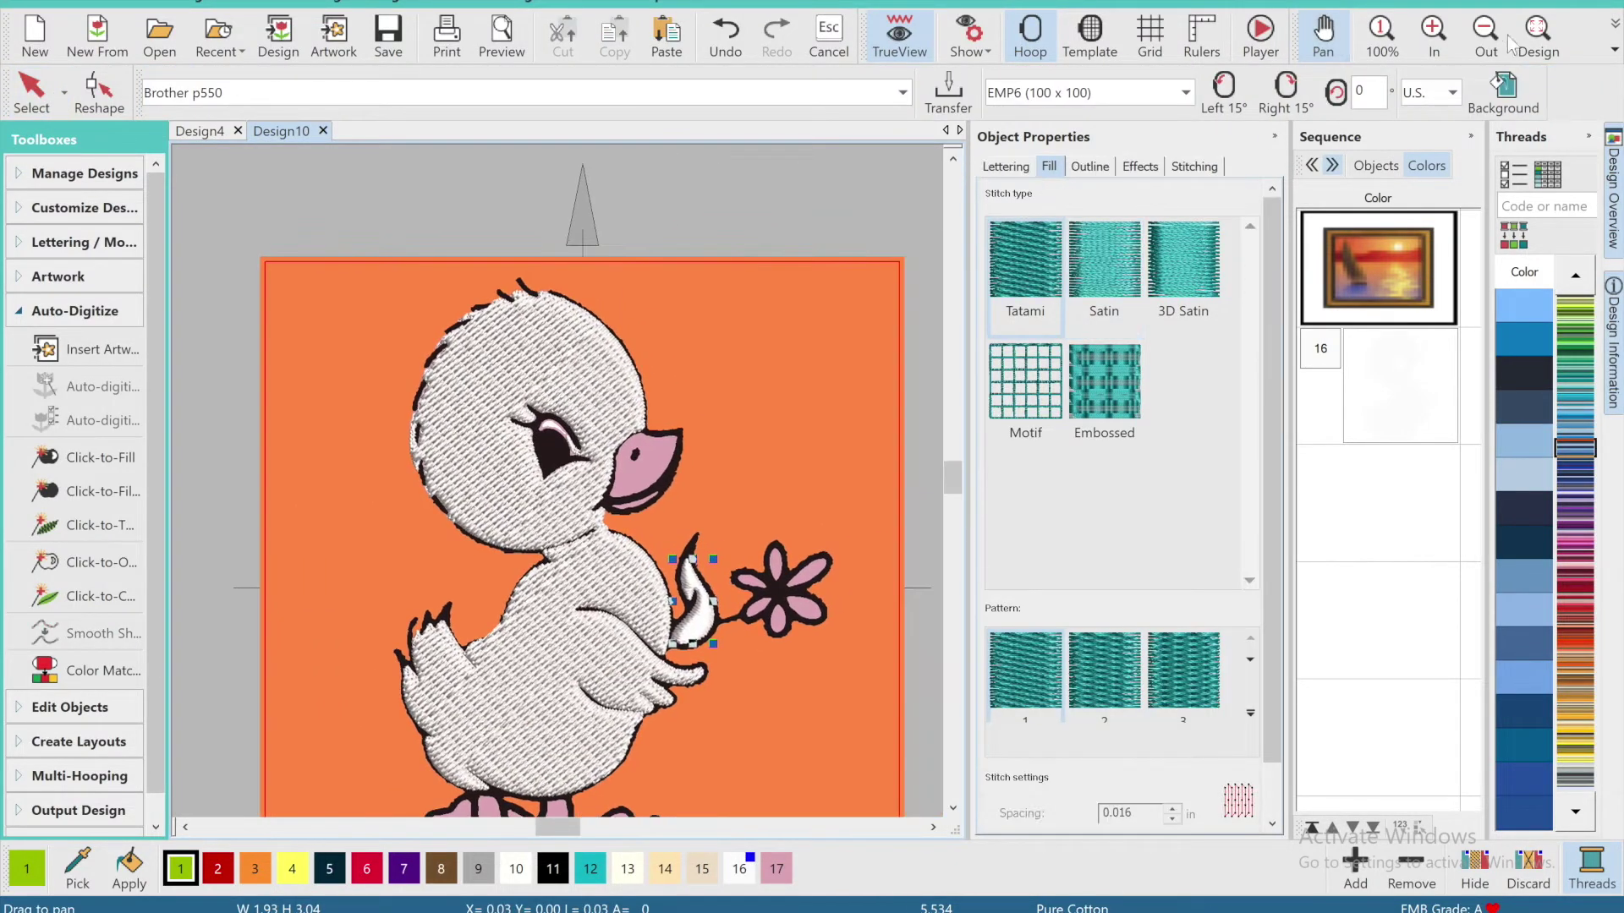
{"action": "left_click", "coordinate": [1421, 13]}
{"action": "left_click", "coordinate": [1421, 14]}
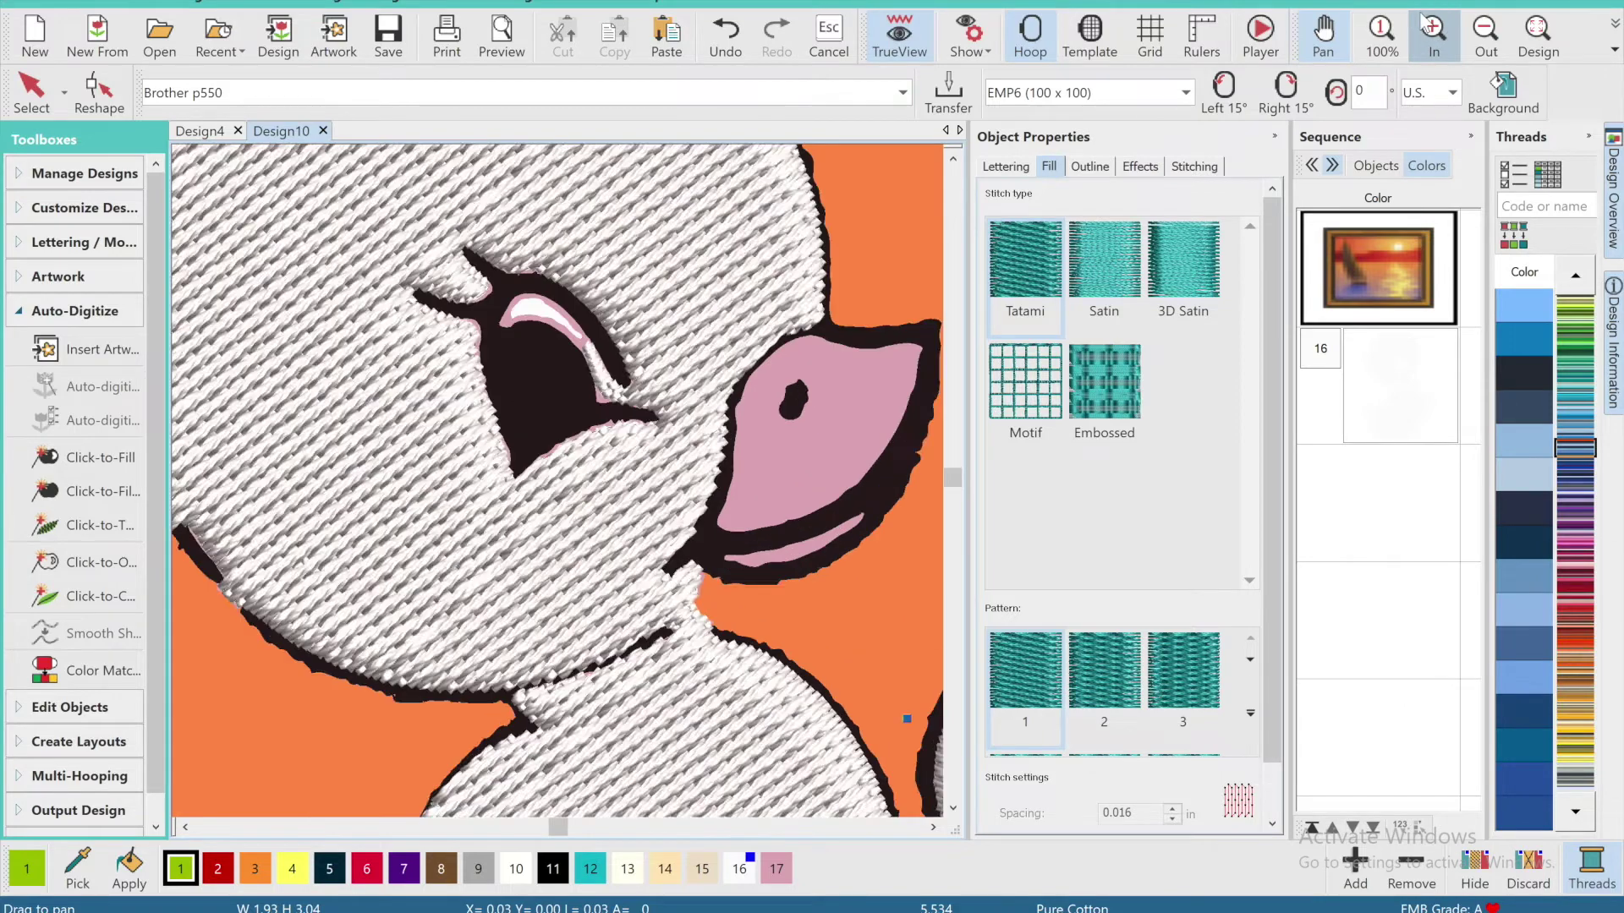
{"action": "left_click_drag", "start_coordinate": [837, 347], "coordinate": [808, 506]}
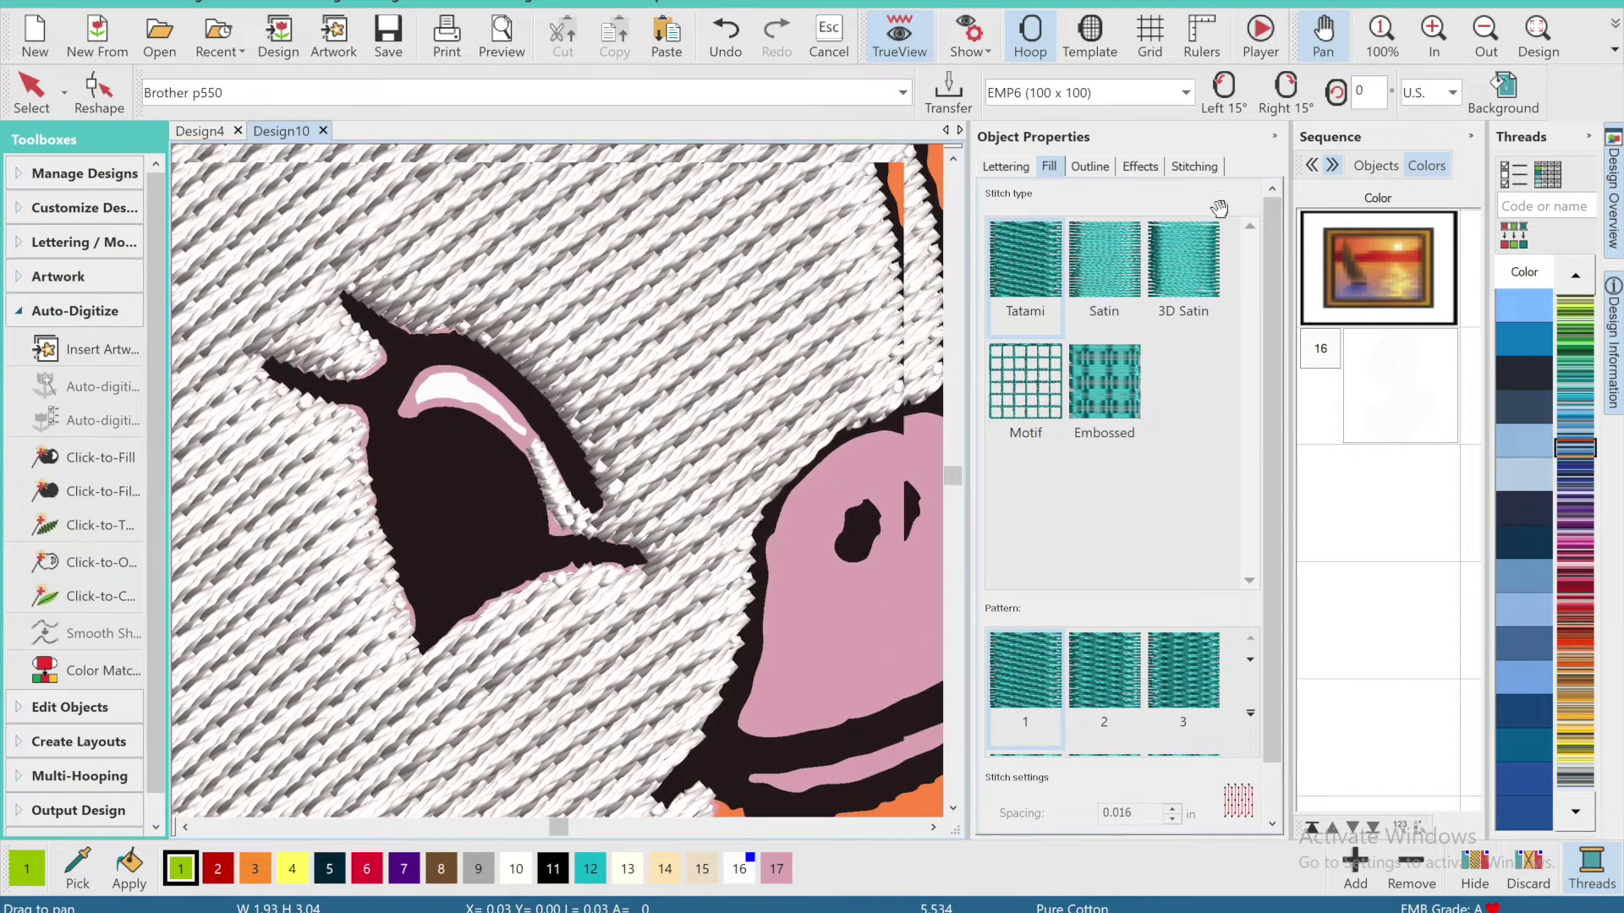
{"action": "left_click", "coordinate": [1433, 34]}
{"action": "left_click", "coordinate": [31, 93]}
{"action": "left_click", "coordinate": [515, 451]}
{"action": "left_click", "coordinate": [174, 97]}
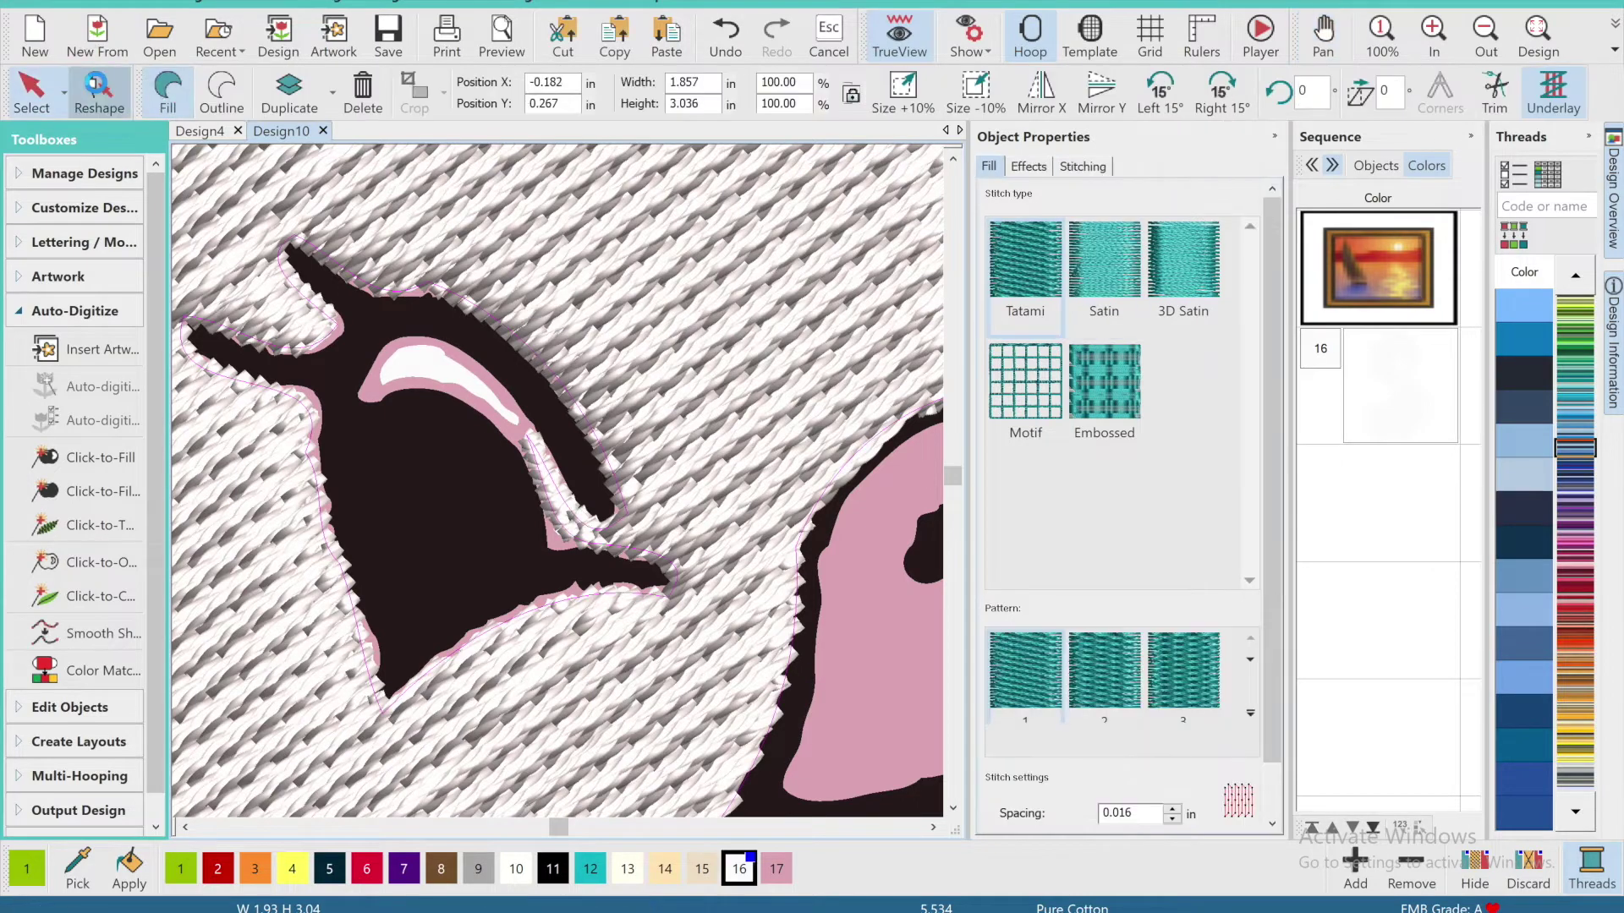
{"action": "left_click_drag", "start_coordinate": [603, 544], "coordinate": [542, 557]}
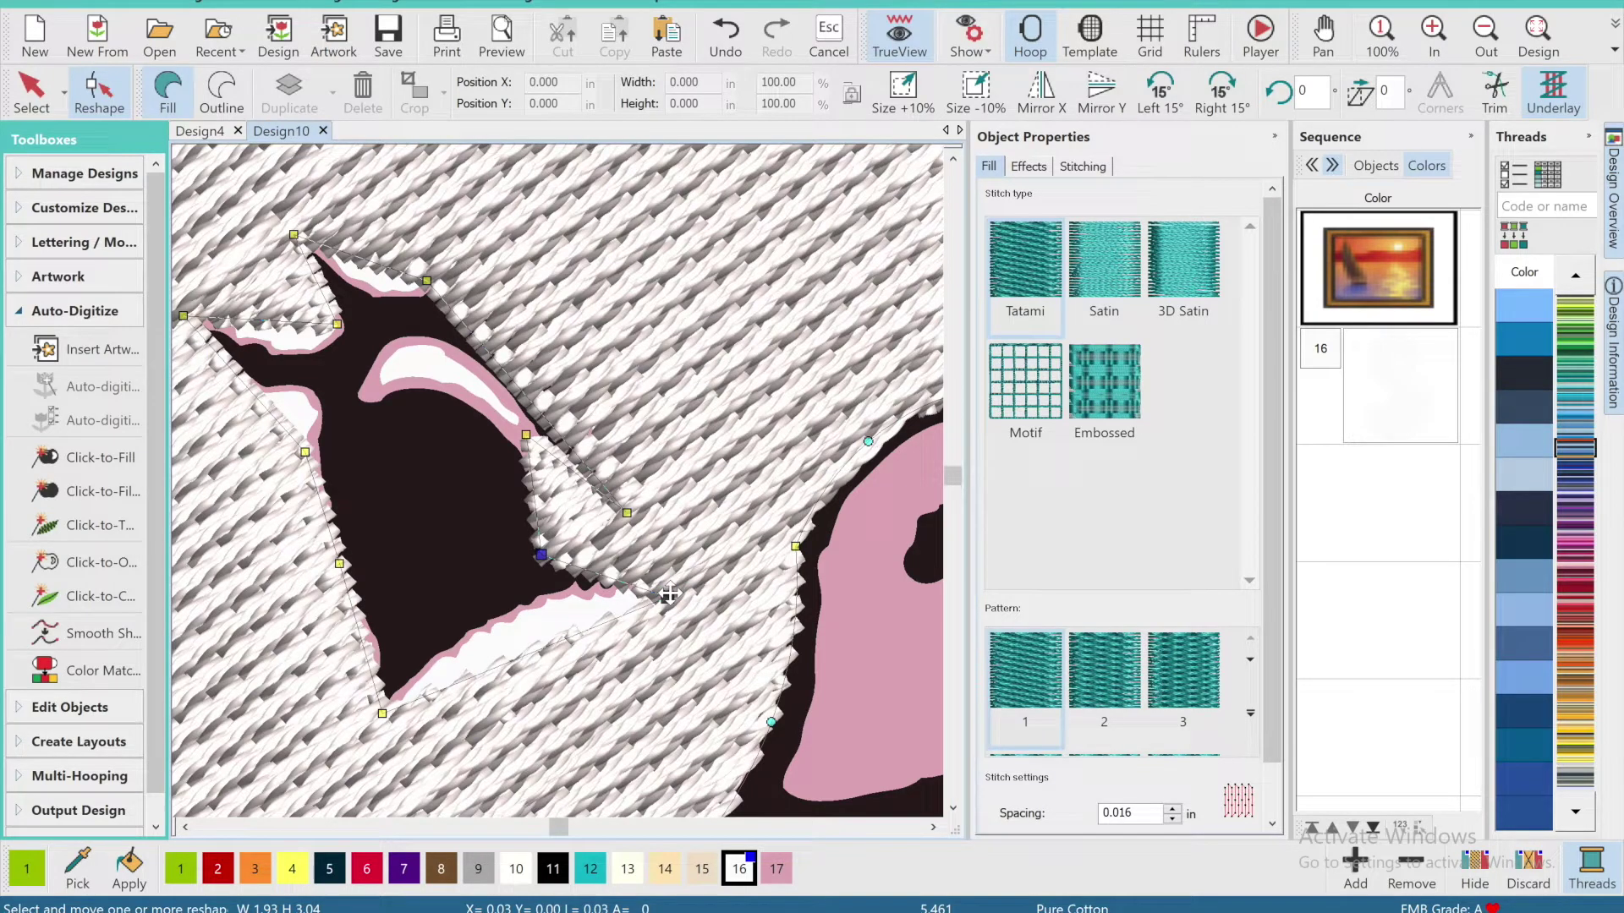
{"action": "left_click_drag", "start_coordinate": [643, 584], "coordinate": [652, 543]}
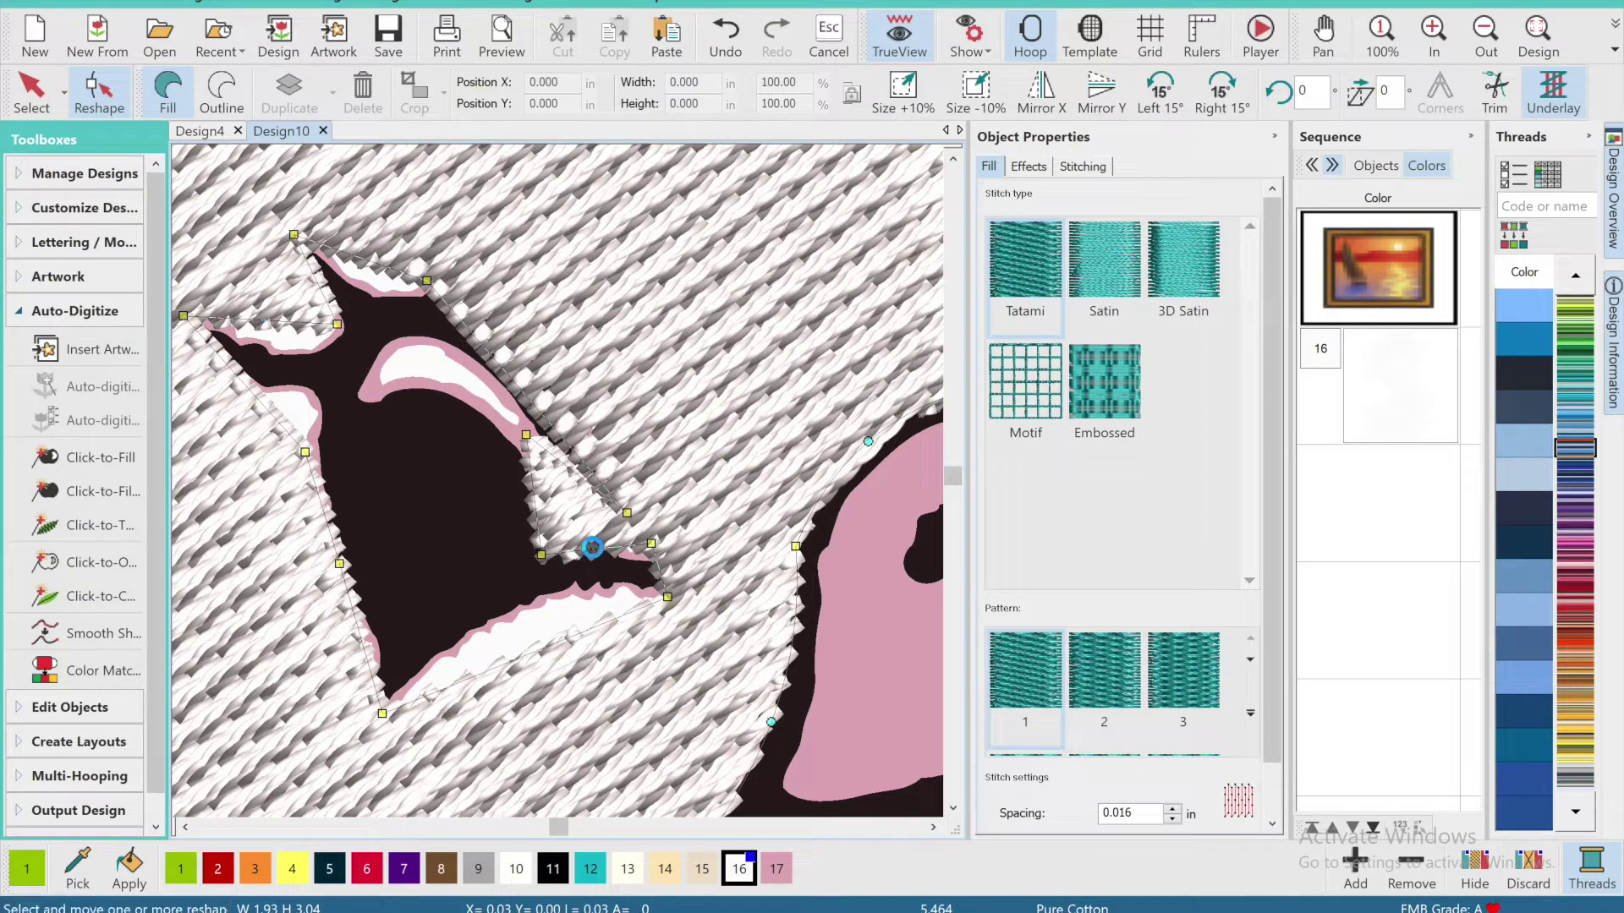
{"action": "left_click_drag", "start_coordinate": [651, 543], "coordinate": [661, 571]}
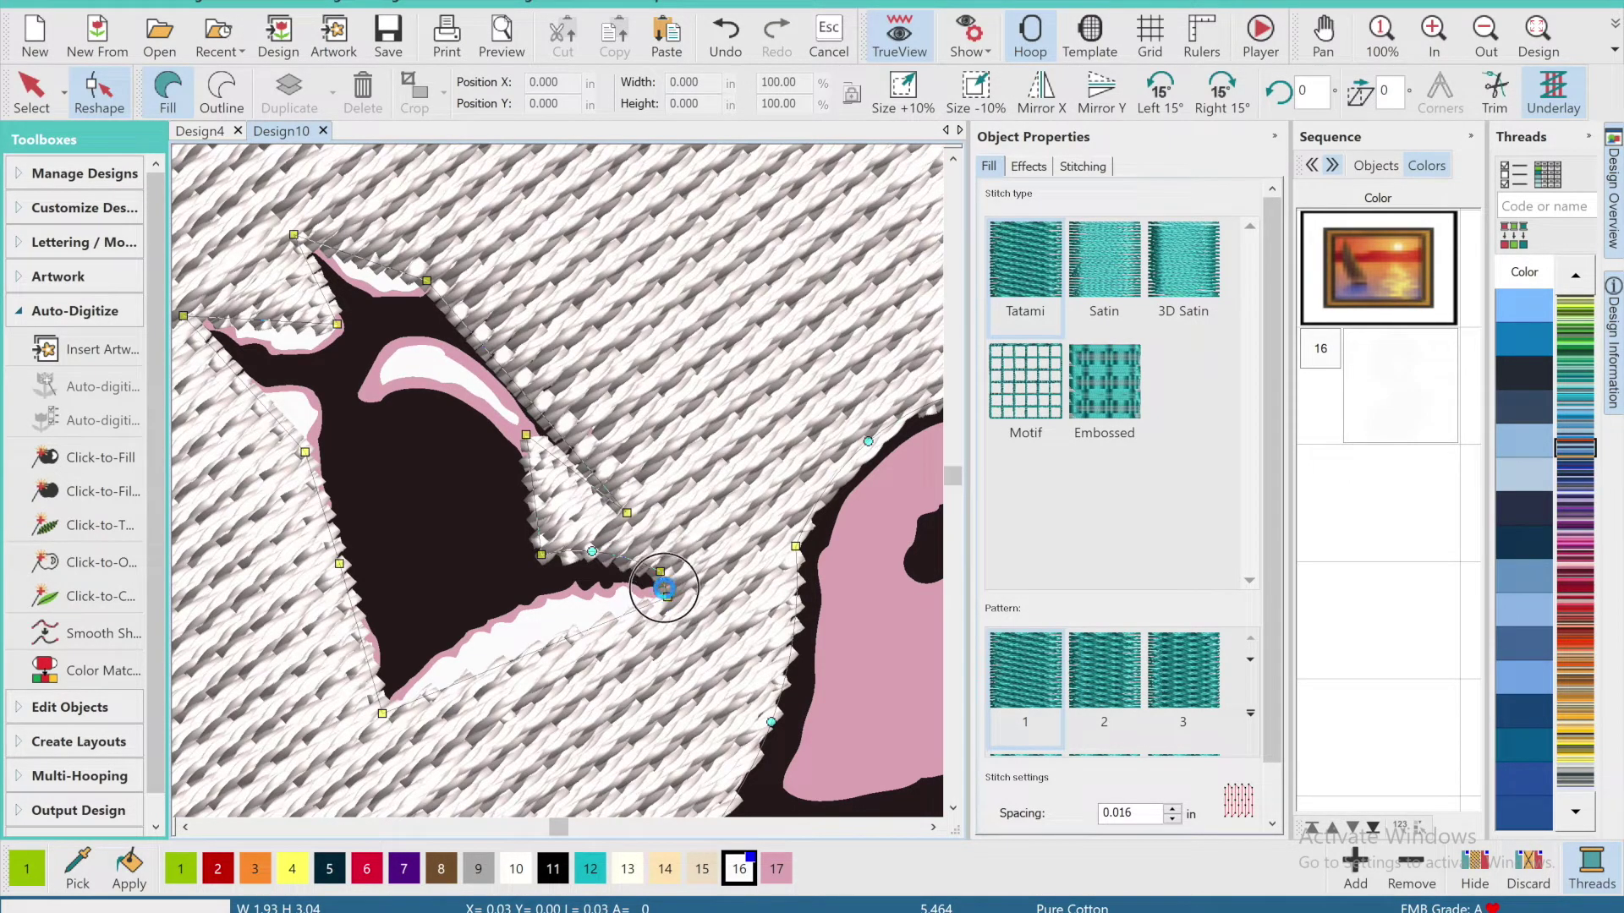
Reshape the white fill along the eye's lower and rear edges so it follows just inside the black.
{"action": "left_click_drag", "start_coordinate": [522, 654], "coordinate": [504, 609]}
{"action": "left_click_drag", "start_coordinate": [373, 729], "coordinate": [377, 692]}
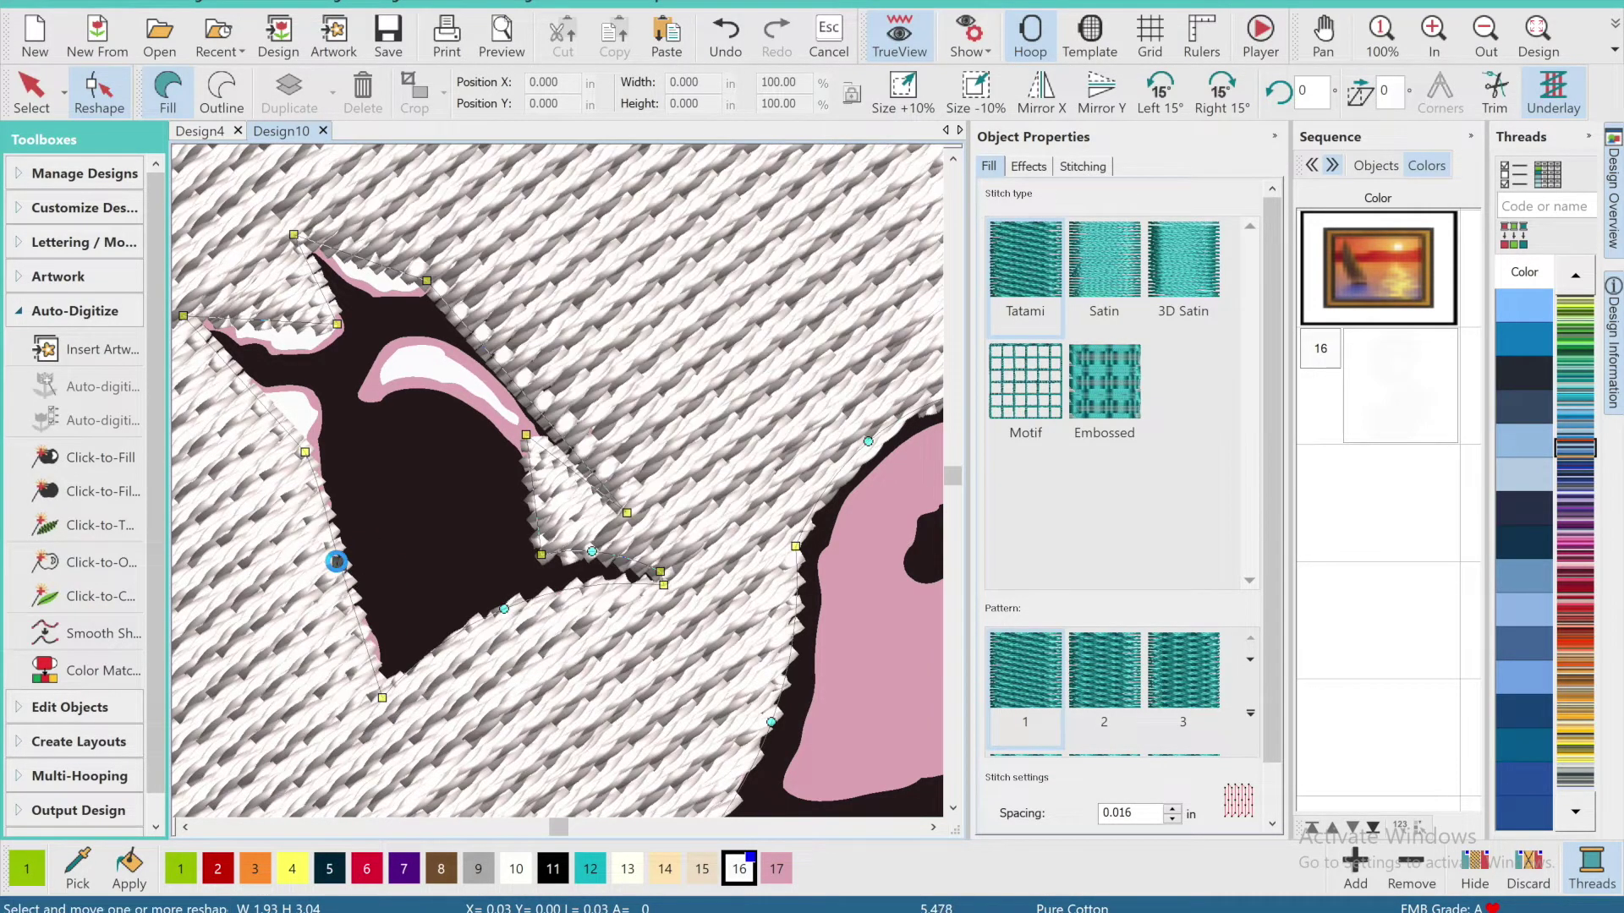
{"action": "left_click_drag", "start_coordinate": [336, 561], "coordinate": [383, 660]}
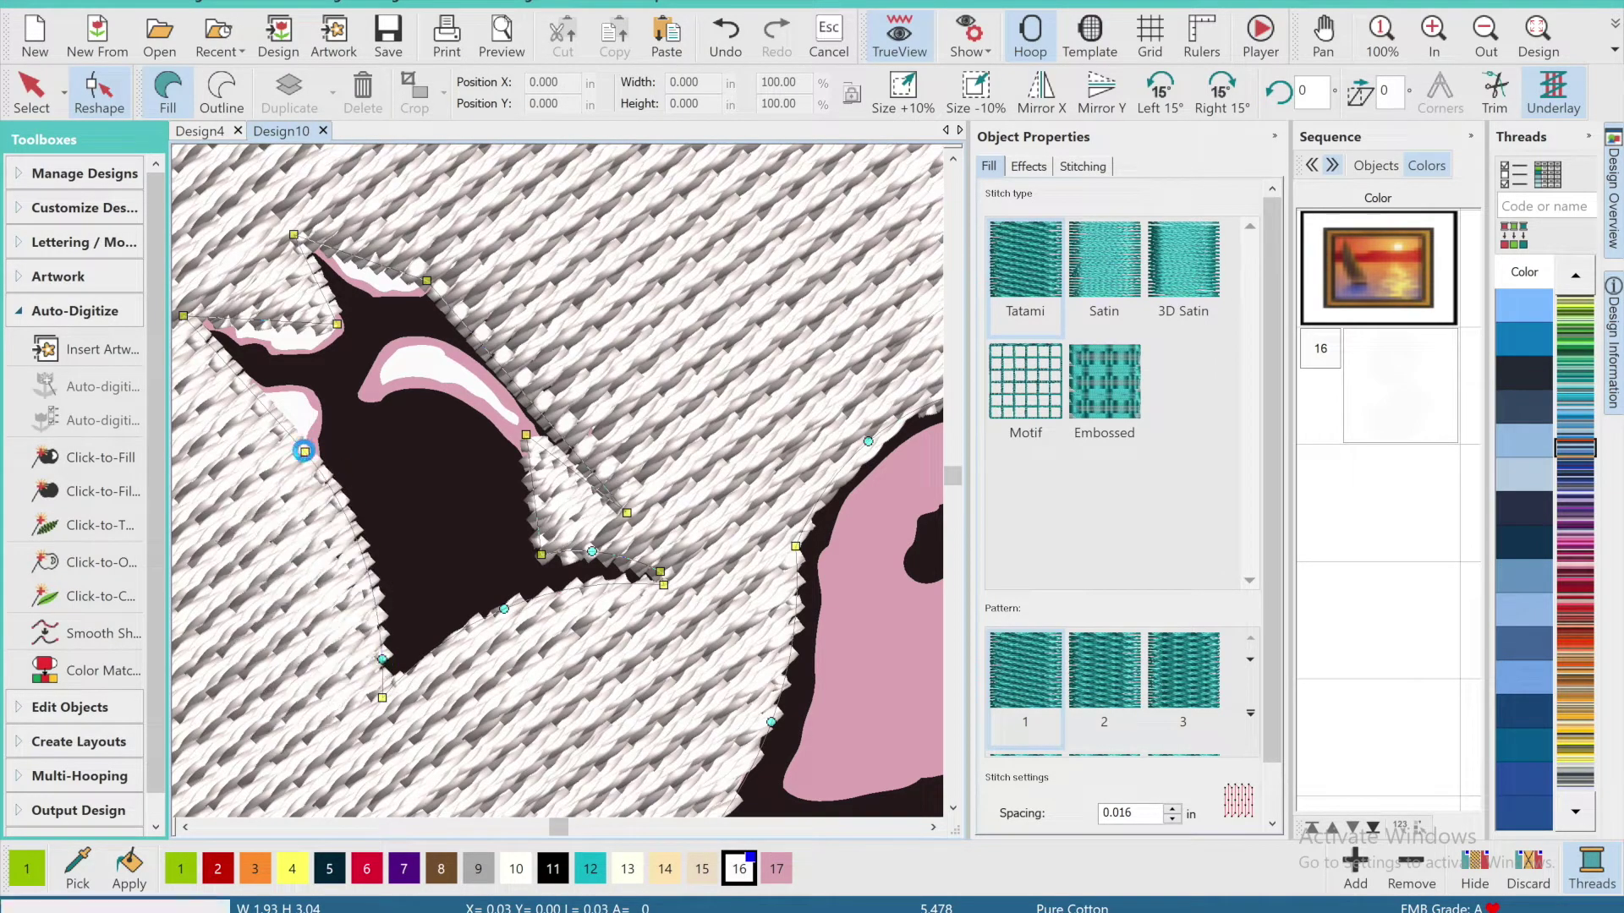
{"action": "left_click_drag", "start_coordinate": [304, 450], "coordinate": [337, 564]}
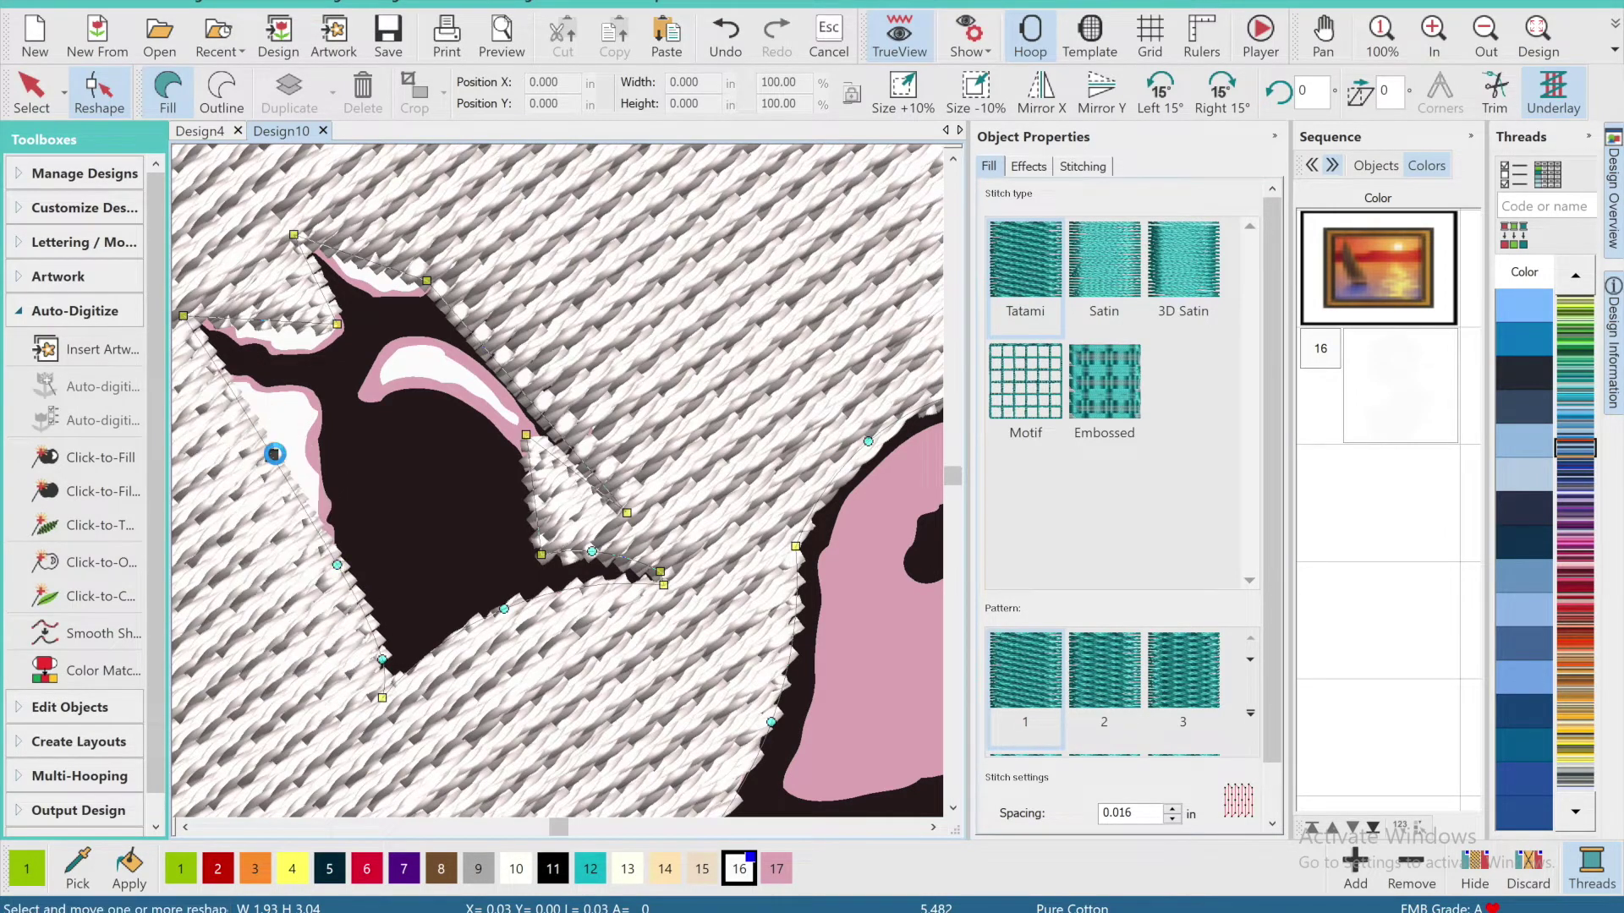
{"action": "right_click", "coordinate": [271, 456]}
{"action": "left_click_drag", "start_coordinate": [330, 426], "coordinate": [315, 427]}
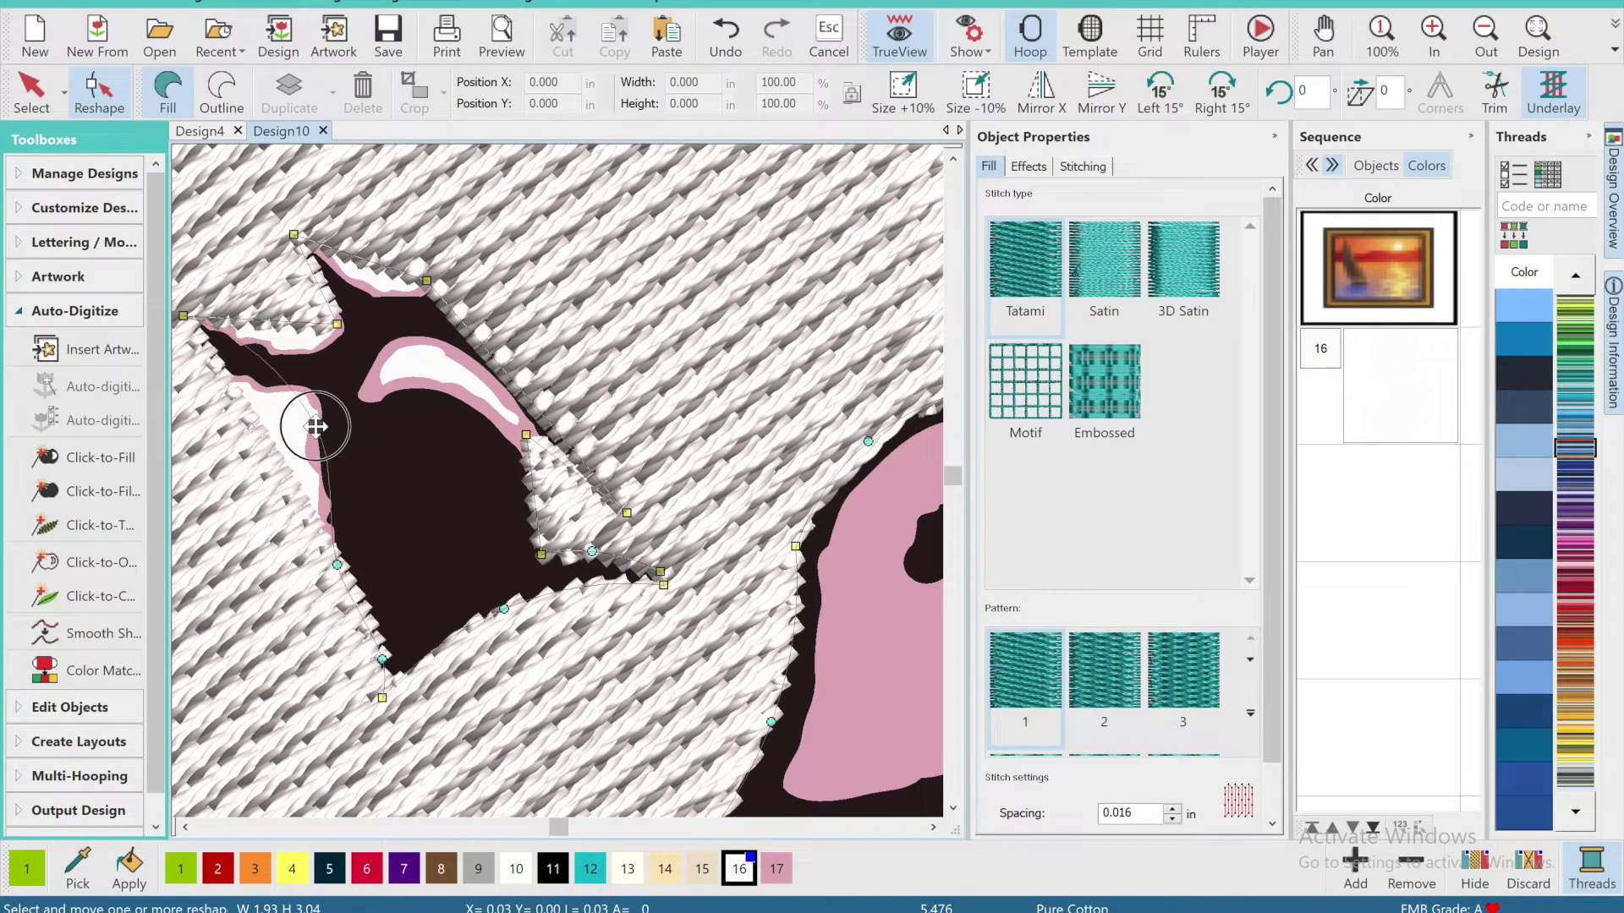
Reshape the body's white fill around the lower eyelash, moving nodes so the fill follows just inside the black lash.
{"action": "left_click", "coordinate": [184, 827]}
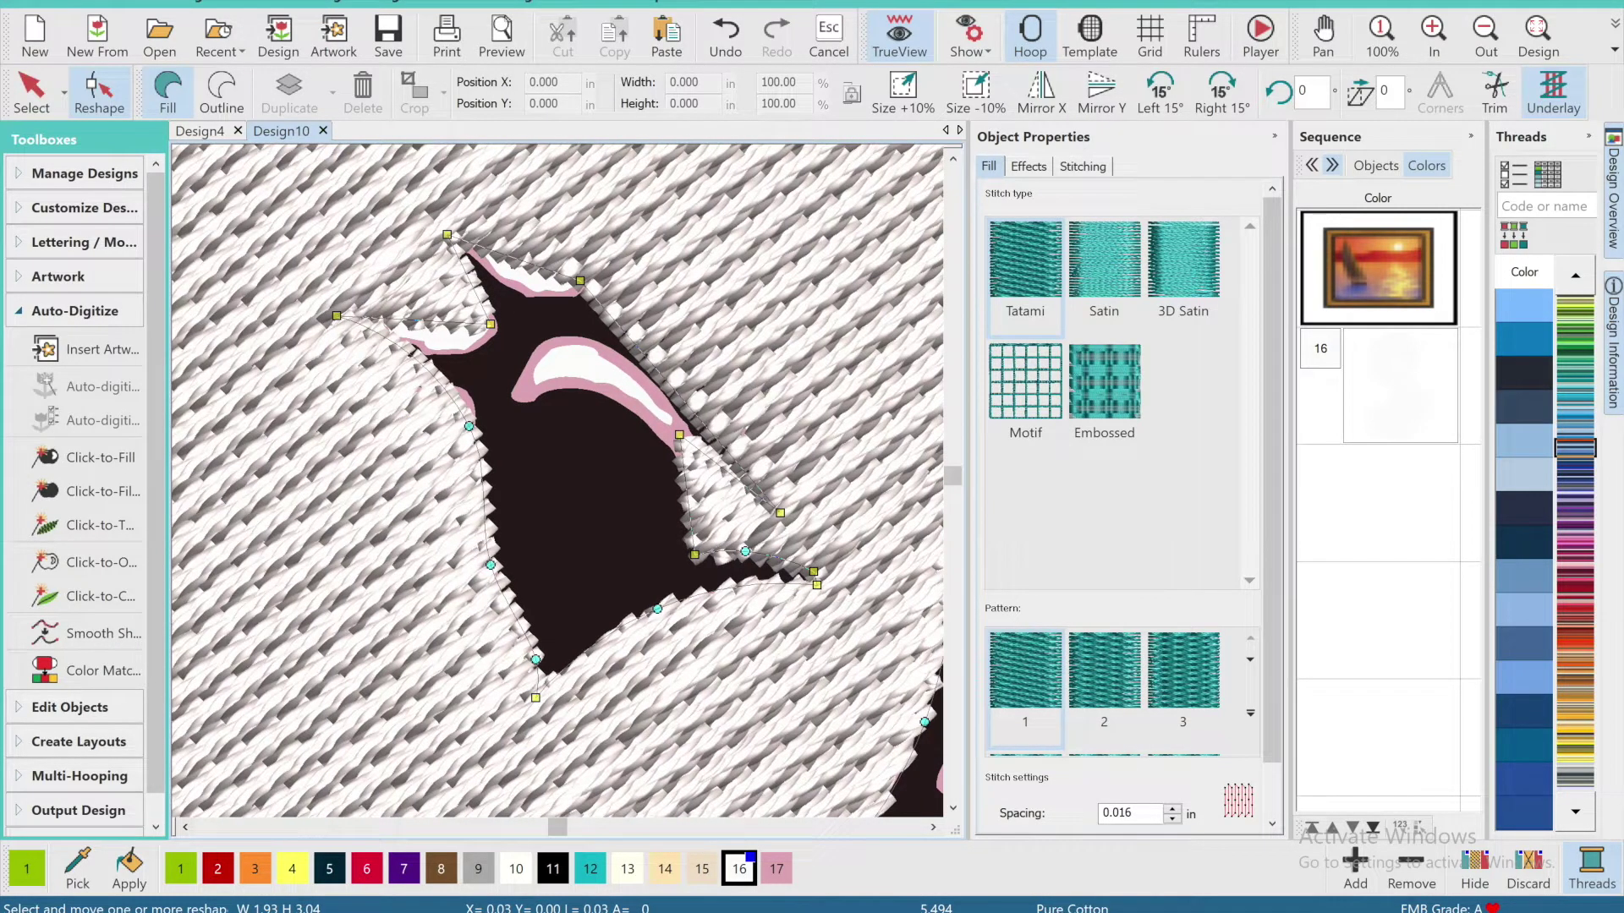
{"action": "left_click", "coordinate": [954, 161]}
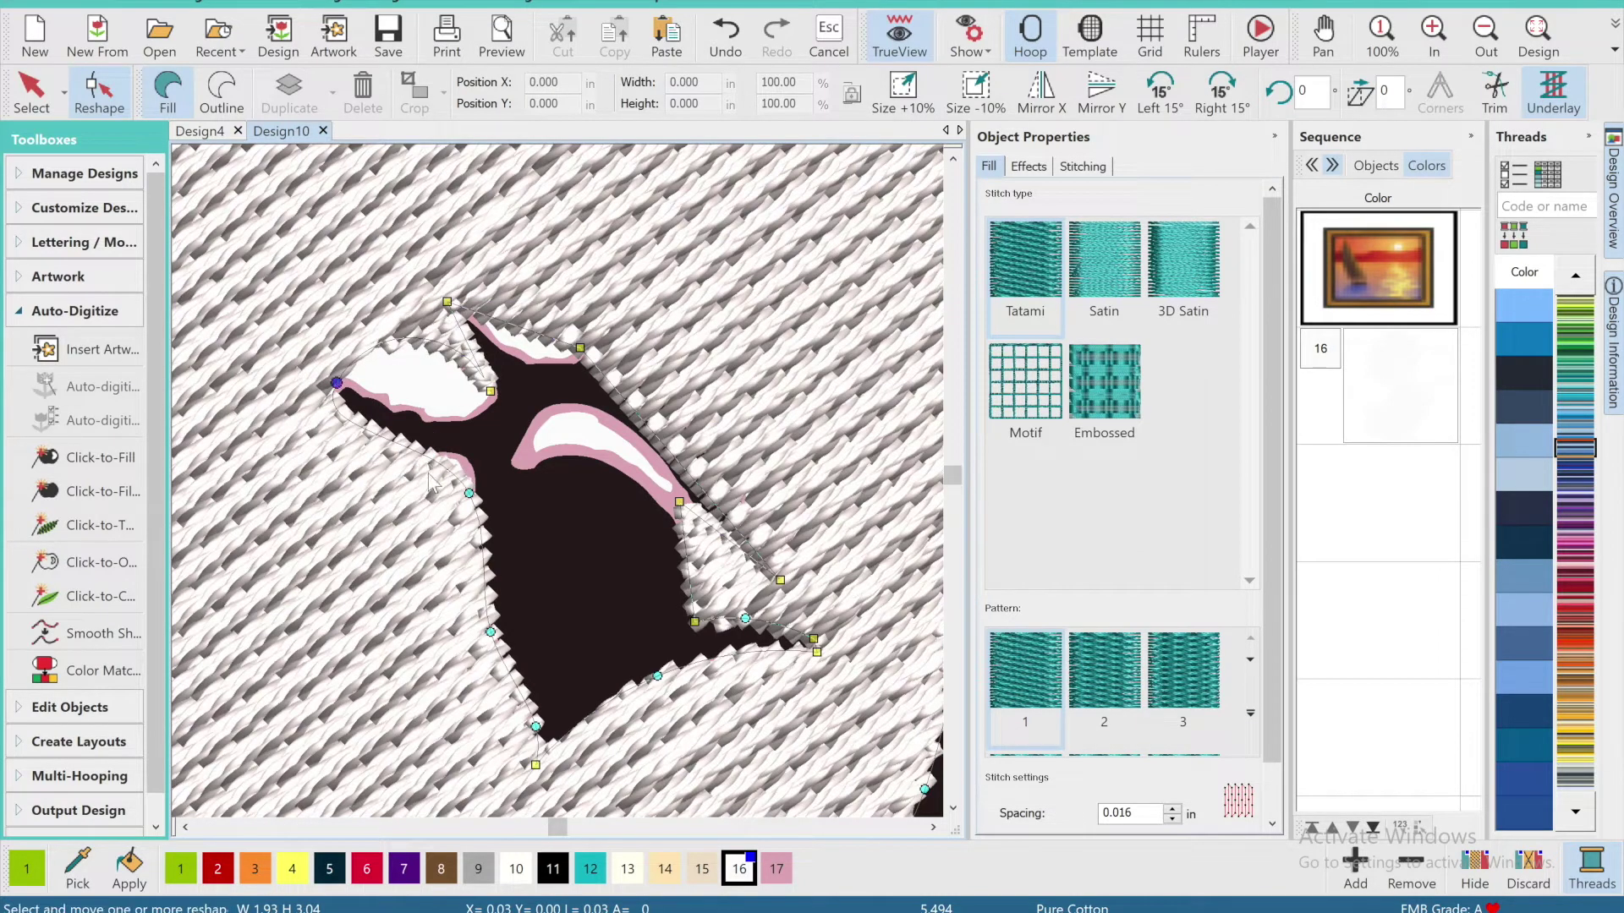
{"action": "left_click_drag", "start_coordinate": [428, 460], "coordinate": [464, 453]}
{"action": "mouse_move", "coordinate": [487, 396]}
{"action": "left_mouse_down"}
{"action": "mouse_move", "coordinate": [470, 382]}
{"action": "mouse_move", "coordinate": [474, 418]}
{"action": "left_mouse_up"}
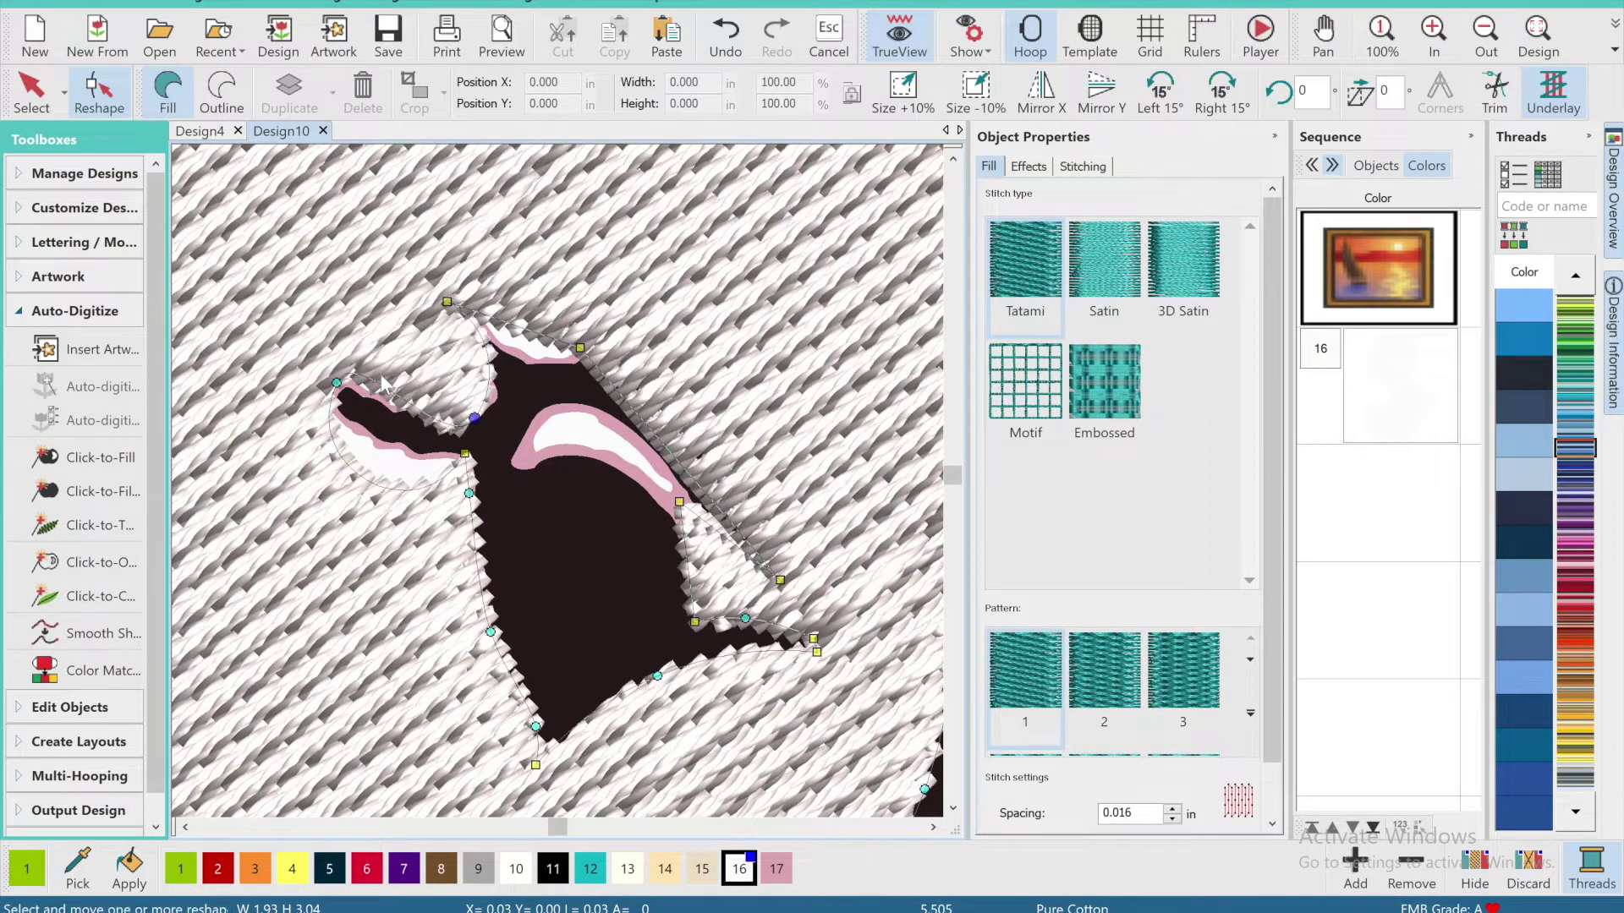
{"action": "left_click_drag", "start_coordinate": [332, 384], "coordinate": [344, 408]}
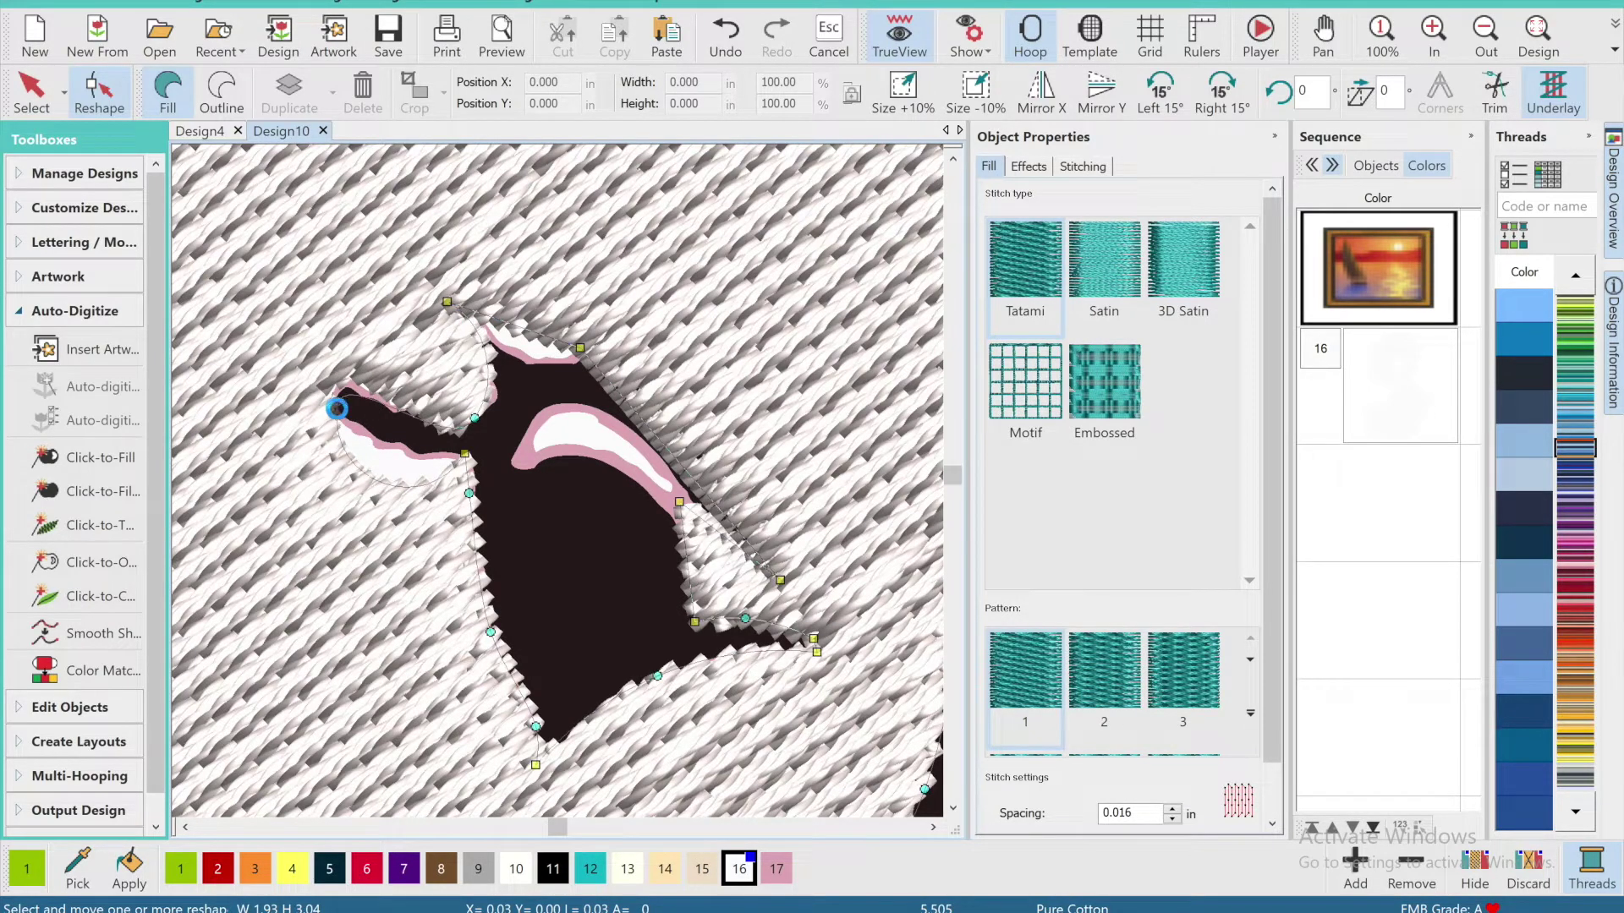
{"action": "left_click_drag", "start_coordinate": [402, 490], "coordinate": [407, 454]}
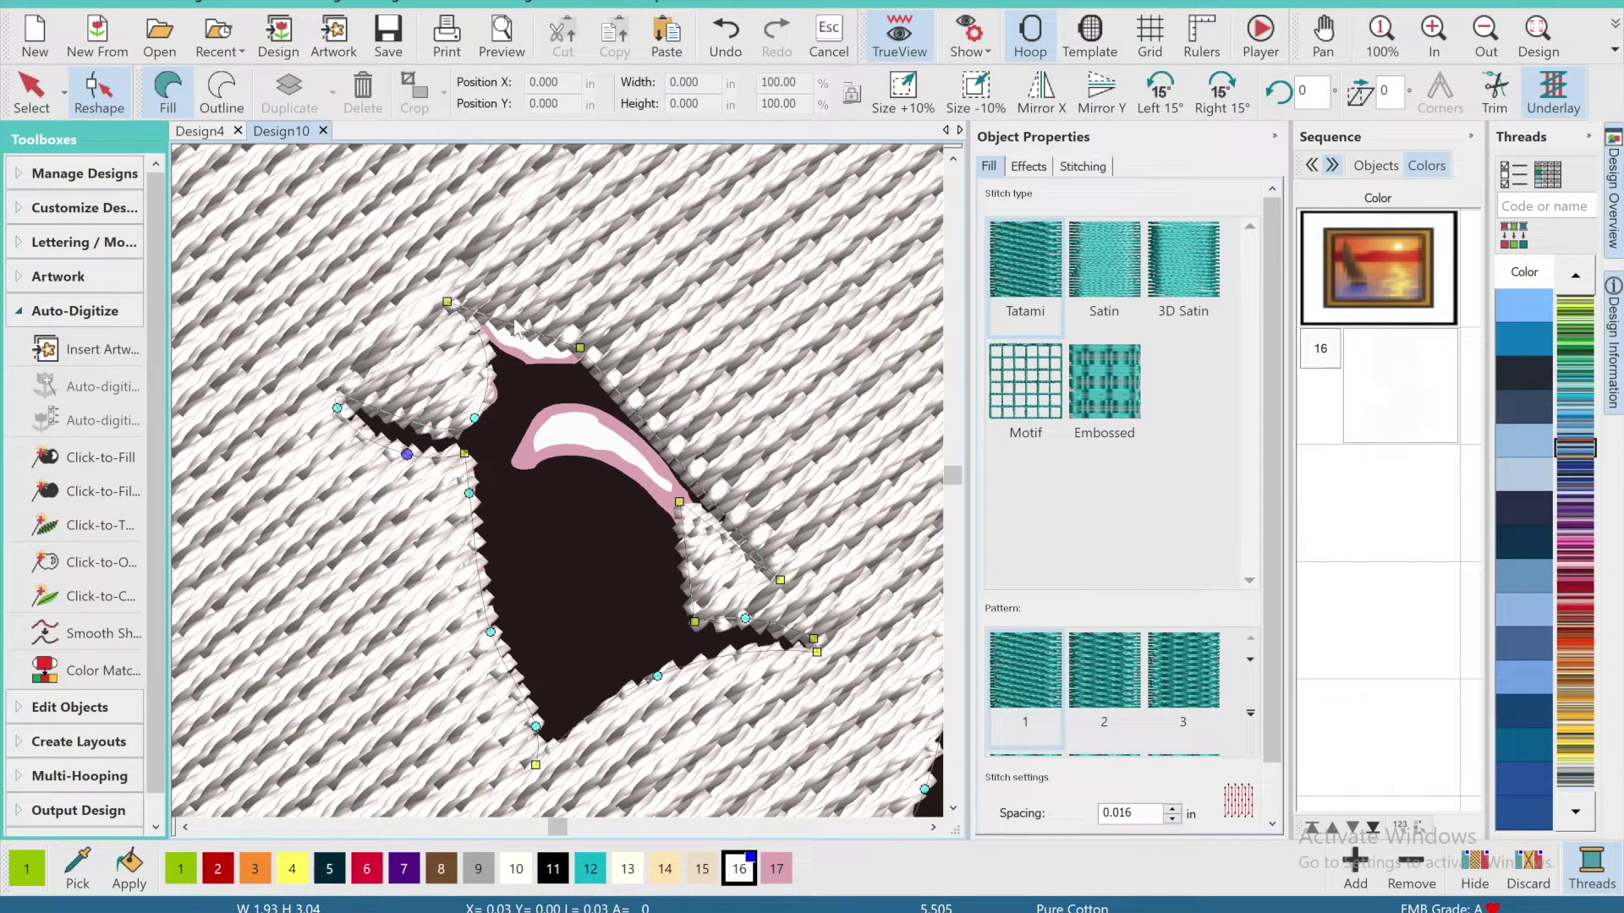
Reshape the white fill around the upper eyelash, deleting the surplus node and repositioning the others along the black lash.
{"action": "left_click_drag", "start_coordinate": [449, 299], "coordinate": [364, 308]}
{"action": "left_click", "coordinate": [489, 343]}
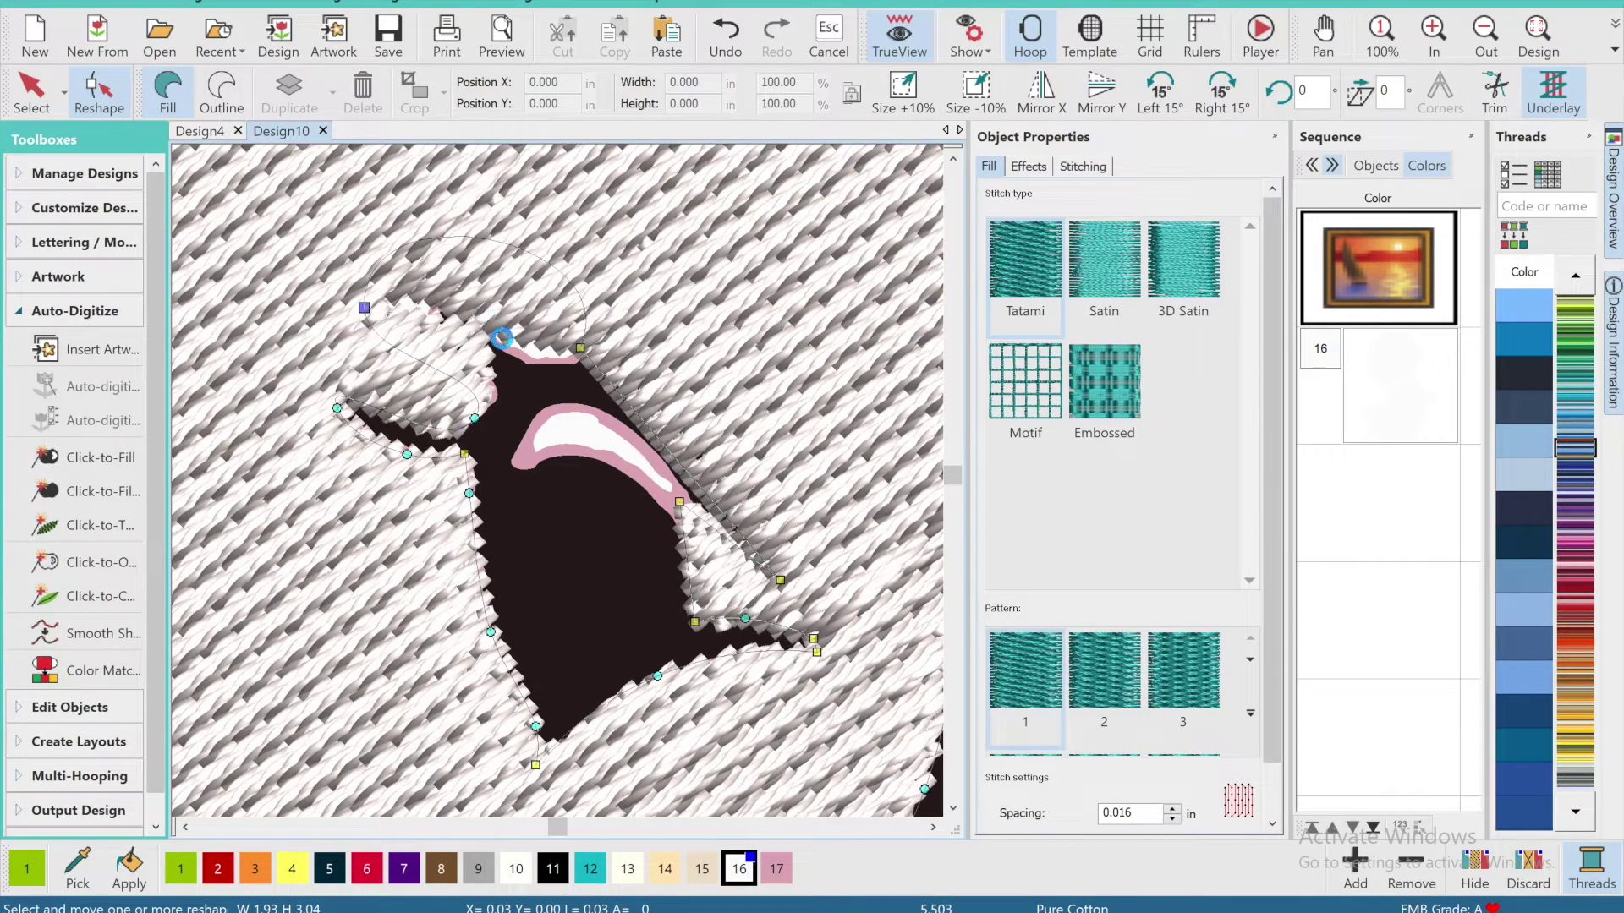
{"action": "key", "text": "Delete"}
{"action": "left_click_drag", "start_coordinate": [580, 347], "coordinate": [520, 362]}
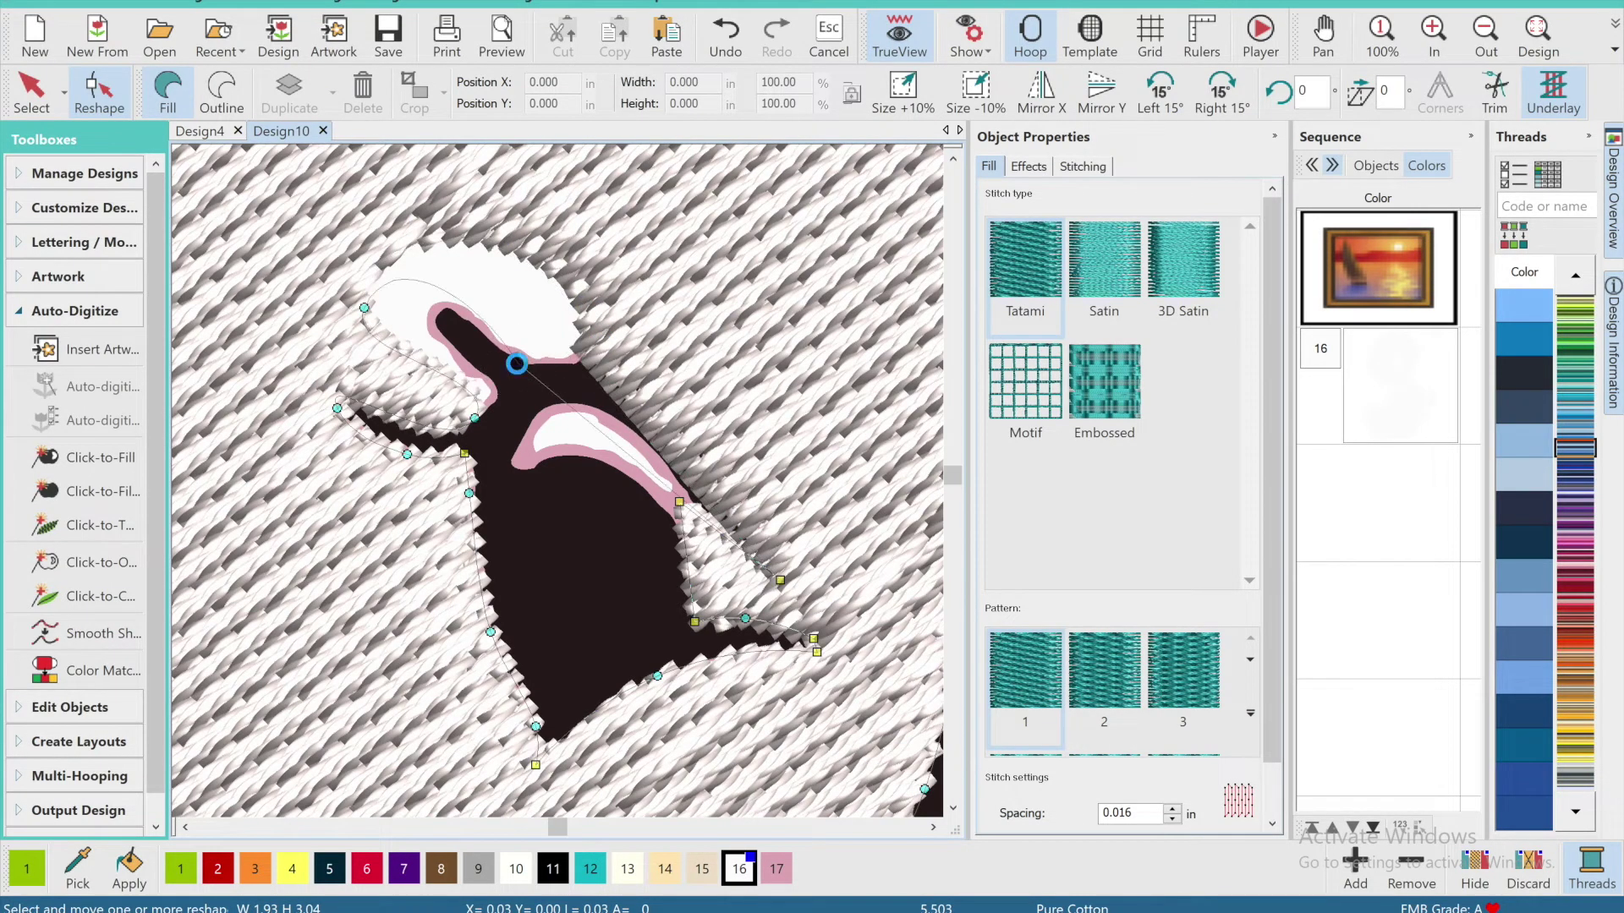
{"action": "left_click_drag", "start_coordinate": [363, 308], "coordinate": [432, 297]}
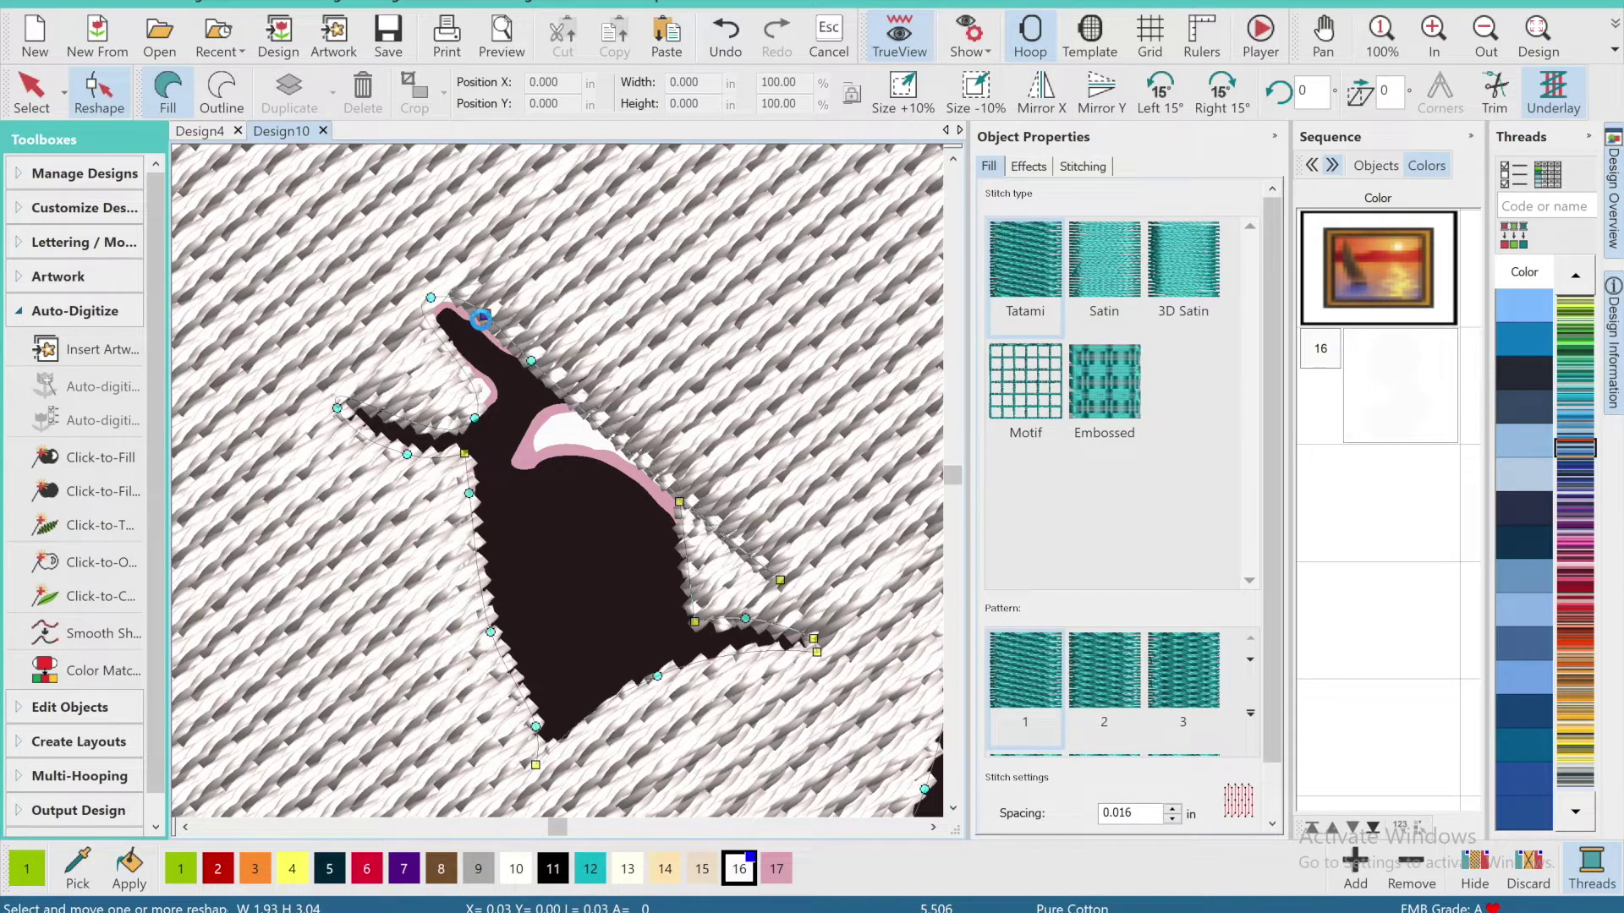
{"action": "left_click", "coordinate": [476, 326]}
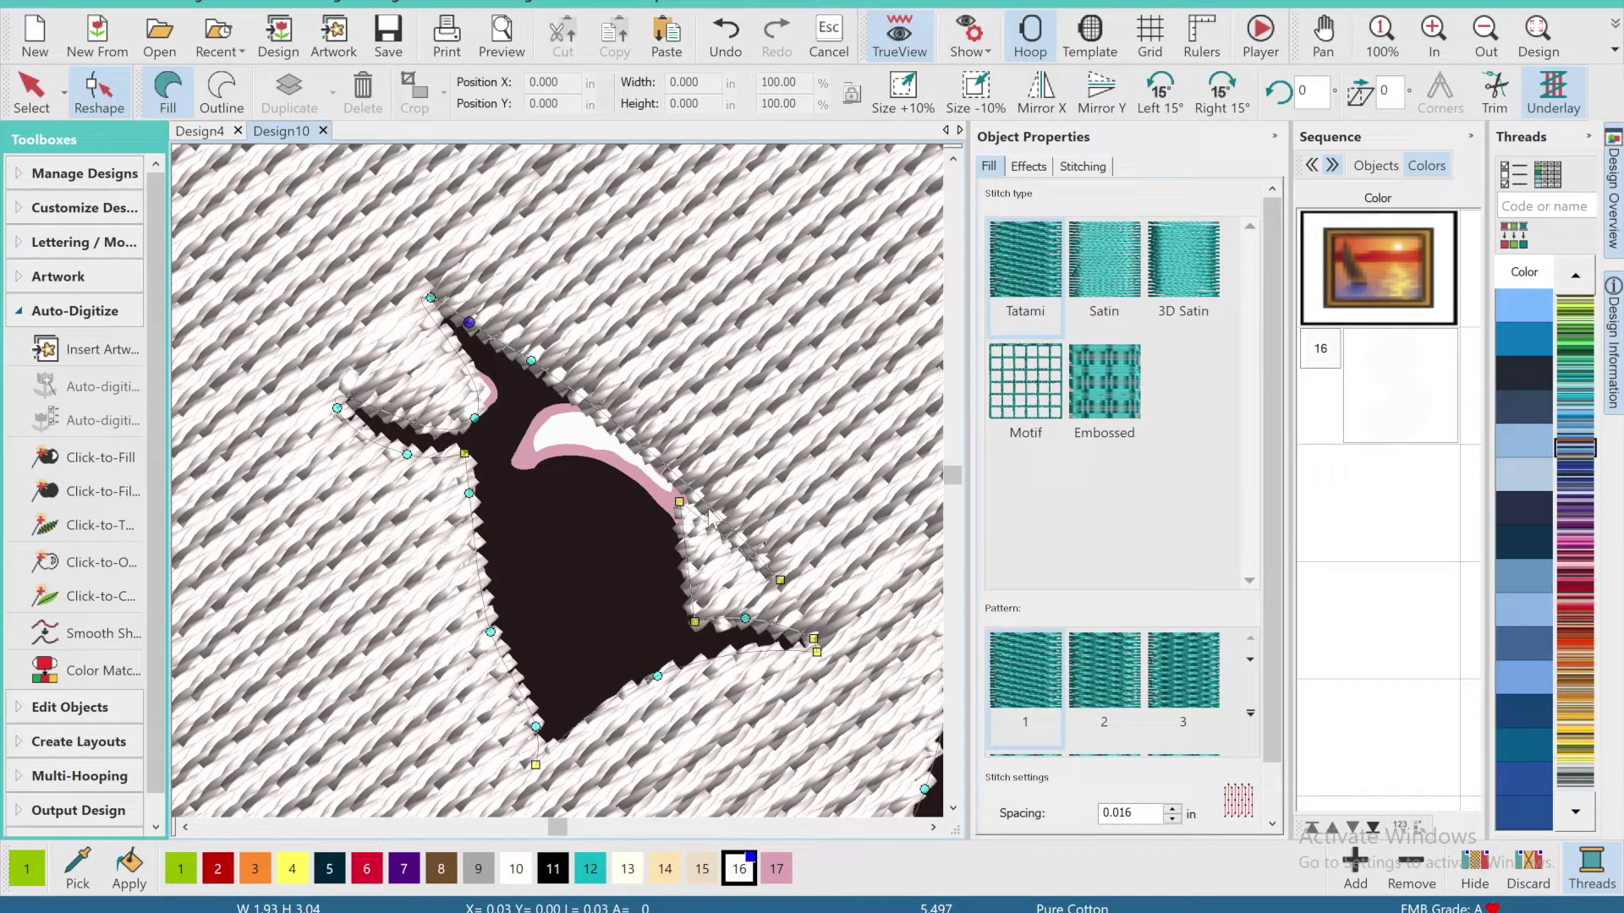
Curve the white fill along the eye's black upper lid and adjust its nodes at the corner nearest the beak.
{"action": "left_click_drag", "start_coordinate": [696, 491], "coordinate": [604, 376]}
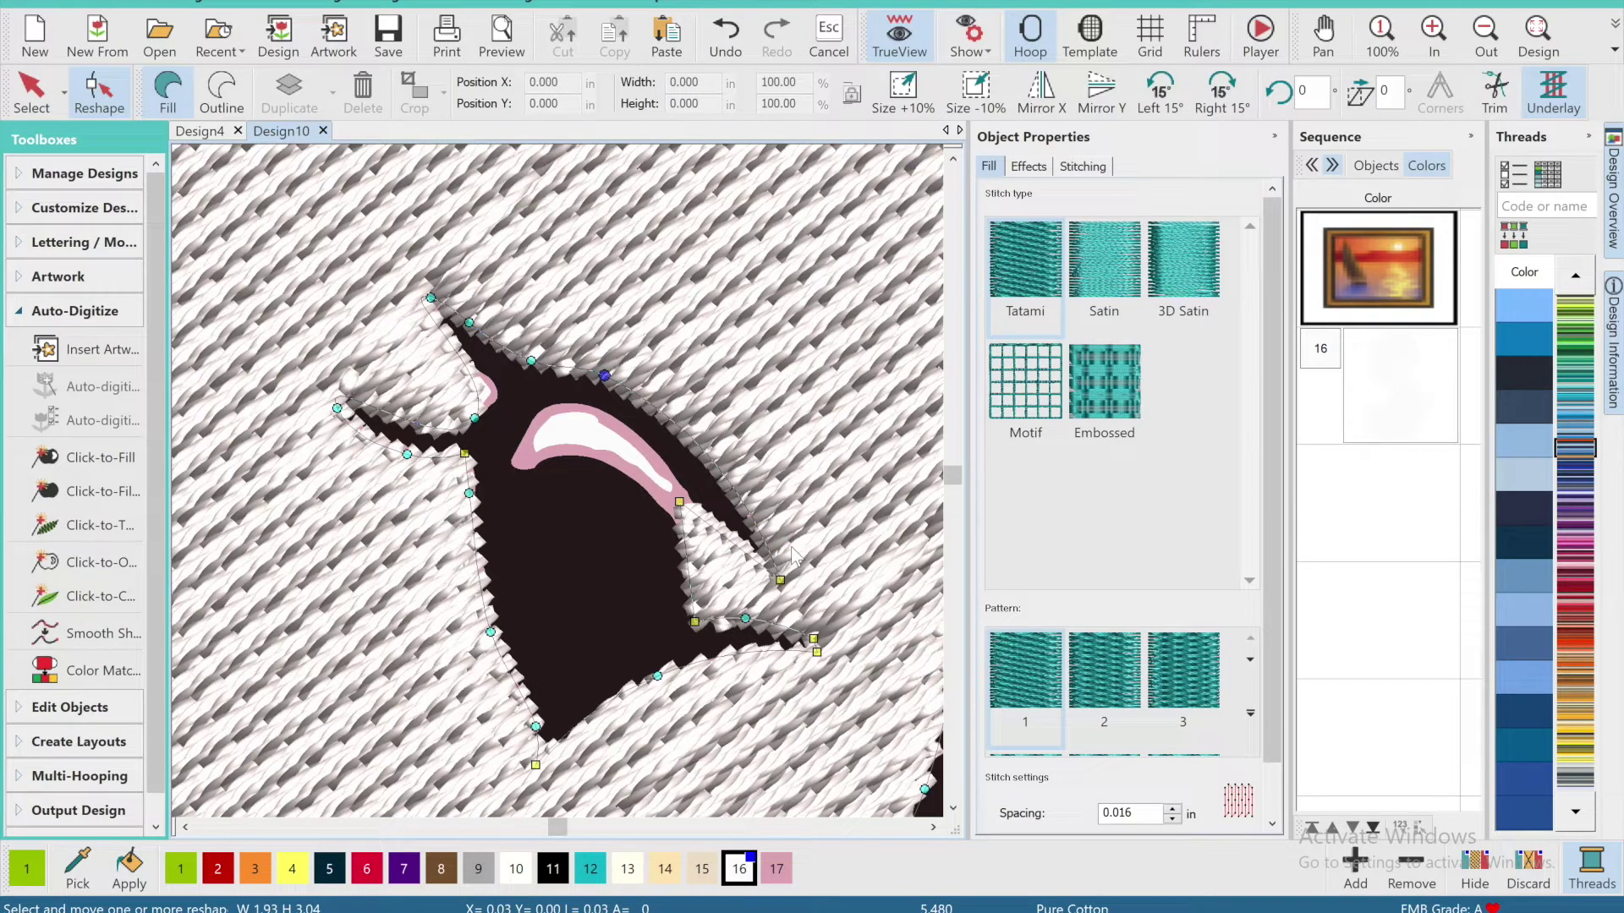
{"action": "mouse_move", "coordinate": [696, 623]}
{"action": "left_mouse_down"}
{"action": "mouse_move", "coordinate": [720, 574]}
{"action": "mouse_move", "coordinate": [698, 618]}
{"action": "left_mouse_up"}
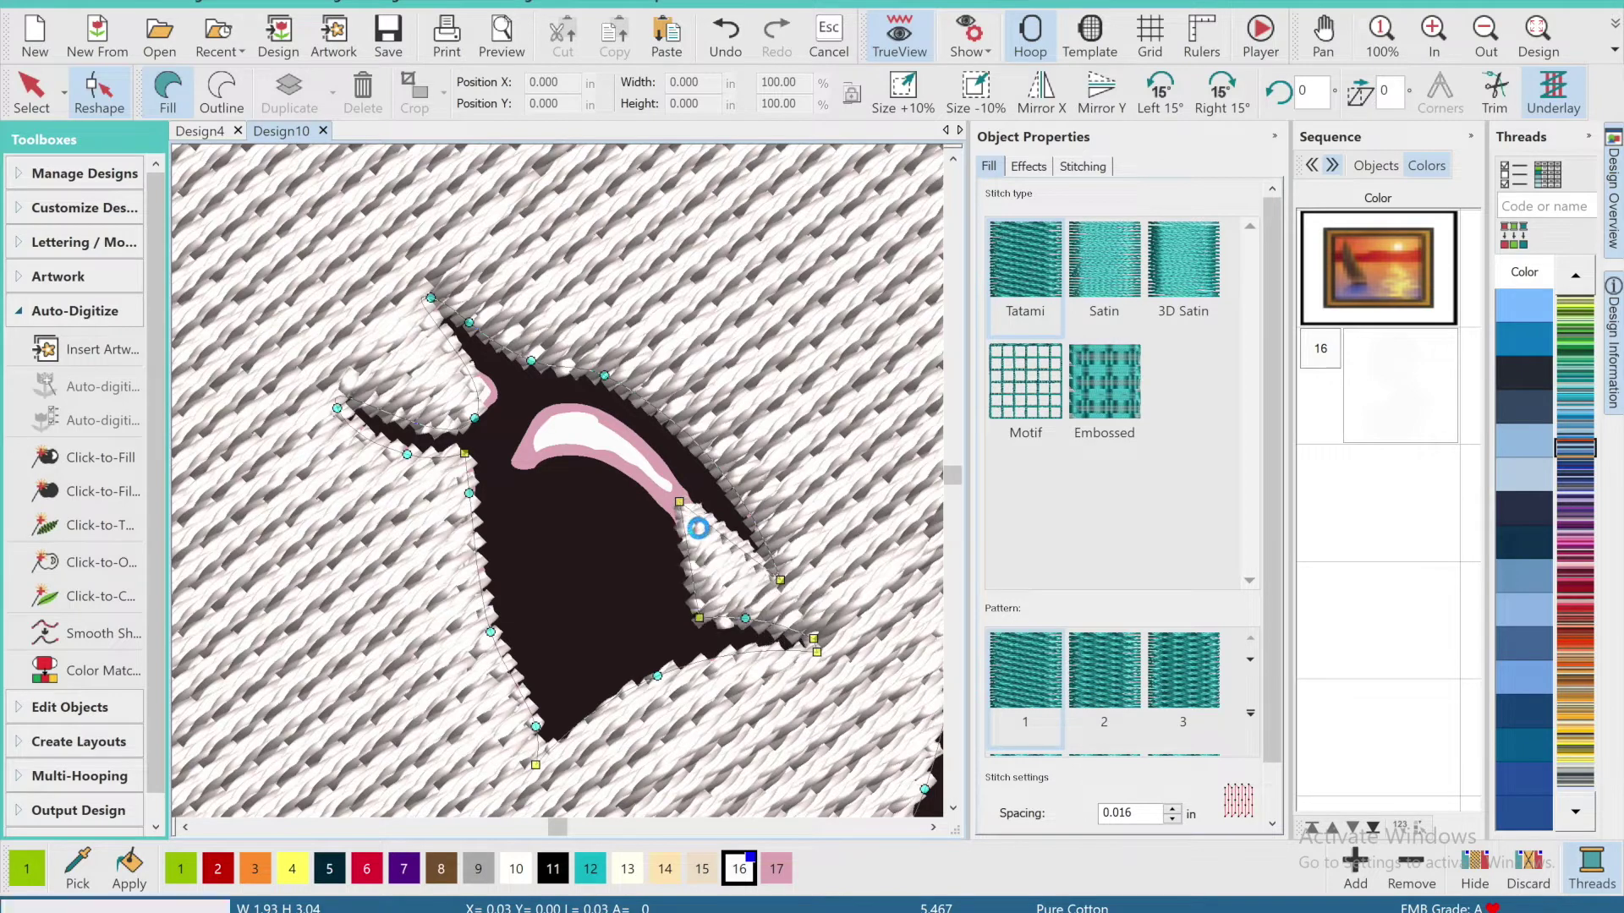
{"action": "left_click_drag", "start_coordinate": [679, 501], "coordinate": [694, 500]}
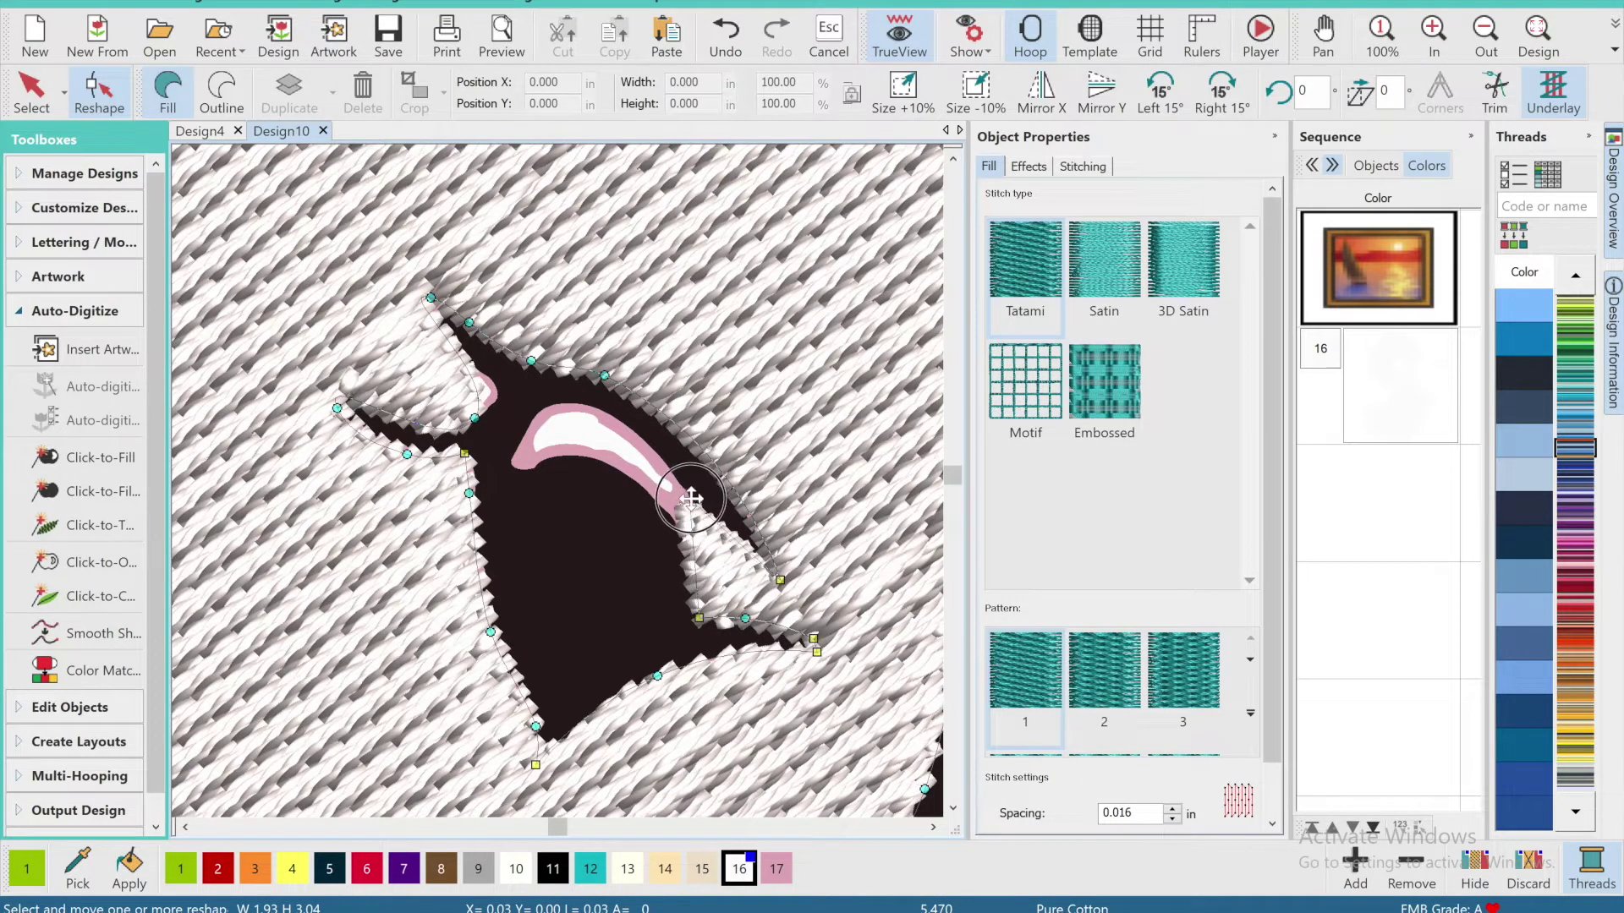
{"action": "left_click", "coordinate": [754, 558]}
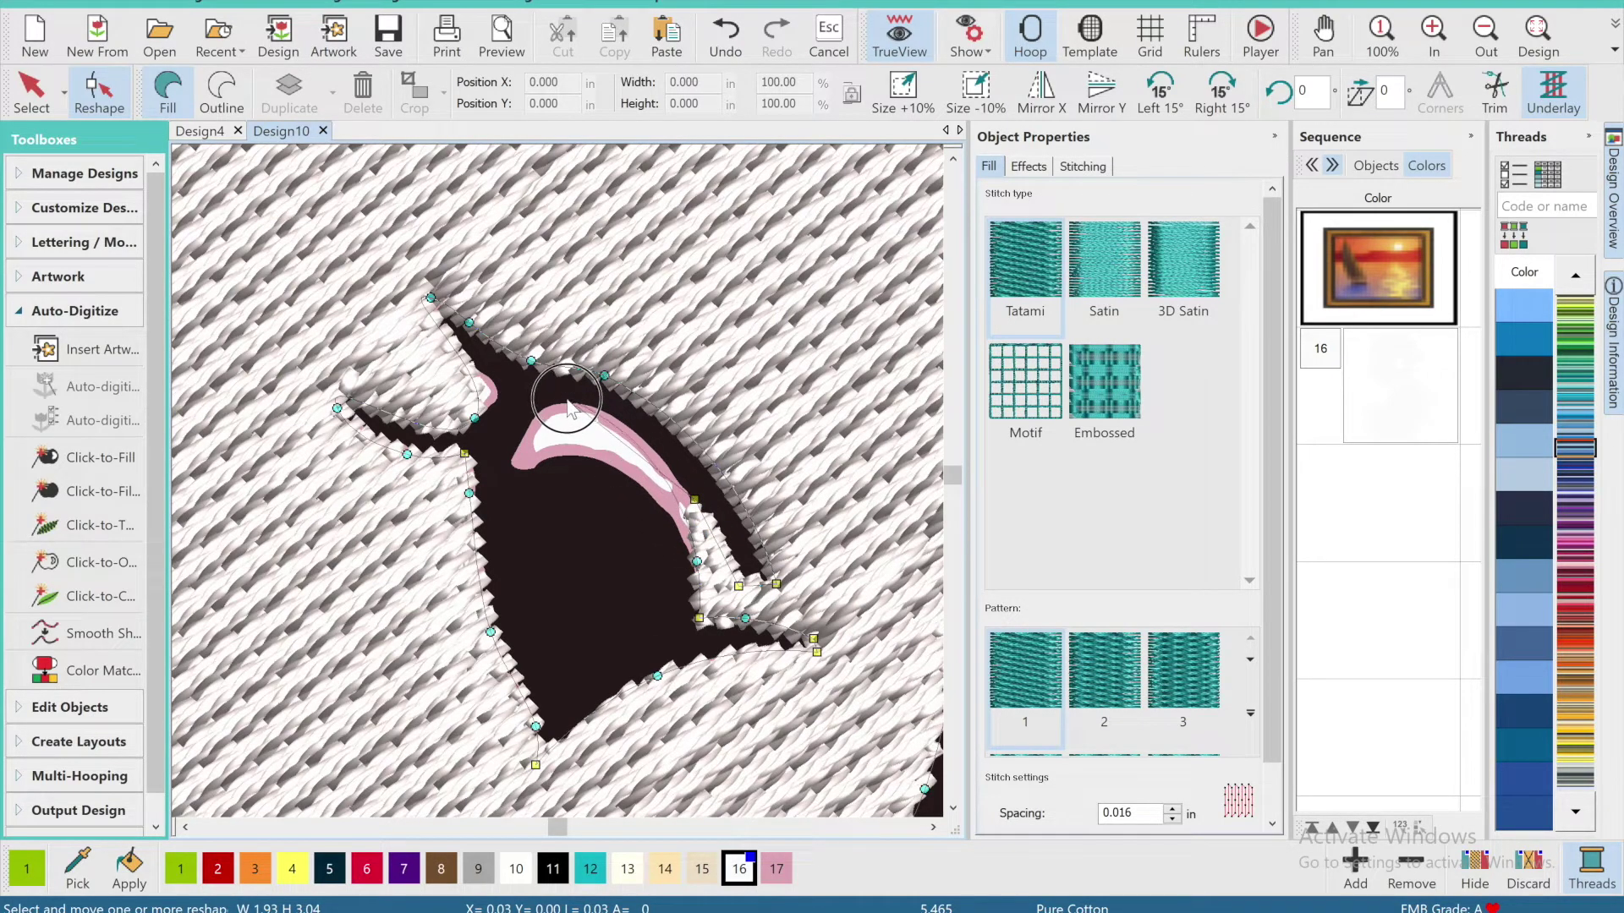
Extend the white fill over the eye's curved highlight, adding and moving nodes to match its crescent shape.
{"action": "left_click_drag", "start_coordinate": [692, 537], "coordinate": [621, 457]}
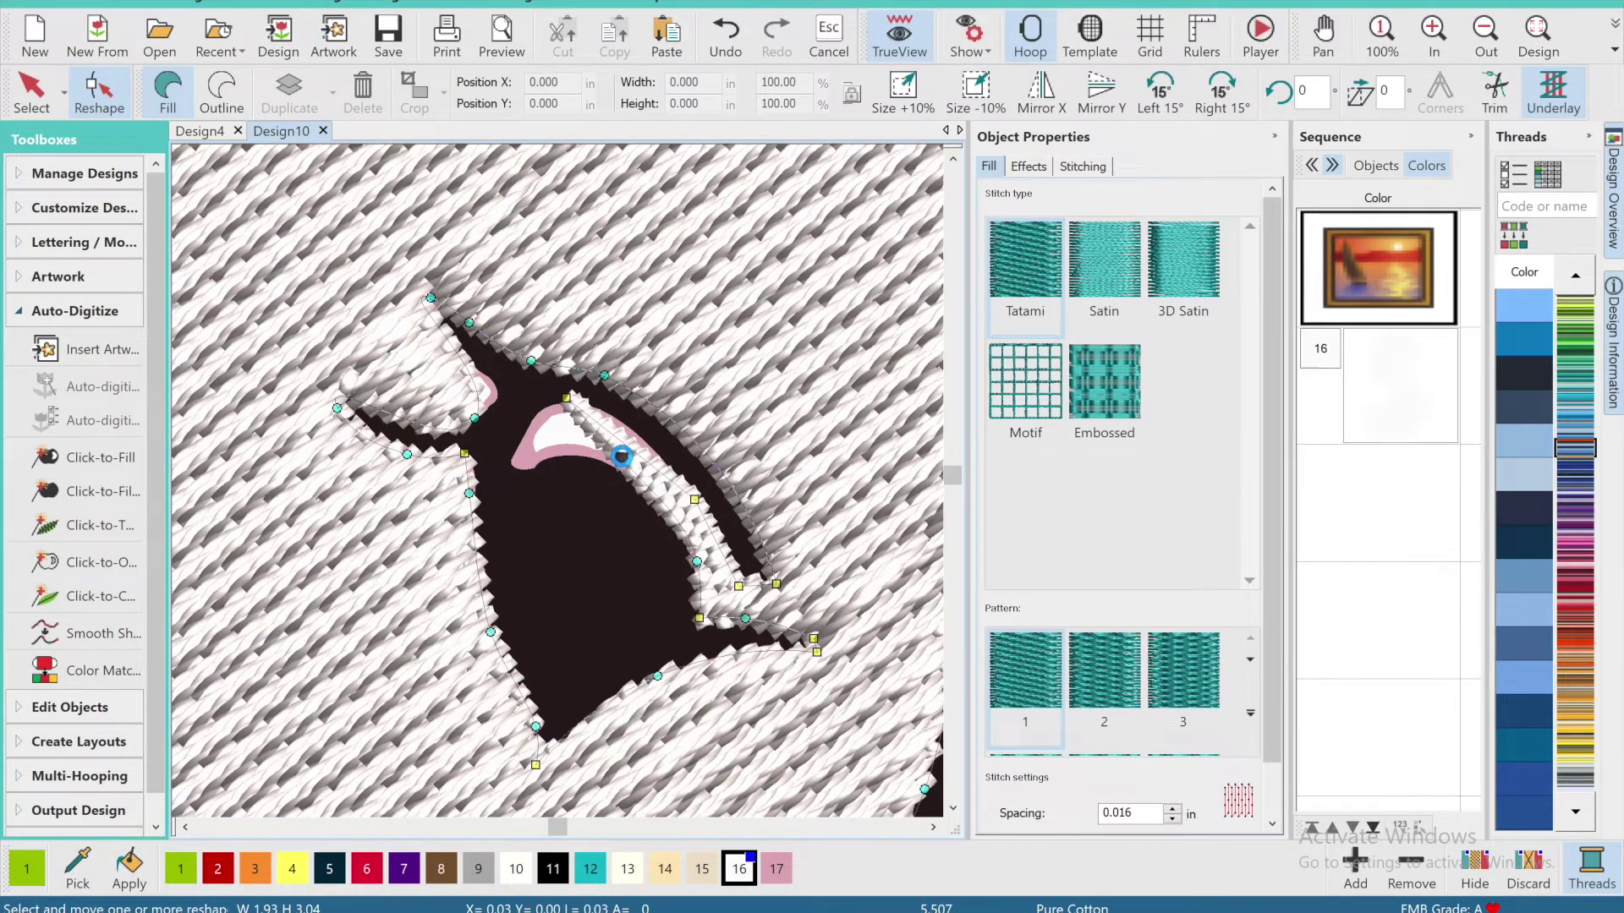
{"action": "left_click", "coordinate": [567, 401]}
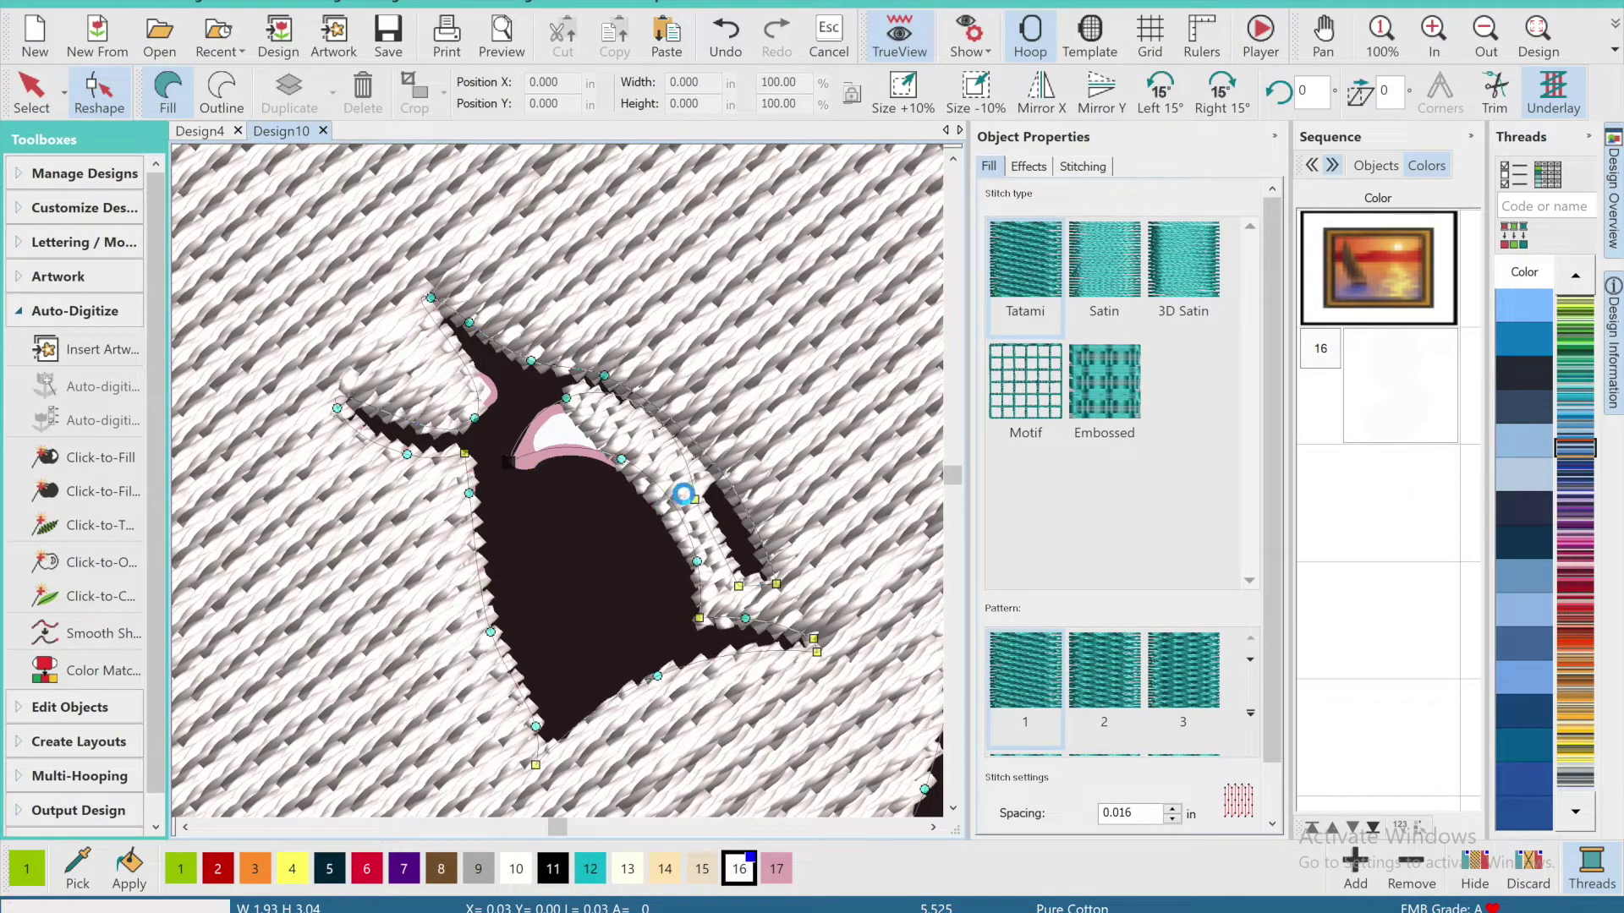
{"action": "left_click", "coordinate": [695, 500]}
{"action": "left_click_drag", "start_coordinate": [695, 500], "coordinate": [685, 475]}
{"action": "left_click_drag", "start_coordinate": [568, 399], "coordinate": [537, 412]}
{"action": "left_click_drag", "start_coordinate": [621, 459], "coordinate": [614, 471]}
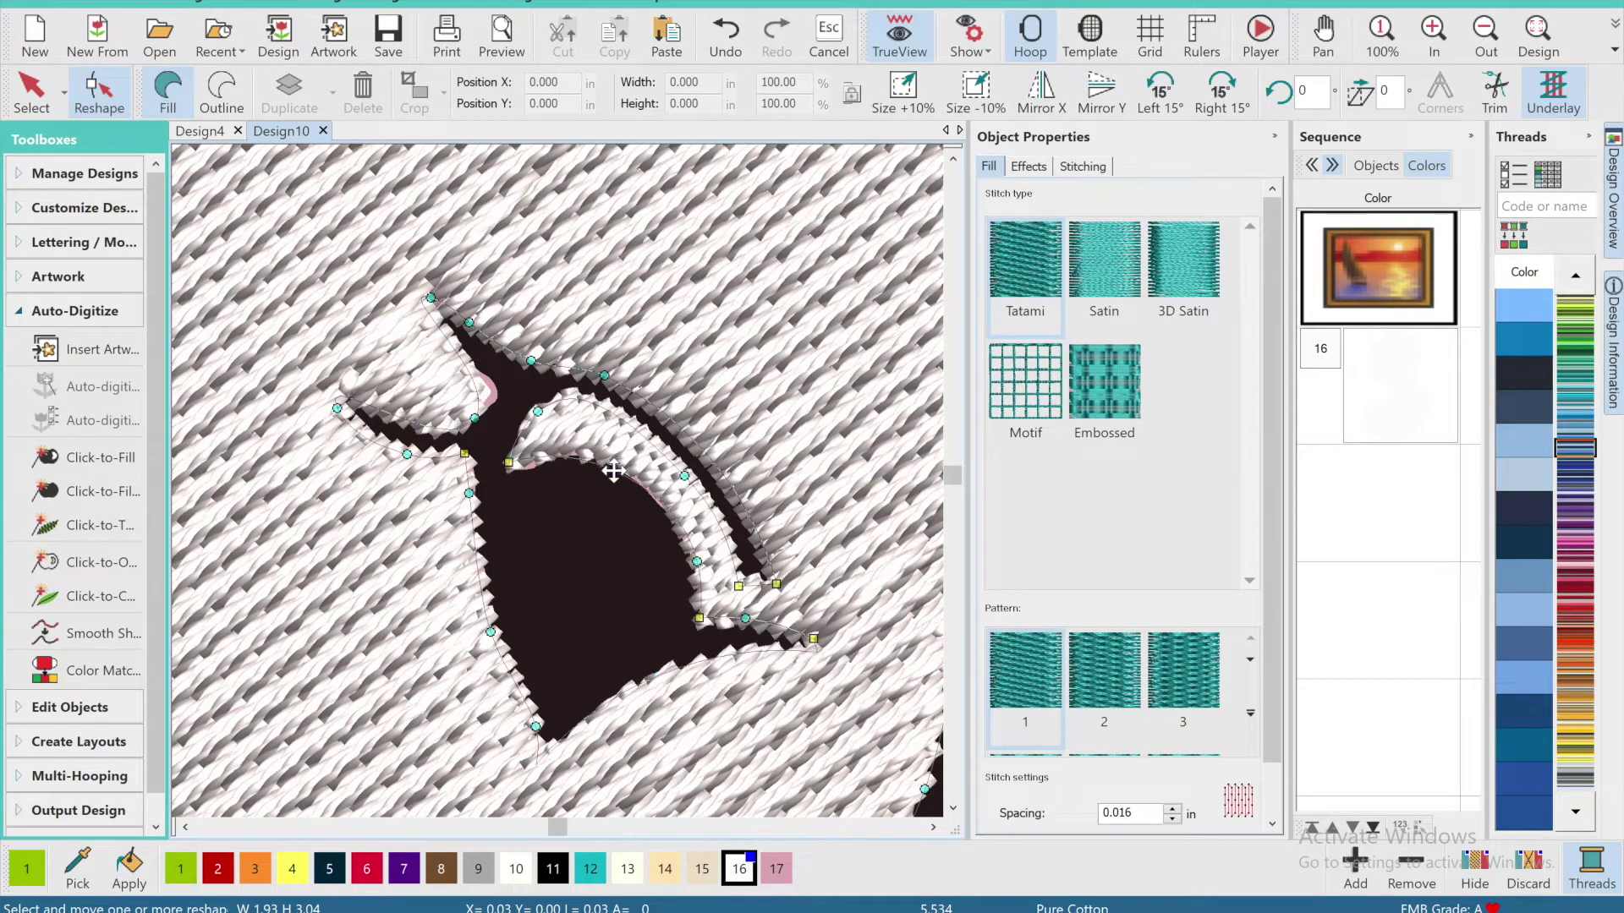
{"action": "left_click", "coordinate": [512, 468]}
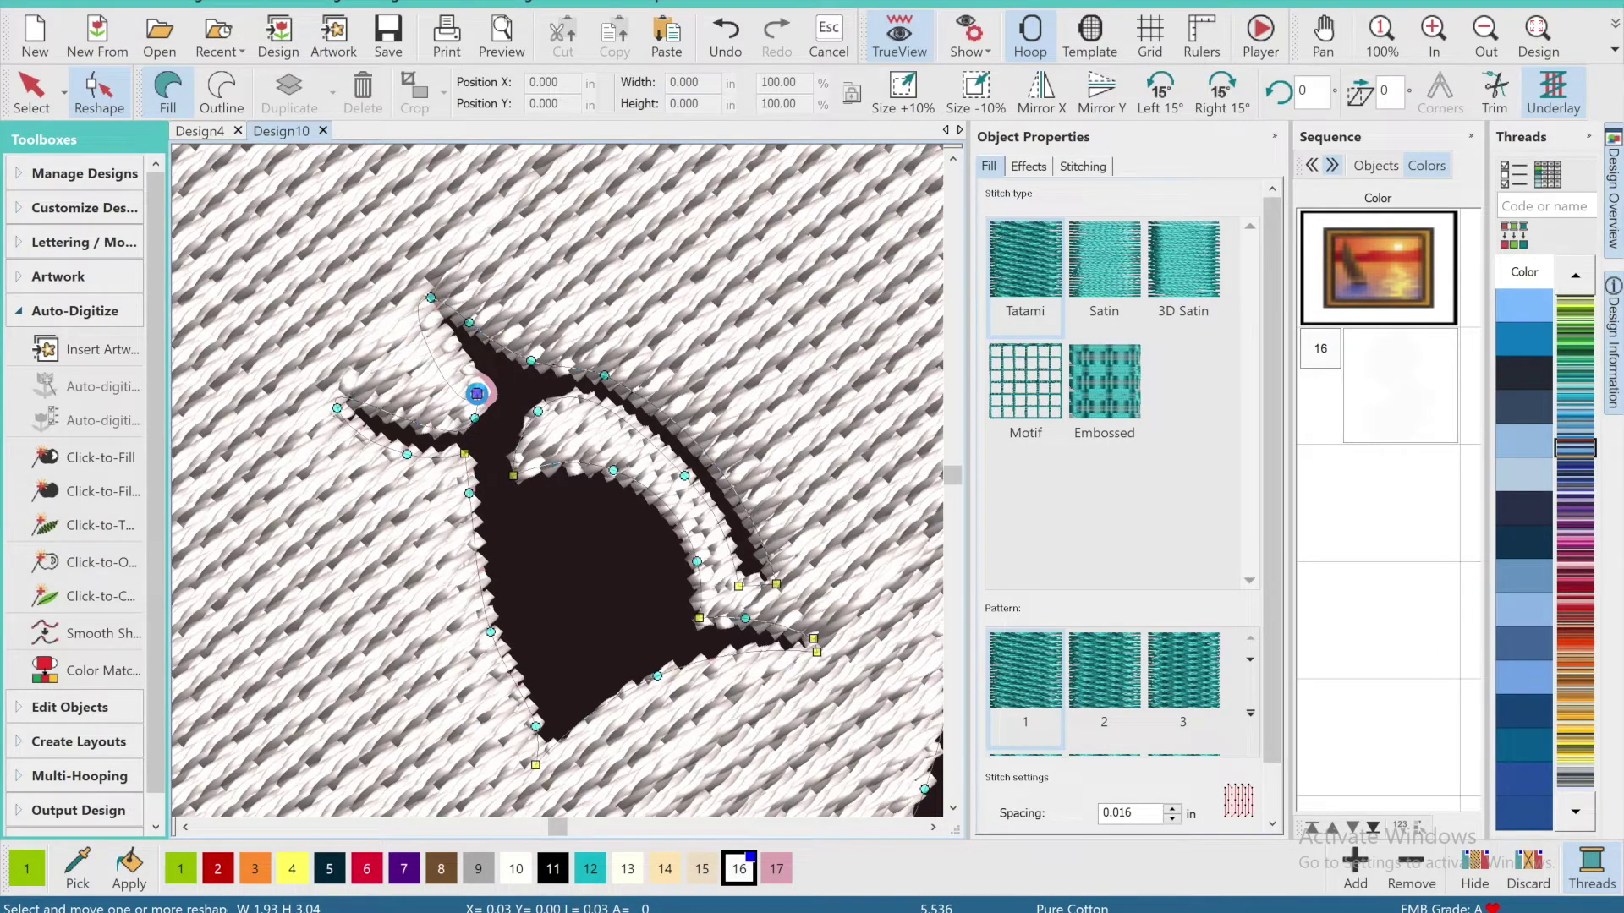
Extend the white fill in the notch between the two eyelashes up to the black, and finish reshaping the body.
{"action": "left_click_drag", "start_coordinate": [477, 394], "coordinate": [498, 396]}
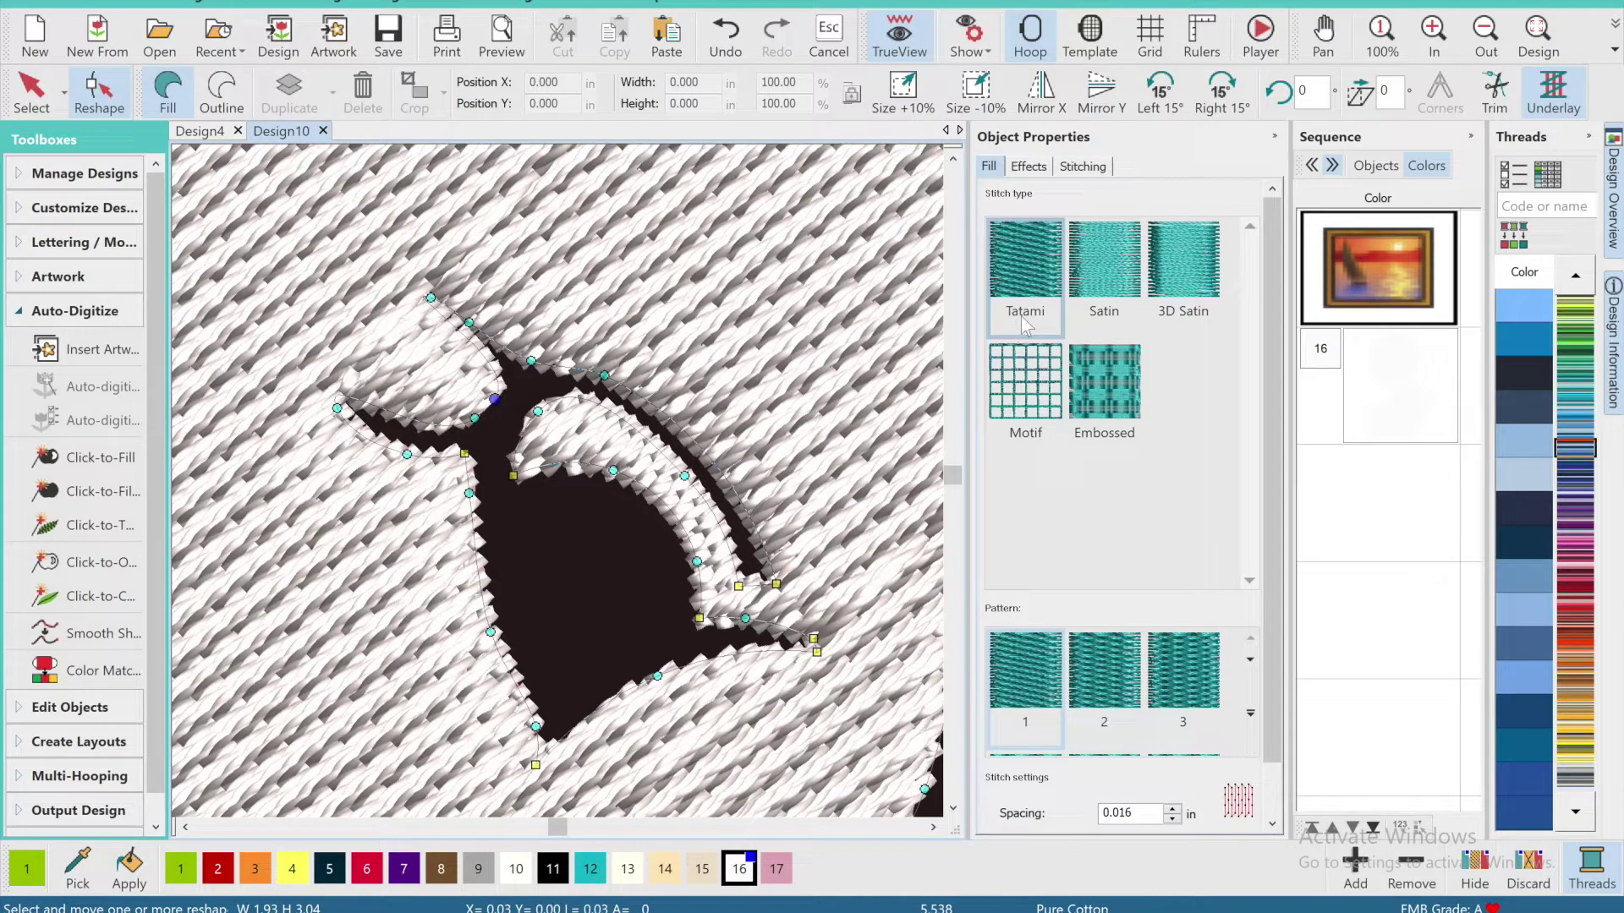
{"action": "left_click", "coordinate": [1538, 33]}
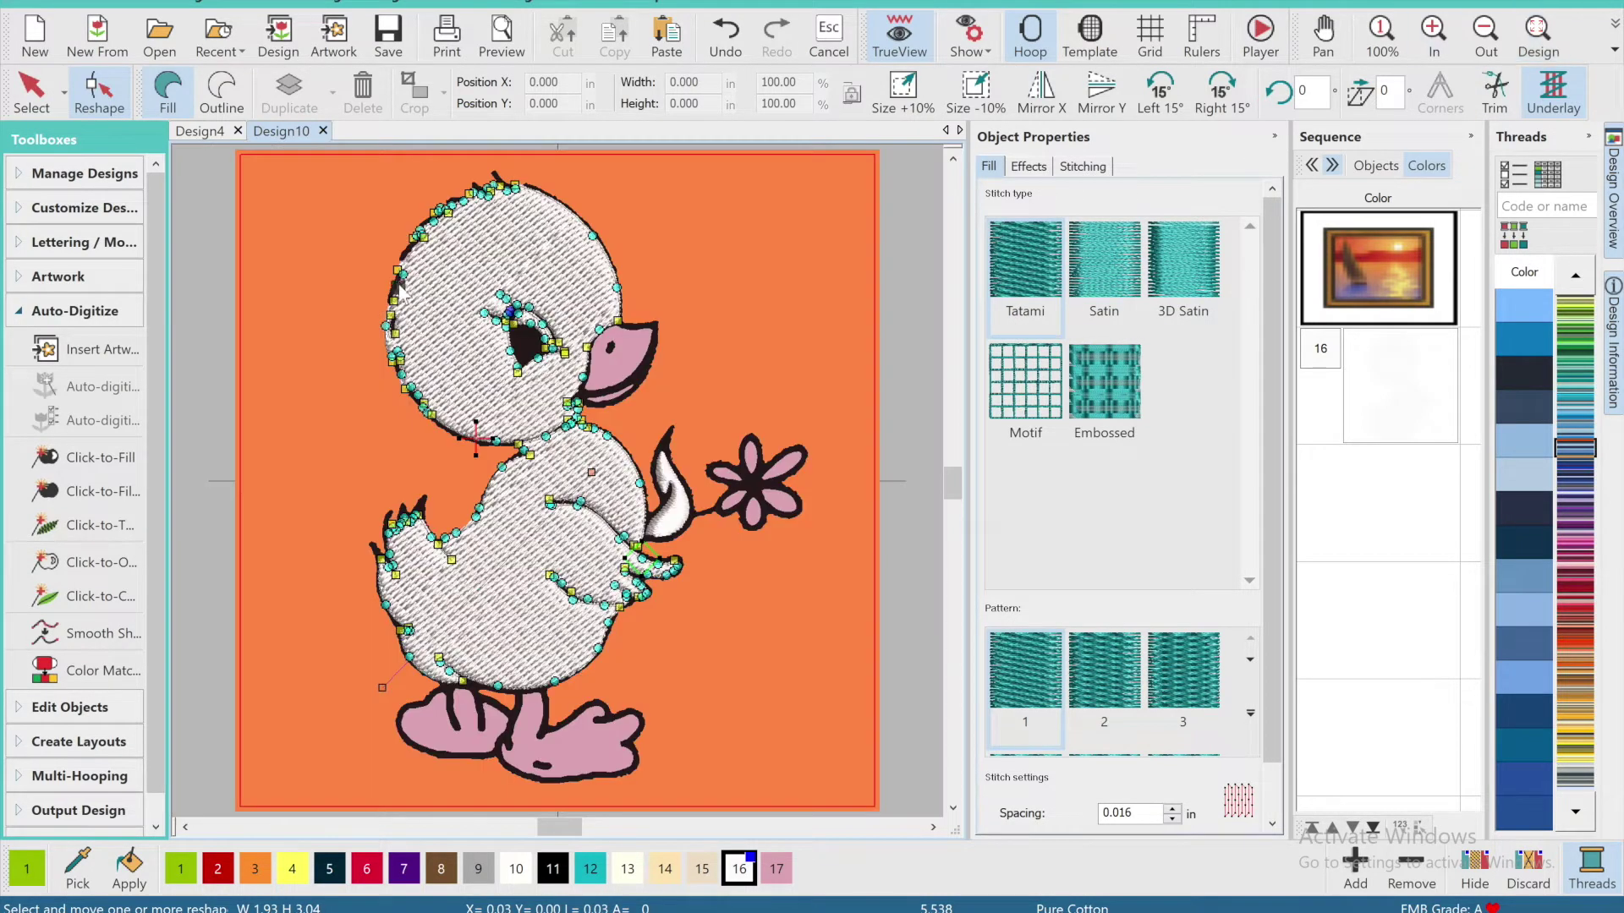
{"action": "left_click", "coordinate": [31, 93]}
{"action": "left_click", "coordinate": [285, 413]}
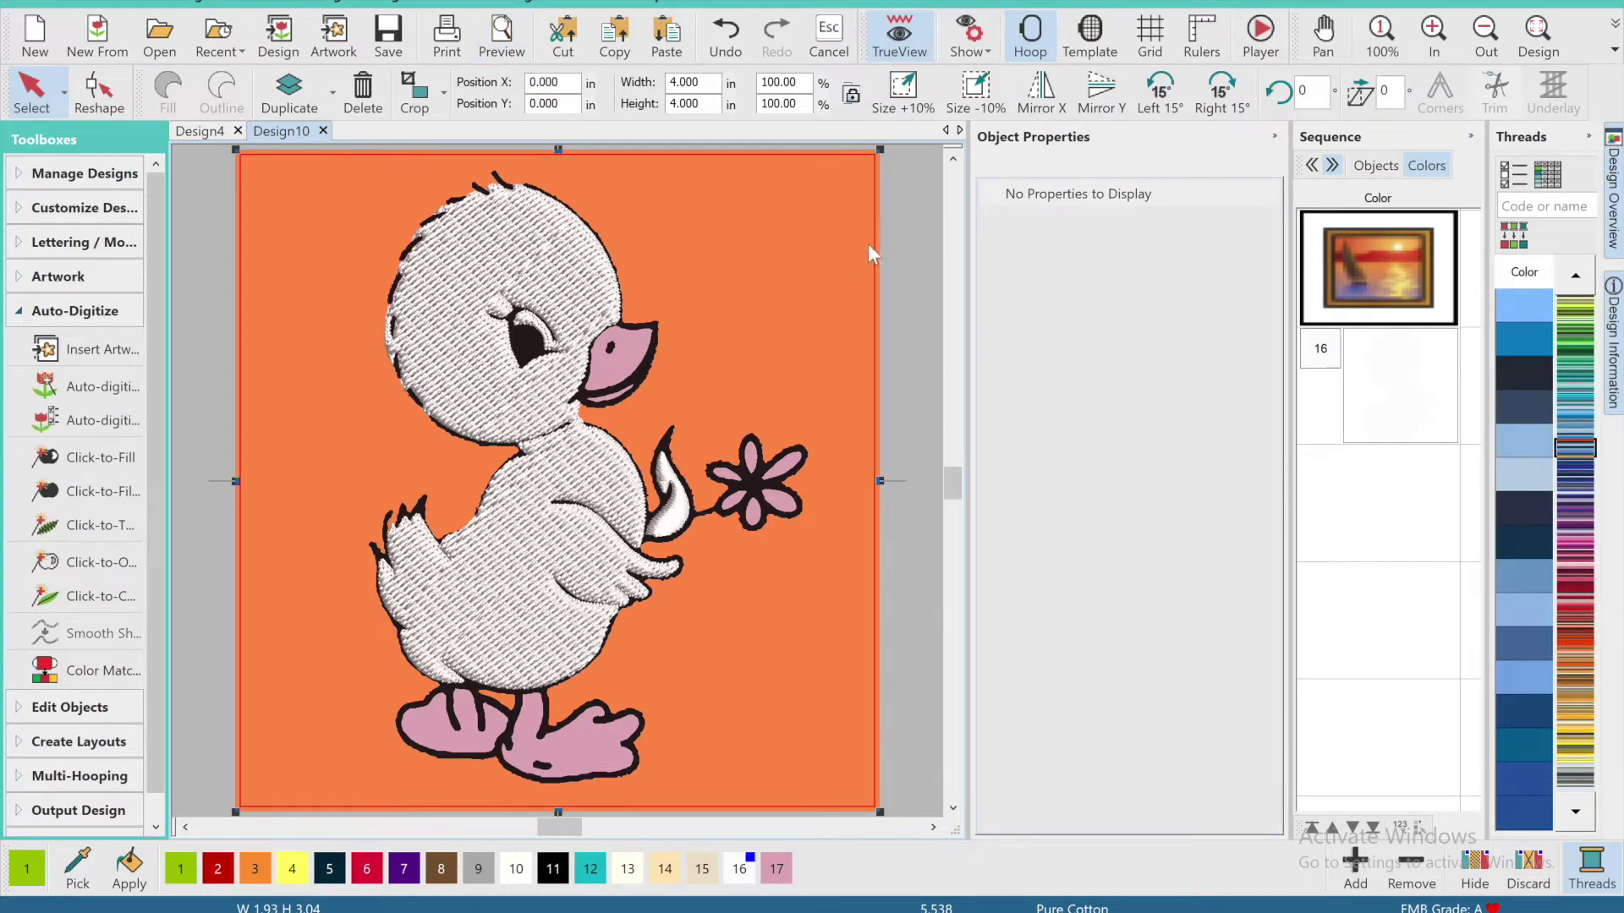
Digitize the pink upper and lower parts of the beak with Click-to-Fill without Holes.
{"action": "left_click", "coordinate": [1325, 34]}
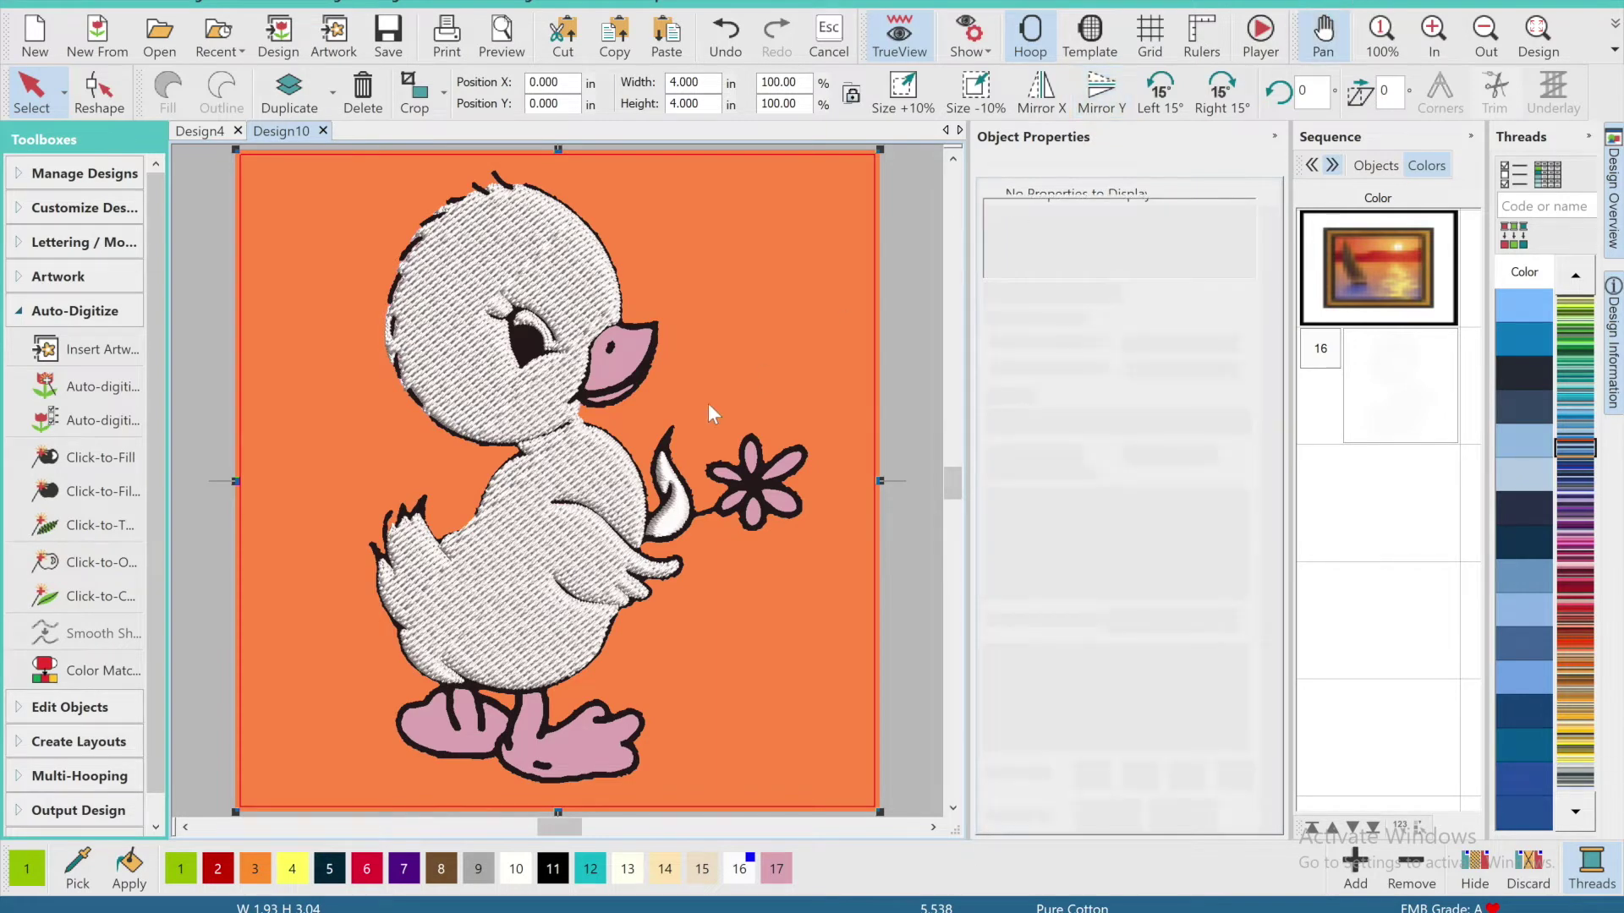
{"action": "left_click_drag", "start_coordinate": [718, 379], "coordinate": [569, 516]}
{"action": "left_click", "coordinate": [1426, 44]}
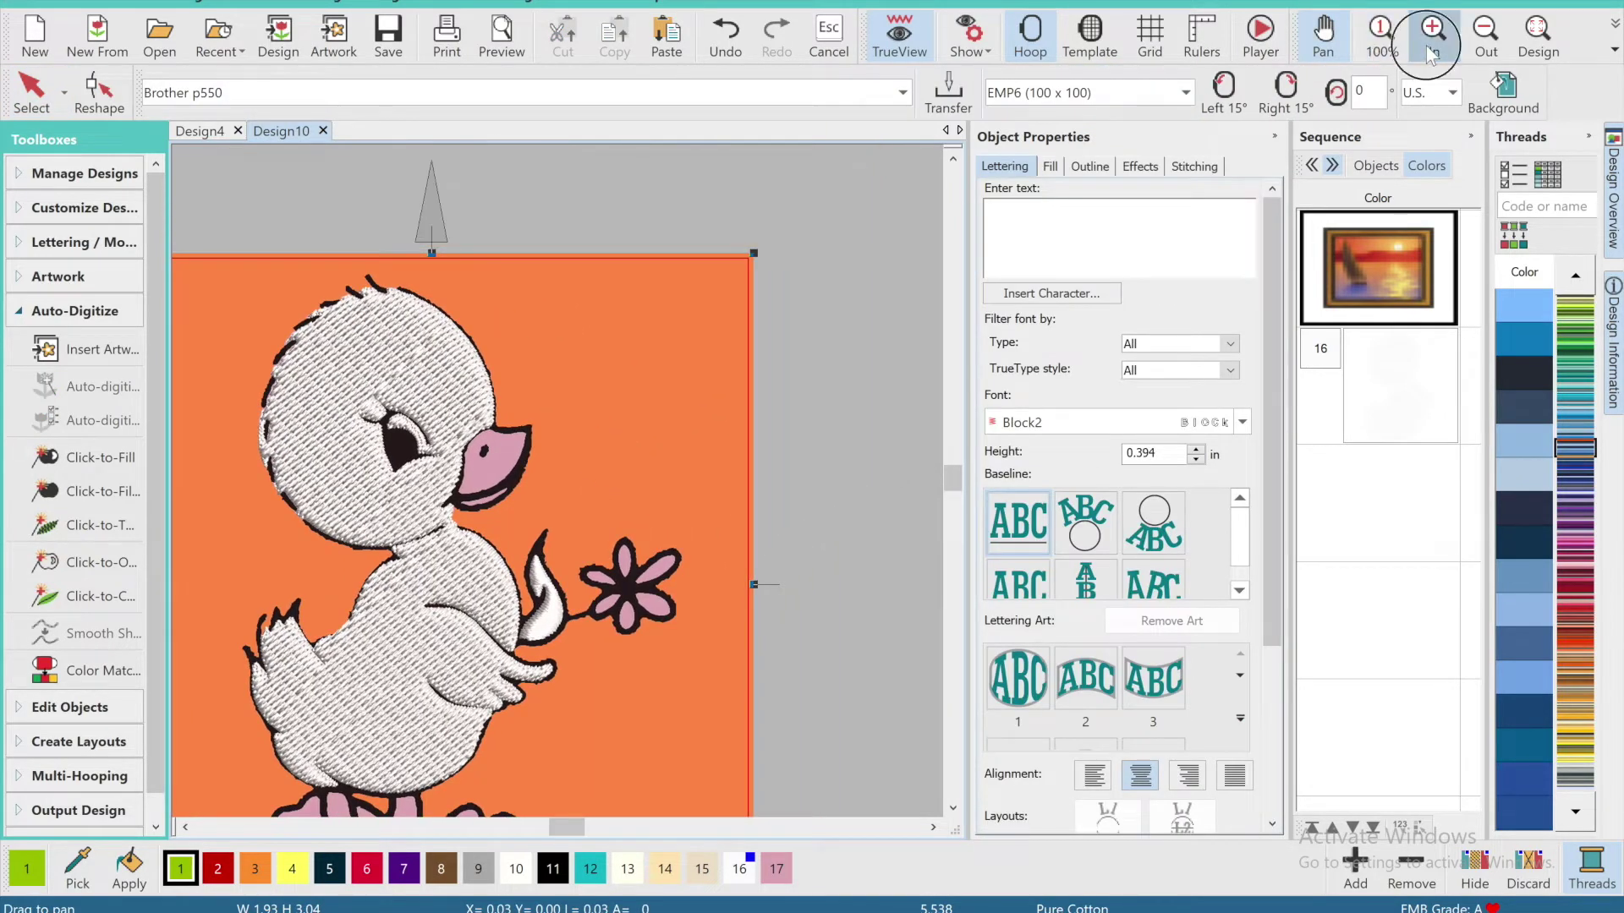
{"action": "left_click", "coordinate": [1425, 44]}
{"action": "left_click", "coordinate": [1426, 44]}
{"action": "left_click", "coordinate": [1426, 44]}
{"action": "left_click", "coordinate": [1425, 44]}
{"action": "left_click", "coordinate": [1426, 44]}
{"action": "left_click_drag", "start_coordinate": [814, 435], "coordinate": [908, 426]}
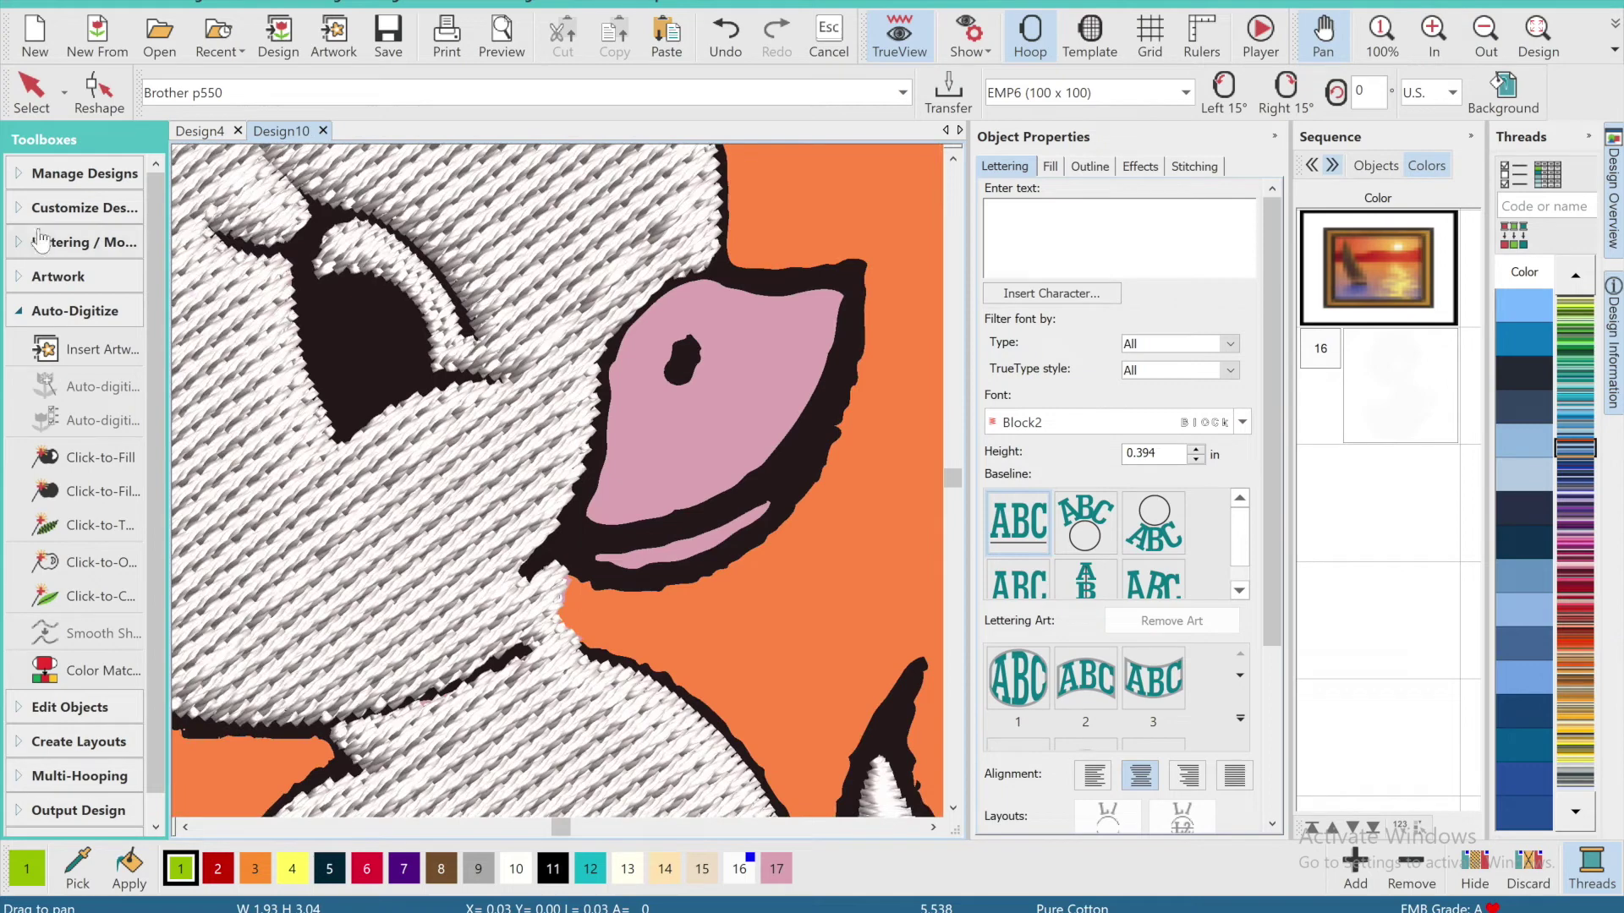
{"action": "left_click", "coordinate": [99, 491]}
{"action": "left_click", "coordinate": [724, 475]}
{"action": "left_click", "coordinate": [722, 540]}
Smooth the shapes of both pink beak fills and change their stitch type to Satin.
{"action": "left_click", "coordinate": [1398, 516]}
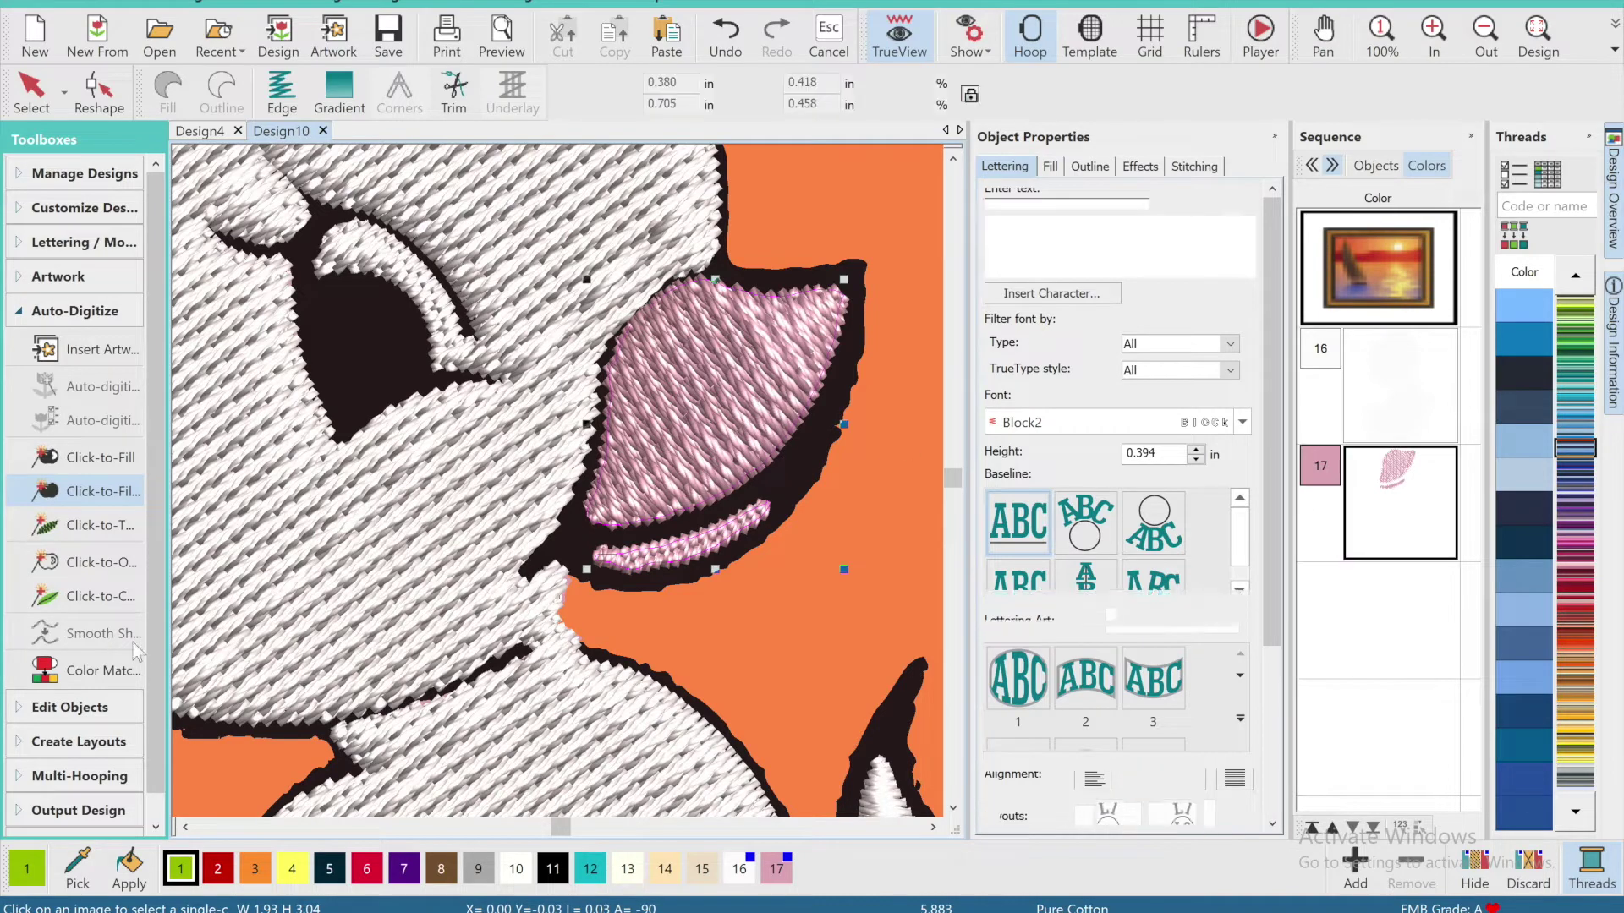
{"action": "left_click", "coordinate": [103, 633]}
{"action": "left_click", "coordinate": [930, 425]}
{"action": "left_click", "coordinate": [1081, 291]}
Digitize the flower's six pink petals with Click-to-Fill without Holes, leaving the black outline unfilled.
{"action": "left_click", "coordinate": [1537, 38]}
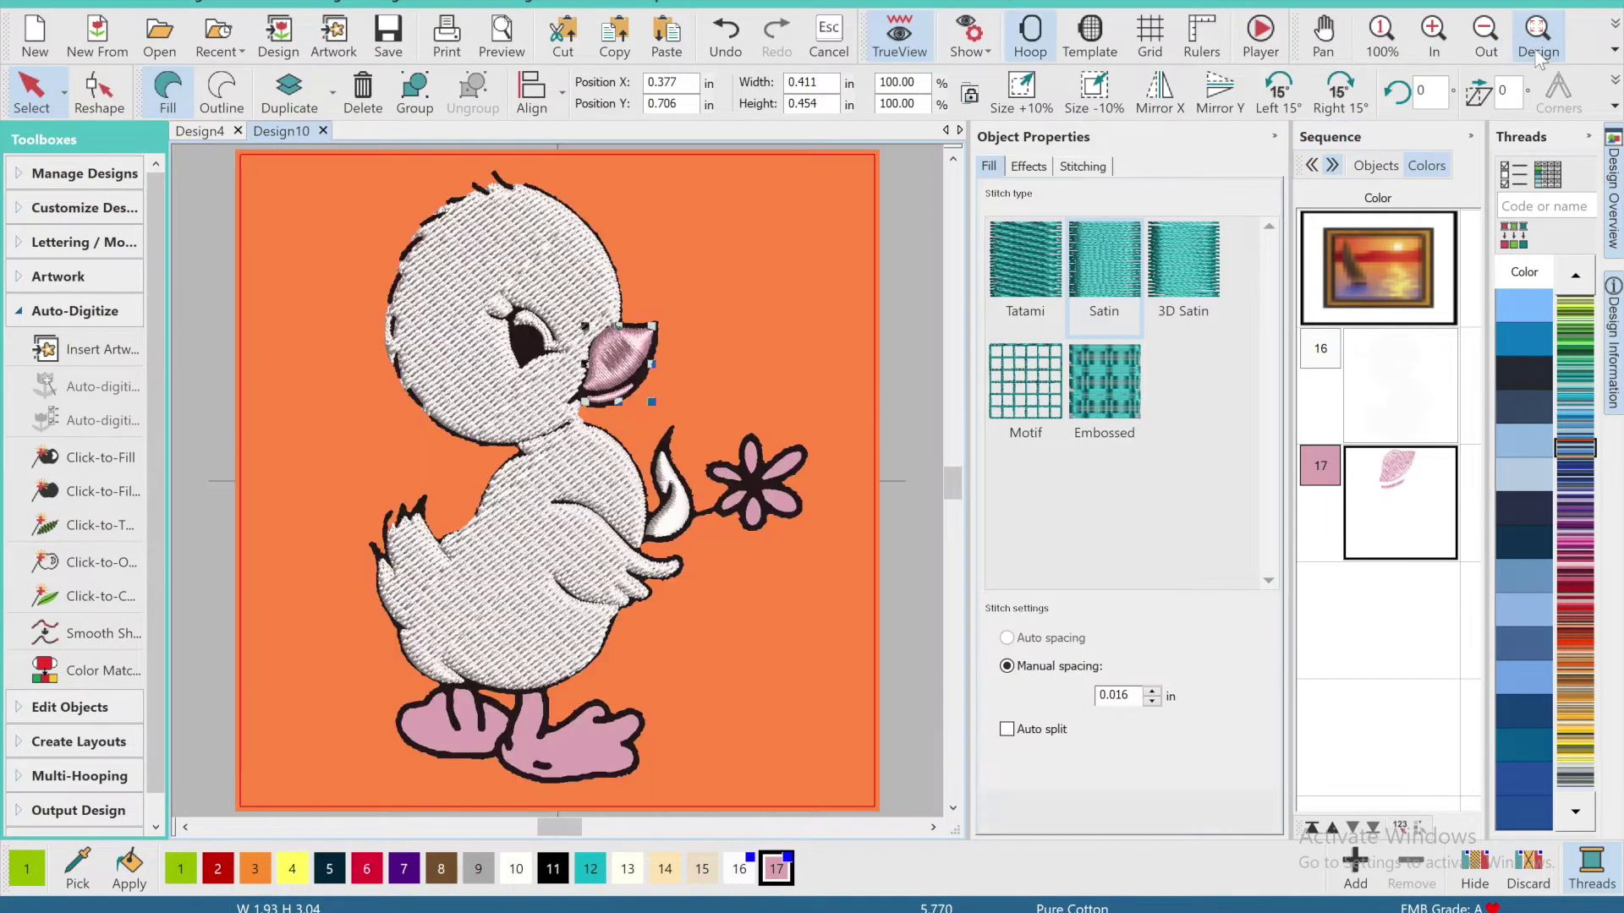
{"action": "left_click", "coordinate": [1322, 38]}
{"action": "left_click_drag", "start_coordinate": [782, 423], "coordinate": [527, 404]}
{"action": "key", "text": "Escape"}
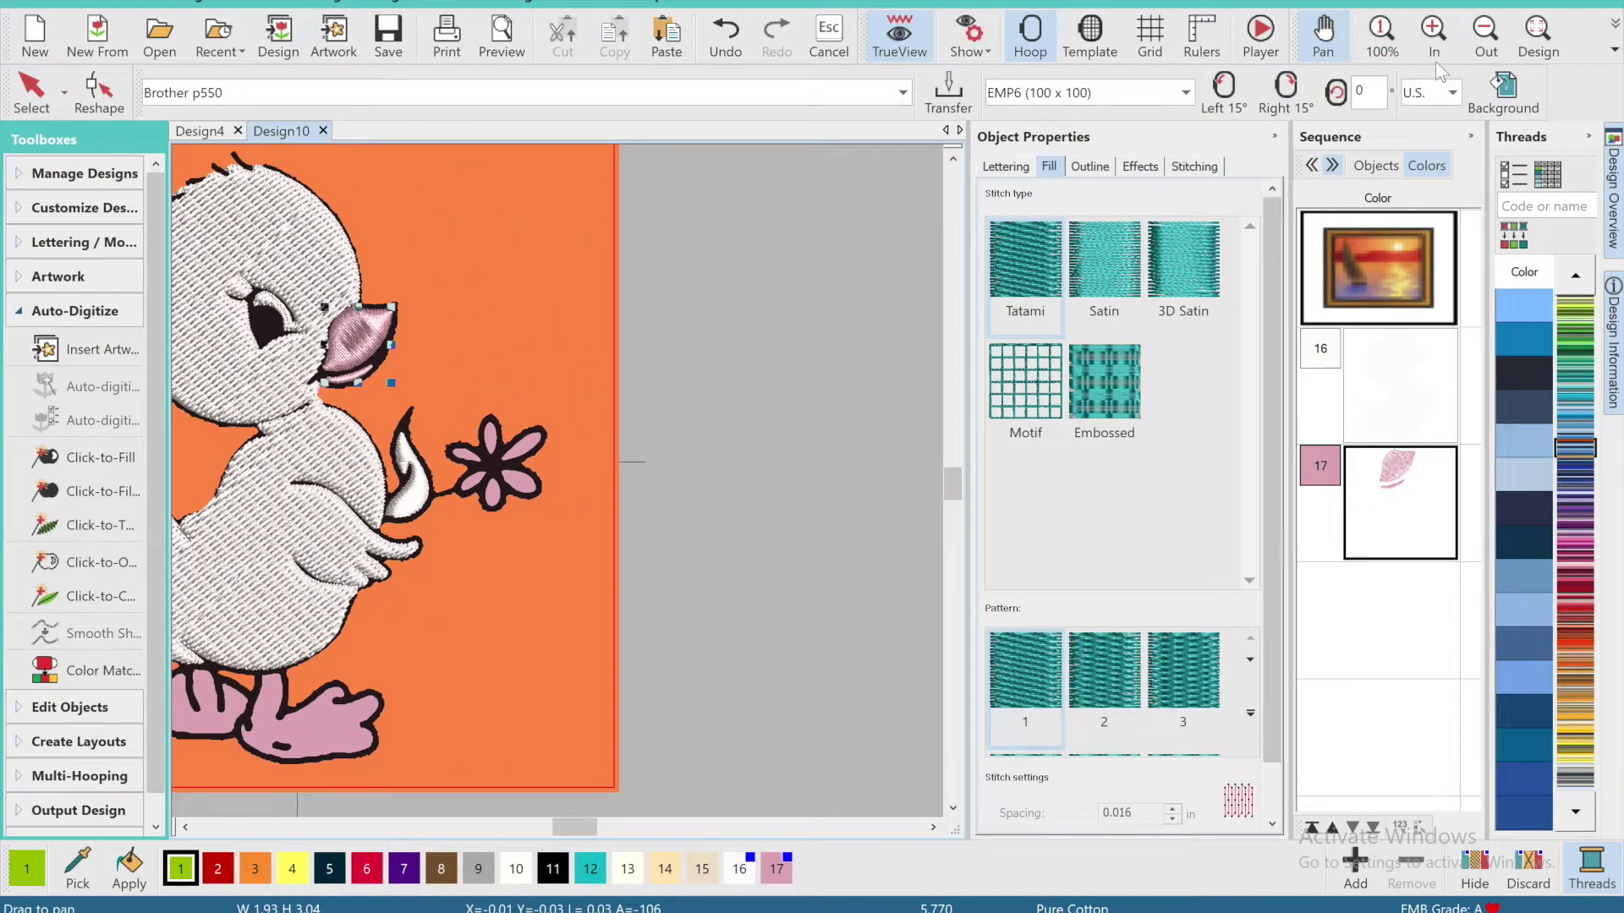
{"action": "left_click", "coordinate": [1436, 66]}
{"action": "left_click", "coordinate": [1436, 66]}
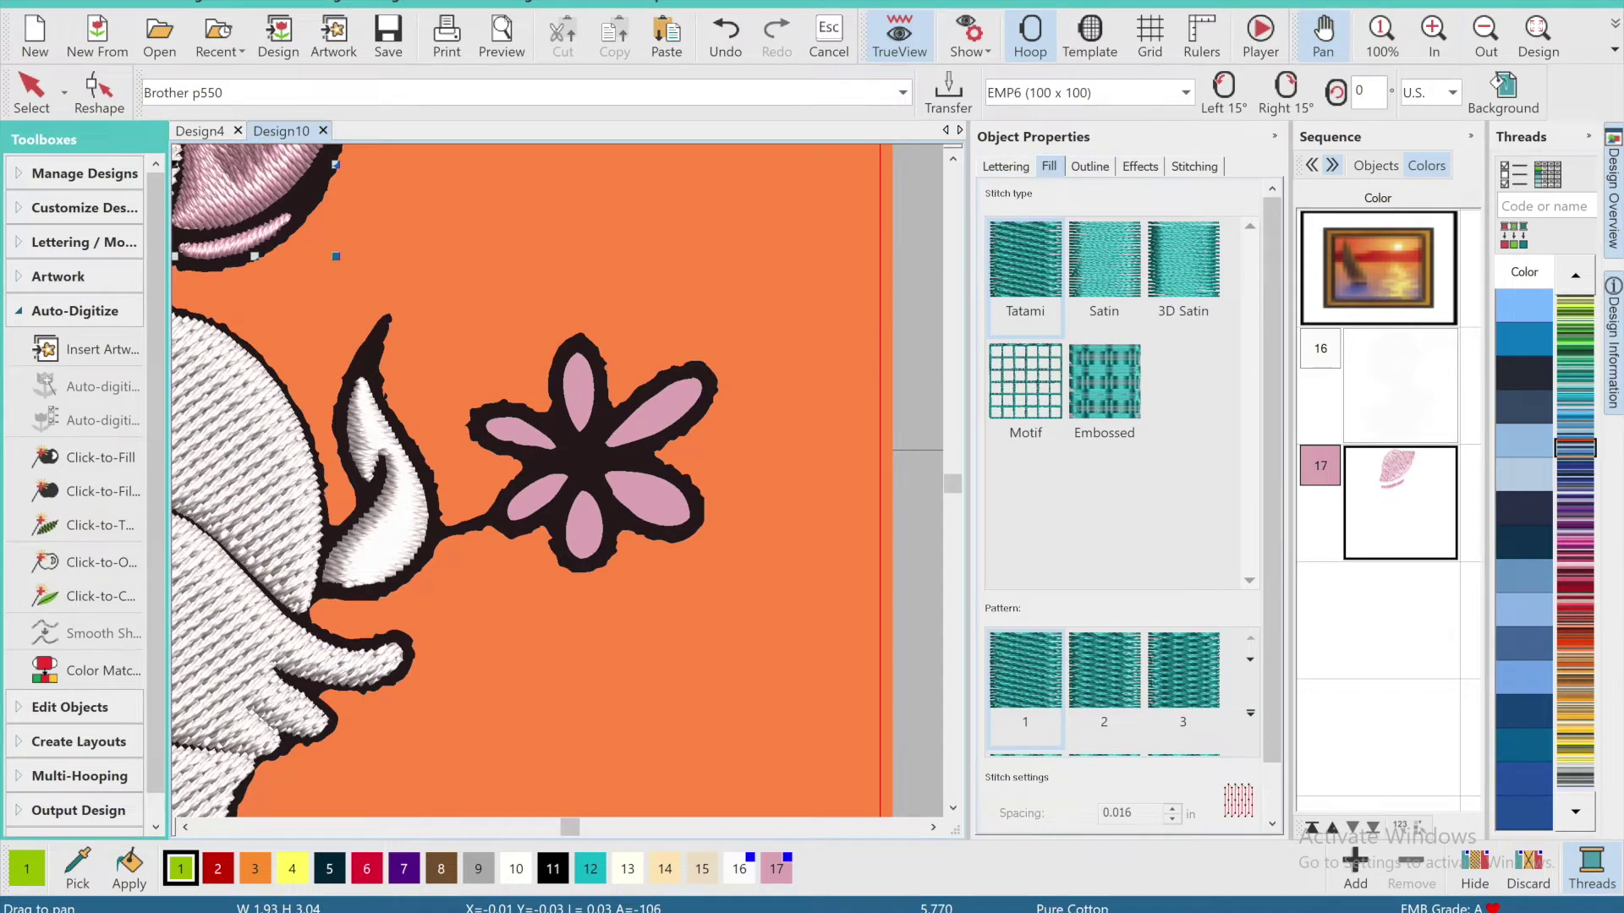
{"action": "left_click", "coordinate": [1433, 38]}
{"action": "left_click", "coordinate": [114, 477]}
{"action": "left_click", "coordinate": [442, 396]}
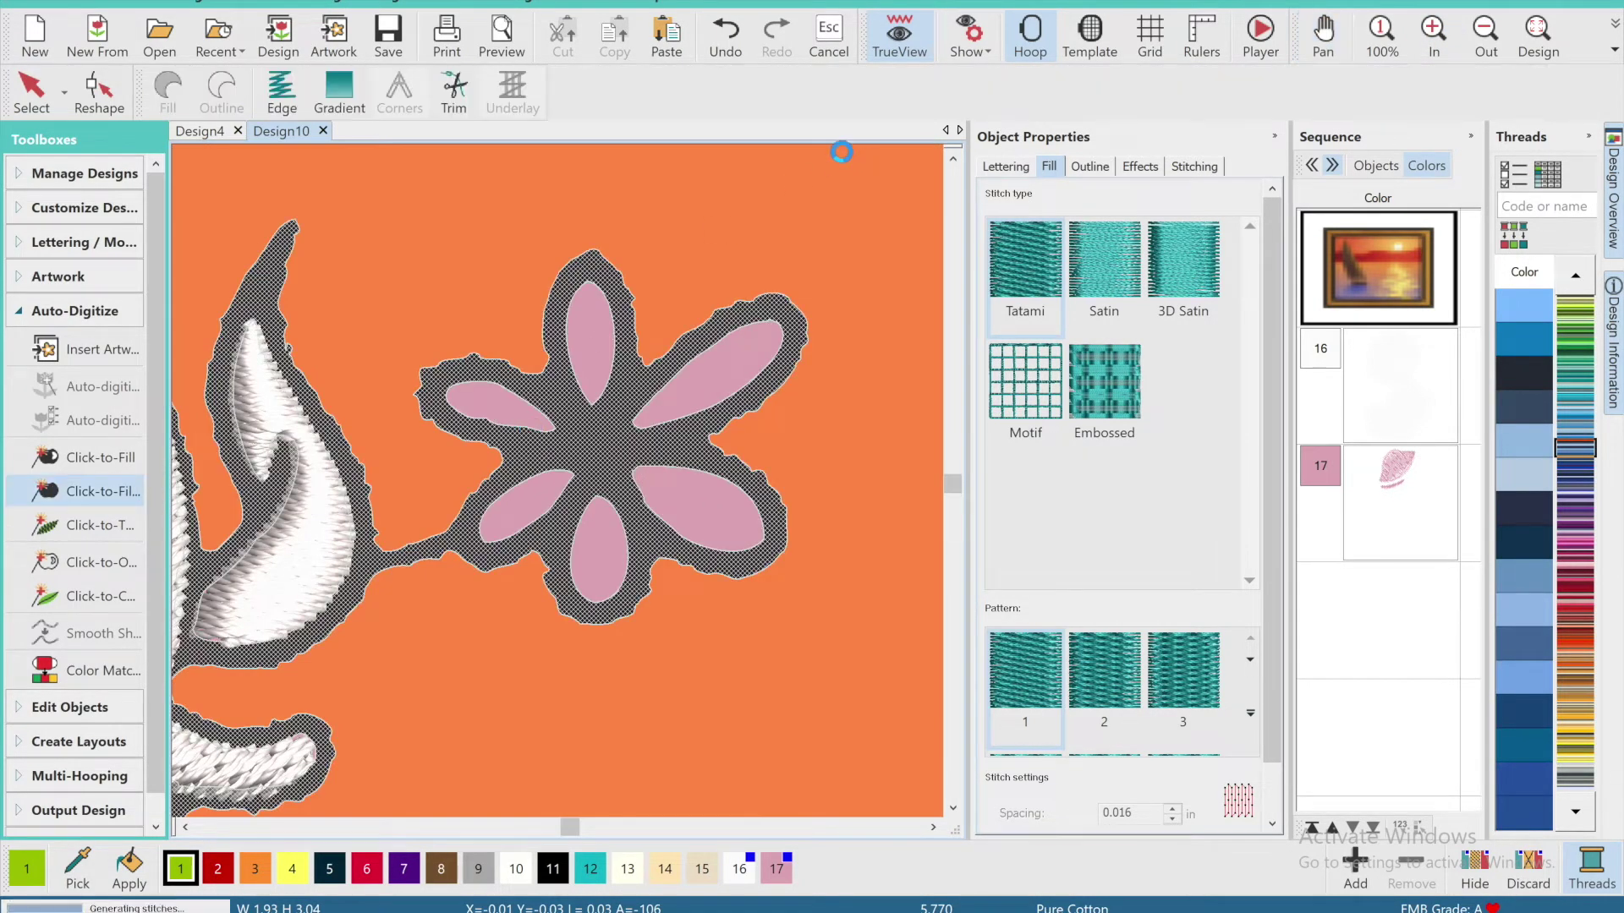
{"action": "left_click", "coordinate": [720, 58]}
{"action": "left_click", "coordinate": [468, 412]}
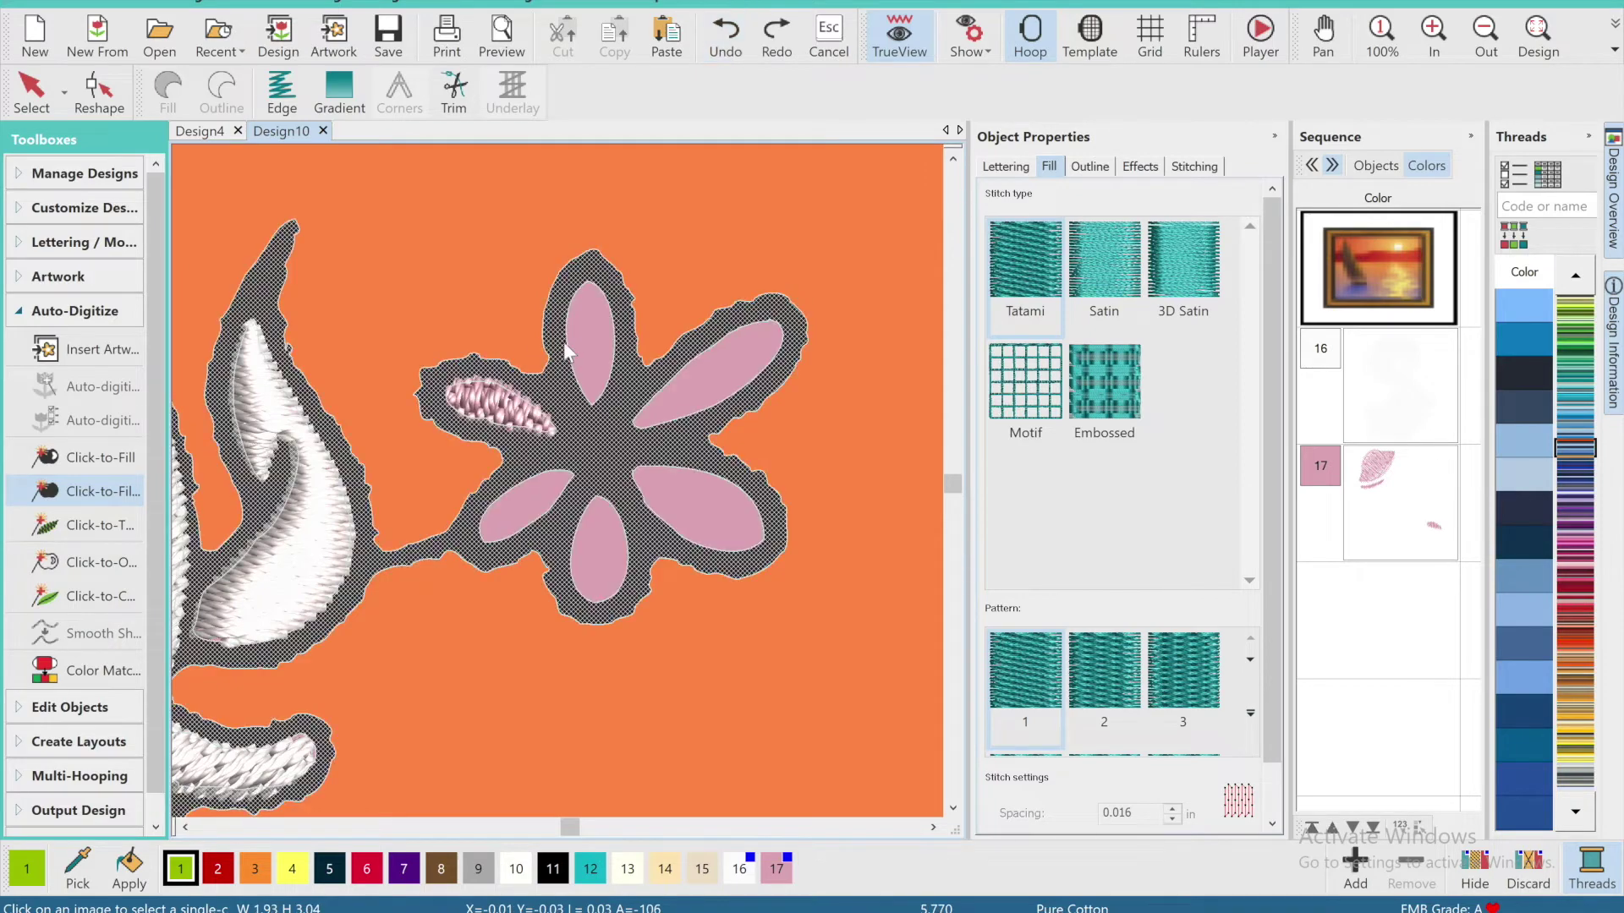
{"action": "left_click", "coordinate": [592, 338]}
{"action": "left_click", "coordinate": [707, 377]}
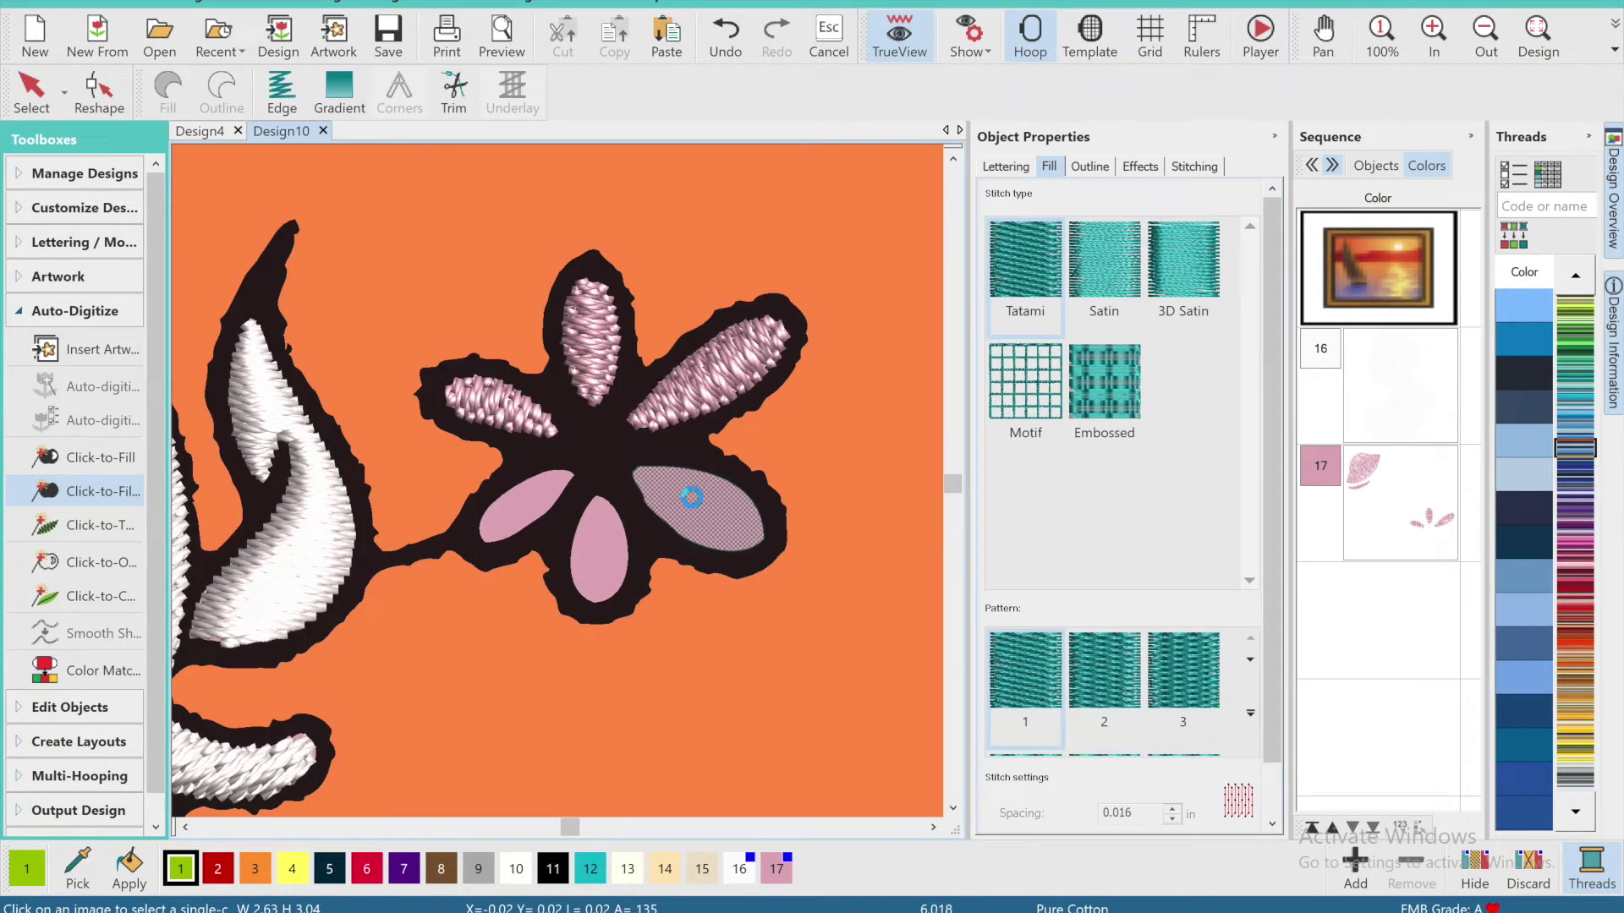
{"action": "left_click", "coordinate": [606, 553]}
{"action": "left_click", "coordinate": [526, 520]}
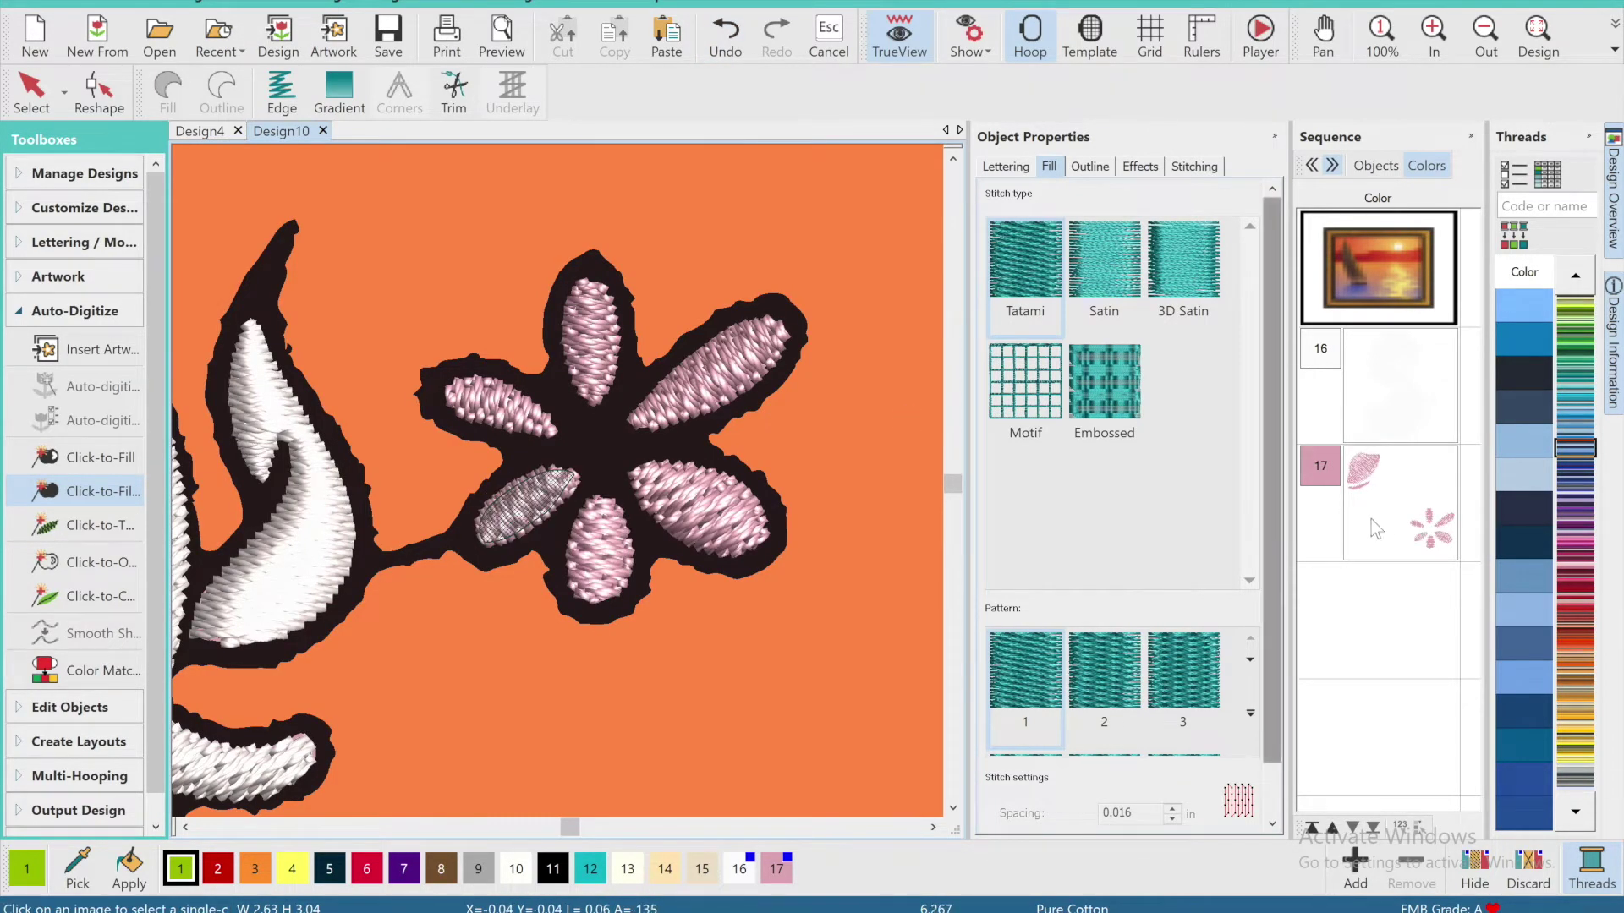
Smooth the shapes of all pink color 17 objects and change their stitch type to Satin.
{"action": "left_click", "coordinate": [1393, 518]}
{"action": "left_click", "coordinate": [102, 633]}
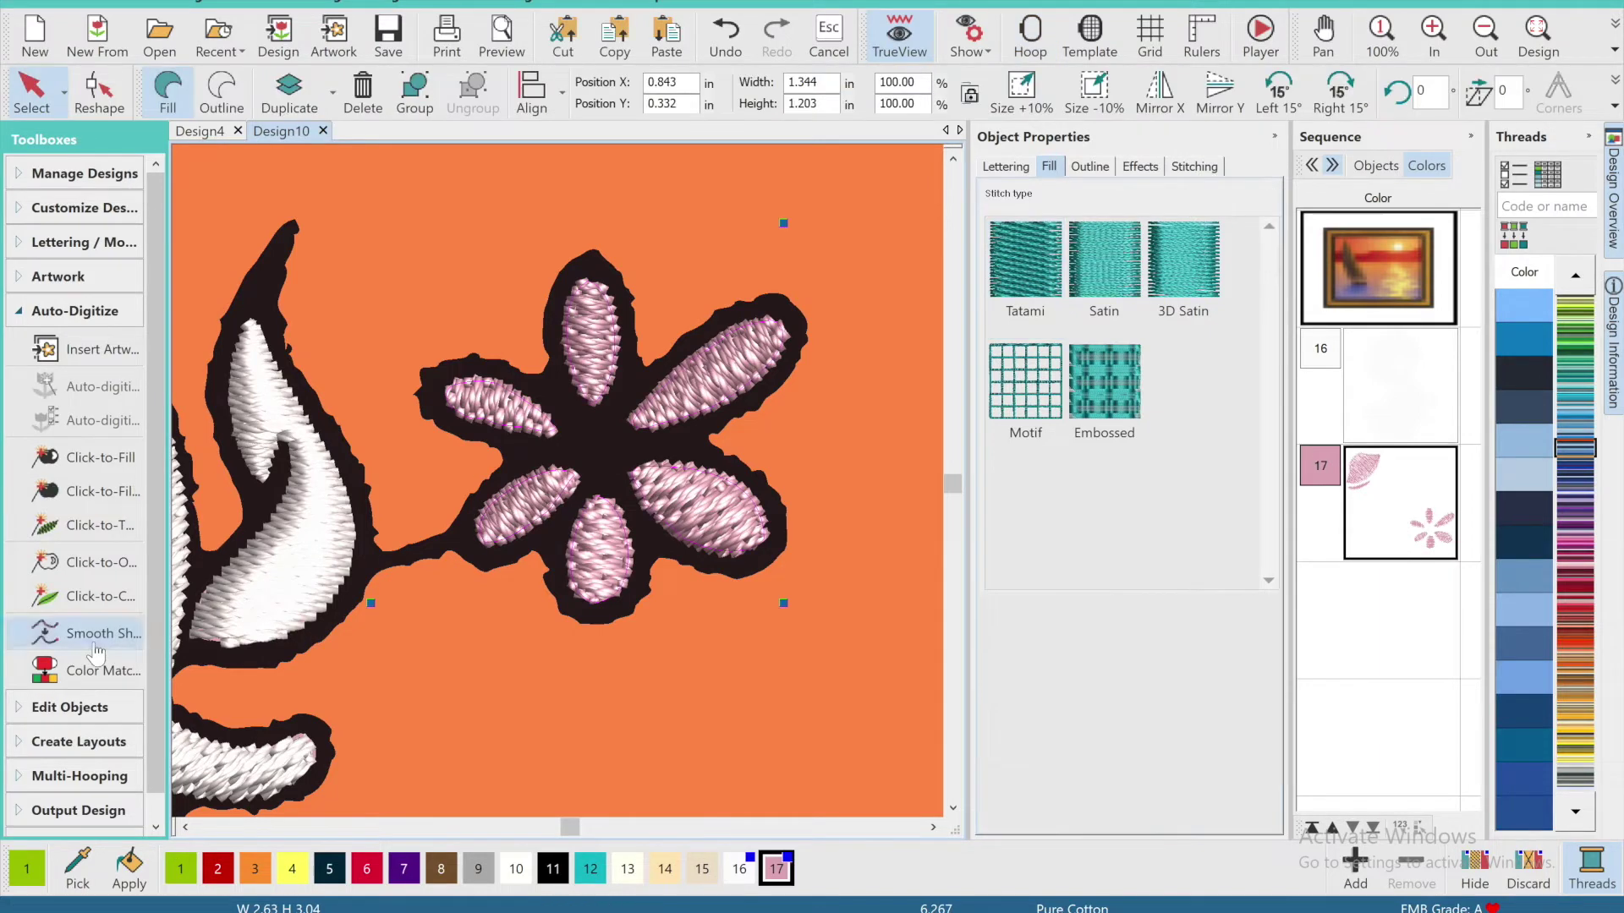
{"action": "key", "text": "Return"}
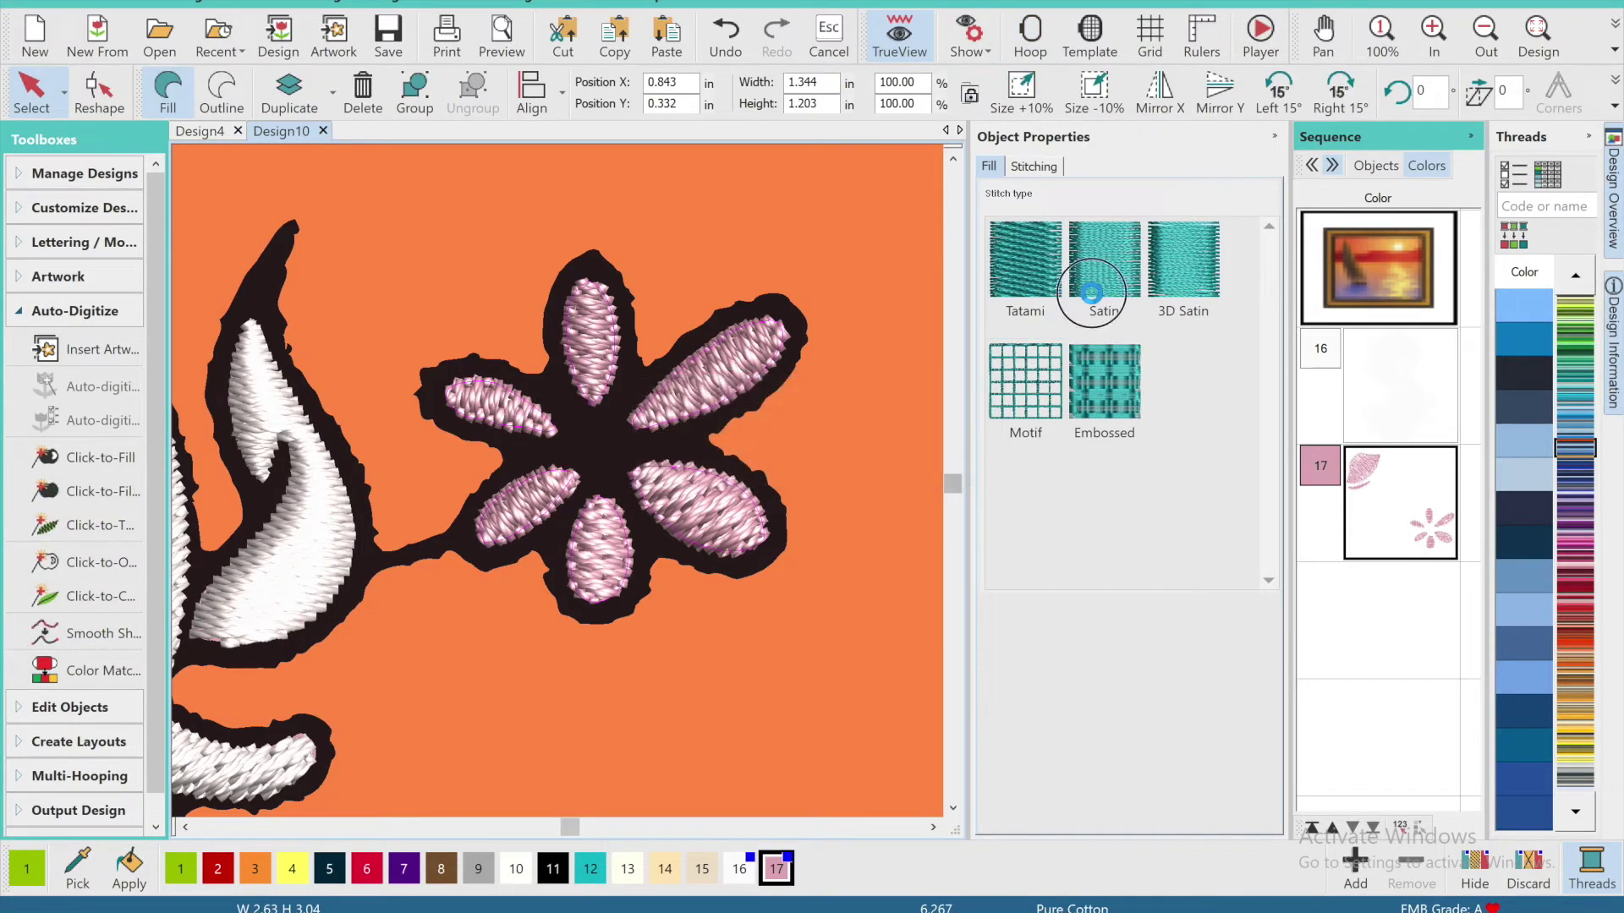
Digitize the duck's two pink feet with Click-to-Fill without Holes, leaving their black outlines unfilled.
{"action": "left_click", "coordinate": [1537, 34]}
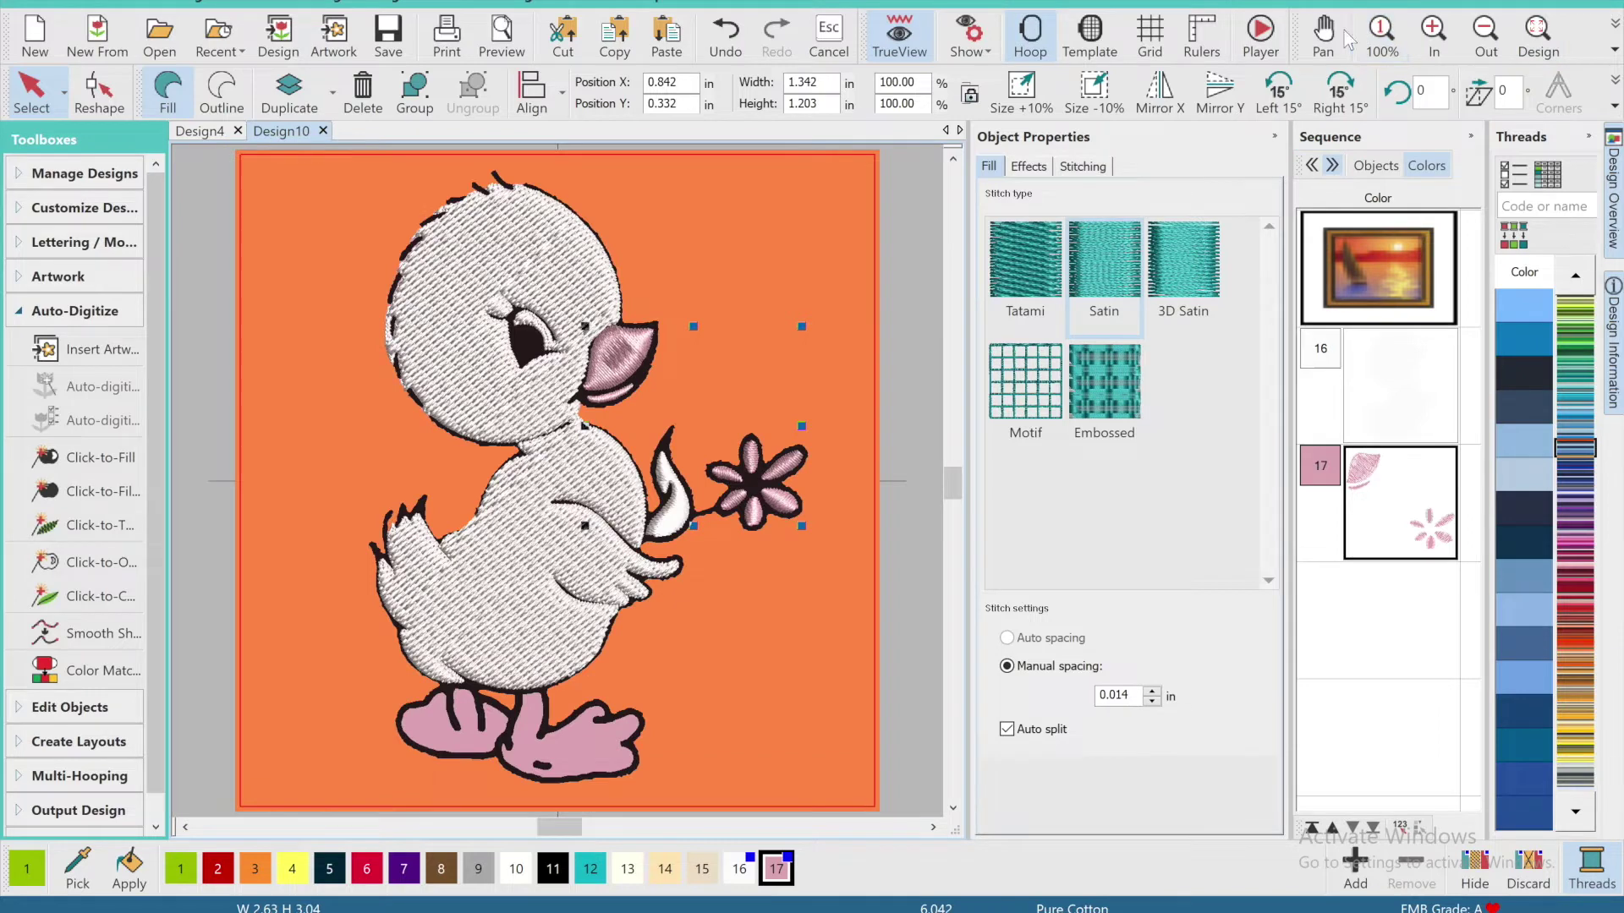
{"action": "left_click", "coordinate": [1323, 34]}
{"action": "left_click_drag", "start_coordinate": [727, 461], "coordinate": [648, 206]}
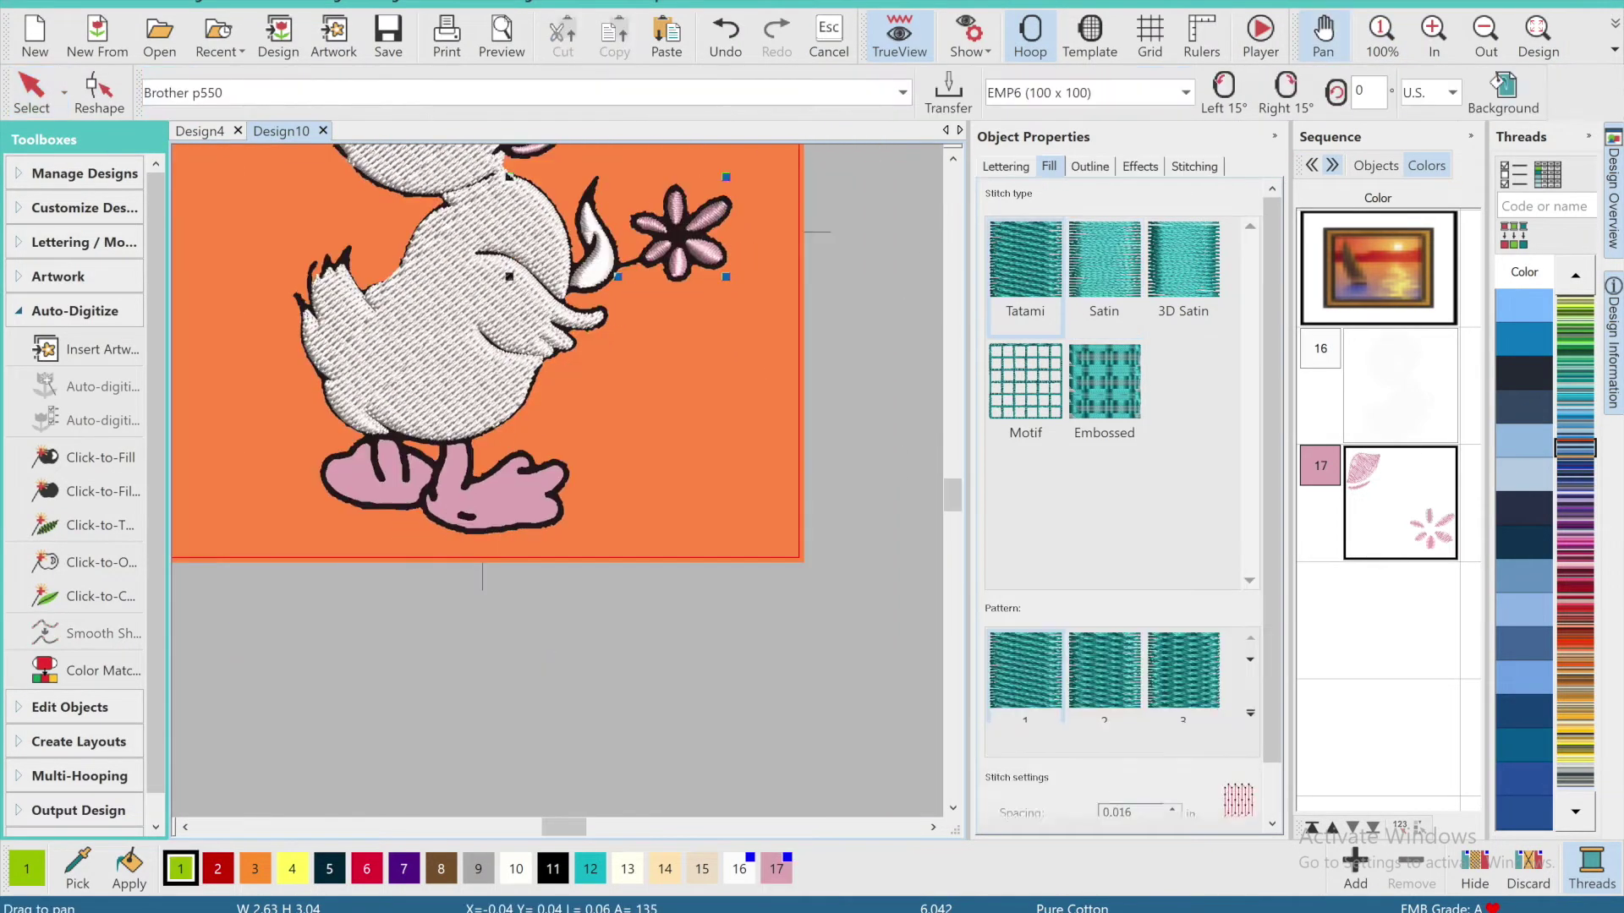
{"action": "left_click", "coordinate": [1432, 36]}
{"action": "left_click_drag", "start_coordinate": [671, 379], "coordinate": [922, 381]}
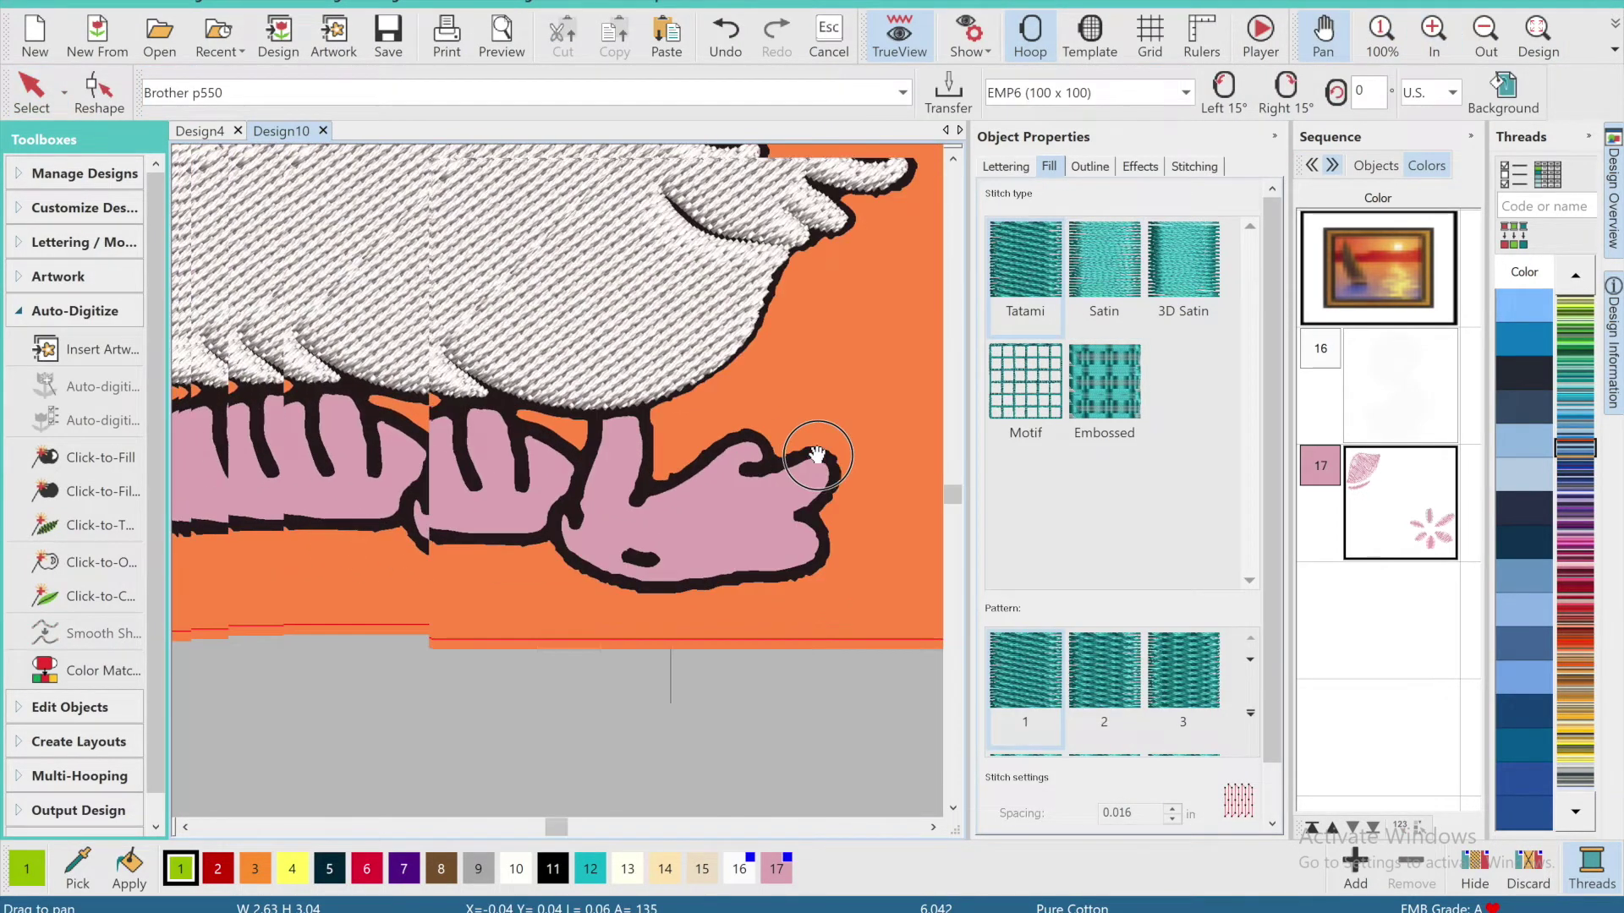
{"action": "left_click", "coordinate": [1433, 33]}
{"action": "left_click_drag", "start_coordinate": [748, 387], "coordinate": [616, 392]}
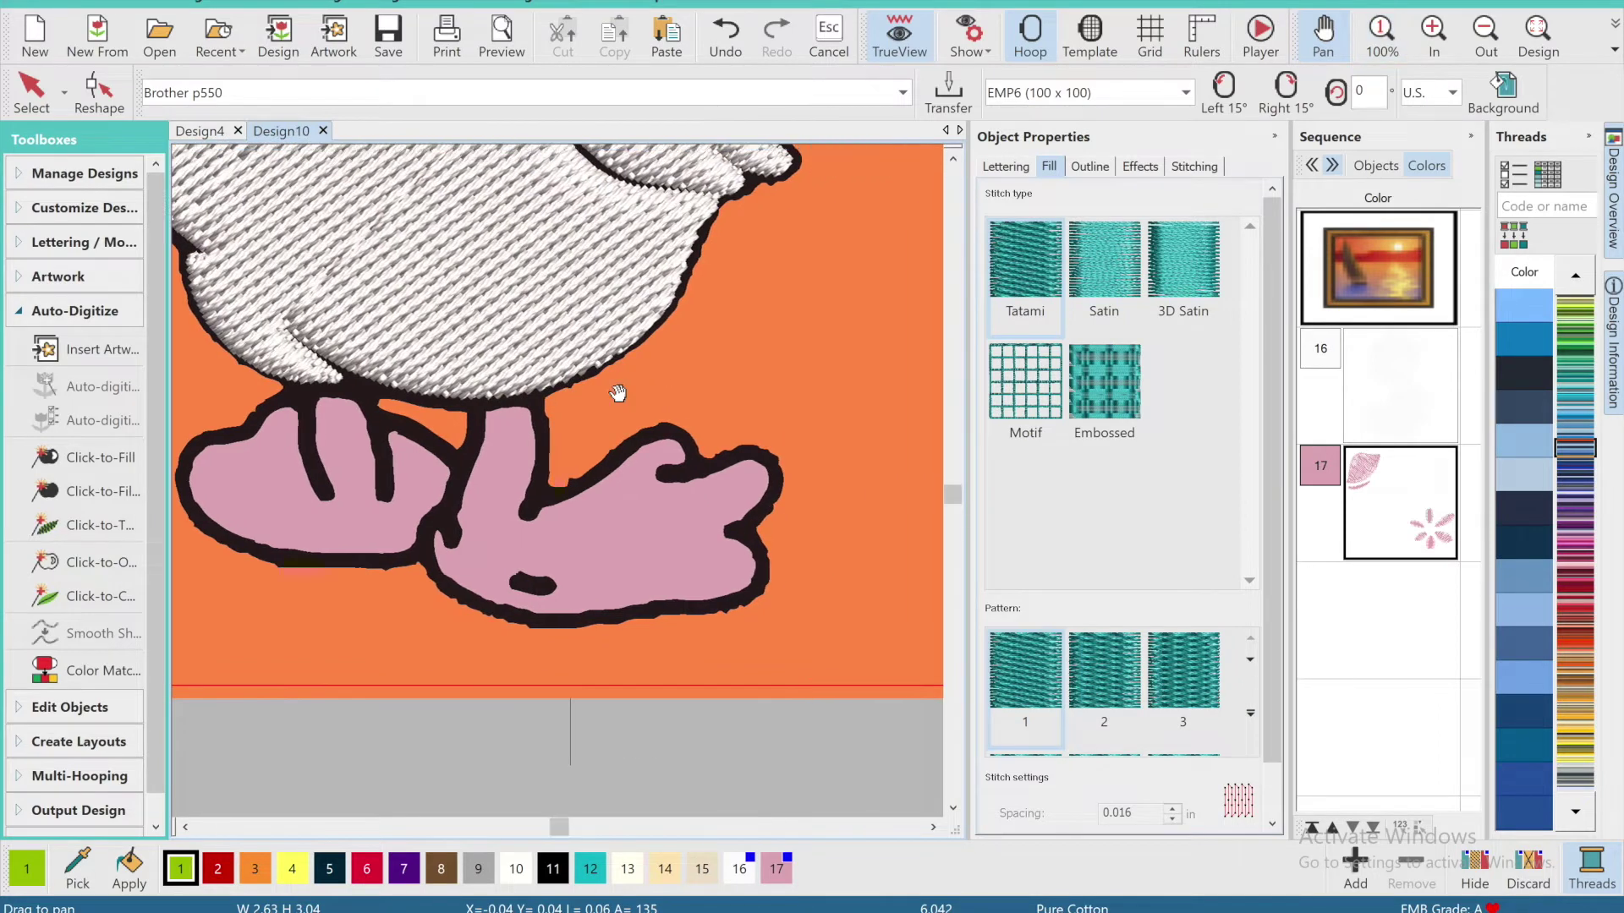
{"action": "left_click", "coordinate": [78, 488]}
{"action": "left_click", "coordinate": [269, 538]}
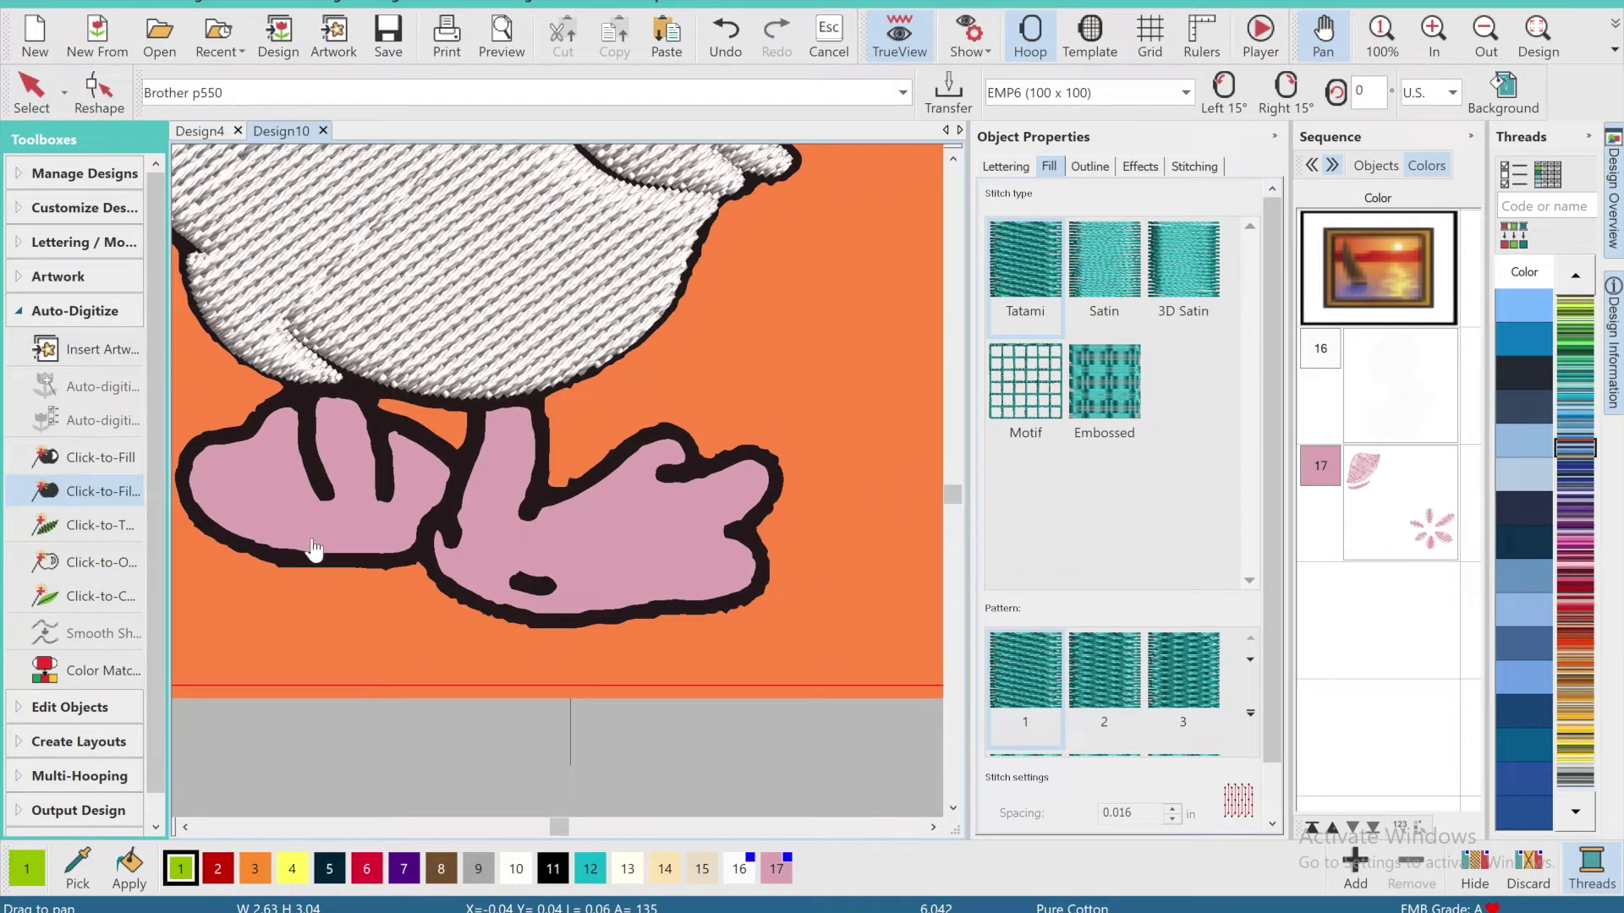
{"action": "left_click", "coordinate": [562, 531]}
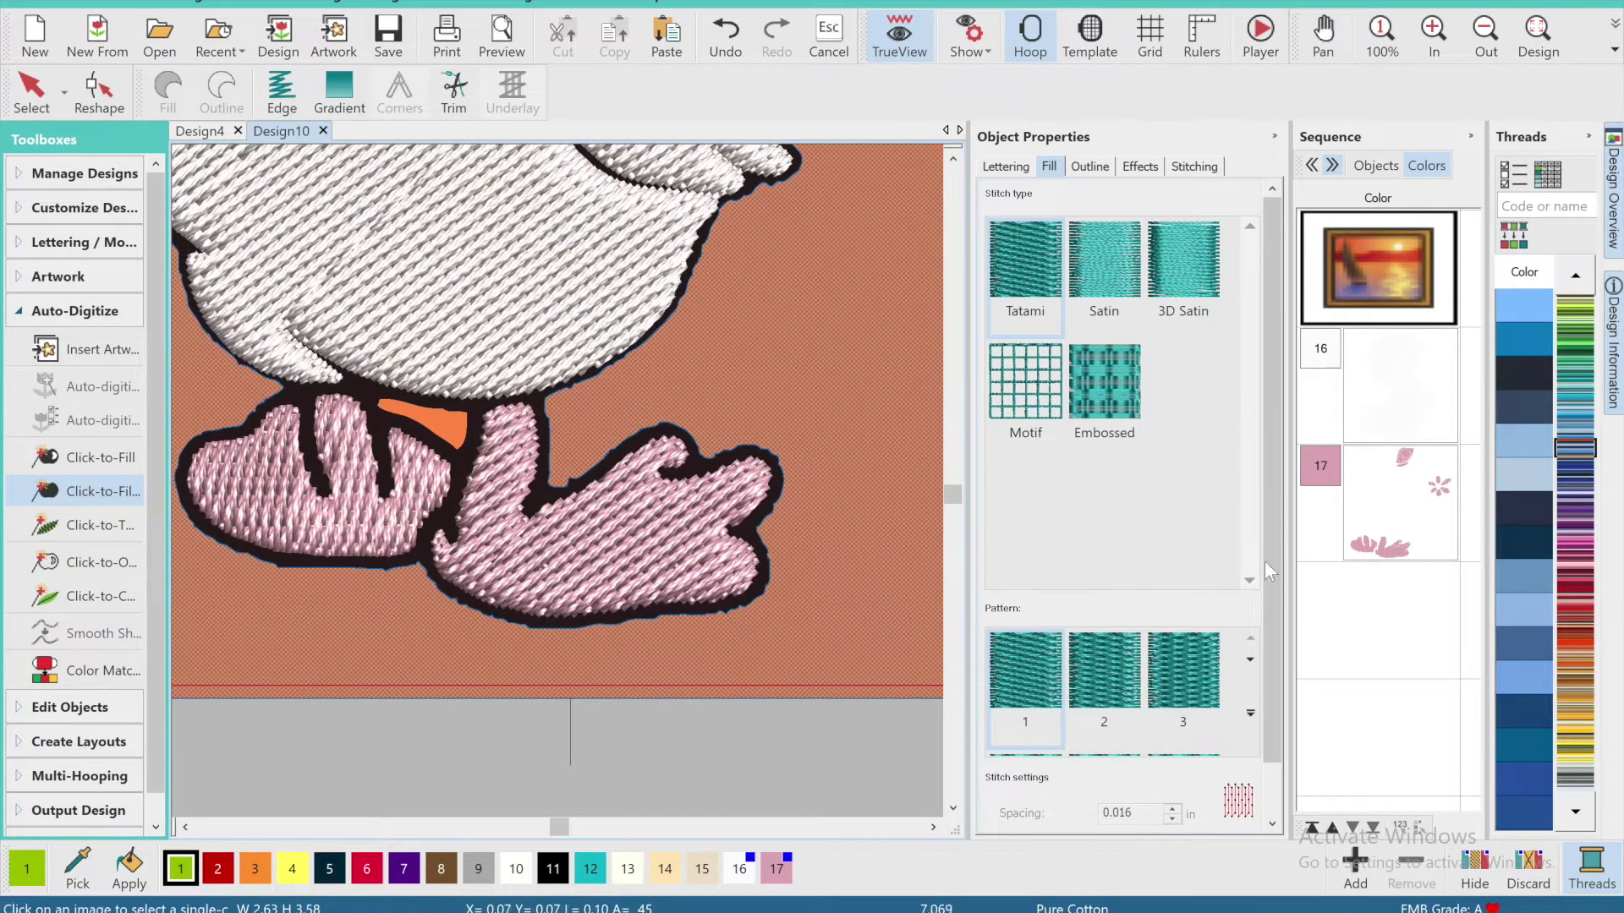
Smooth the shapes of all pink color 17 objects, including the new feet, and change their stitch type to Satin.
{"action": "left_click", "coordinate": [88, 630]}
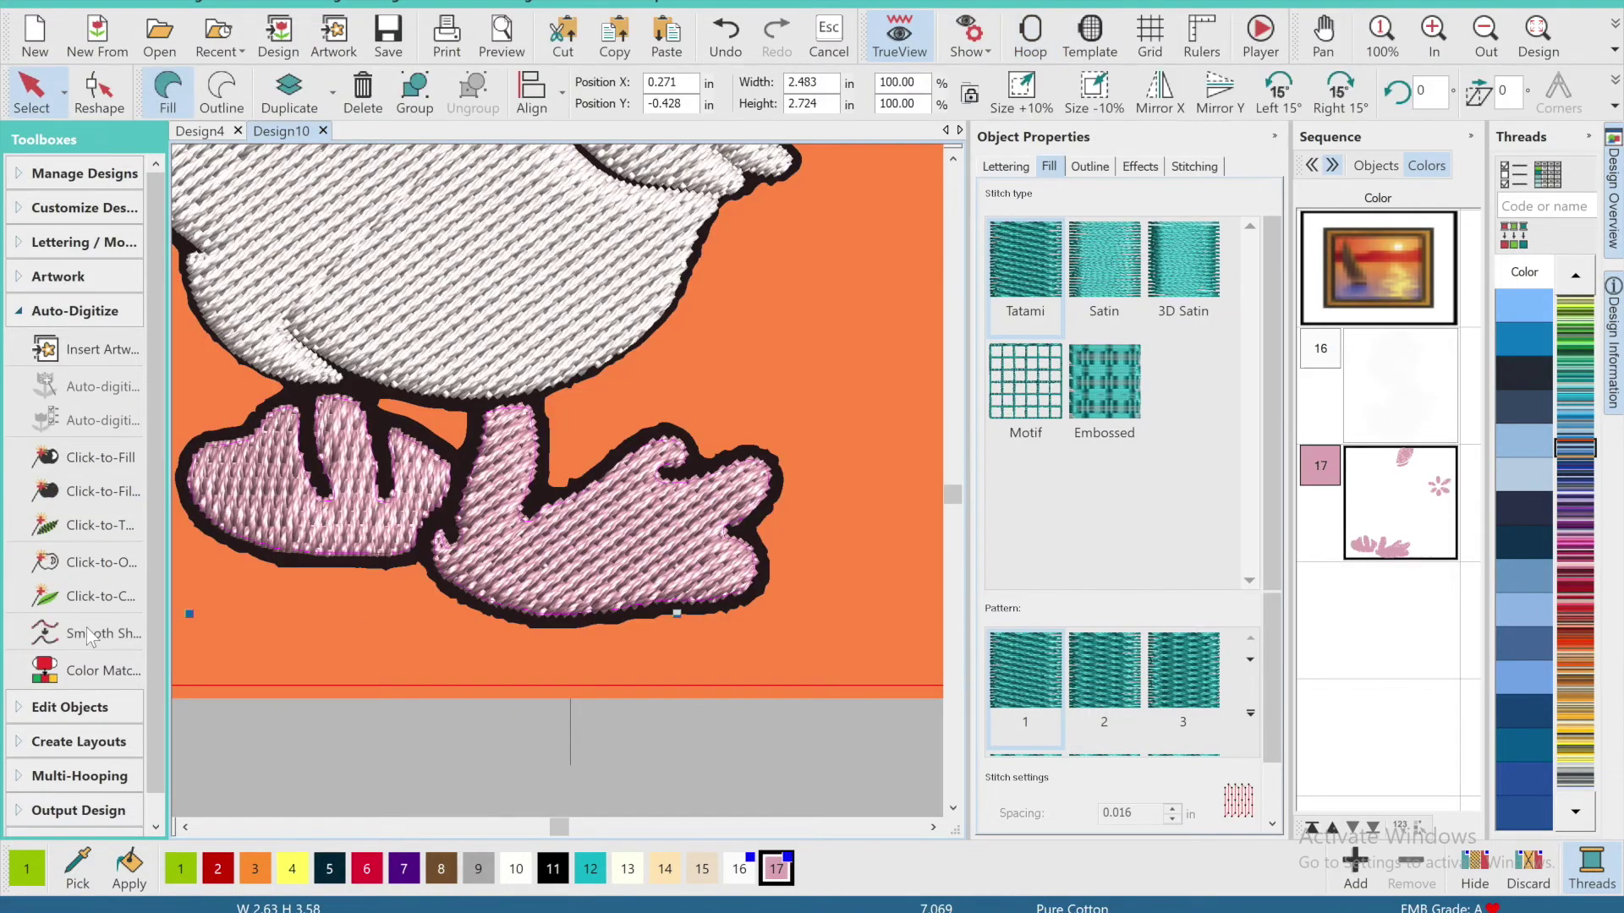
{"action": "left_click", "coordinate": [941, 430]}
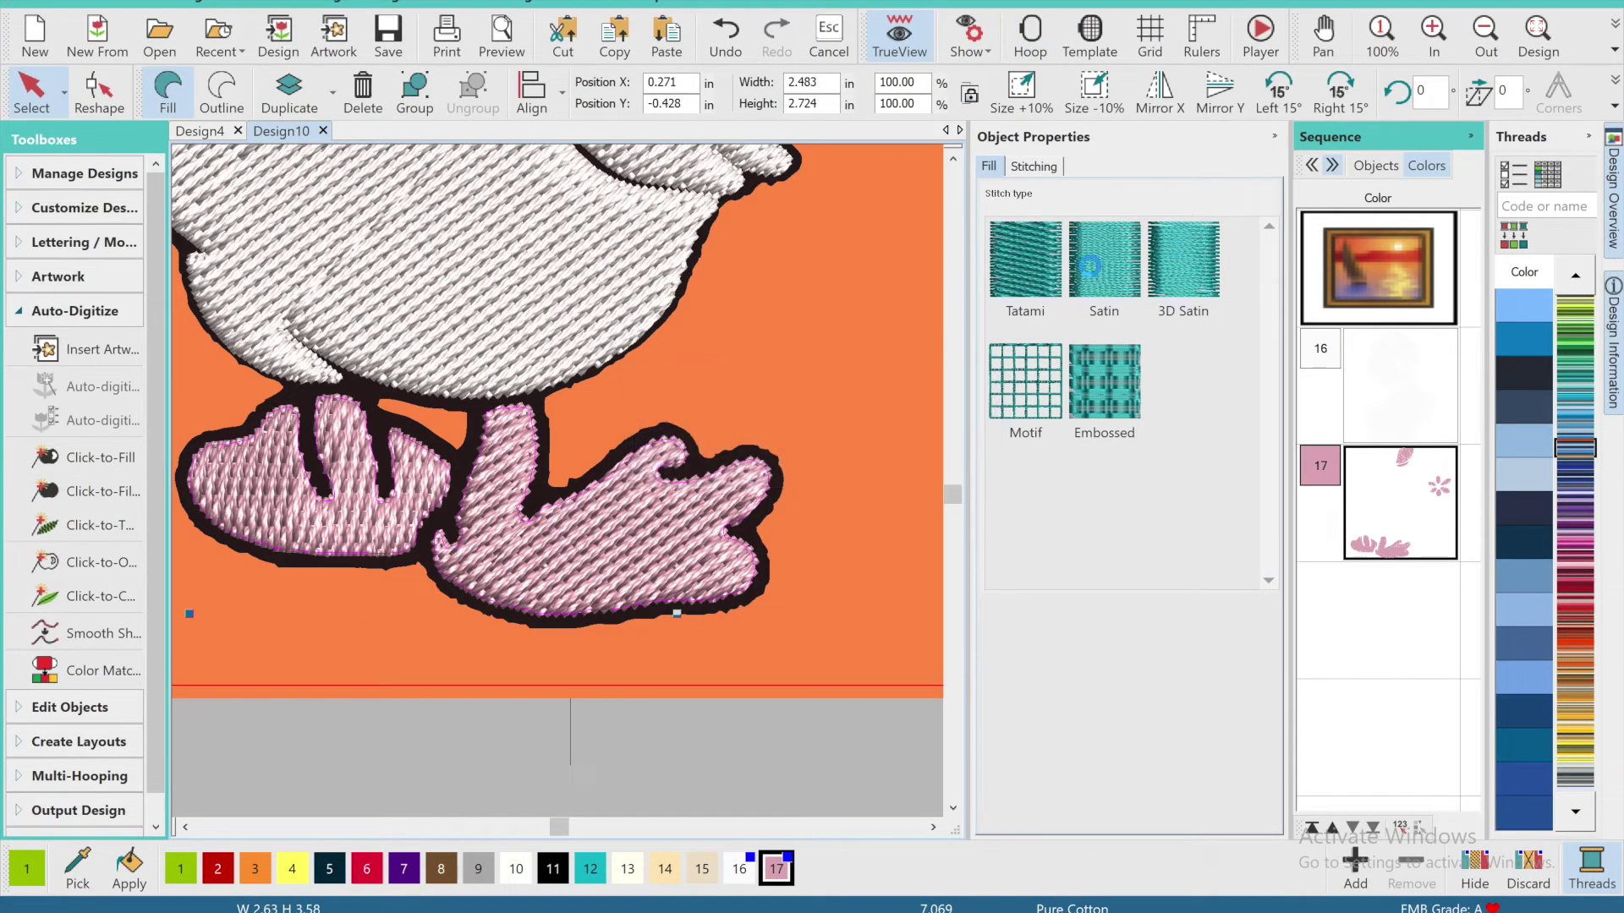
{"action": "left_click", "coordinate": [1095, 276]}
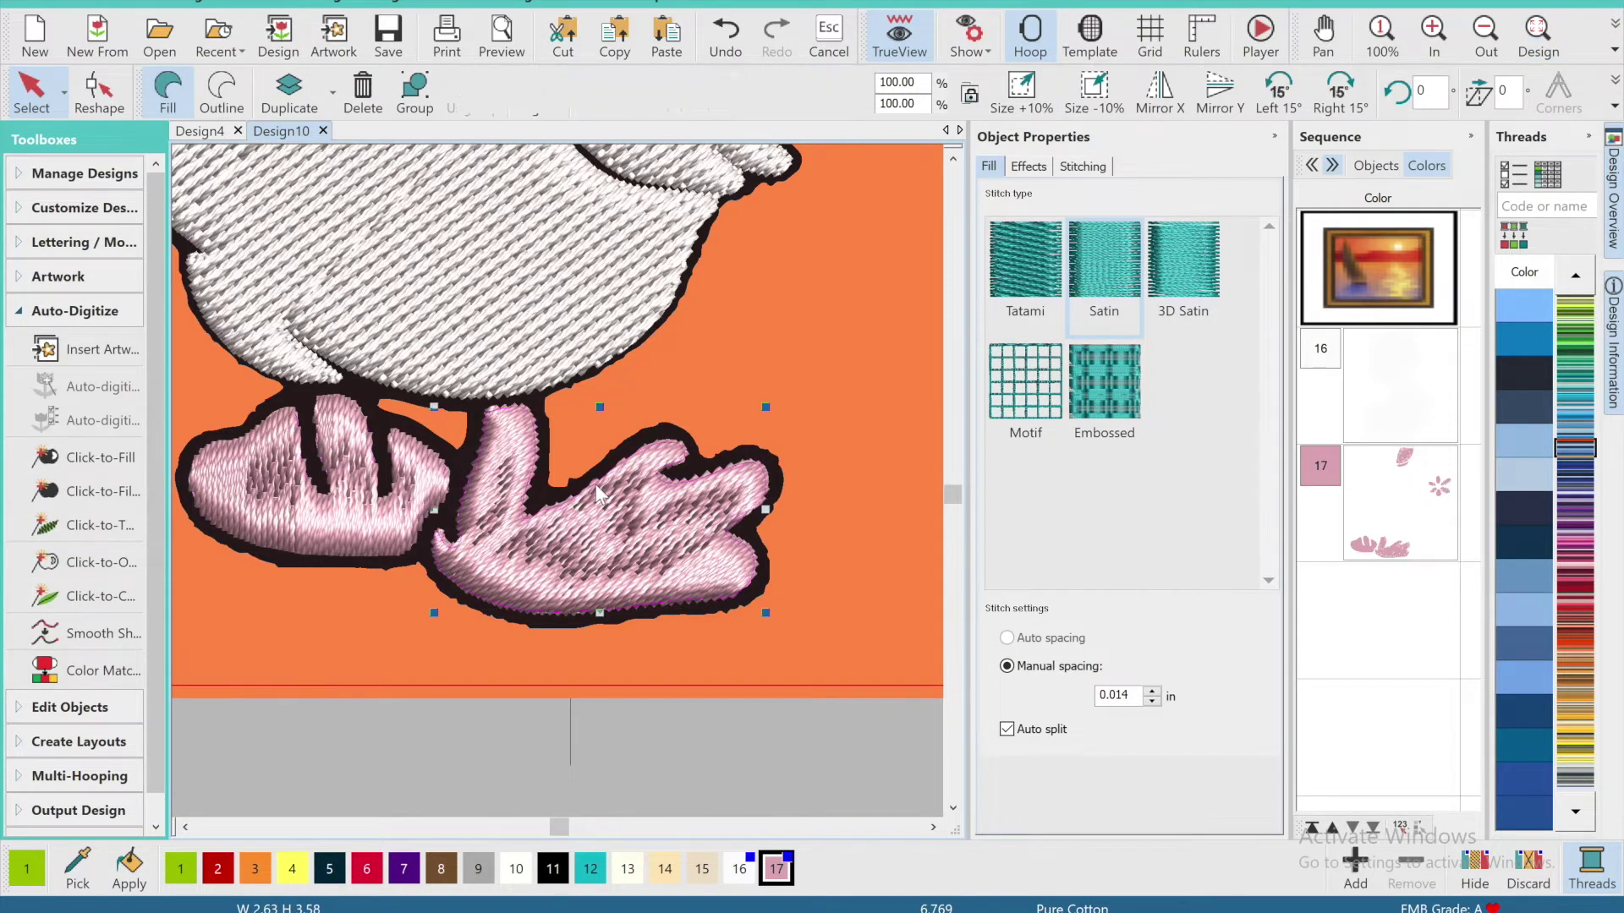
Reshape the duck's larger front foot by rotating its stitch angle to about 131°, then deselect it.
{"action": "left_click_drag", "start_coordinate": [670, 370], "coordinate": [524, 692]}
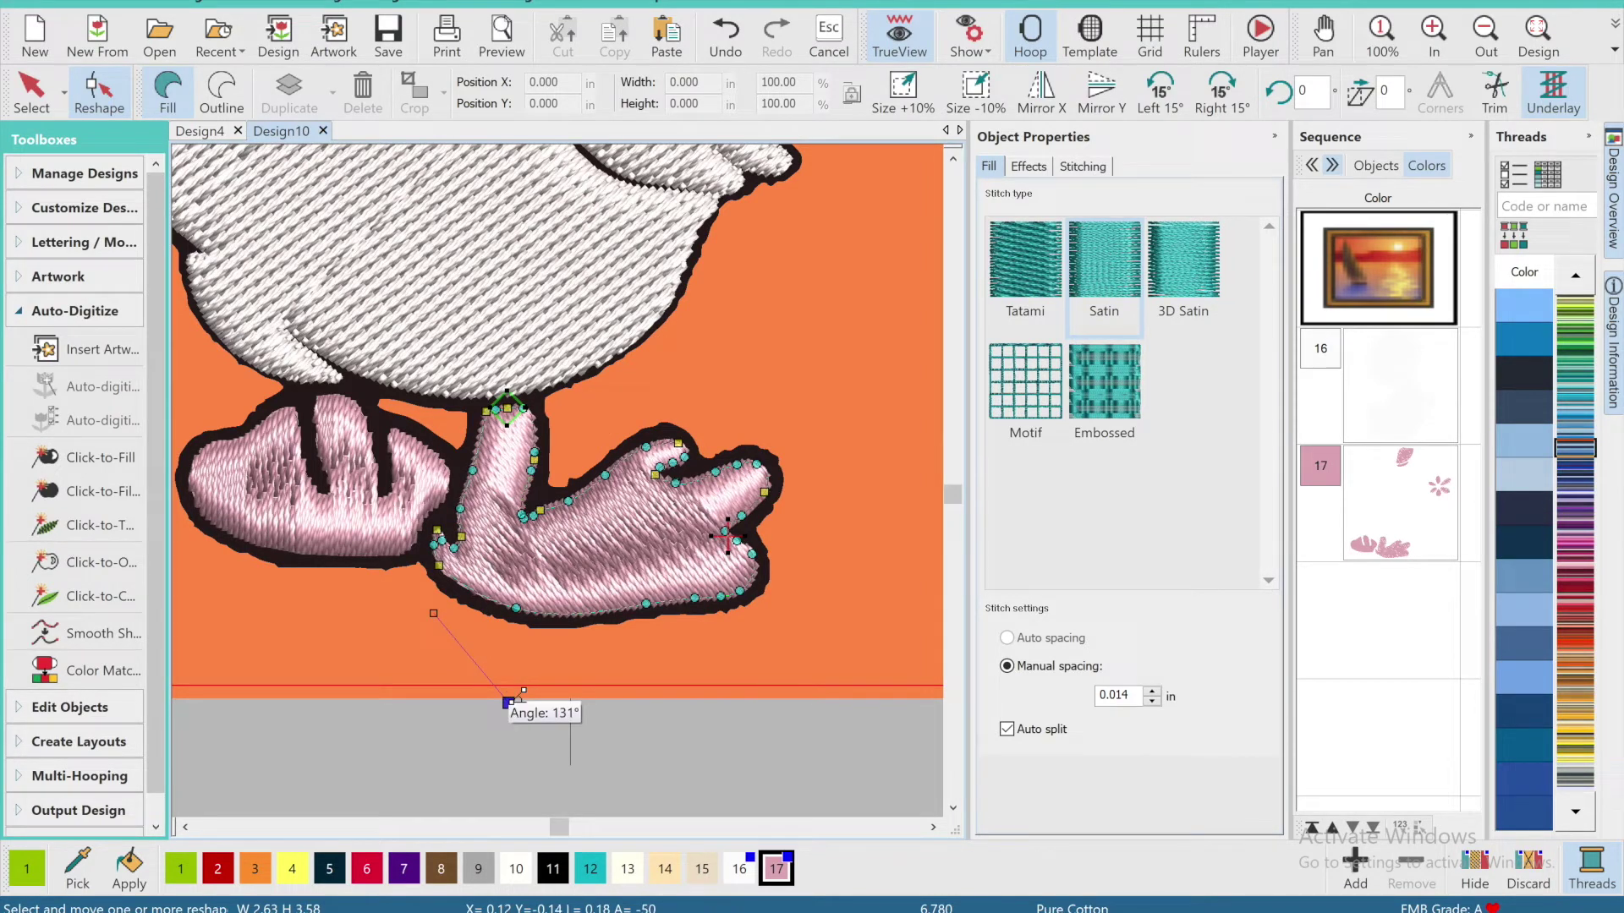
{"action": "left_click", "coordinate": [1533, 44]}
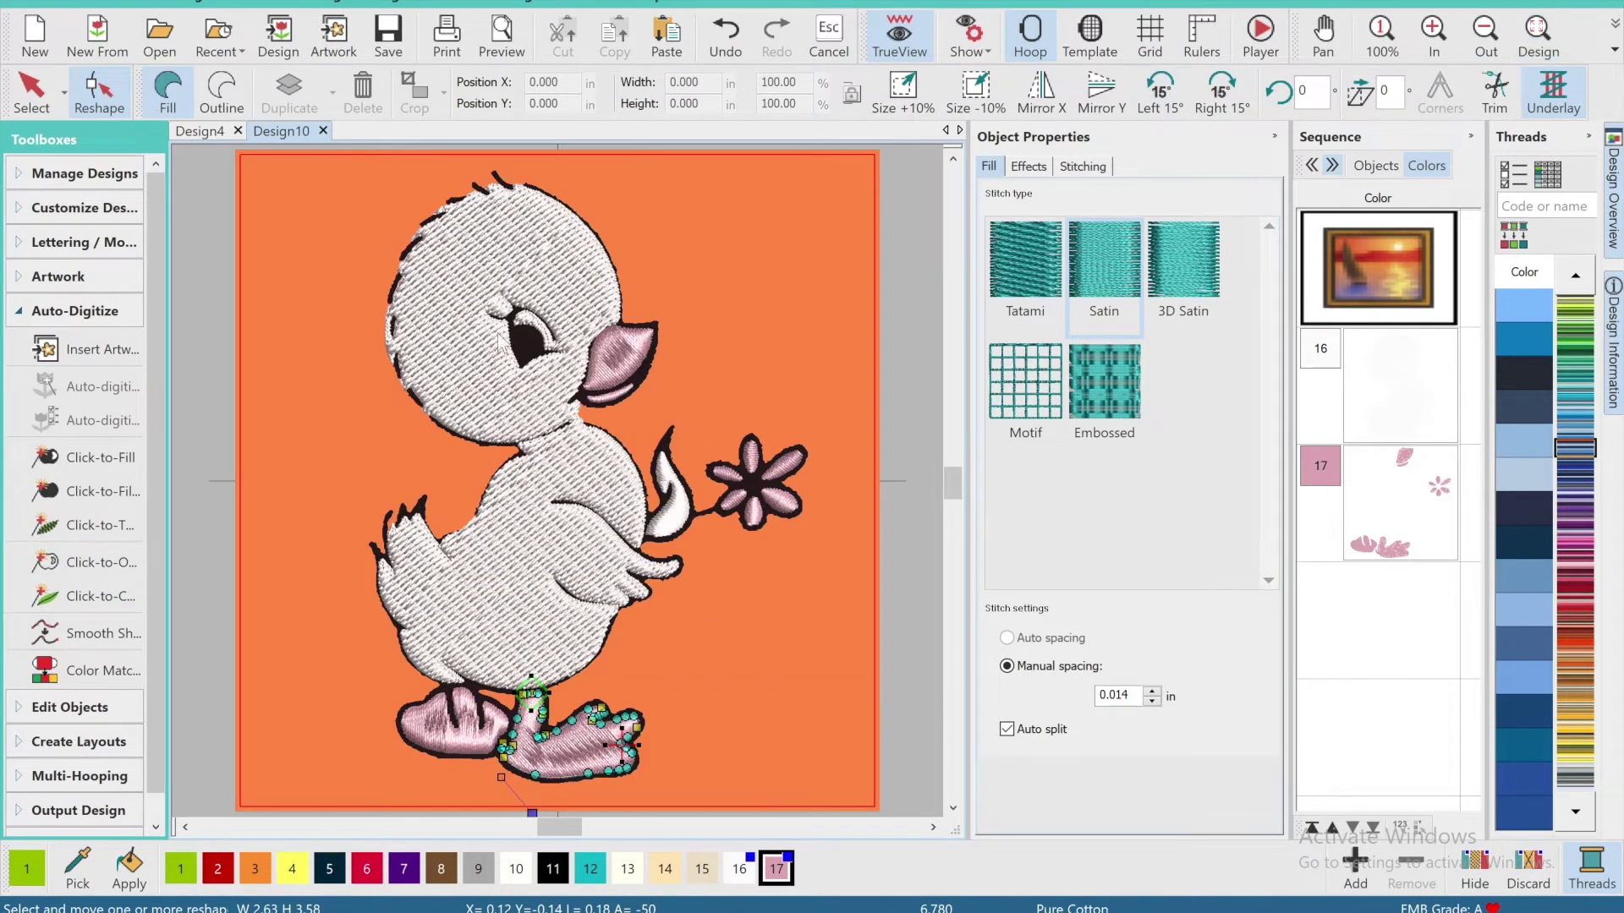
{"action": "left_click", "coordinate": [32, 91]}
{"action": "left_click", "coordinate": [237, 431]}
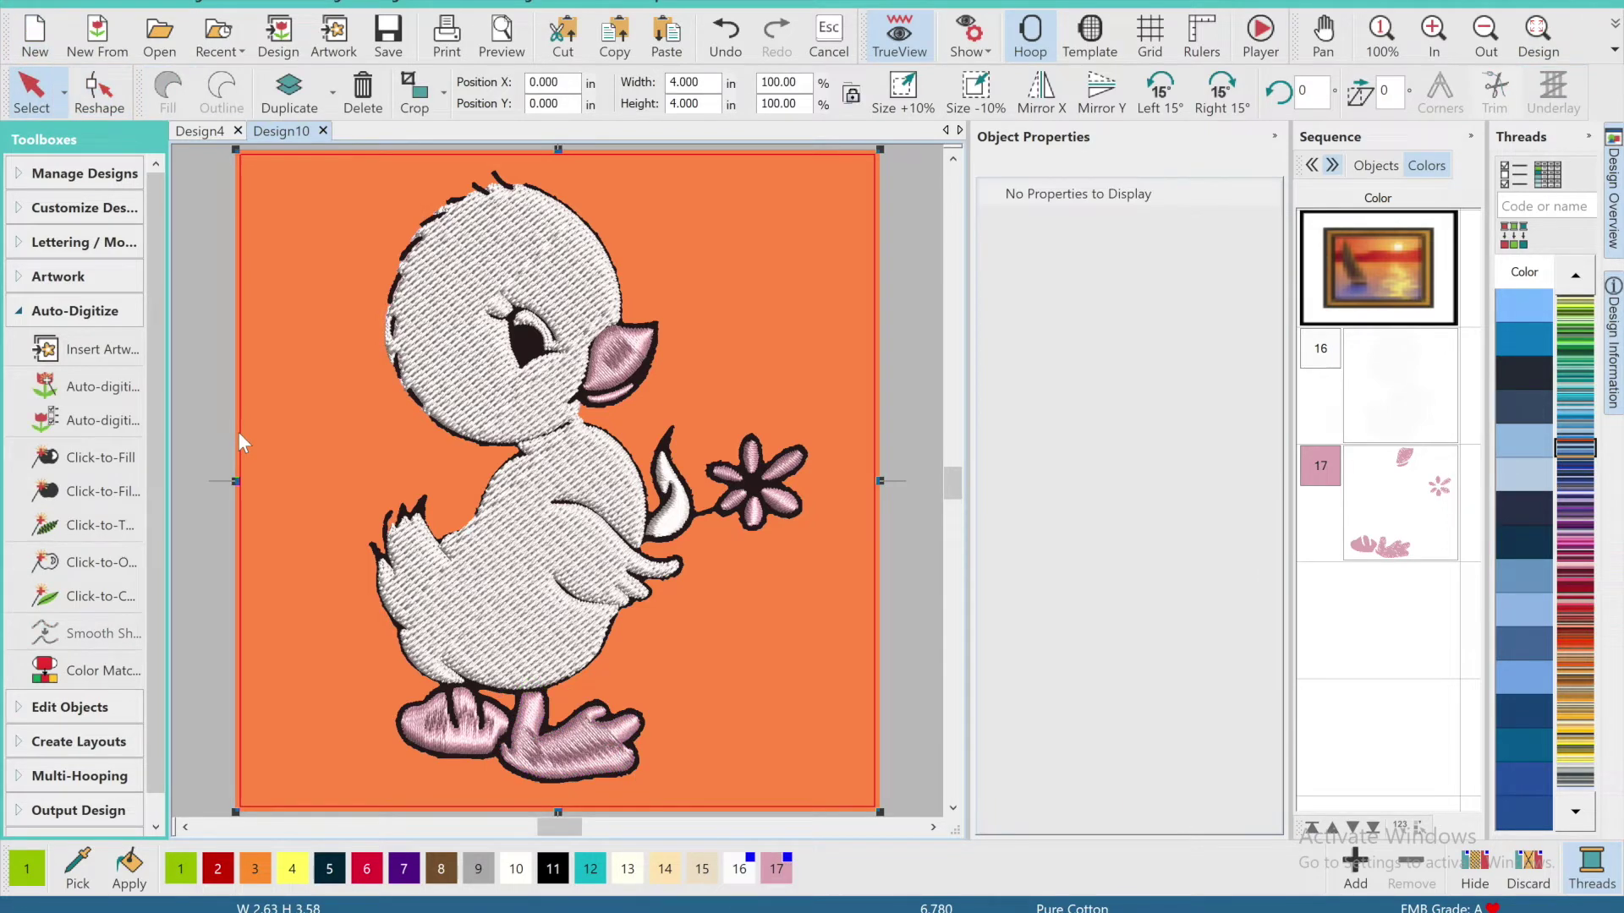
{"action": "left_click", "coordinate": [175, 462]}
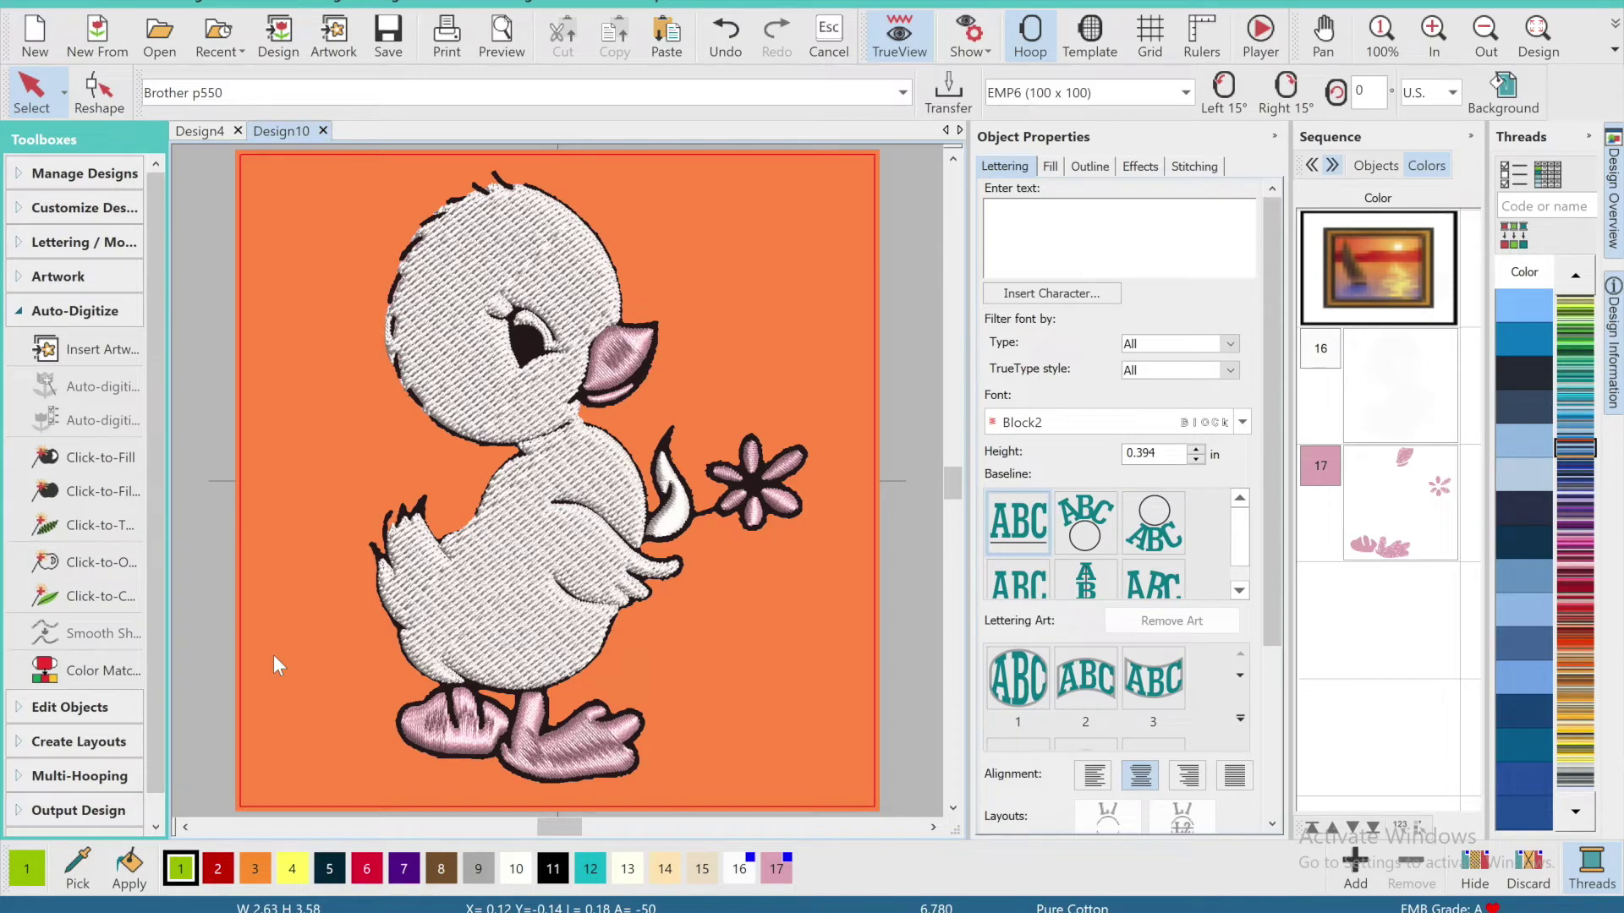
Digitize the connected black outline of the forehead and beak with Click-to-Fill, keeping its holes.
{"action": "left_click", "coordinate": [95, 456]}
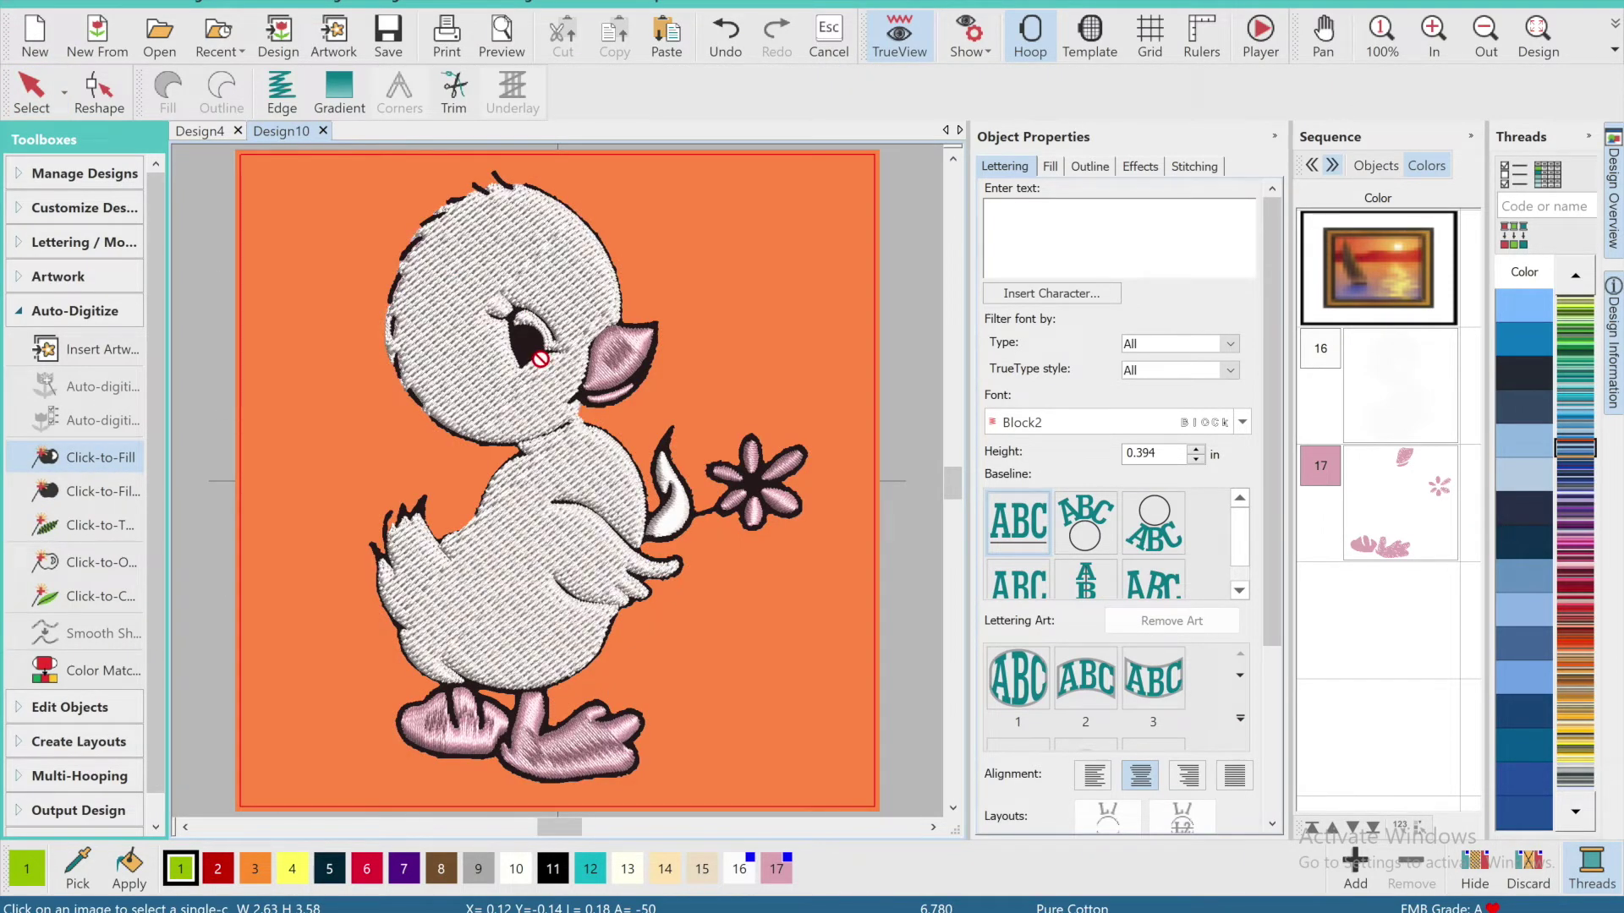
{"action": "left_click", "coordinate": [1323, 36]}
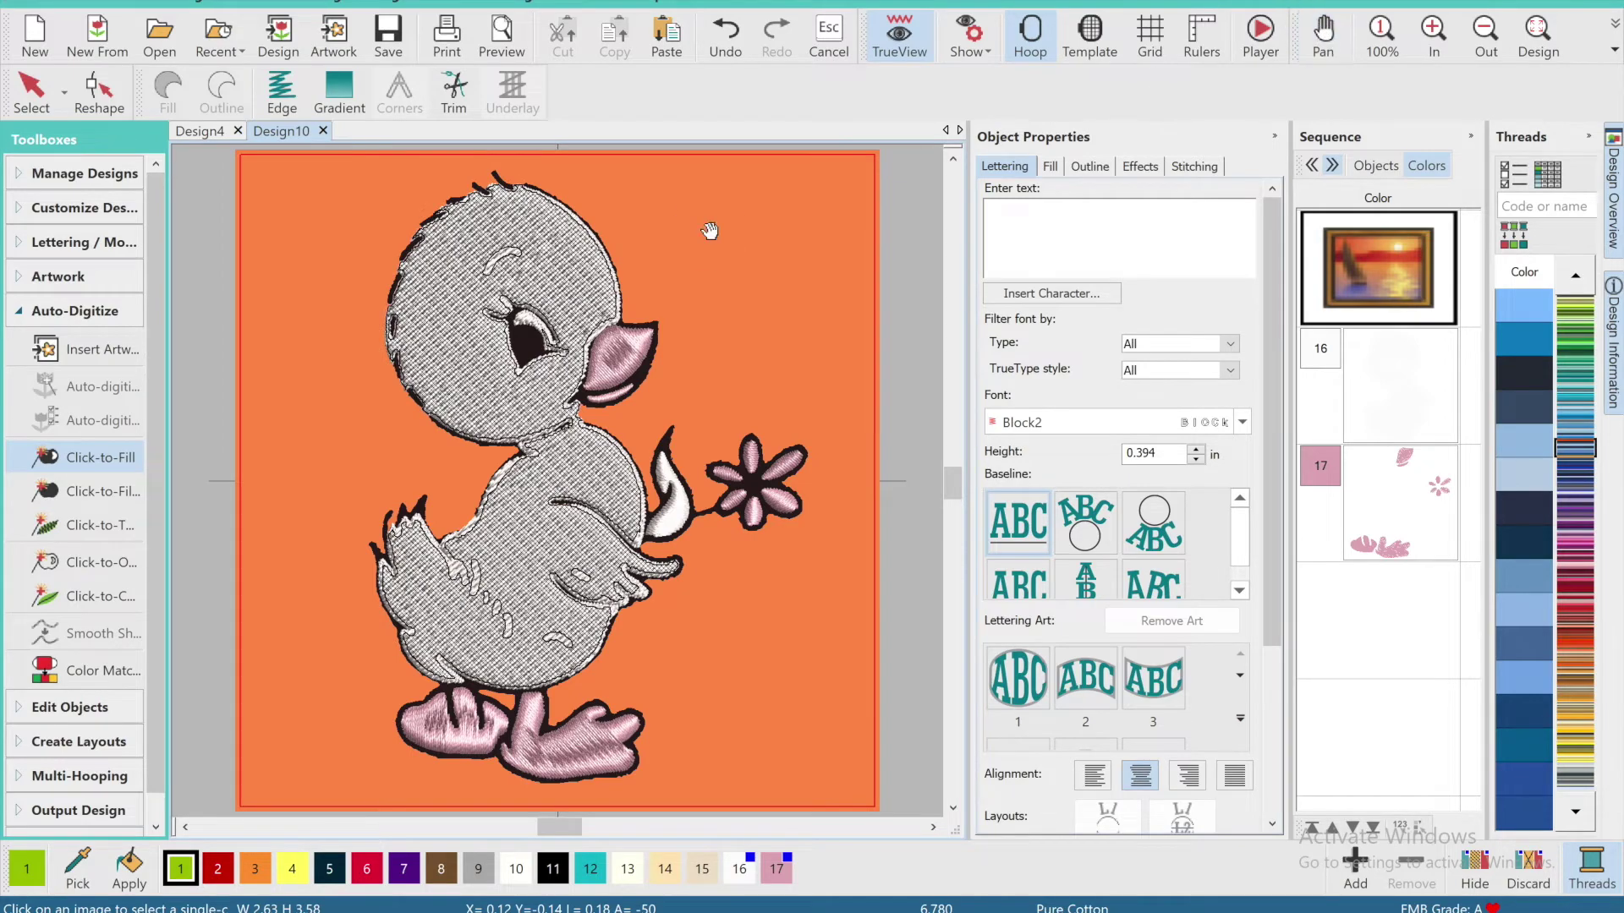
{"action": "left_click_drag", "start_coordinate": [710, 239], "coordinate": [764, 368]}
{"action": "left_click", "coordinate": [1433, 36]}
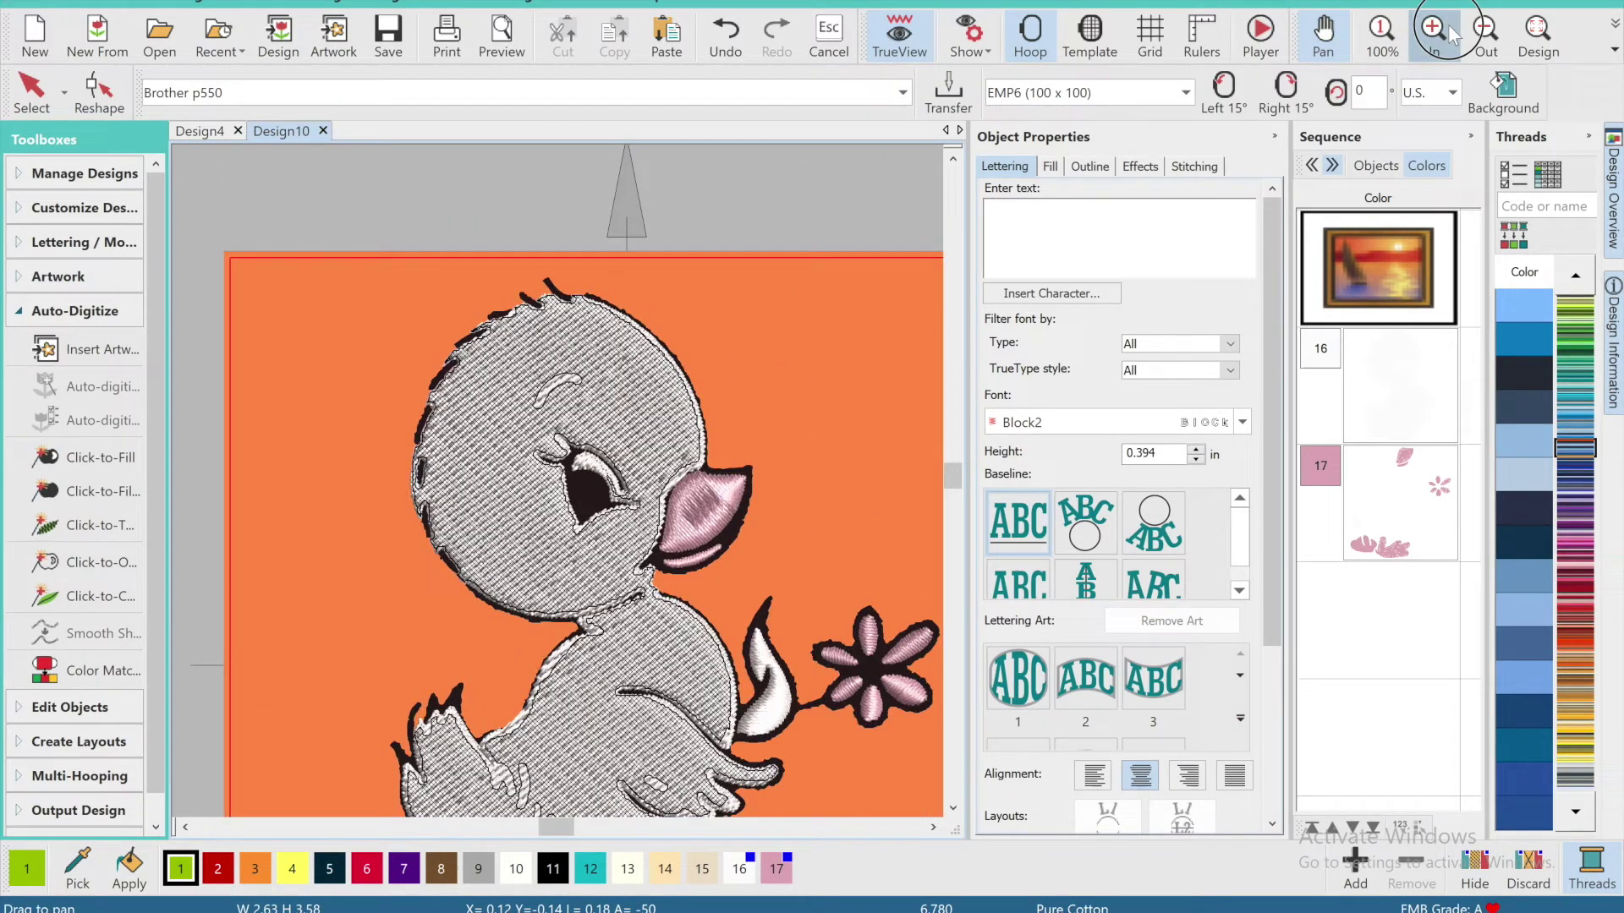
{"action": "left_click", "coordinate": [1450, 35]}
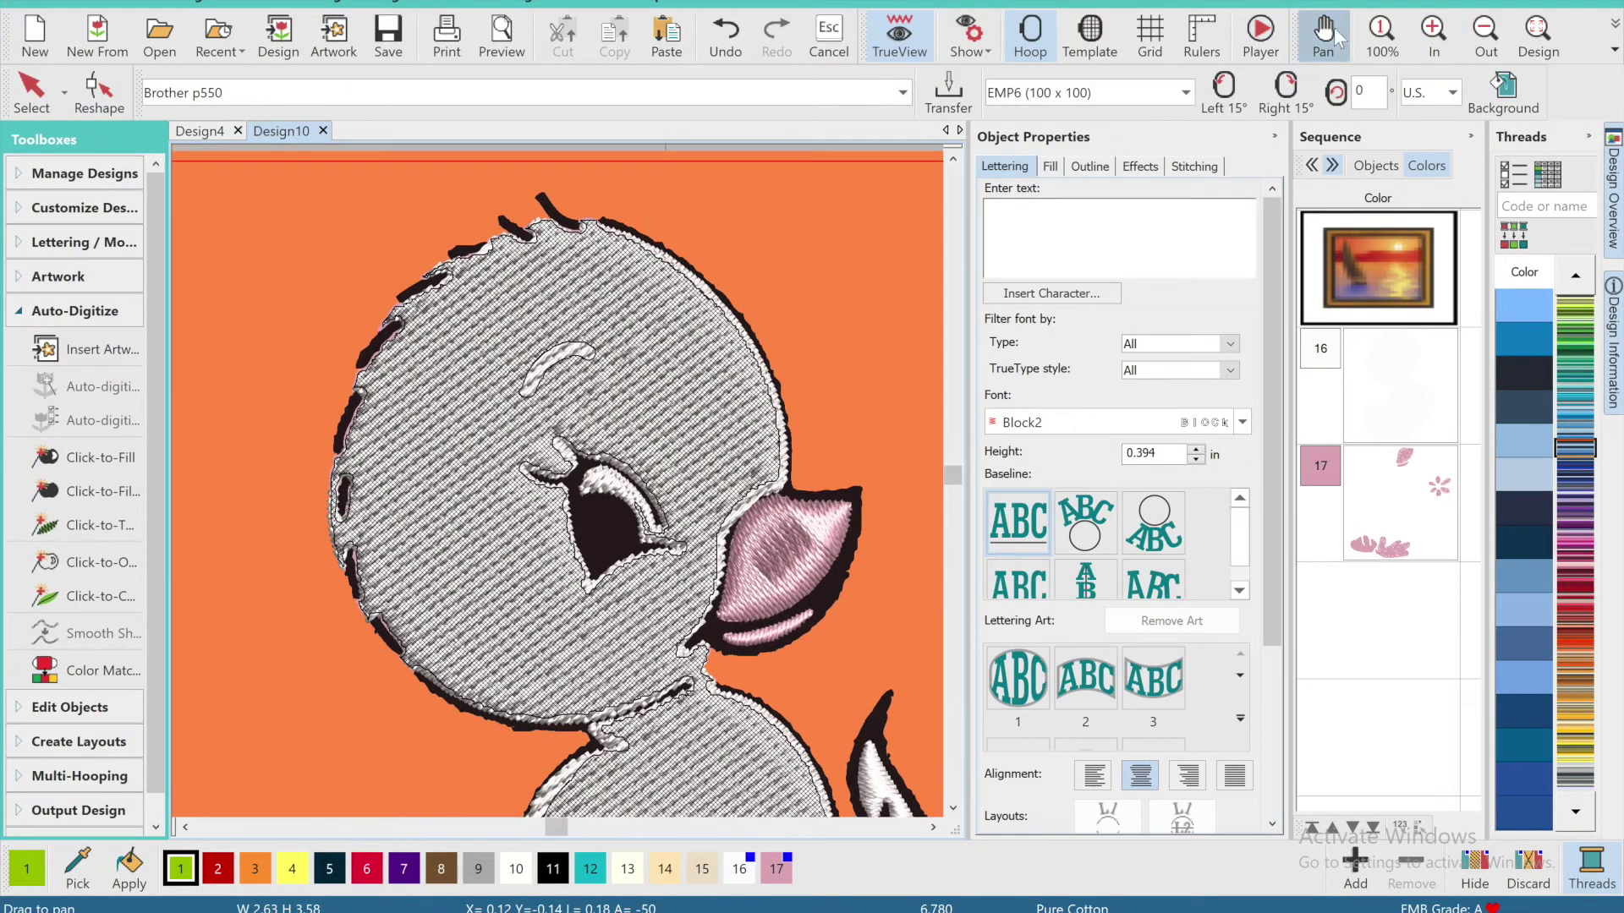
{"action": "key", "text": "Escape"}
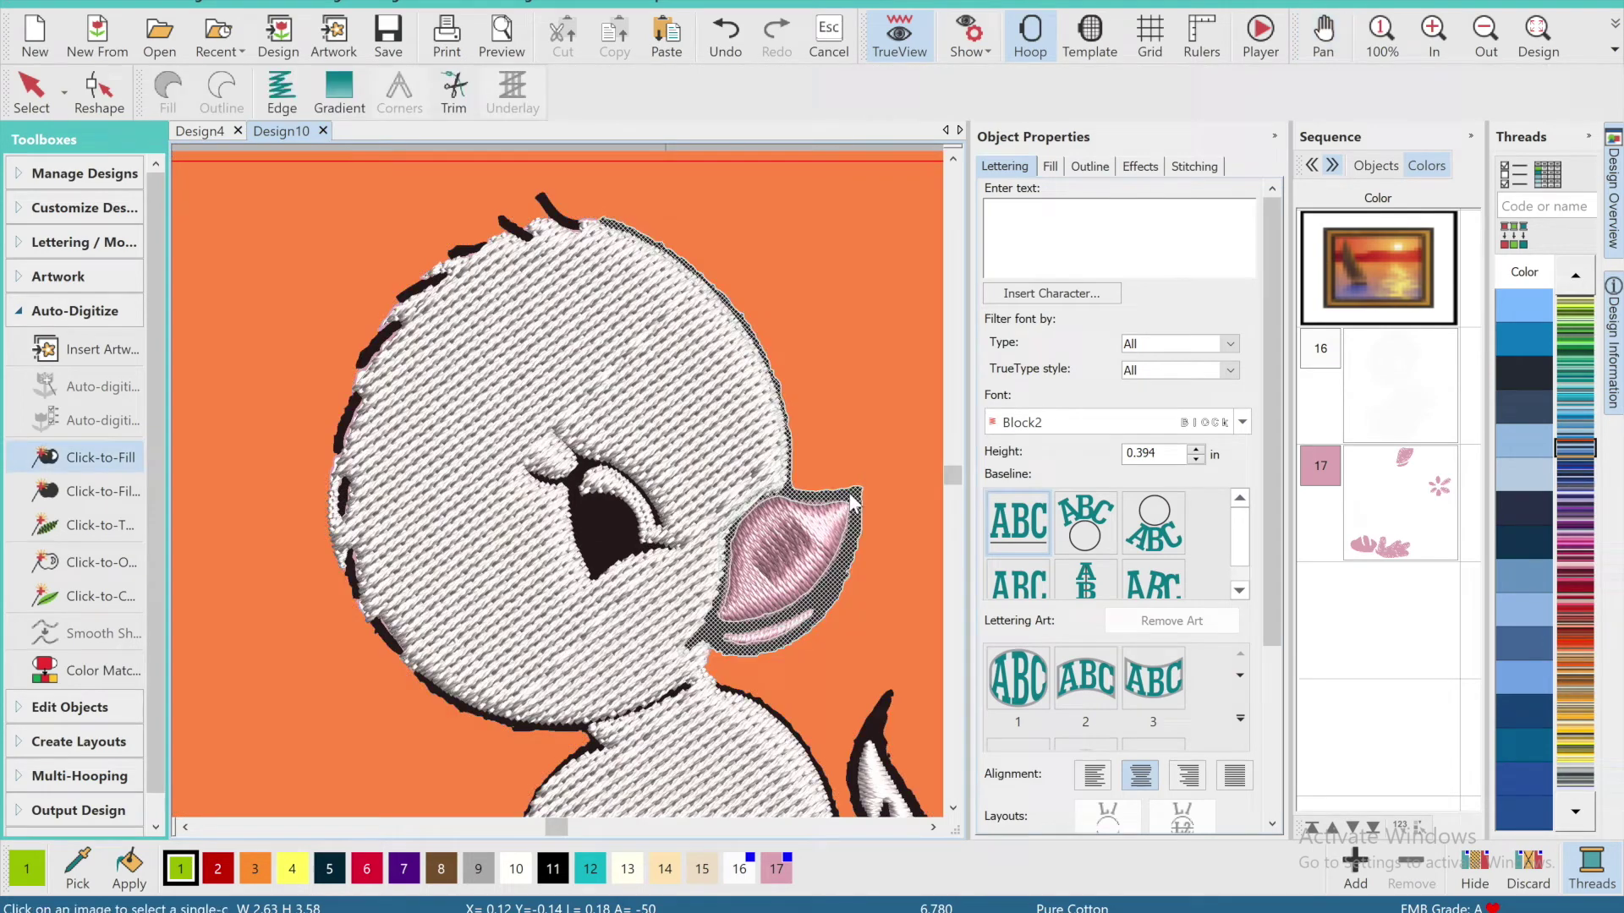
{"action": "left_click", "coordinate": [848, 493]}
Smooth the shape of the black forehead and beak outline and change its stitch type to Satin.
{"action": "left_click", "coordinate": [32, 88]}
{"action": "left_click", "coordinate": [82, 636]}
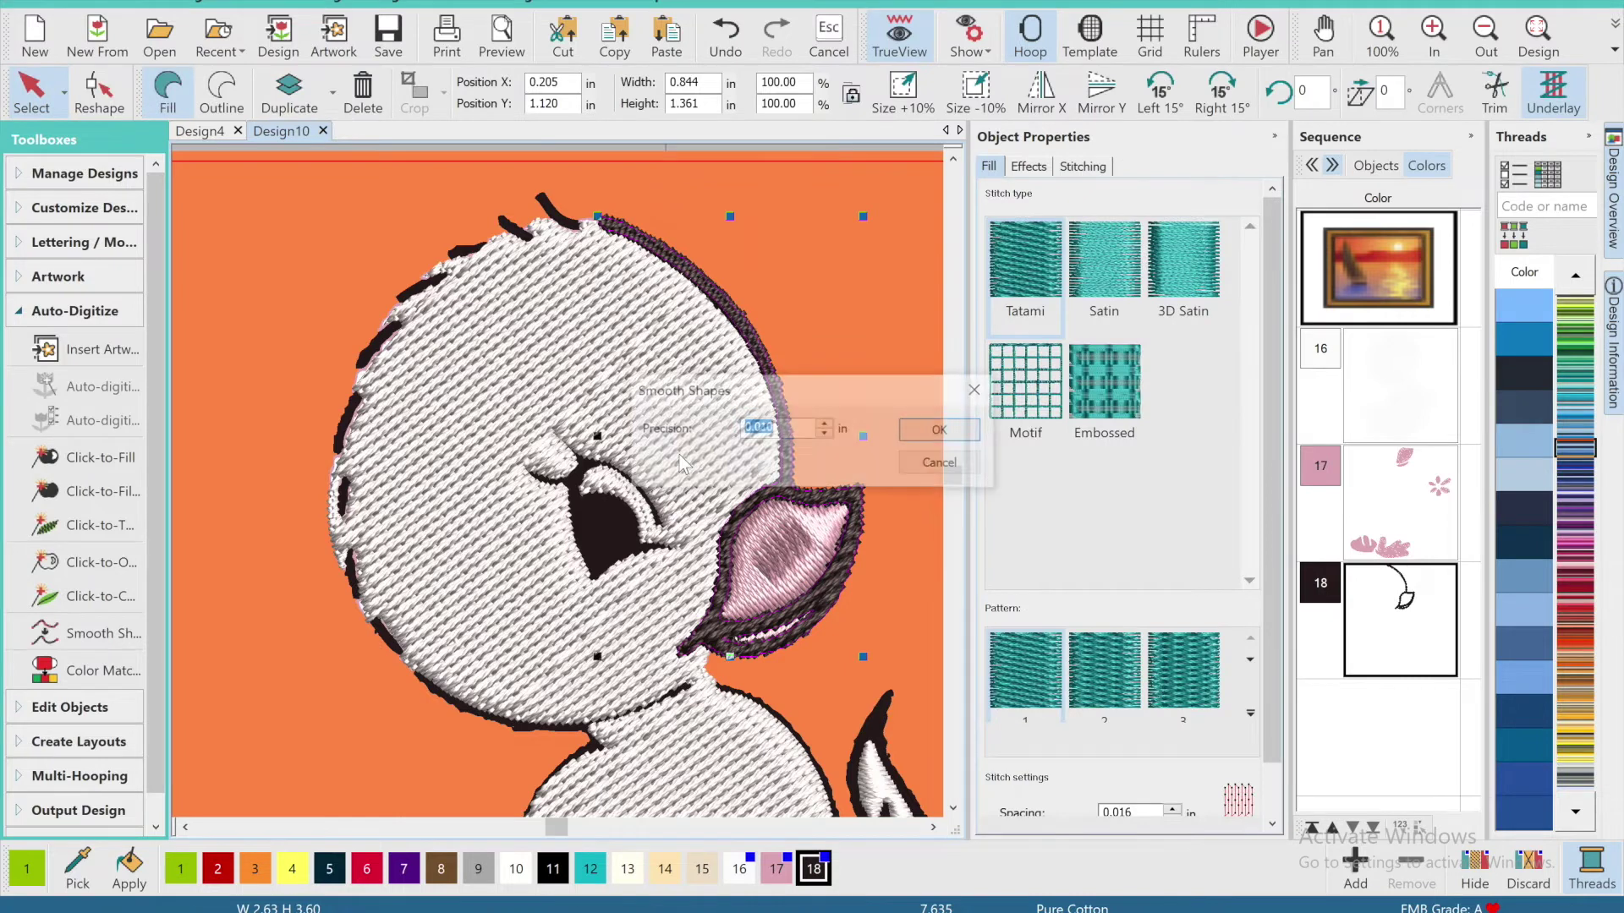
{"action": "left_click", "coordinate": [942, 429]}
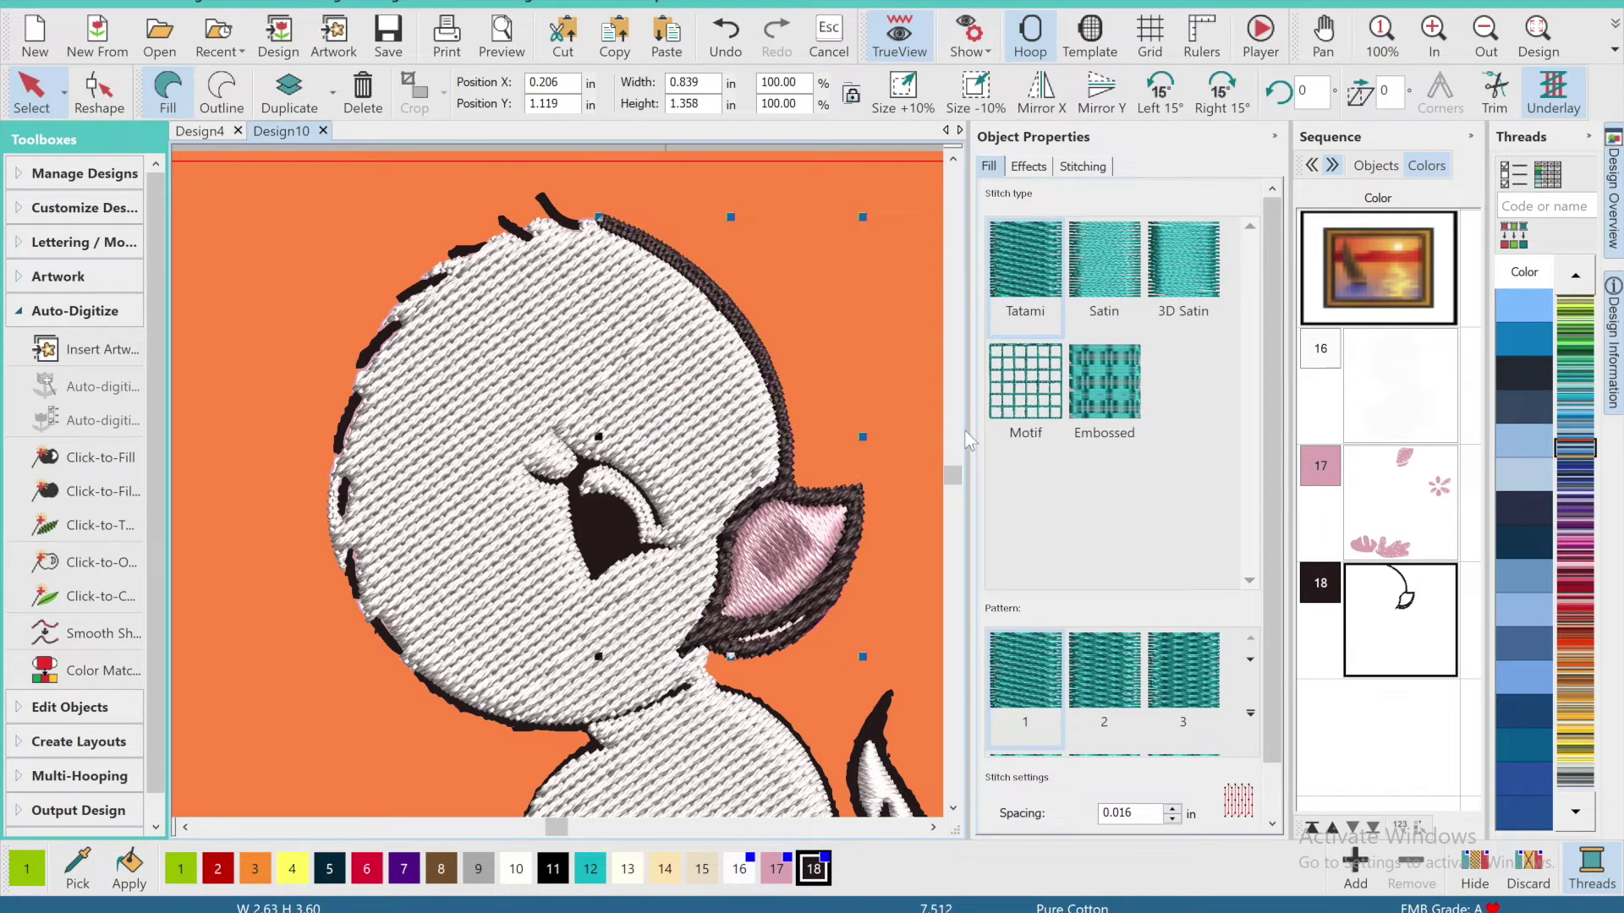
{"action": "left_click", "coordinate": [1142, 284]}
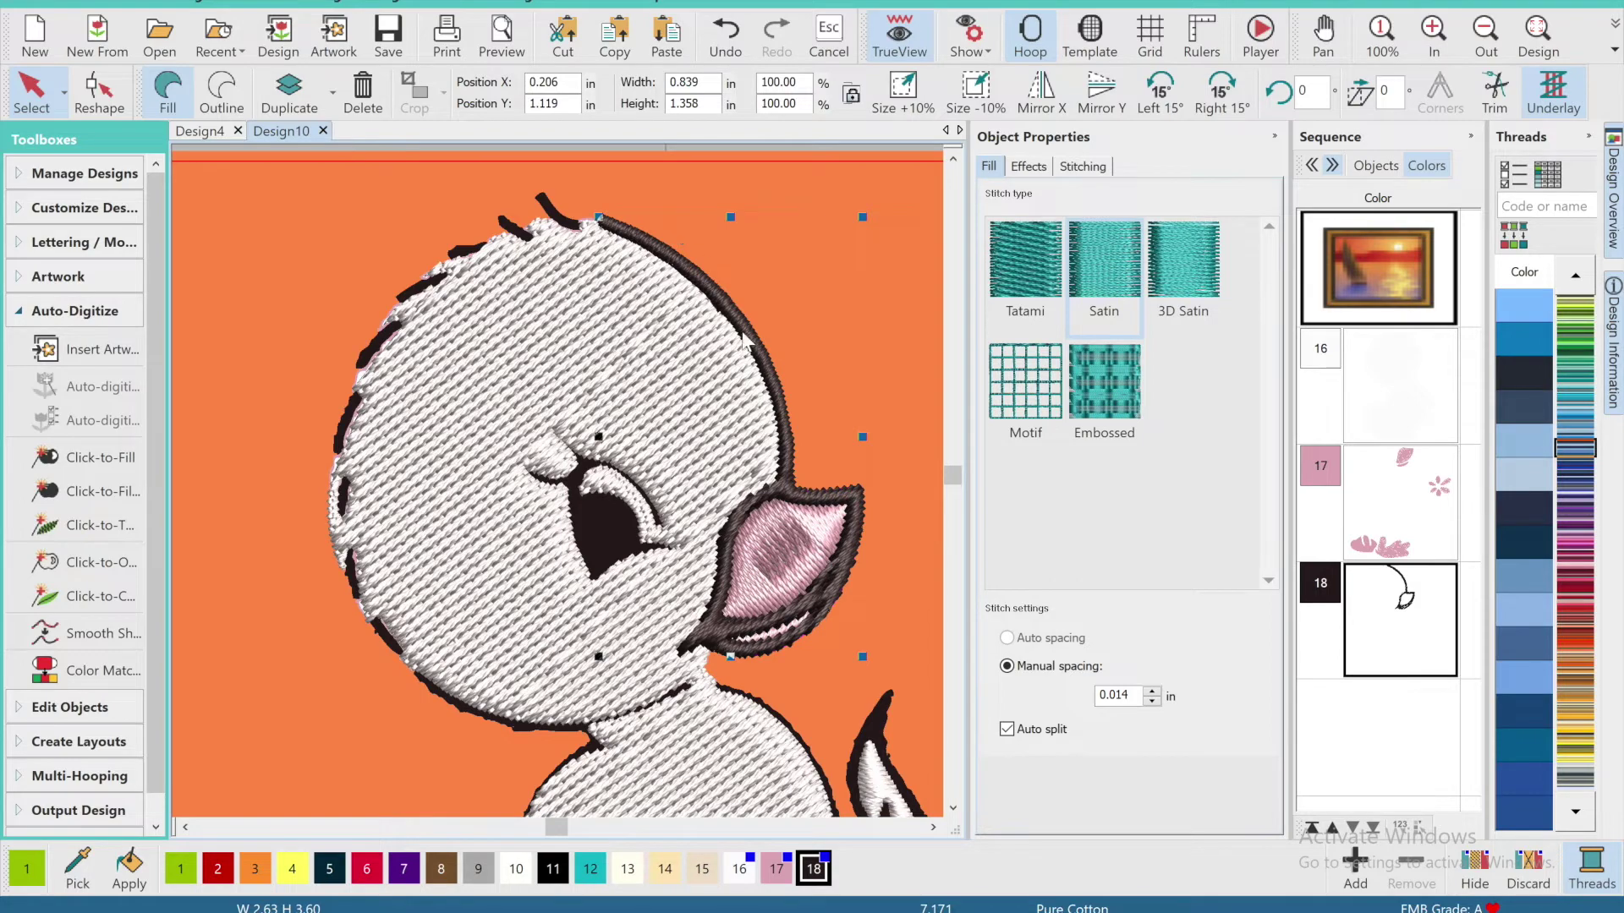
Reshape the black beak outline by adjusting the nodes of the narrow opening around the pink lower beak.
{"action": "left_click", "coordinate": [933, 827]}
{"action": "left_click", "coordinate": [933, 827]}
{"action": "left_click", "coordinate": [932, 827]}
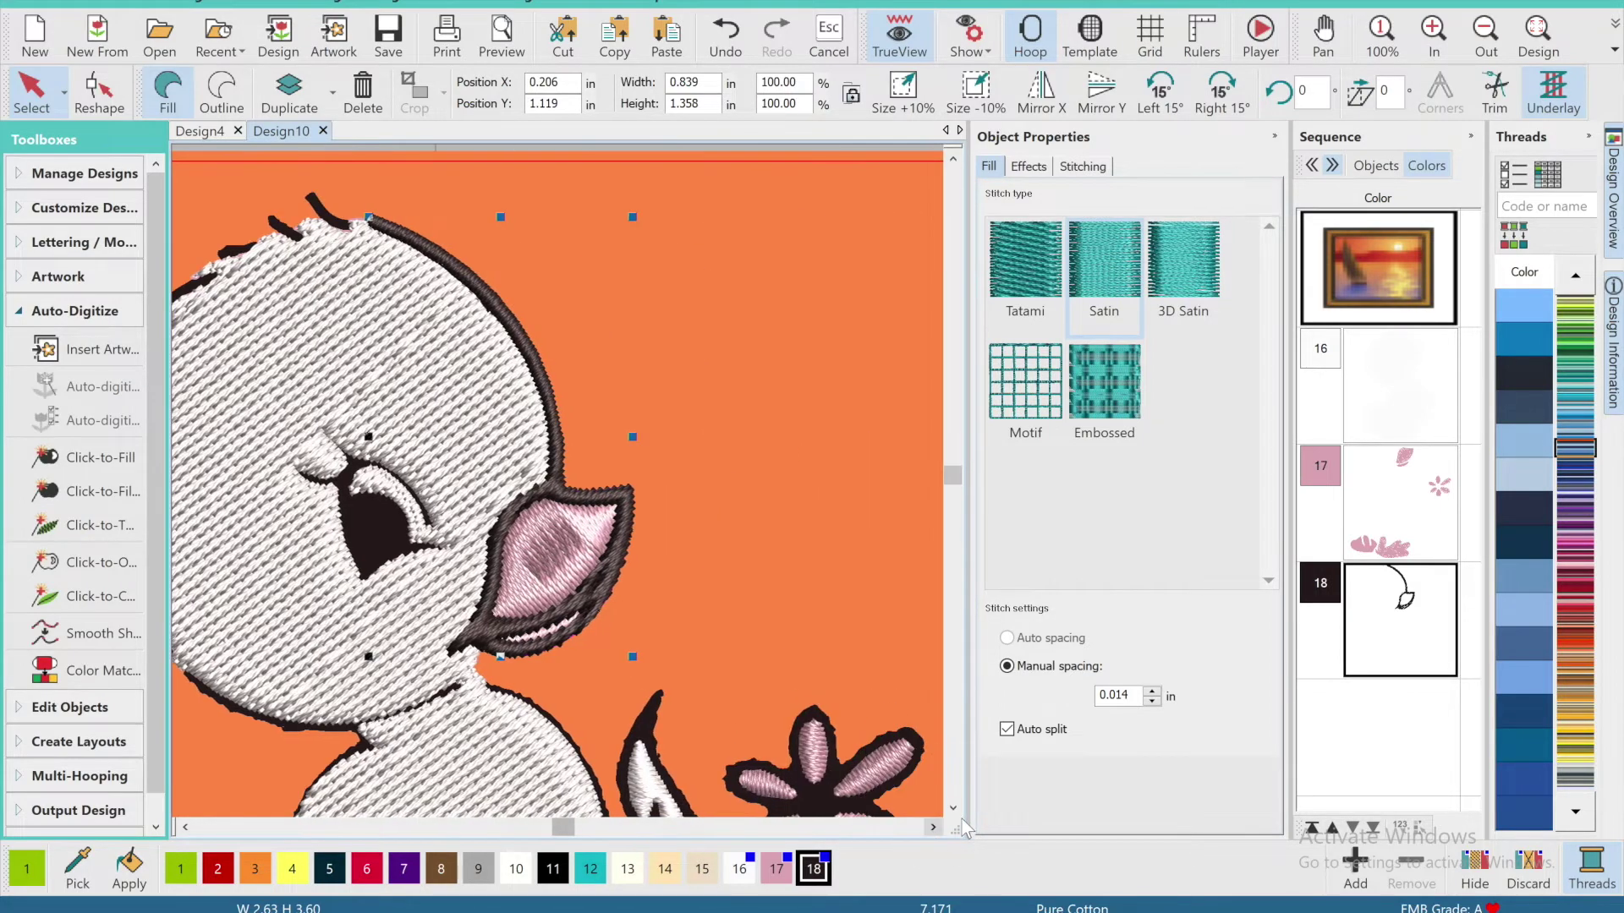
{"action": "left_click", "coordinate": [952, 807]}
{"action": "left_click", "coordinate": [1451, 48]}
{"action": "left_click", "coordinate": [1451, 48]}
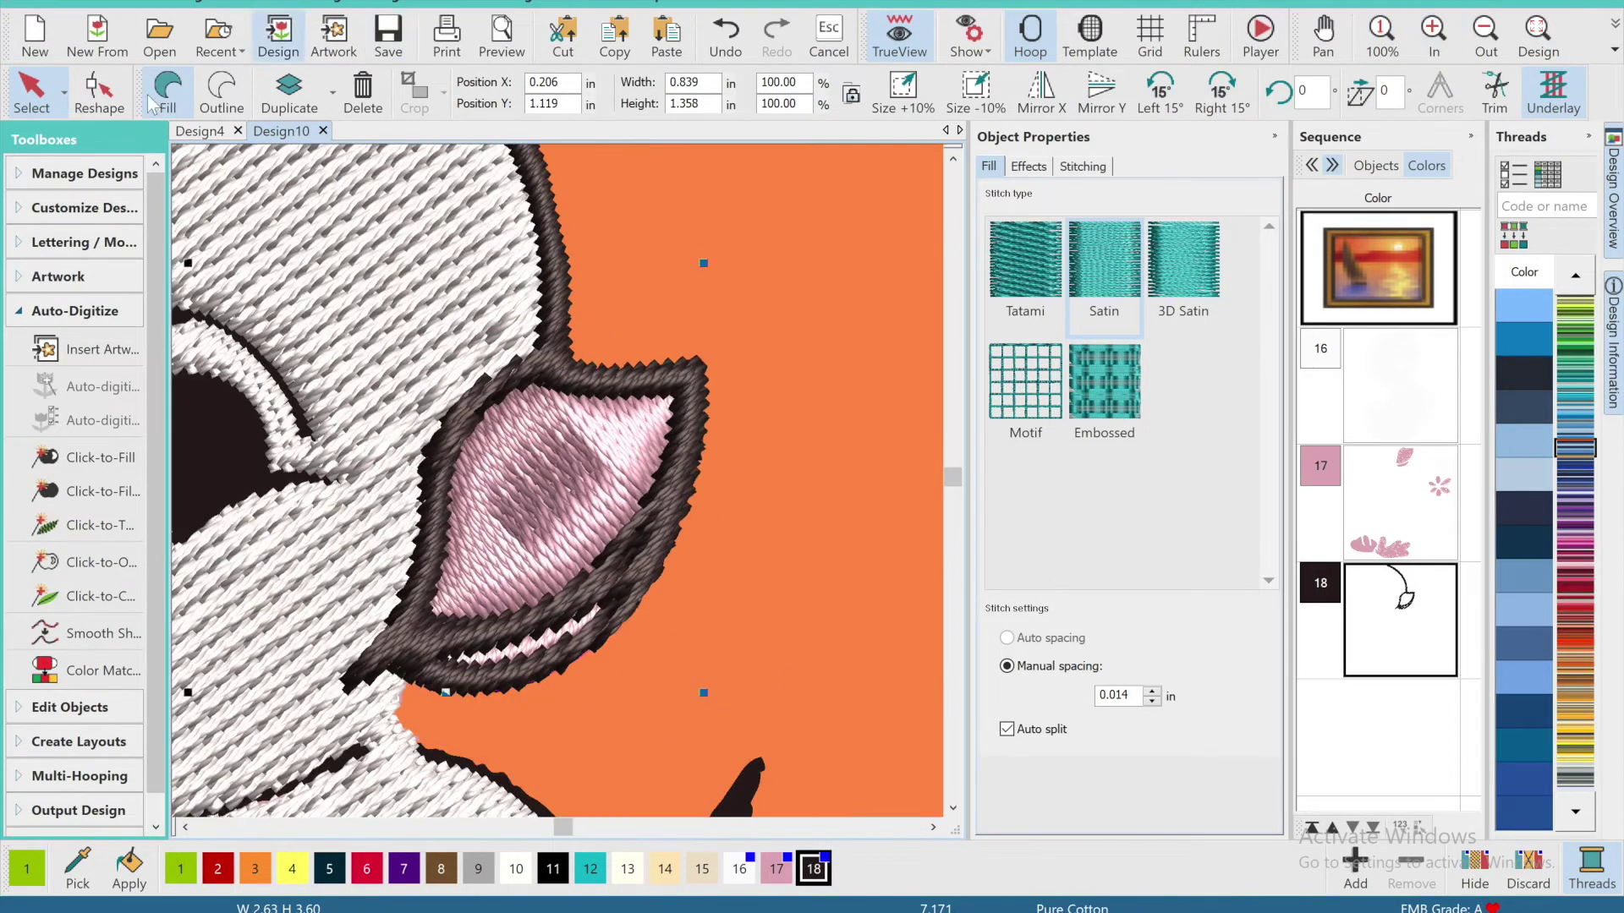
{"action": "left_click", "coordinate": [99, 93]}
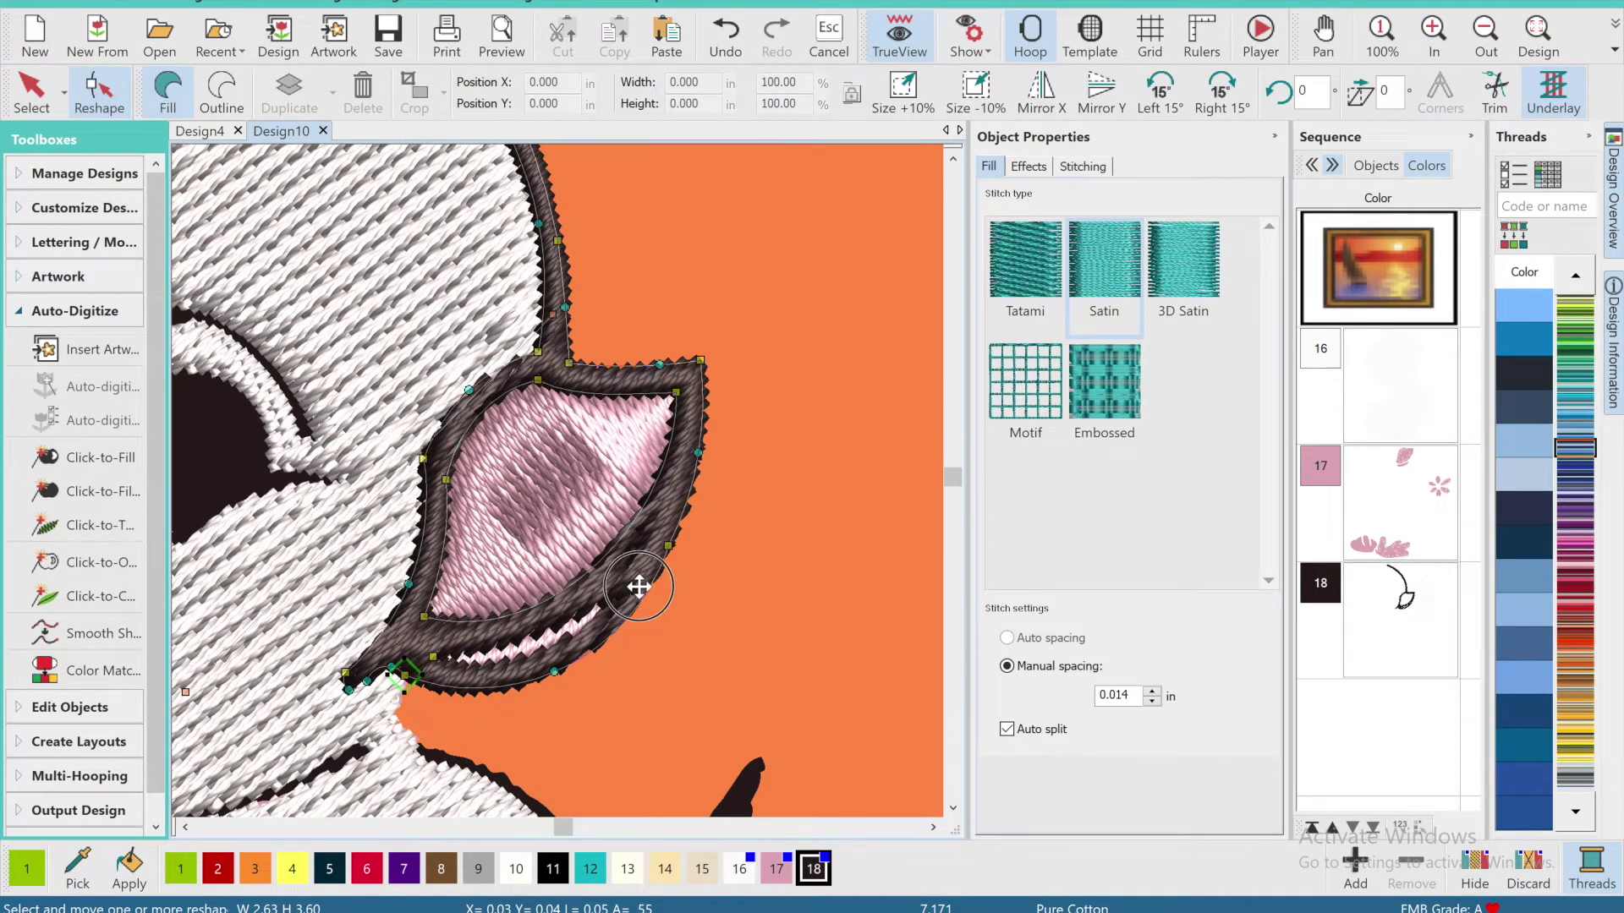
{"action": "left_click", "coordinate": [726, 38]}
{"action": "left_click", "coordinate": [514, 663]}
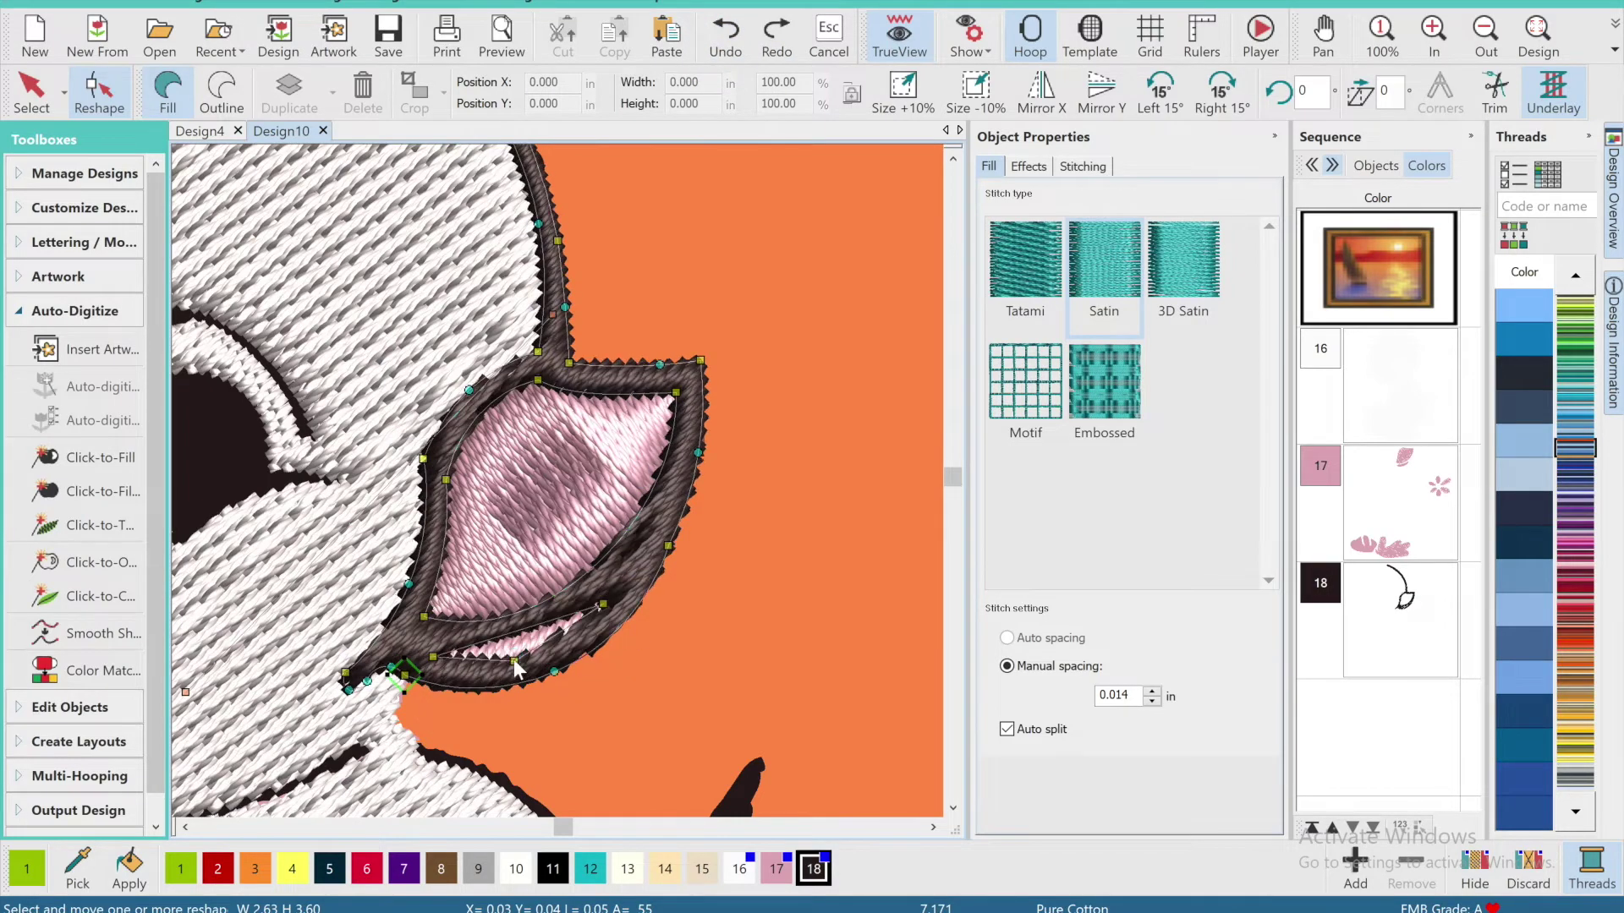
{"action": "left_click_drag", "start_coordinate": [514, 664], "coordinate": [510, 673]}
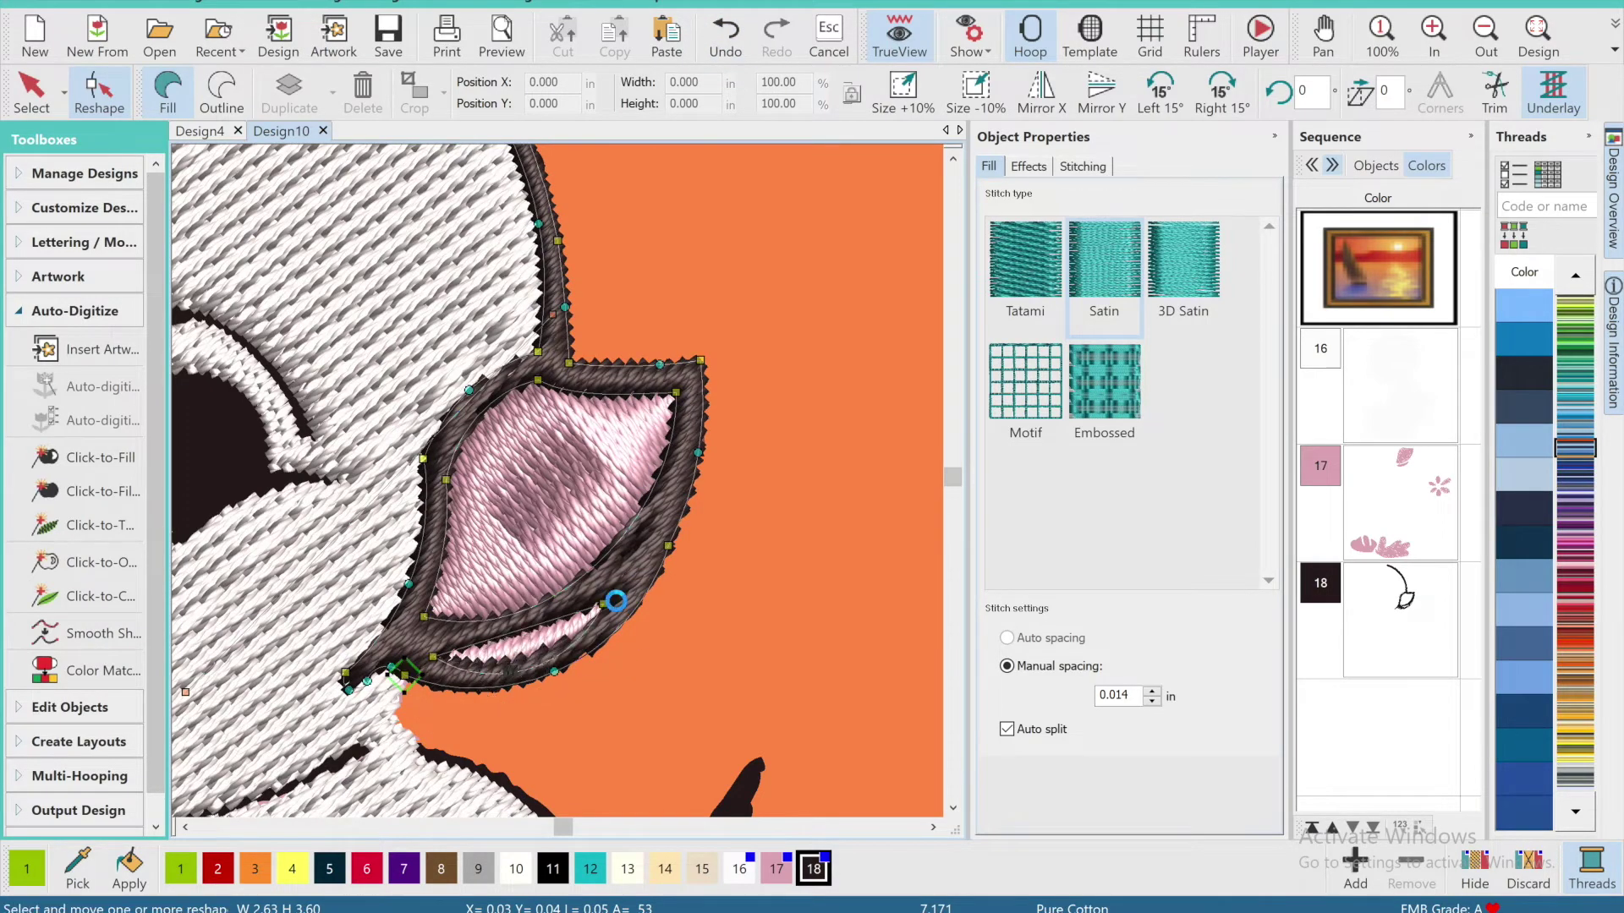
{"action": "mouse_move", "coordinate": [603, 603]}
{"action": "left_mouse_down"}
{"action": "mouse_move", "coordinate": [620, 605]}
{"action": "mouse_move", "coordinate": [639, 562]}
{"action": "mouse_move", "coordinate": [611, 600]}
{"action": "left_mouse_up"}
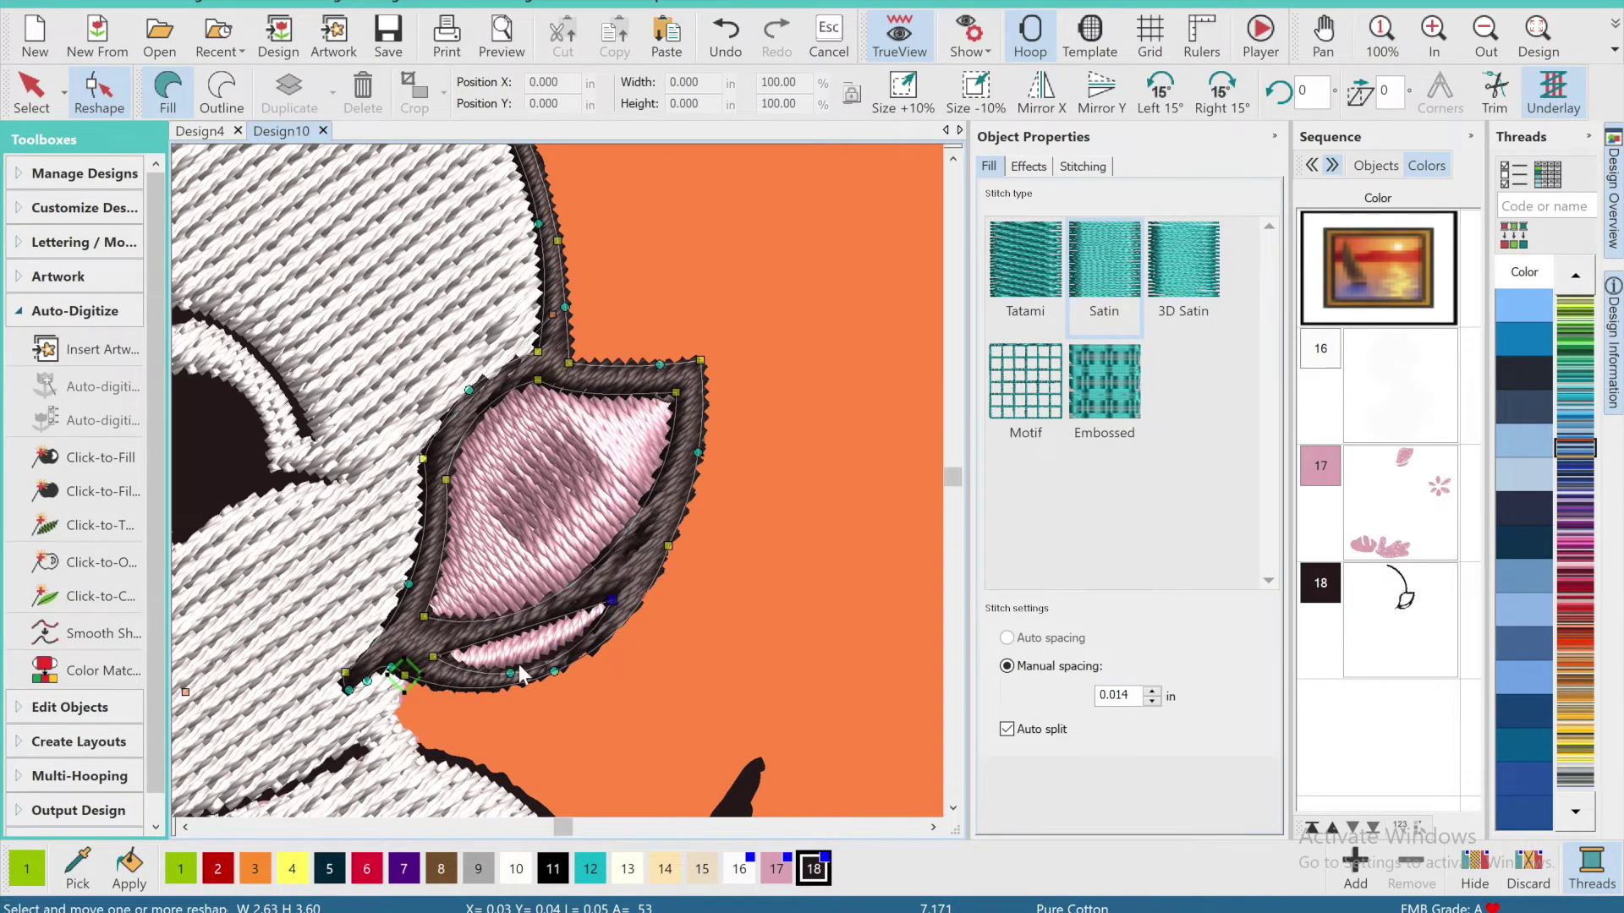
{"action": "left_click", "coordinate": [511, 672]}
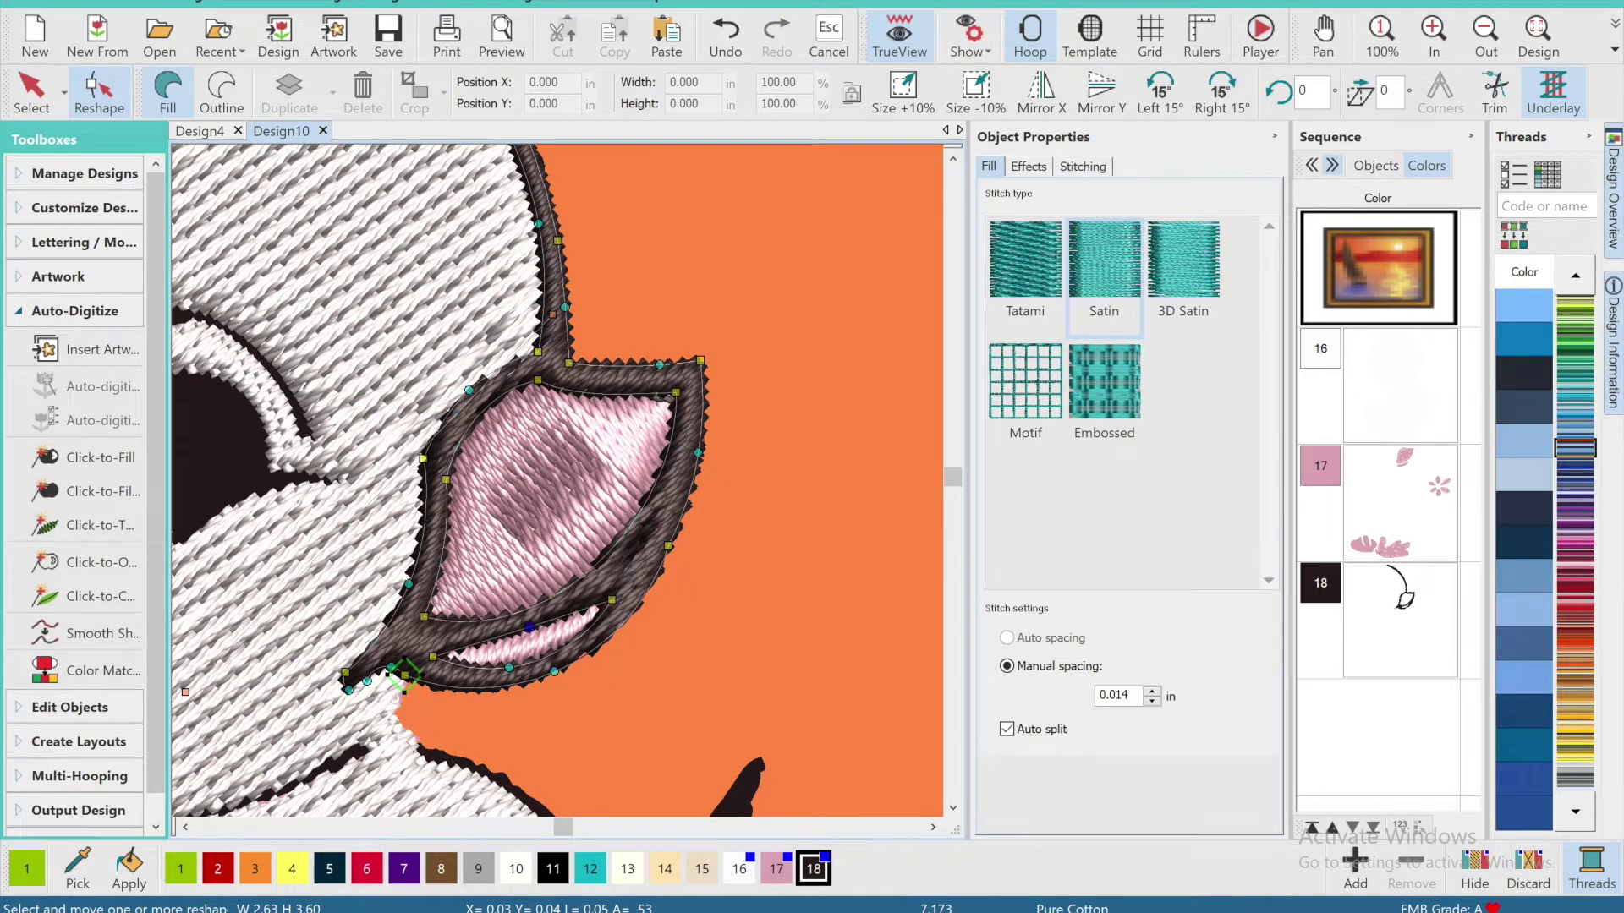
Digitize the five black dashes along the crown and upper back of the duck's head with Click-to-Fill, keeping their holes.
{"action": "left_click", "coordinate": [1486, 34]}
{"action": "left_click", "coordinate": [1323, 38]}
{"action": "left_click_drag", "start_coordinate": [670, 341], "coordinate": [815, 336]}
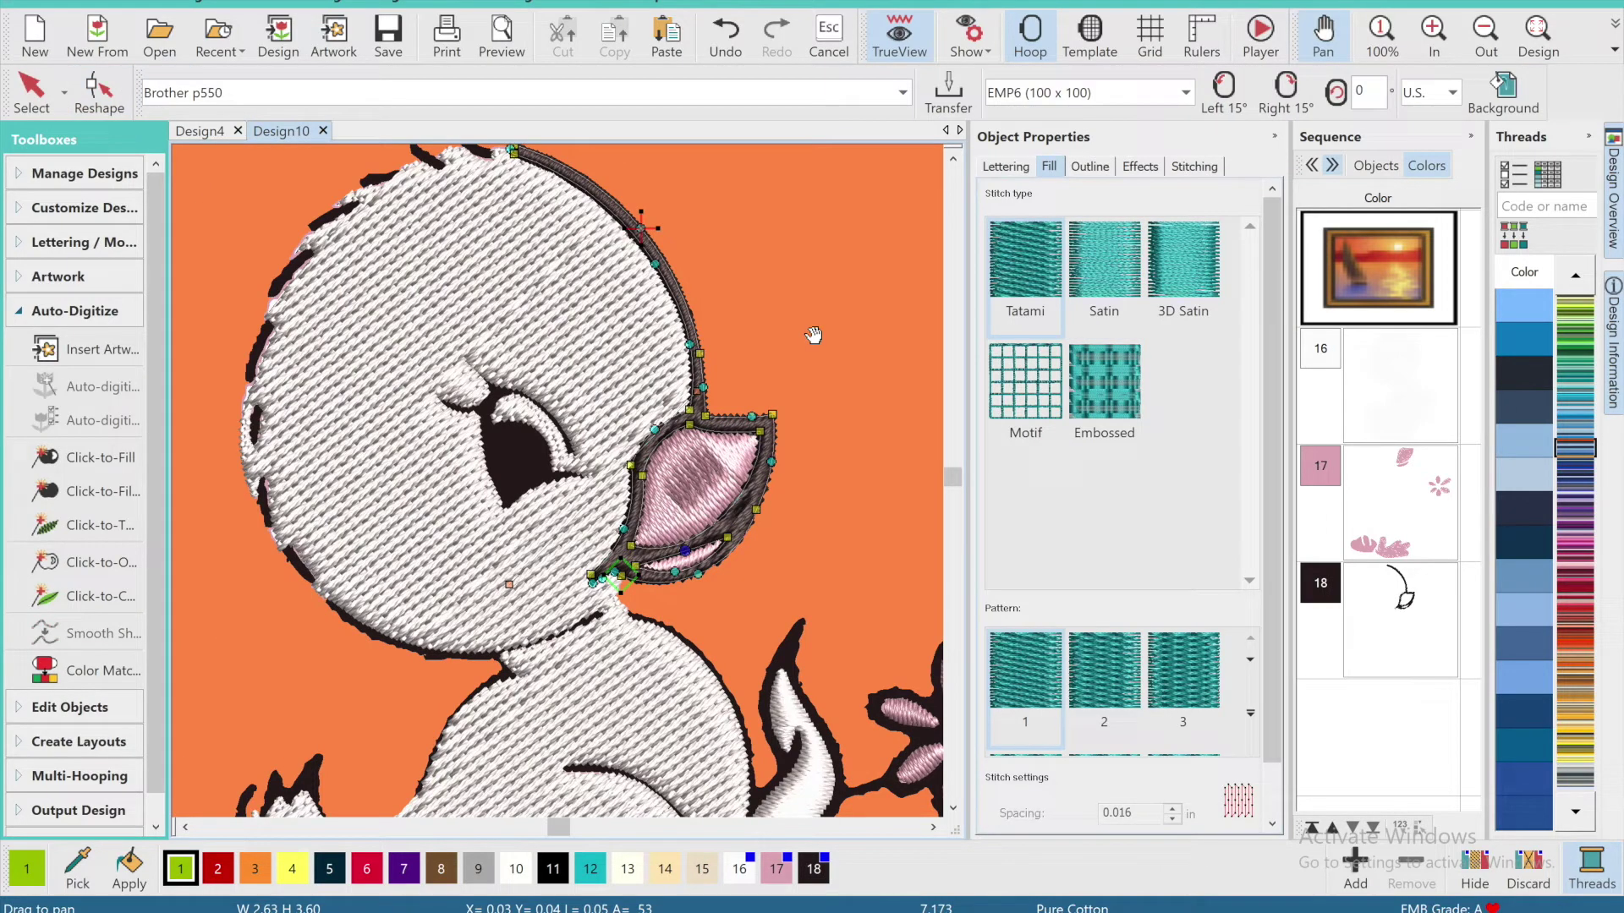
{"action": "left_click", "coordinate": [1433, 34]}
{"action": "left_click_drag", "start_coordinate": [646, 362], "coordinate": [607, 490]}
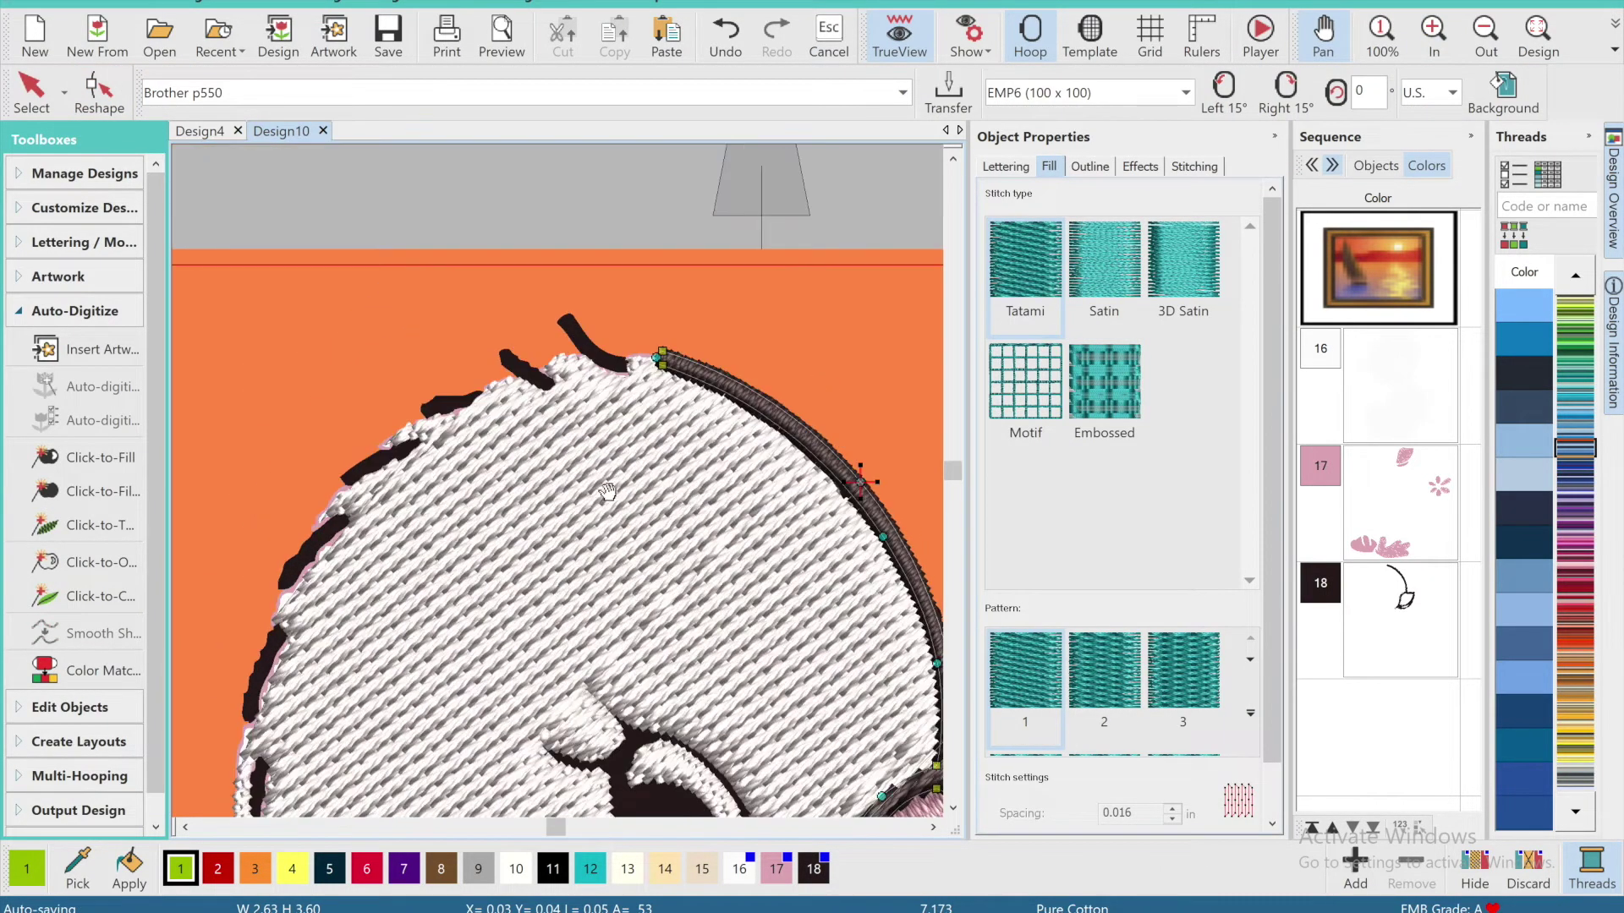
{"action": "left_click", "coordinate": [101, 458]}
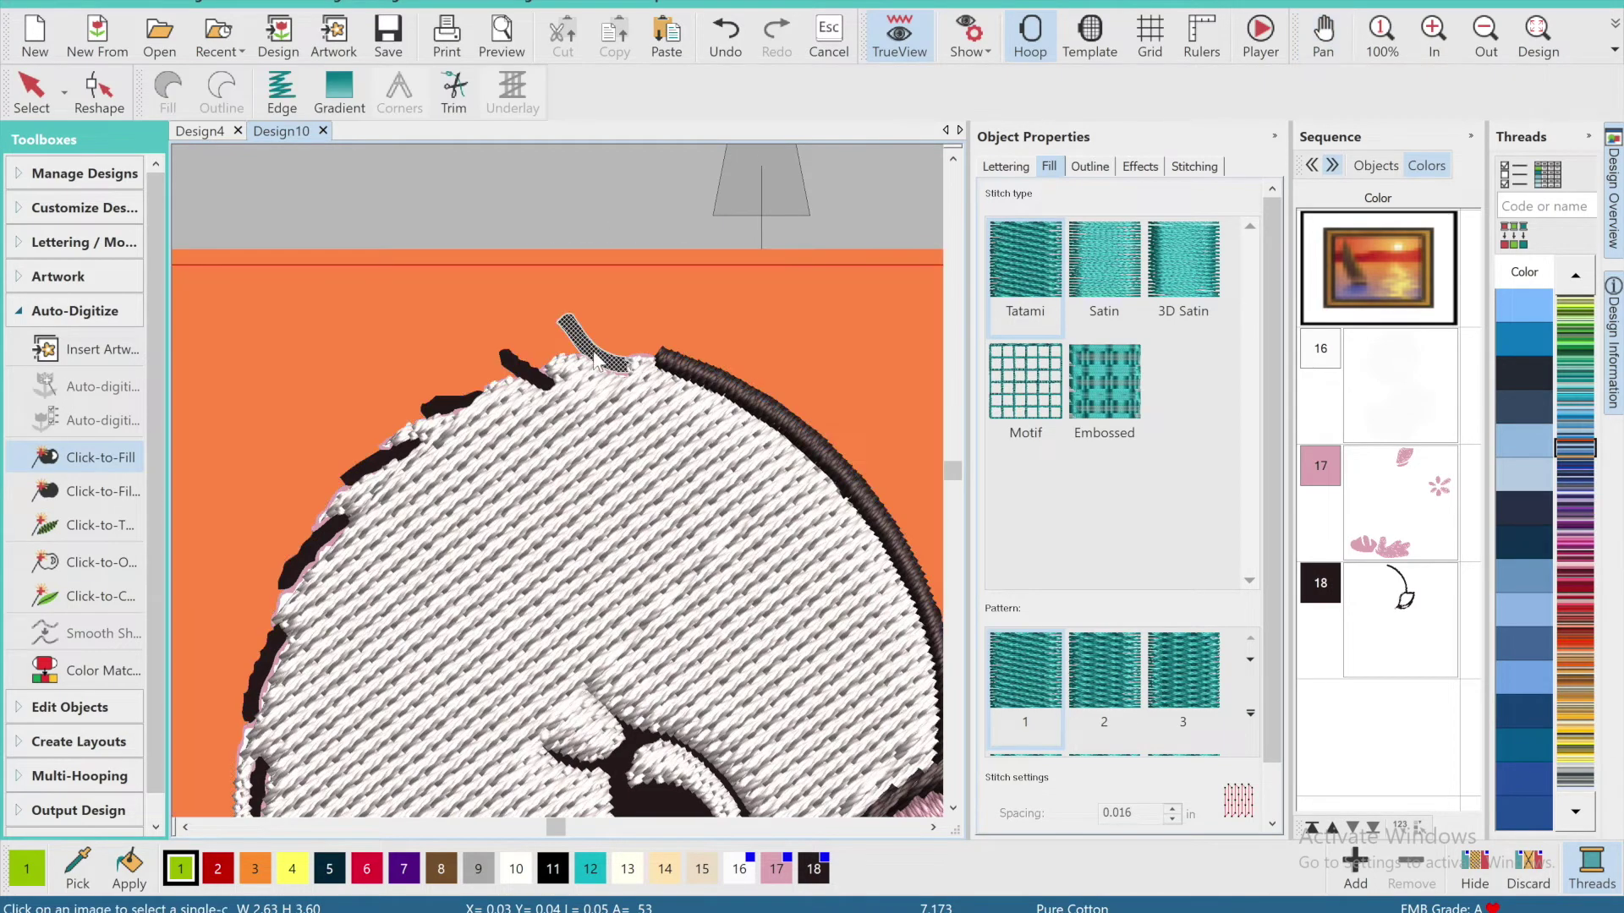
{"action": "left_click", "coordinate": [593, 351]}
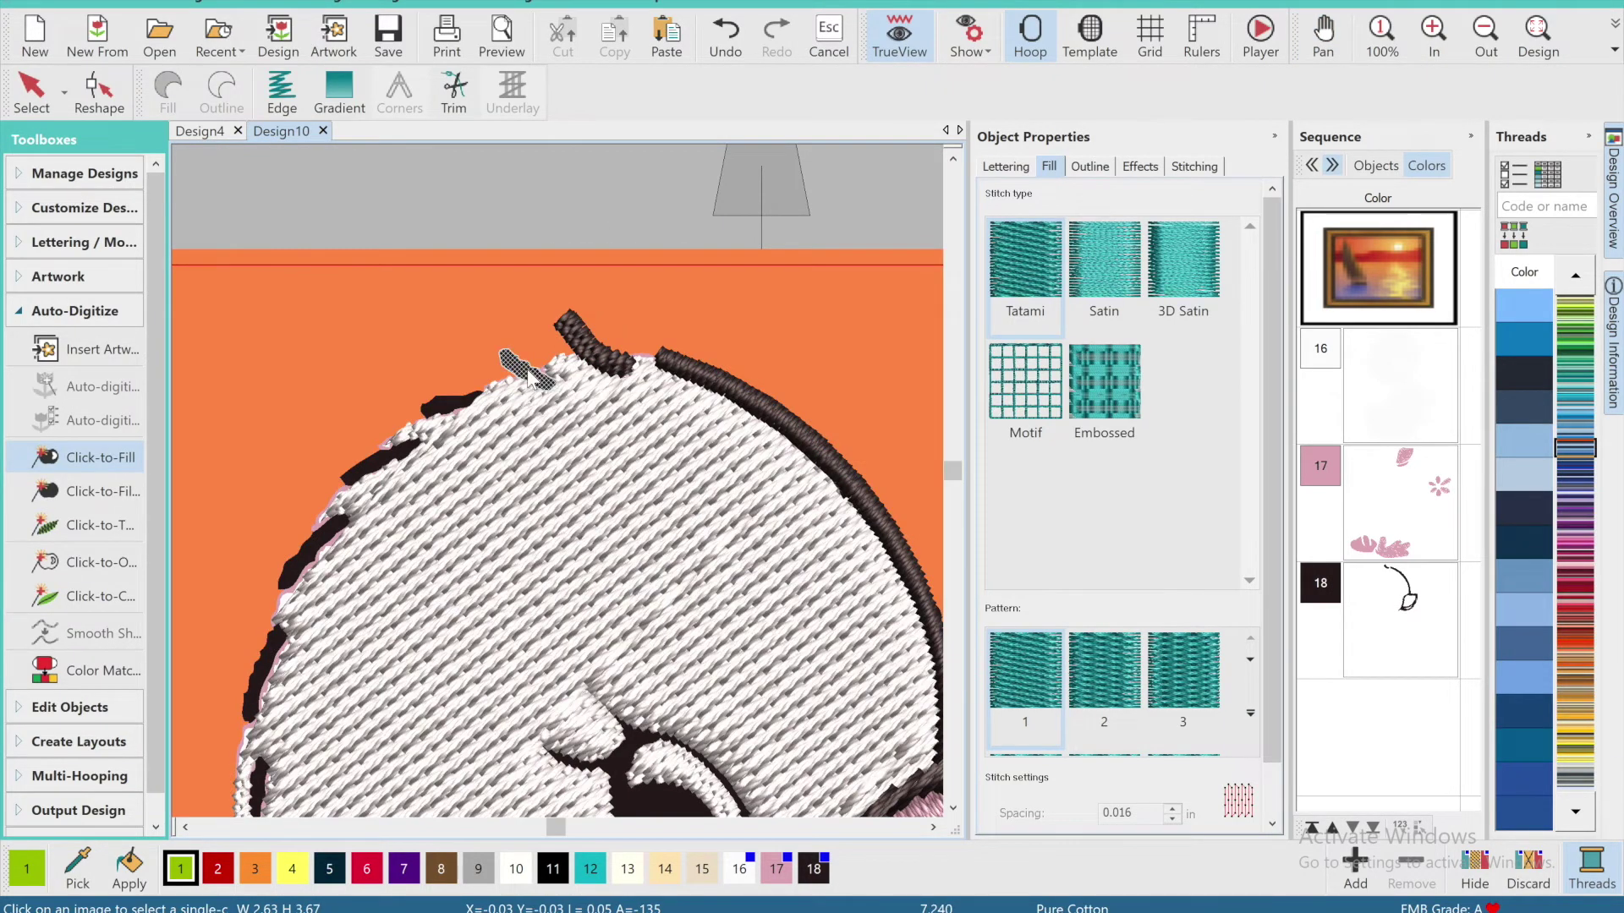
{"action": "left_click", "coordinate": [526, 369]}
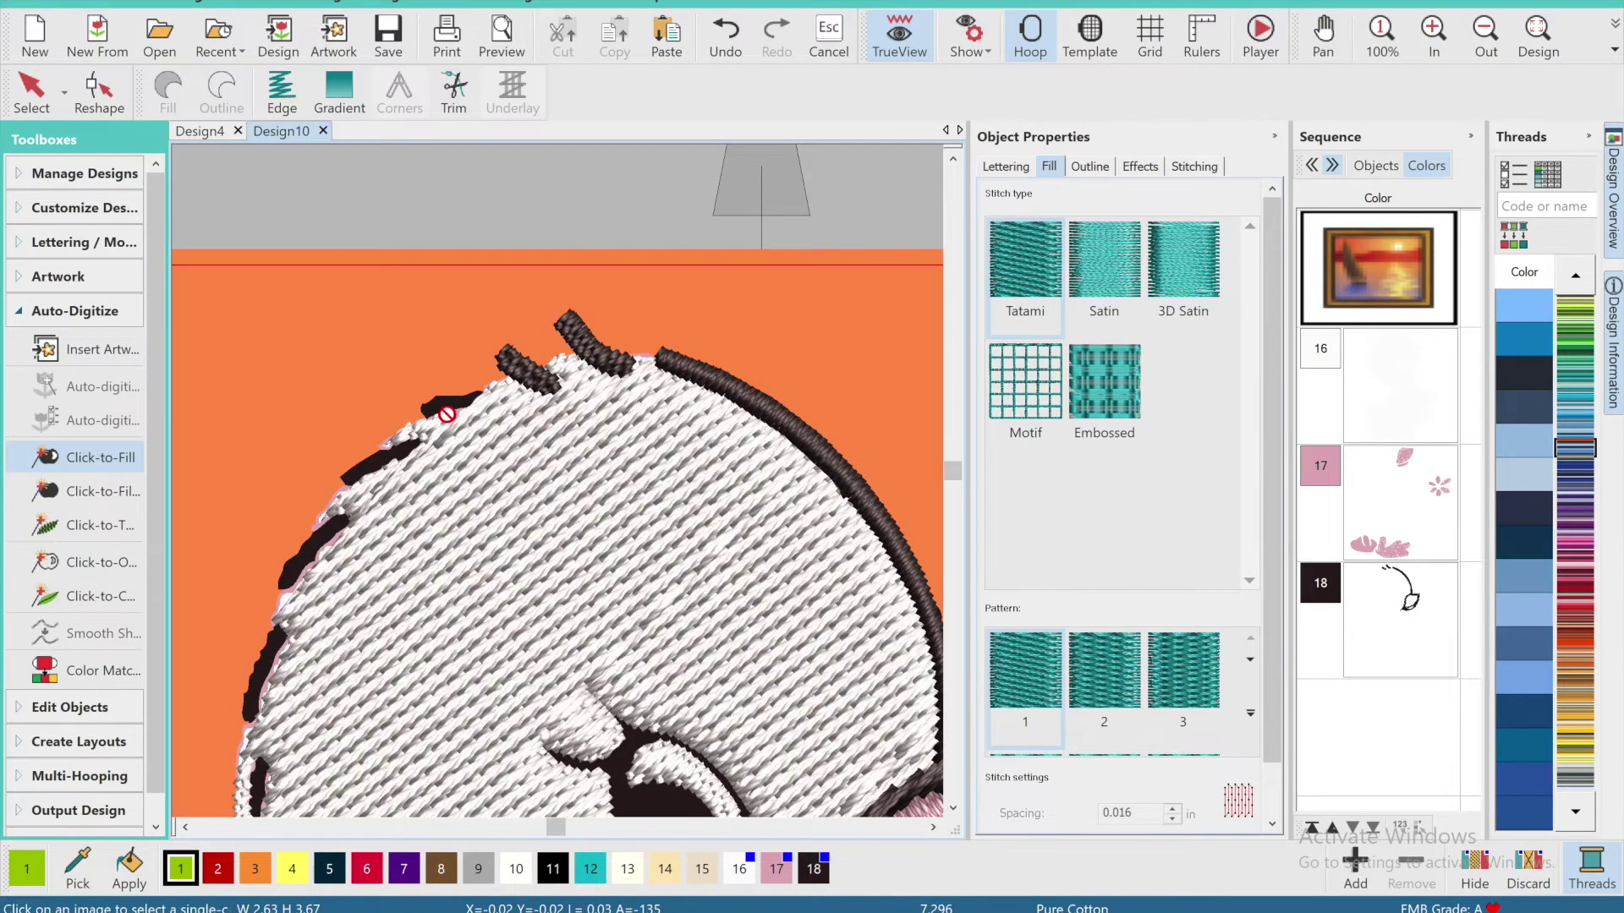
{"action": "left_click", "coordinate": [449, 414]}
{"action": "left_click", "coordinate": [385, 461]}
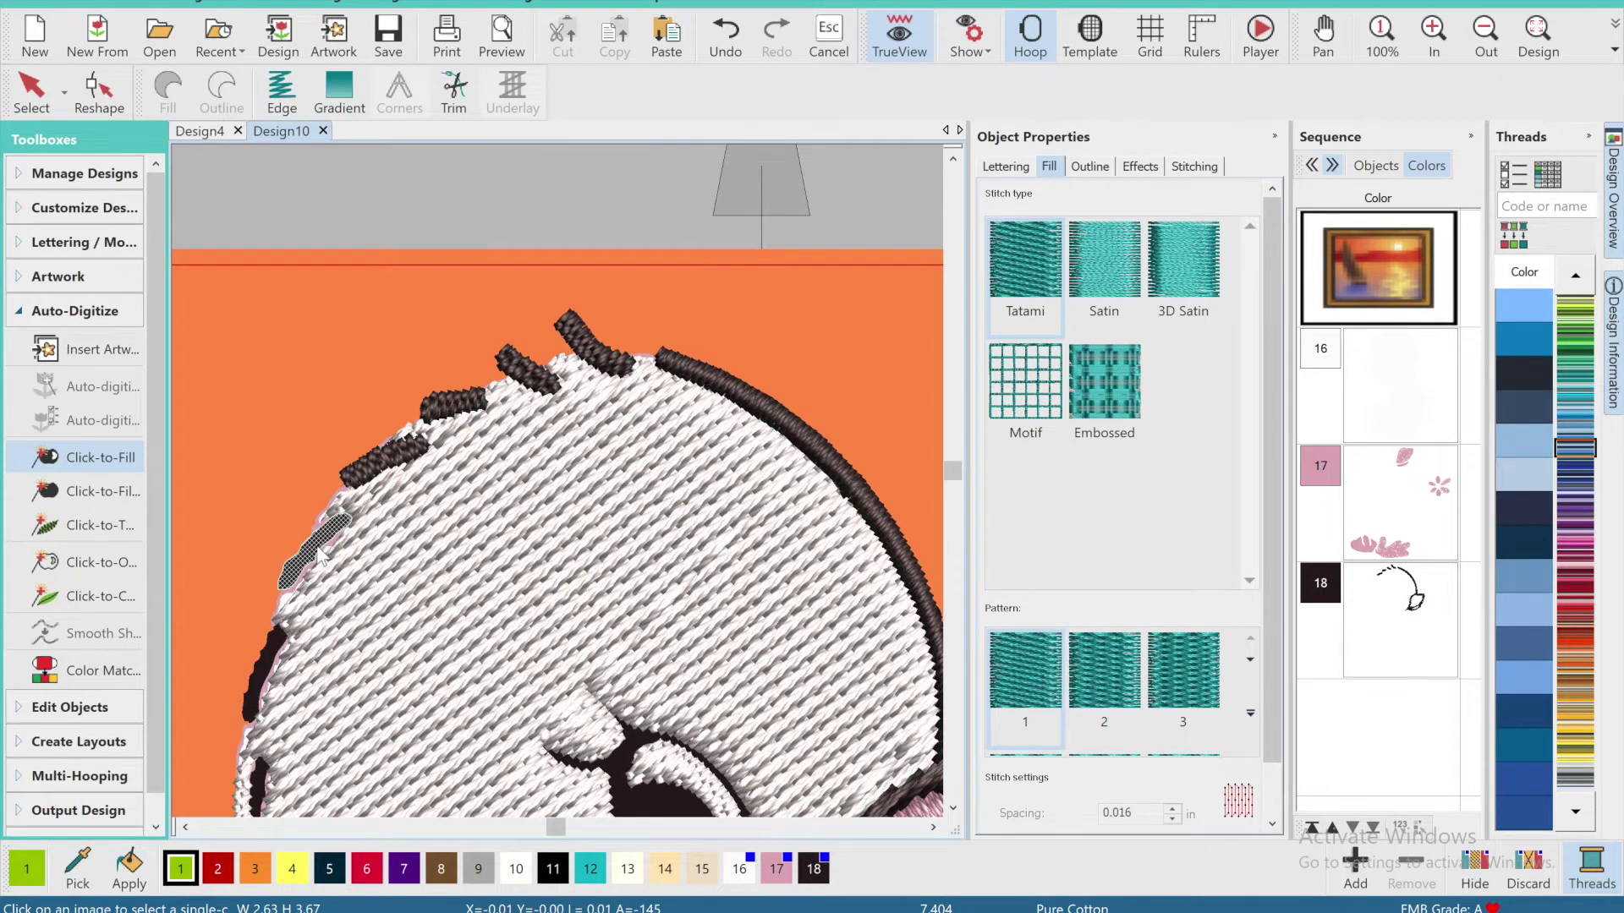
{"action": "left_click", "coordinate": [321, 554]}
Digitize the remaining black dashes down the back of the duck's head with Click-to-Fill.
{"action": "left_click_drag", "start_coordinate": [958, 471], "coordinate": [958, 479]}
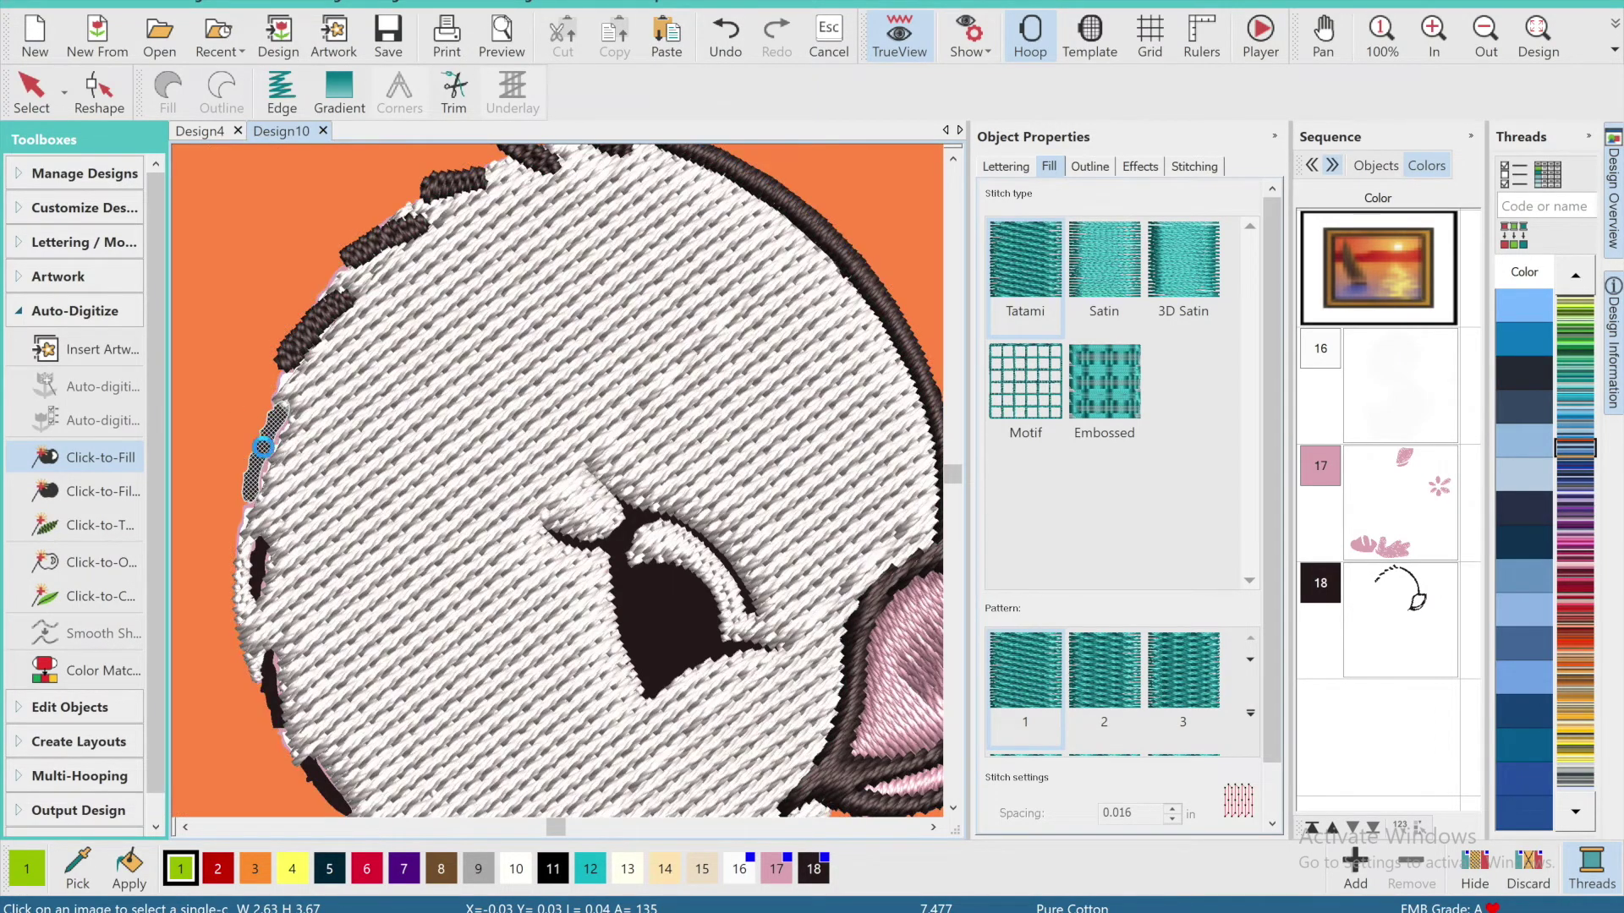
{"action": "left_click", "coordinate": [265, 433]}
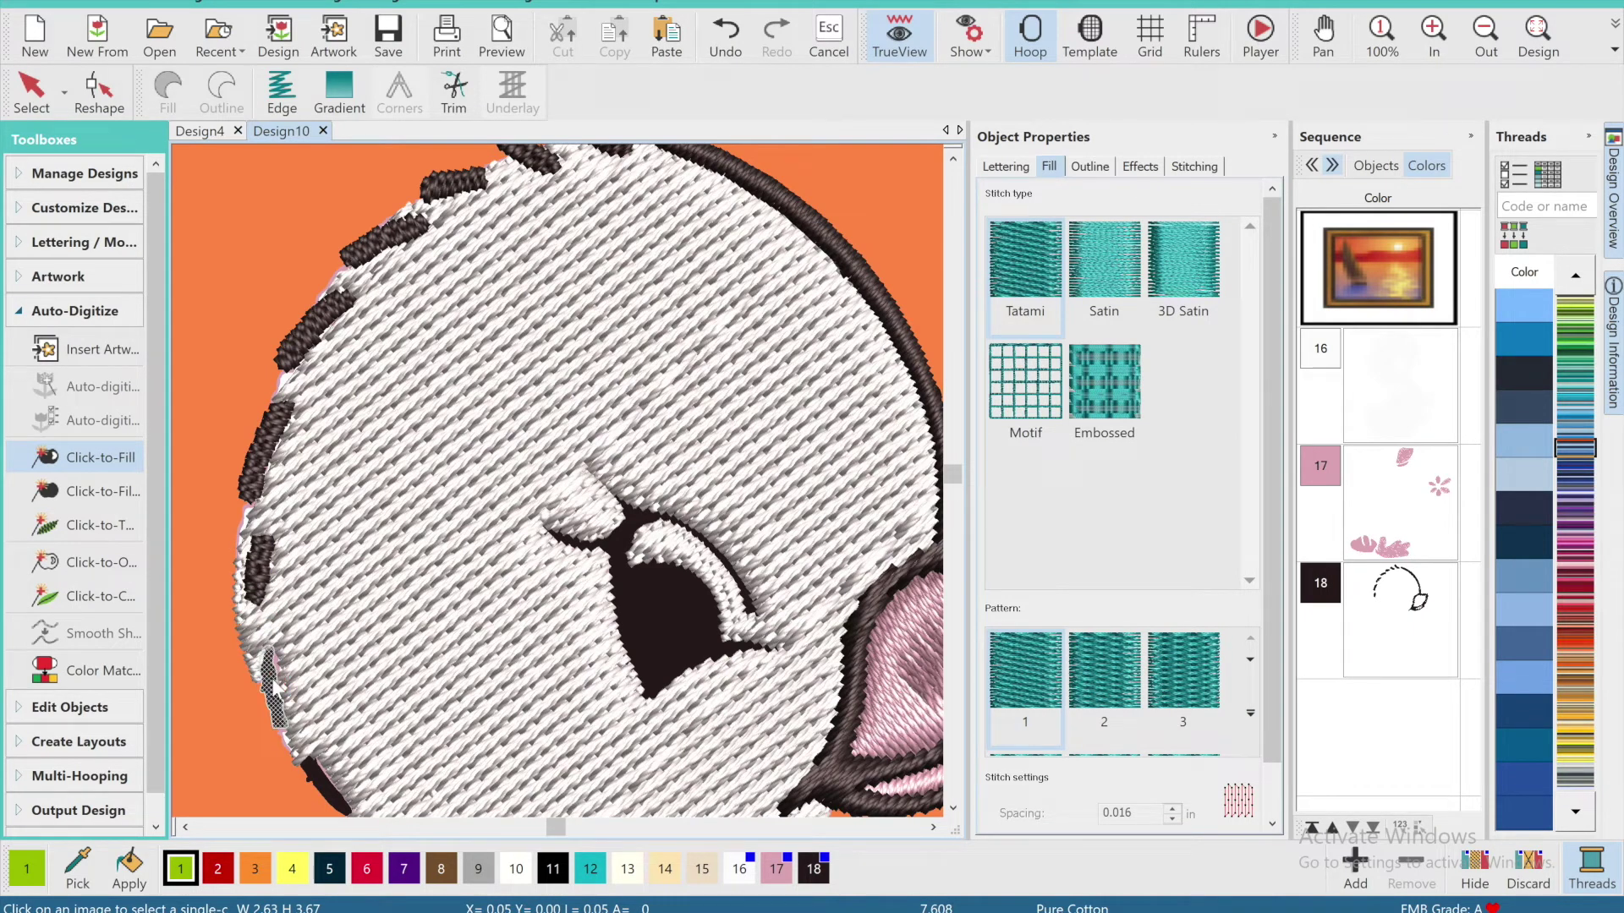
{"action": "left_click", "coordinate": [270, 679]}
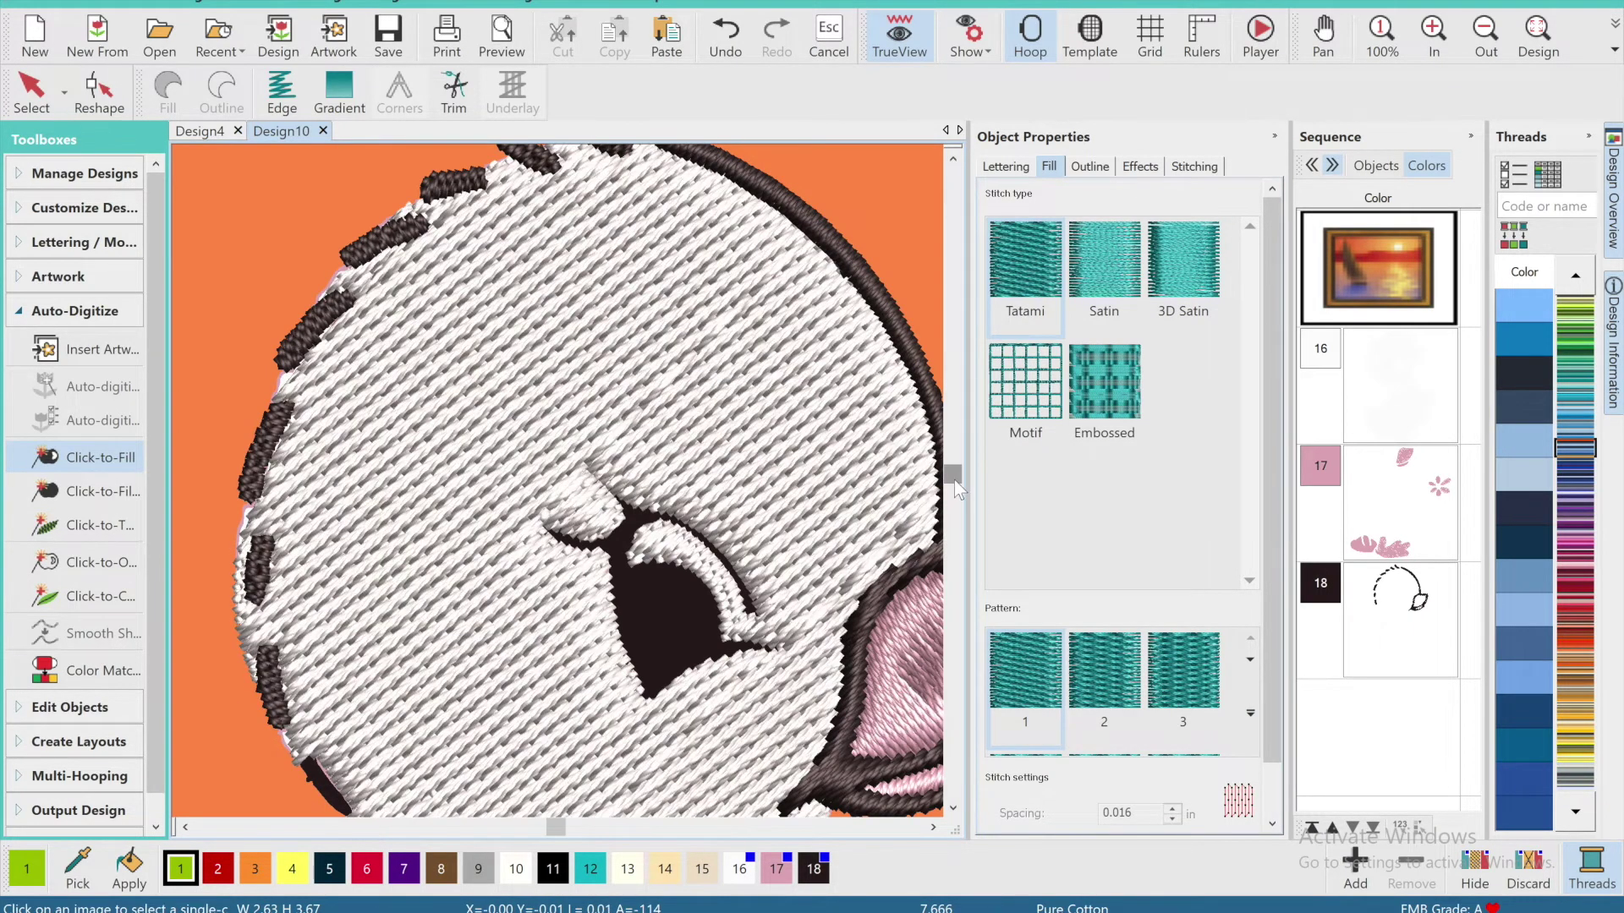
{"action": "left_click_drag", "start_coordinate": [954, 480], "coordinate": [956, 483]}
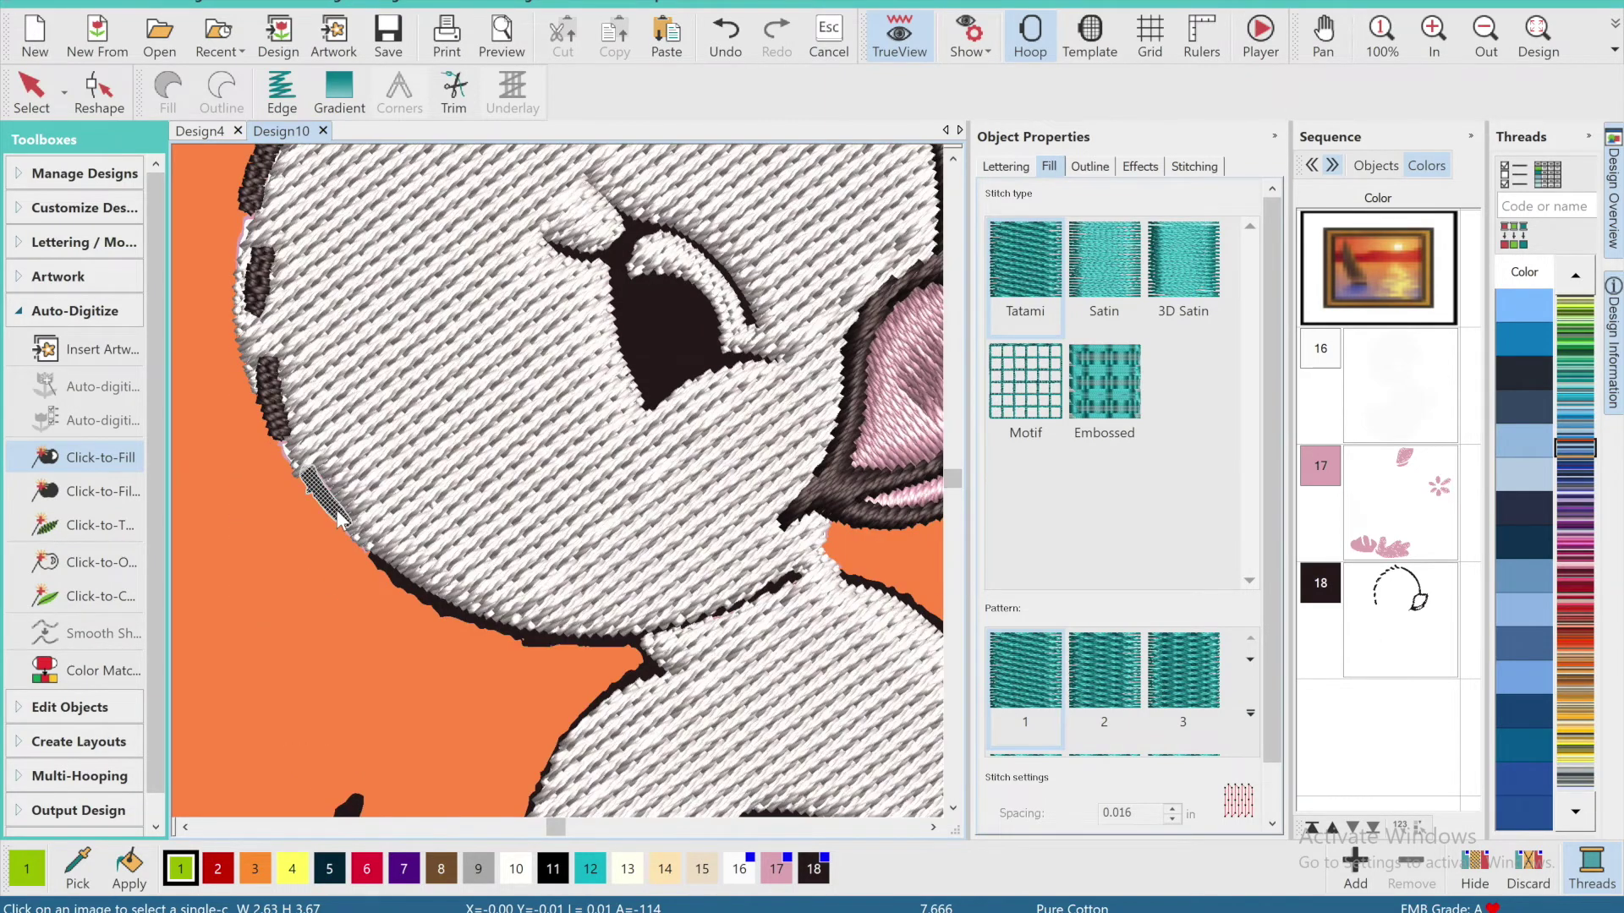
{"action": "left_click", "coordinate": [336, 510]}
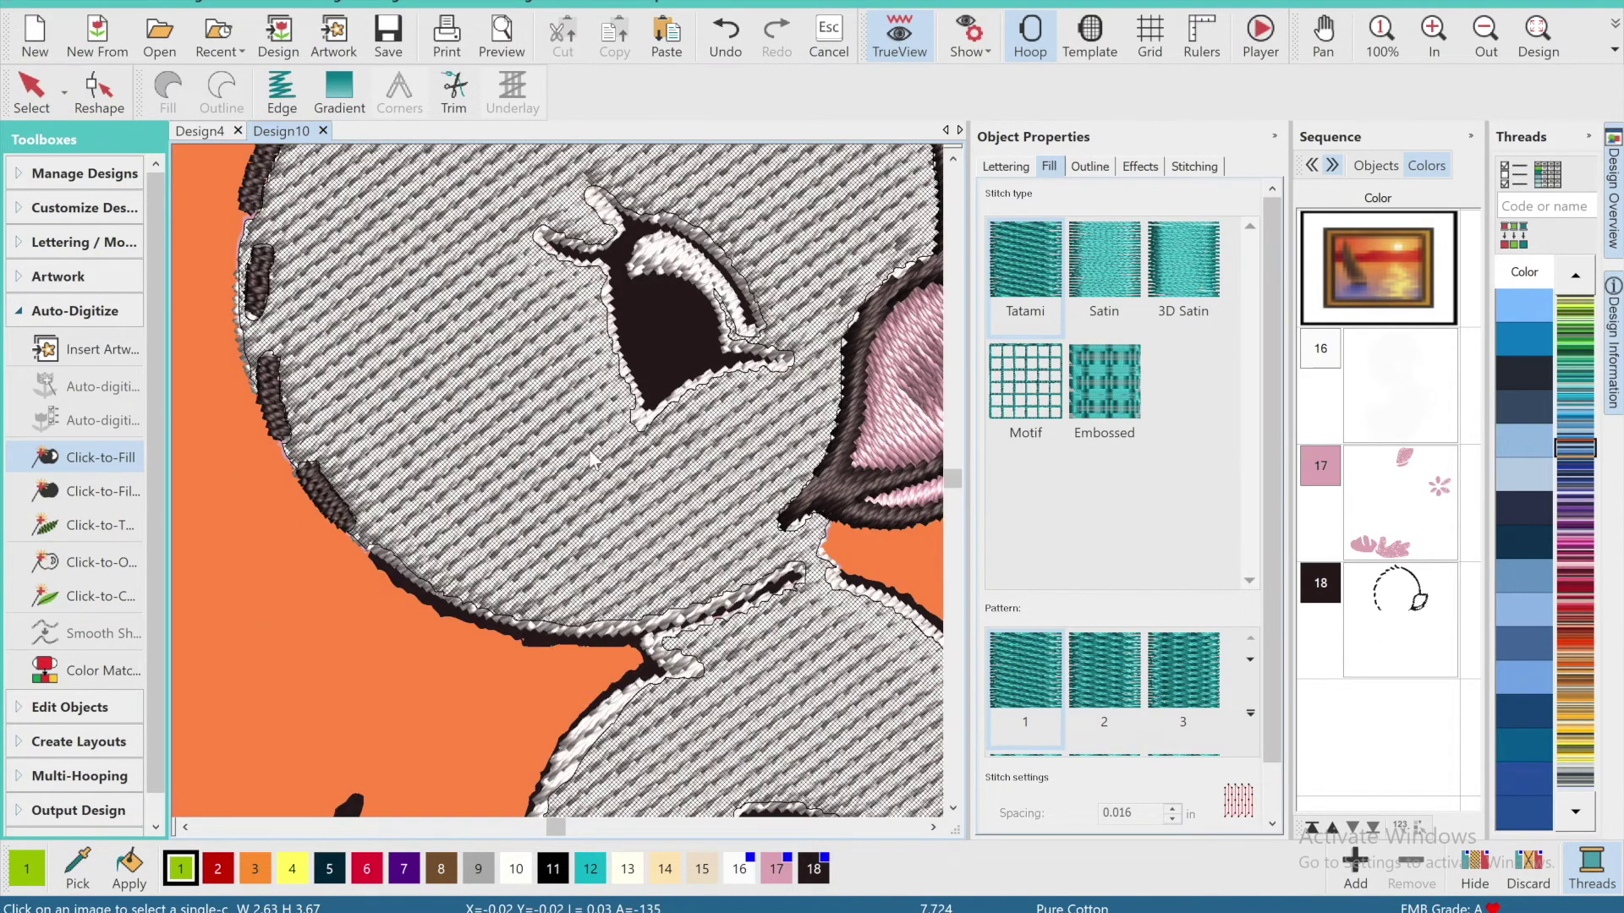
Digitize the black eye with its lashes and the outline under the head and down the back with Click-to-Fill.
{"action": "left_click", "coordinate": [639, 338]}
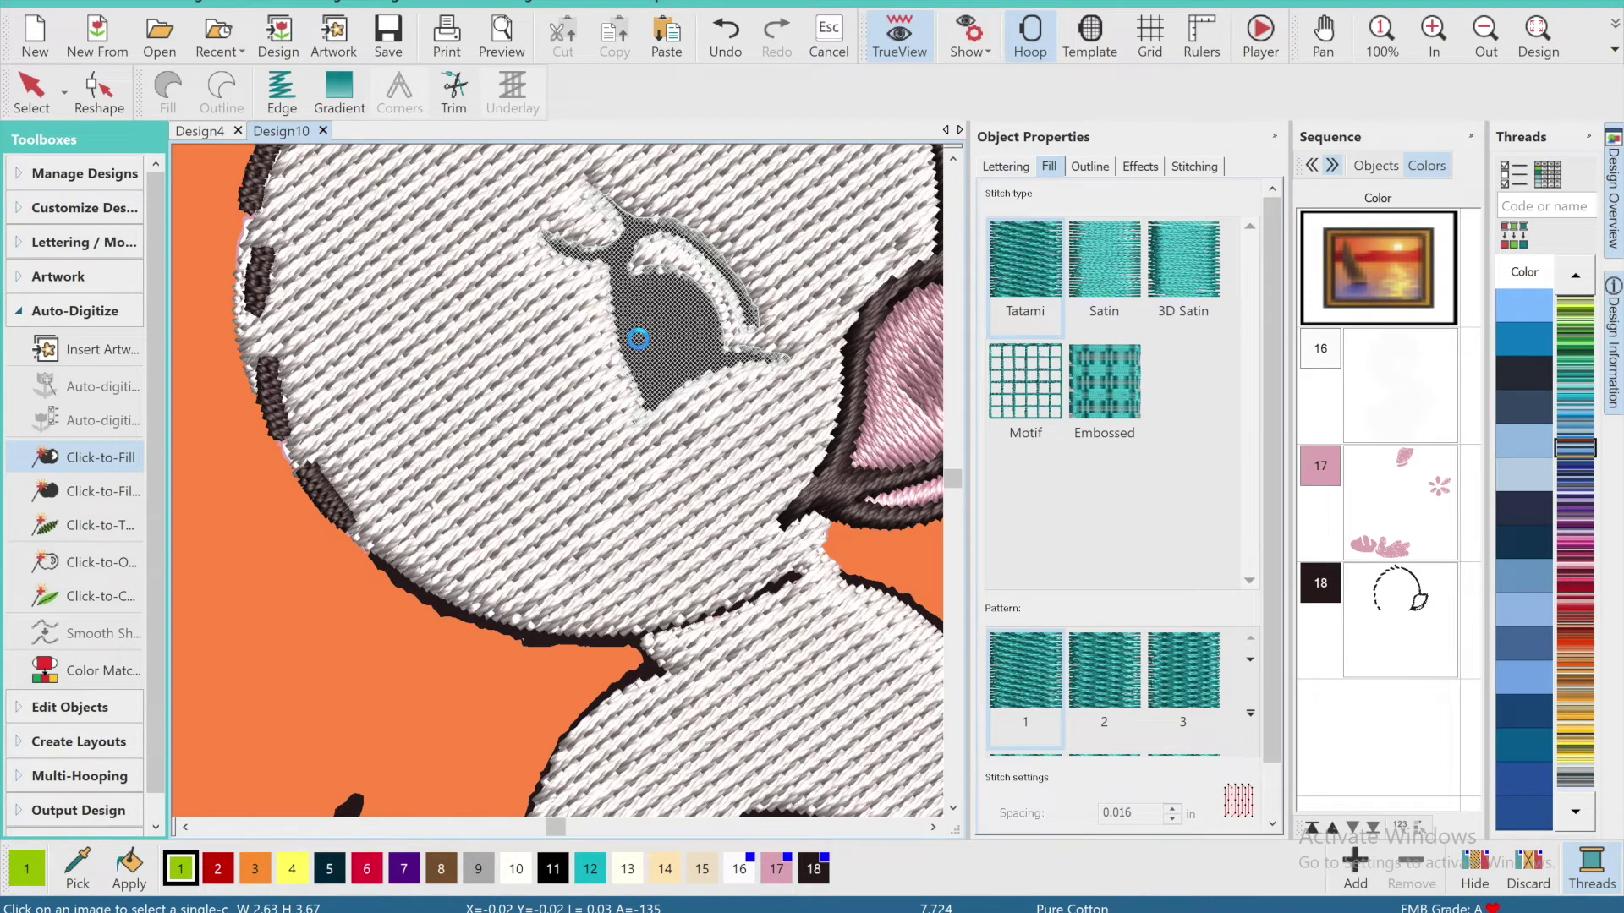
{"action": "left_click", "coordinate": [693, 339]}
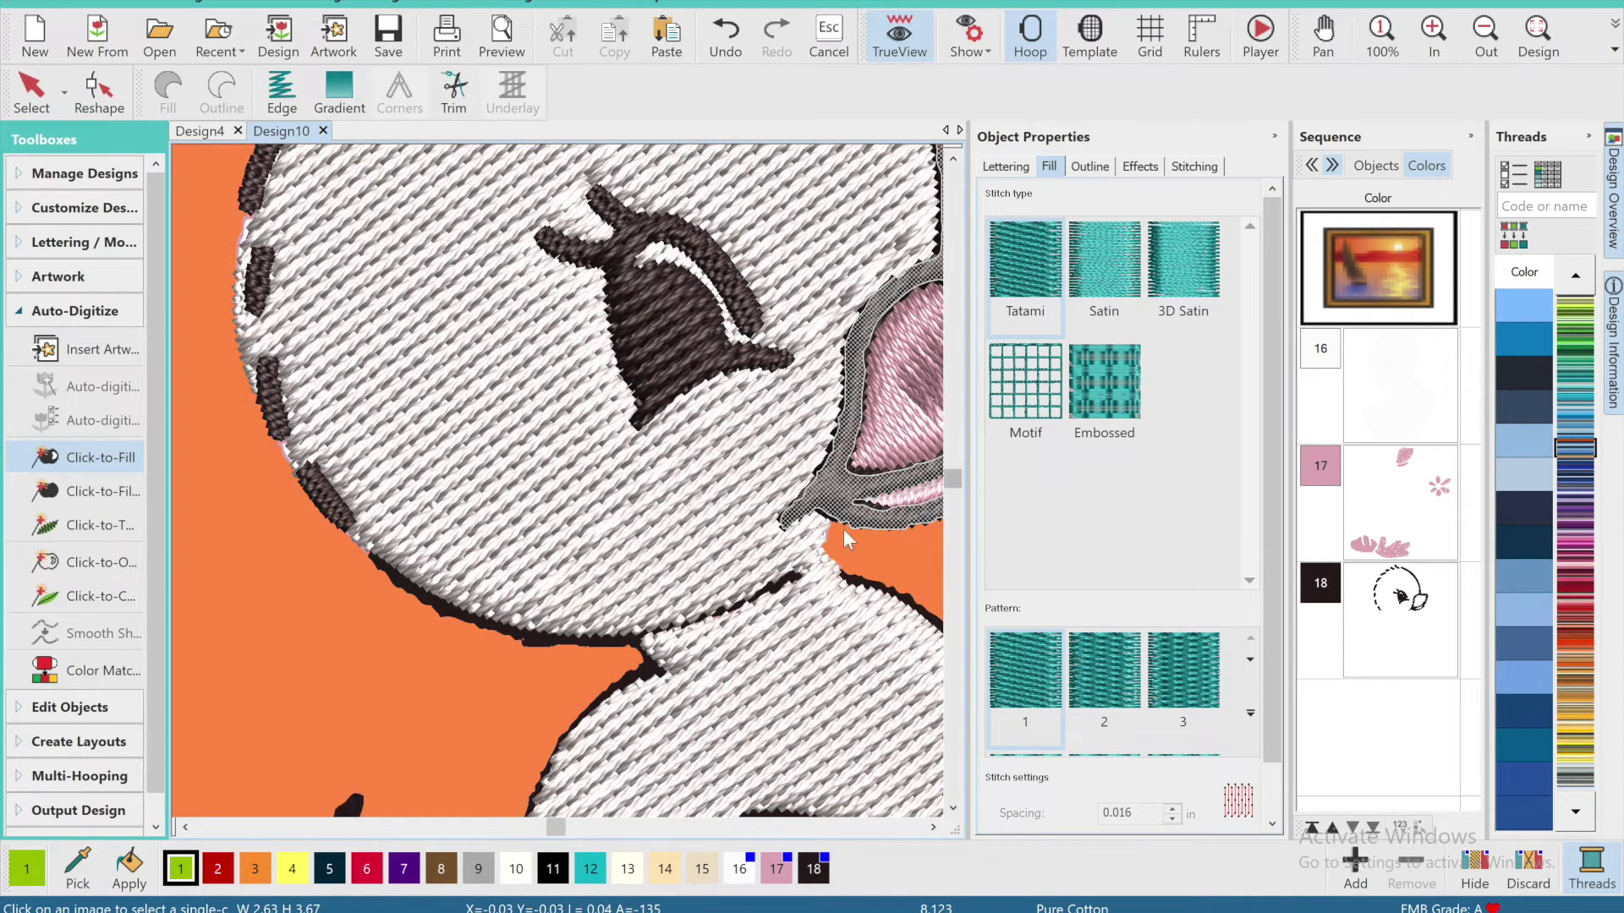
{"action": "left_click", "coordinate": [844, 529]}
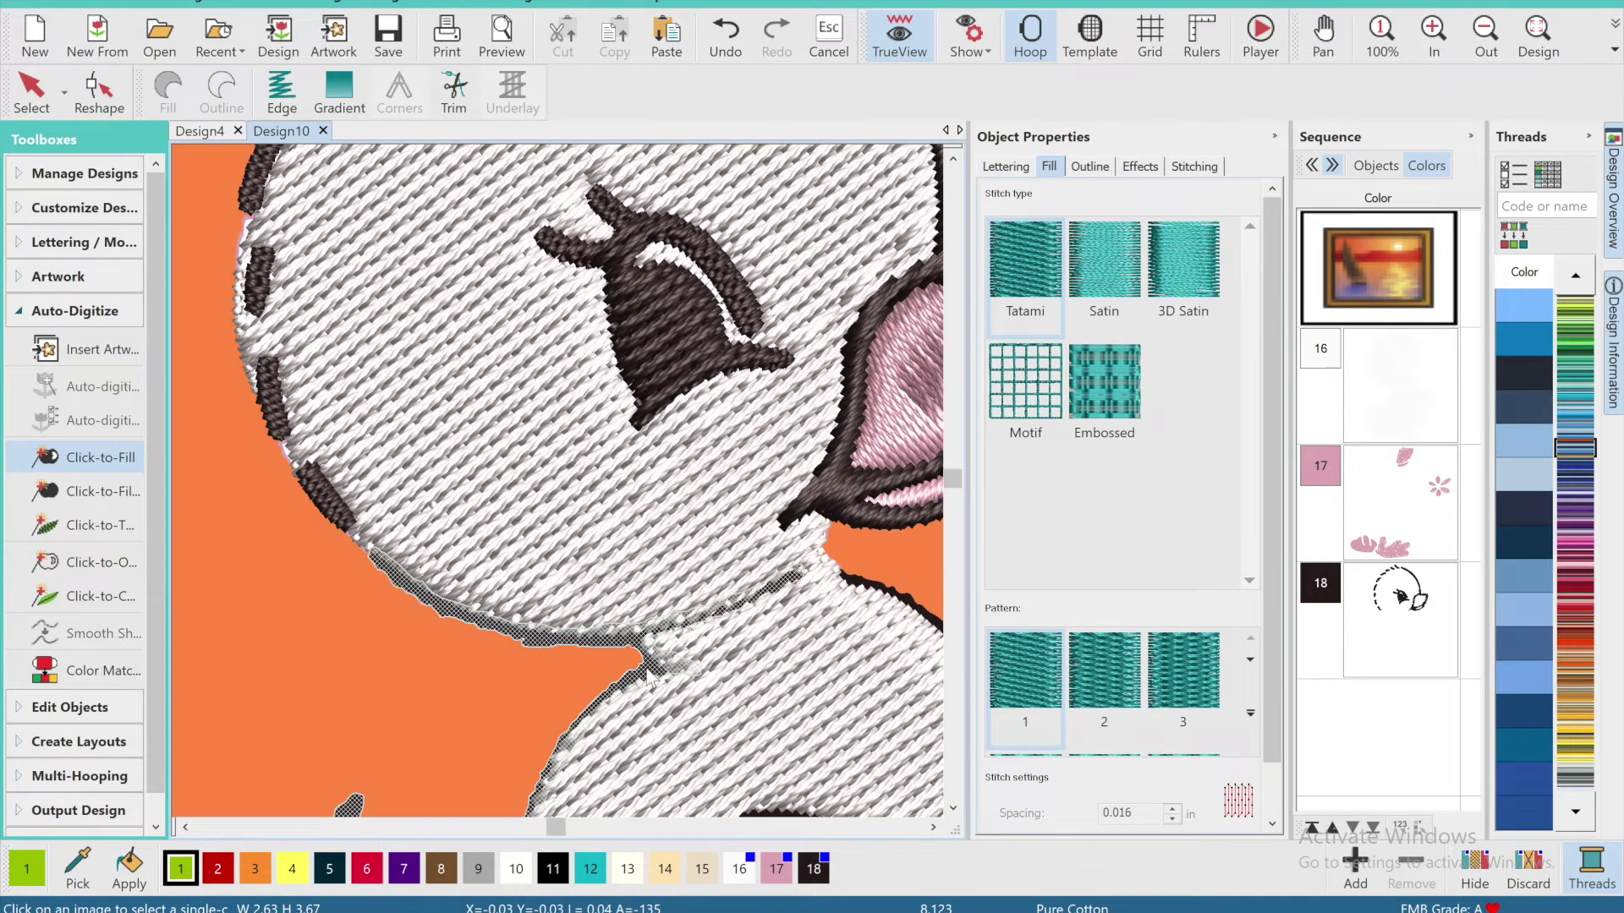
{"action": "left_click", "coordinate": [646, 668]}
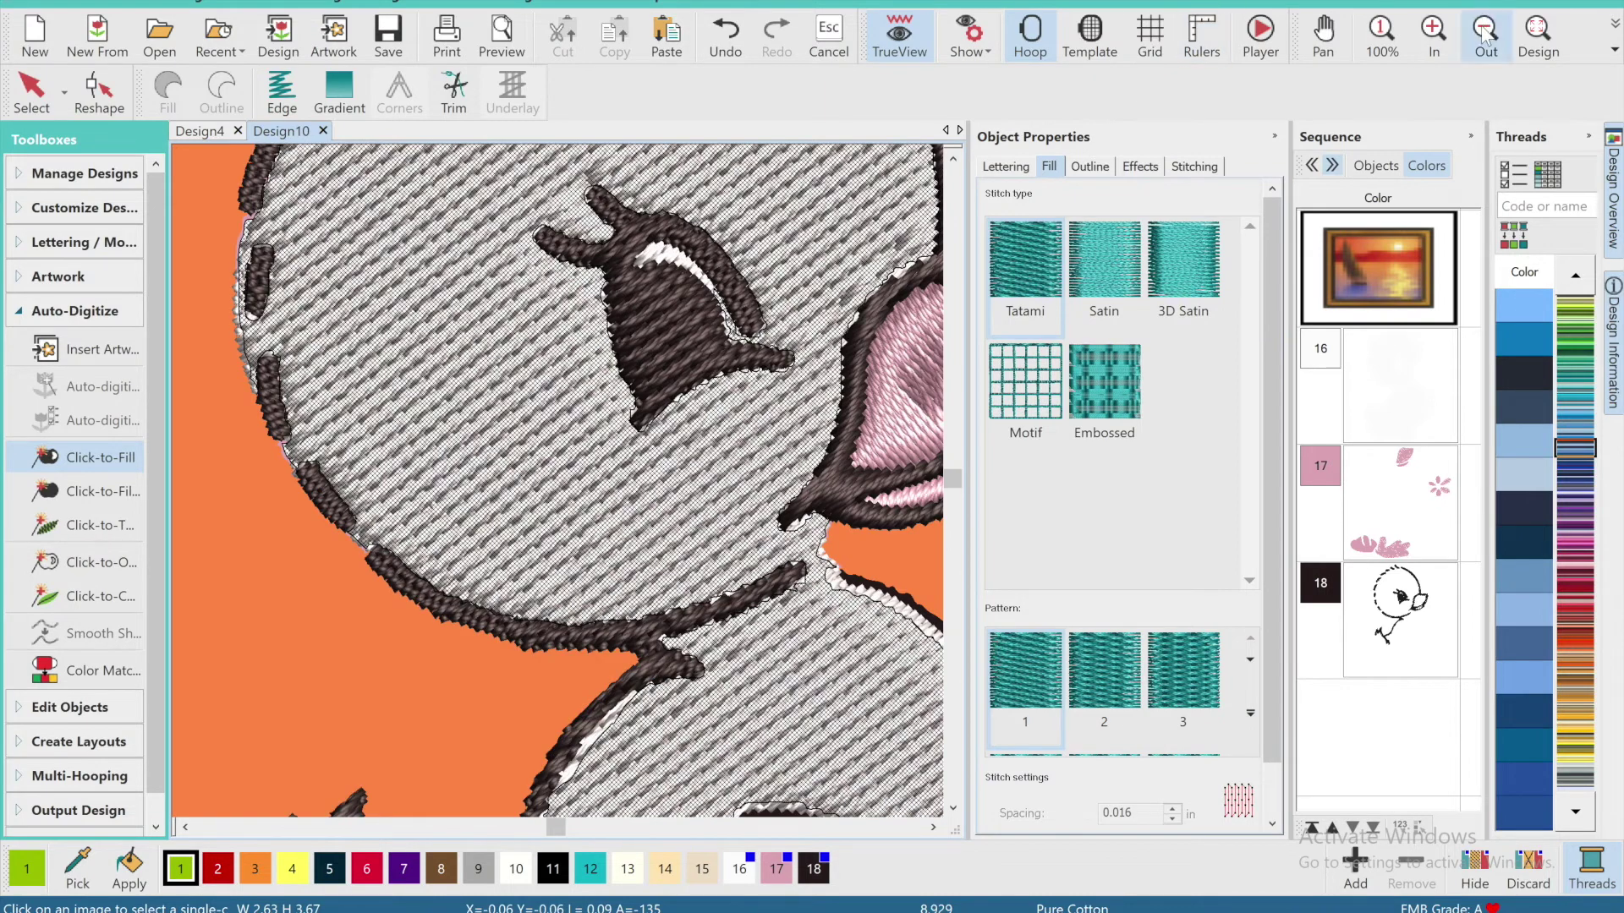
Smooth all black objects of color 18 at 0.010 in precision and change their stitch type to Satin.
{"action": "left_click", "coordinate": [1484, 34]}
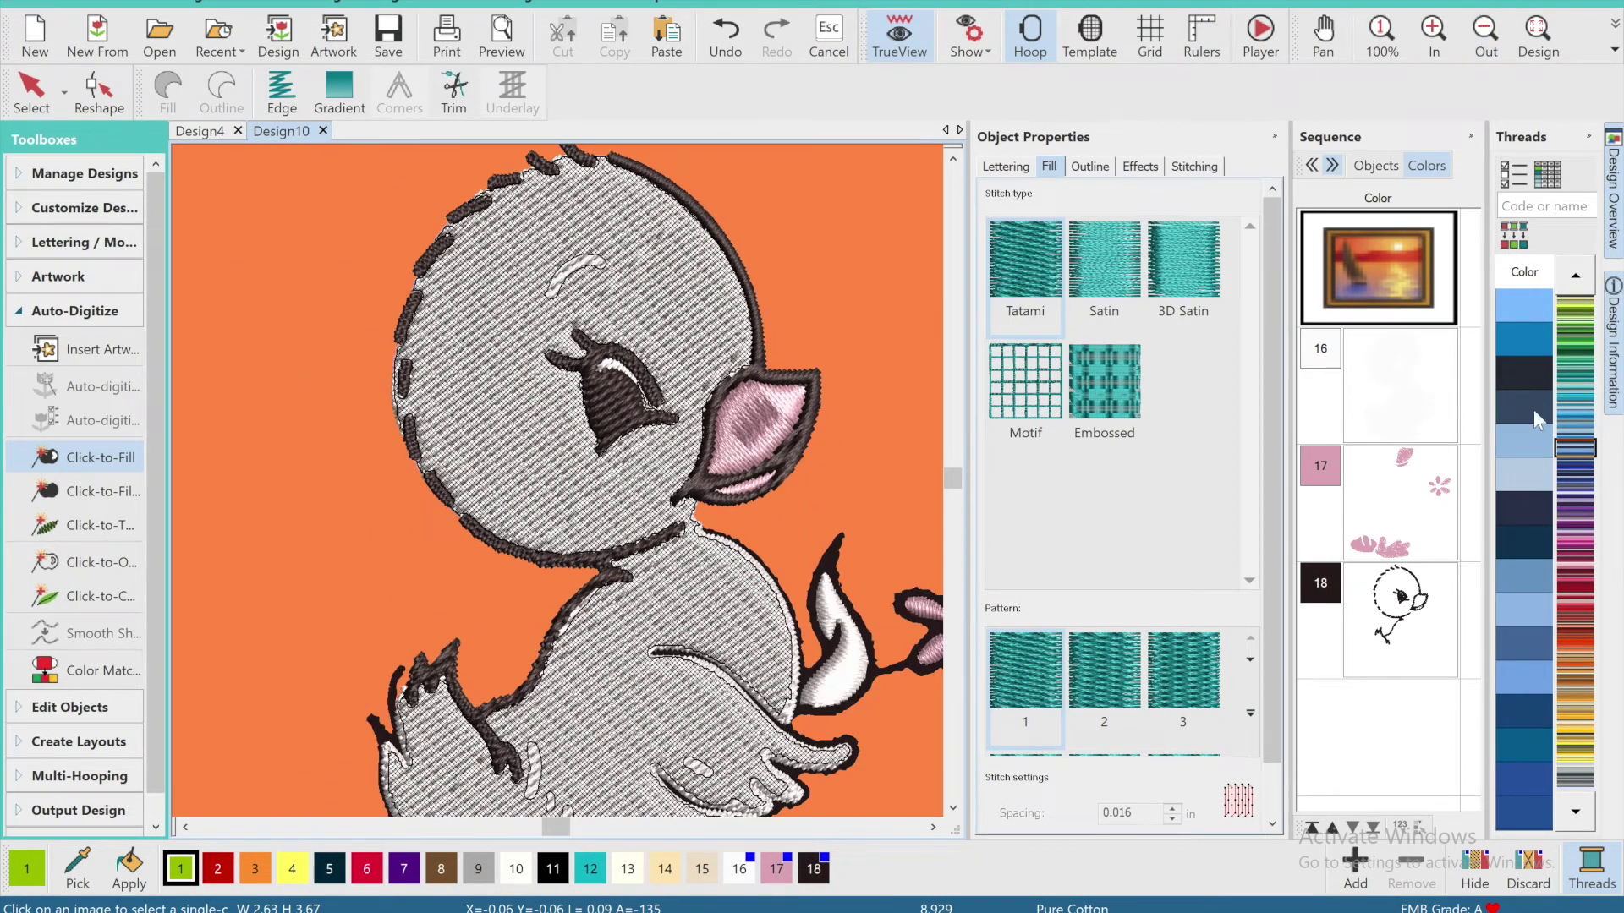
{"action": "left_click", "coordinate": [1374, 586]}
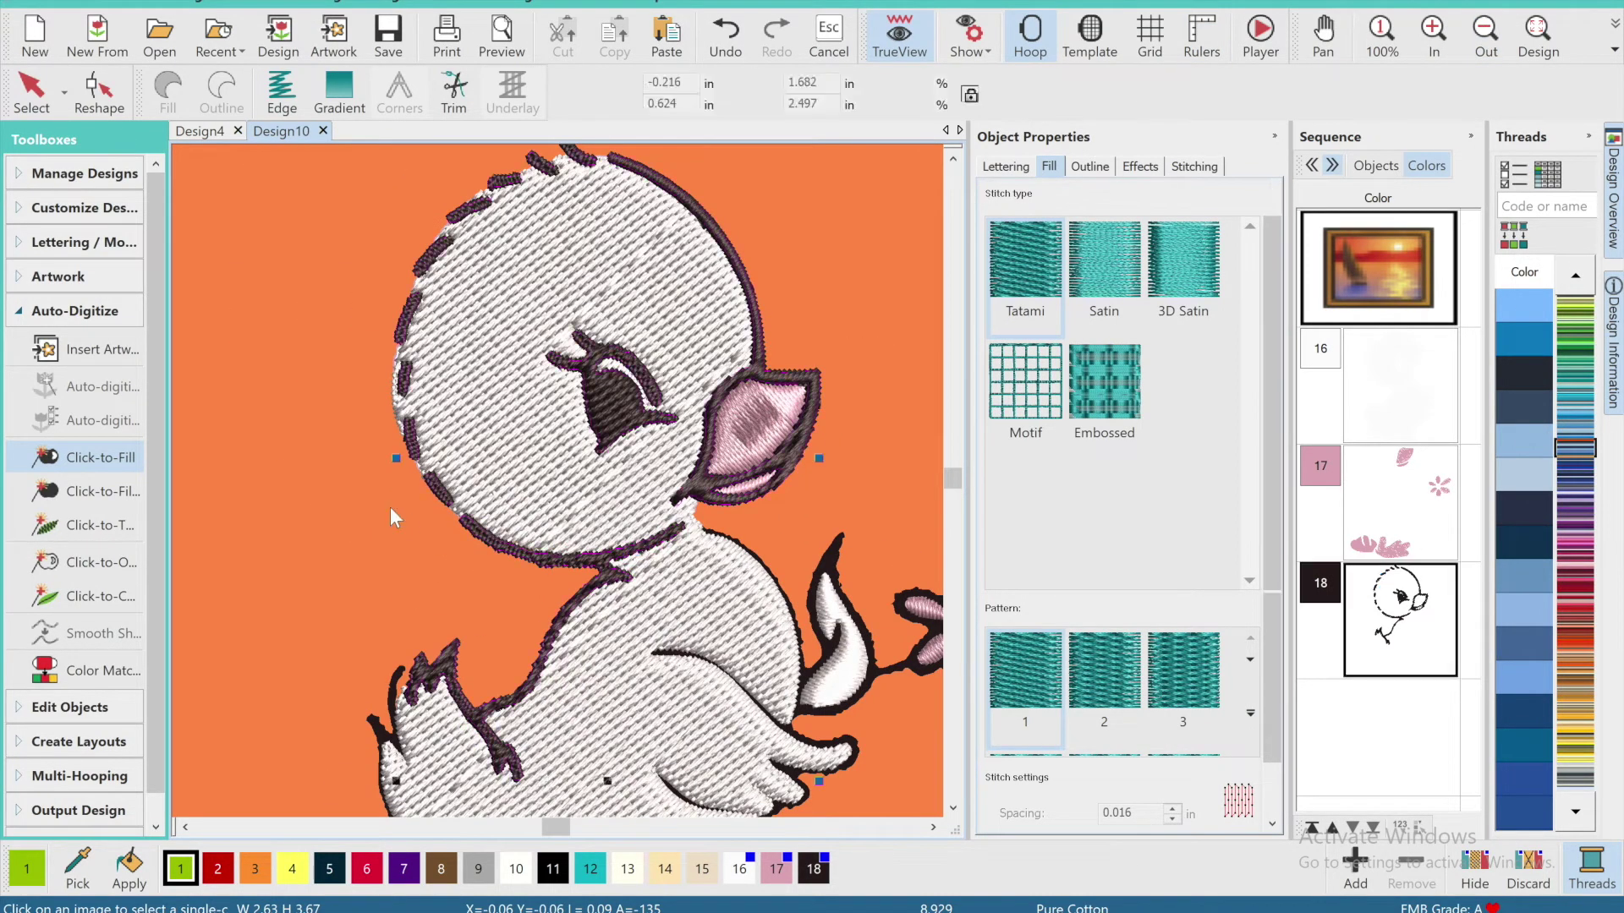
{"action": "left_click", "coordinate": [91, 634]}
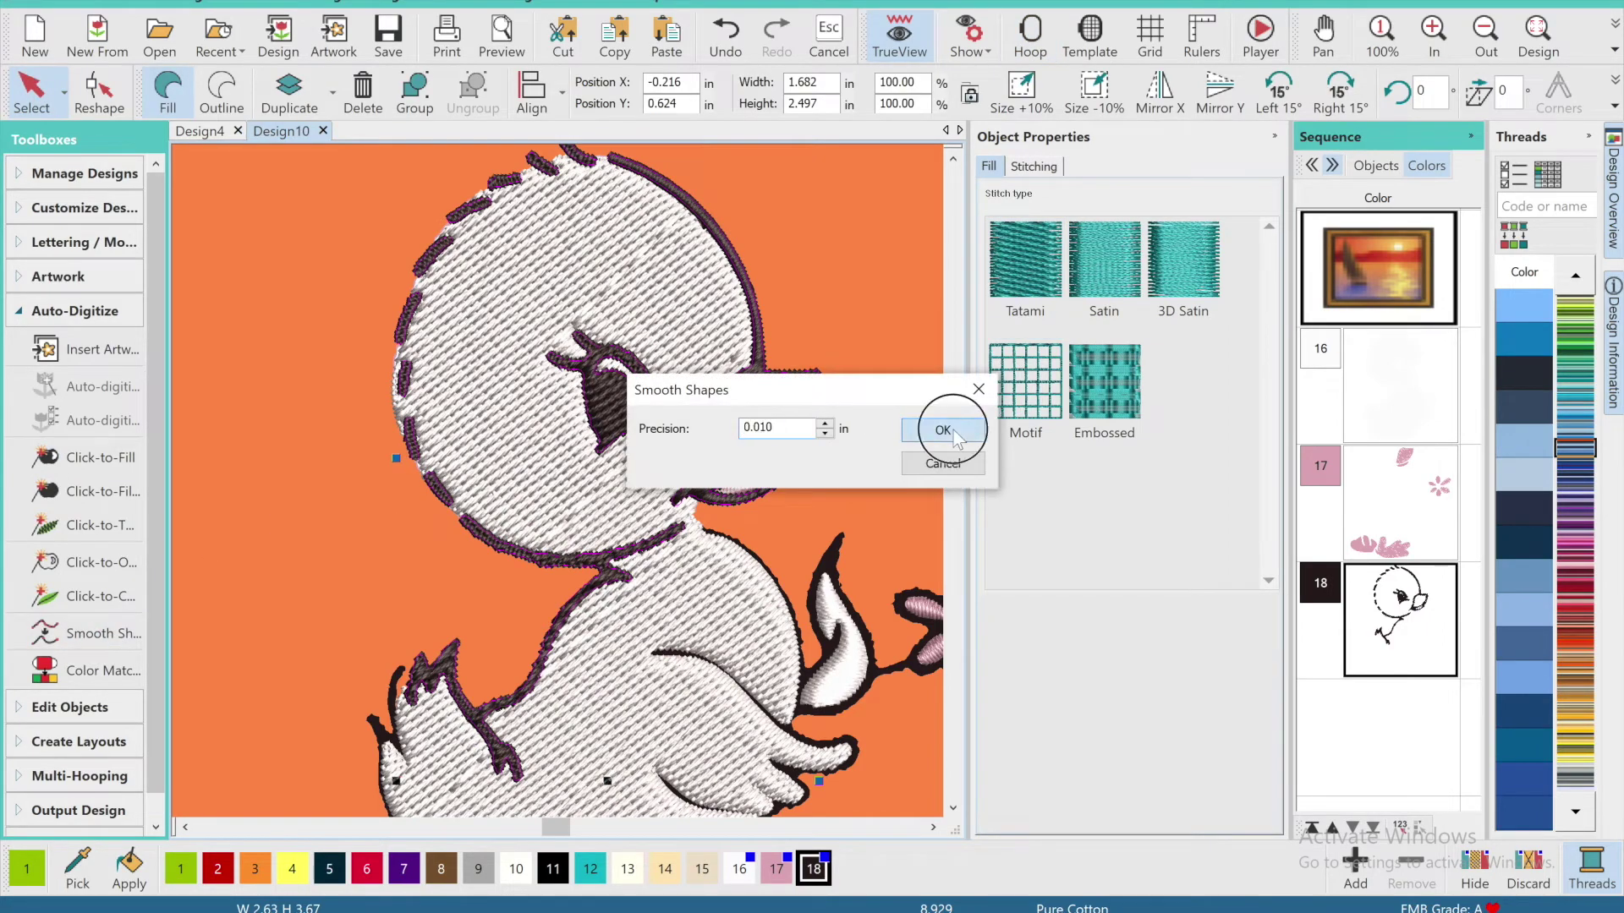
{"action": "left_click", "coordinate": [944, 431]}
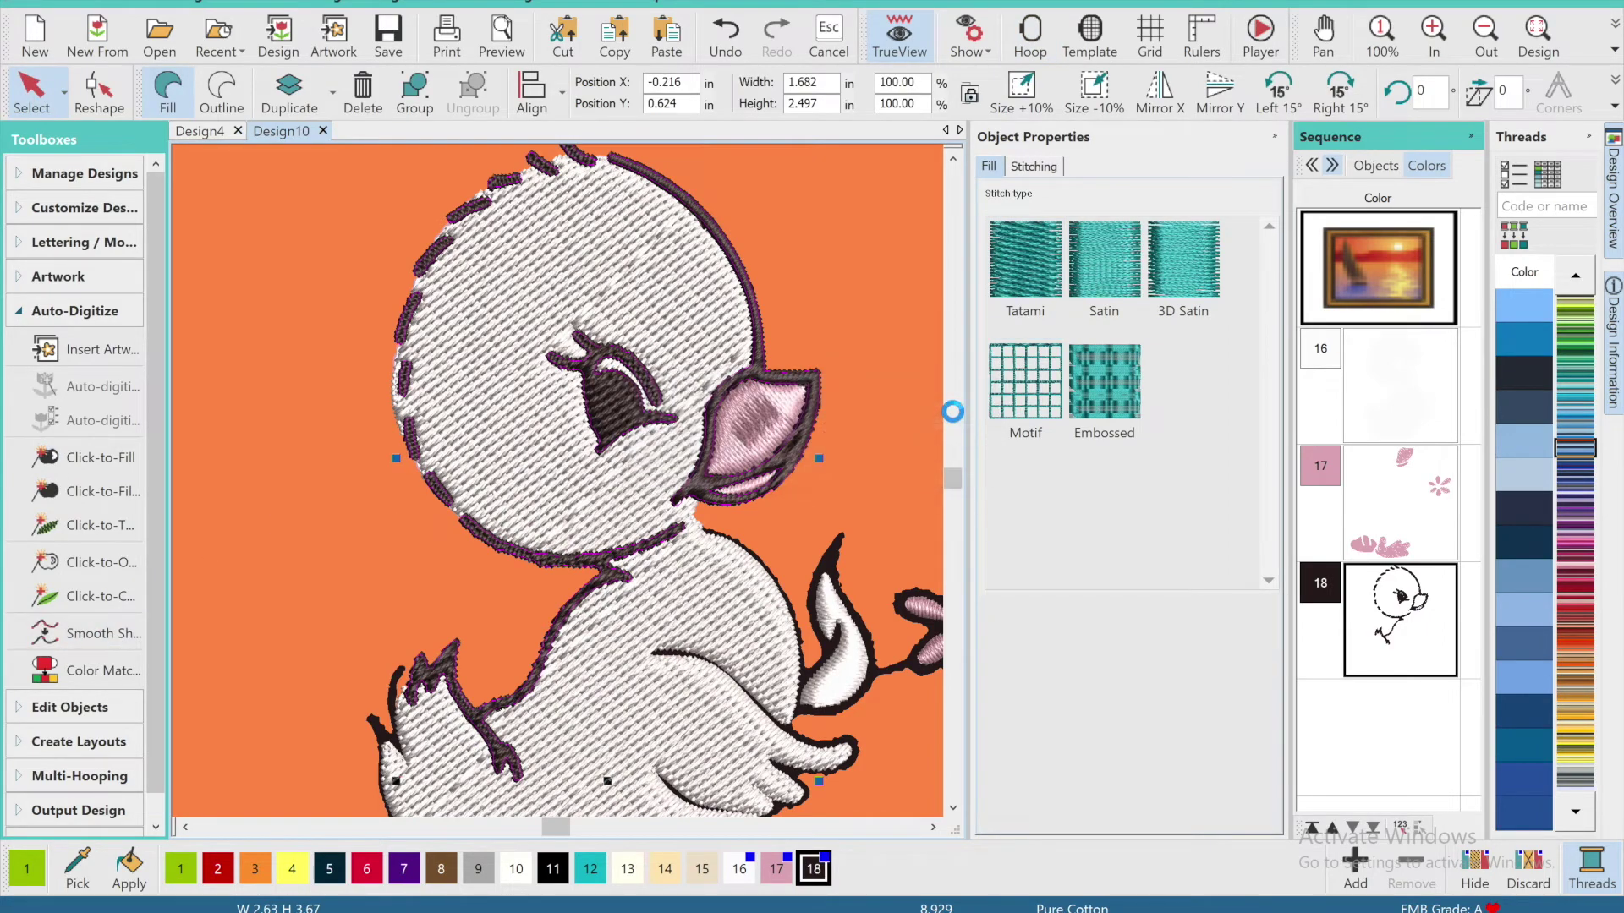
{"action": "left_click", "coordinate": [1133, 291]}
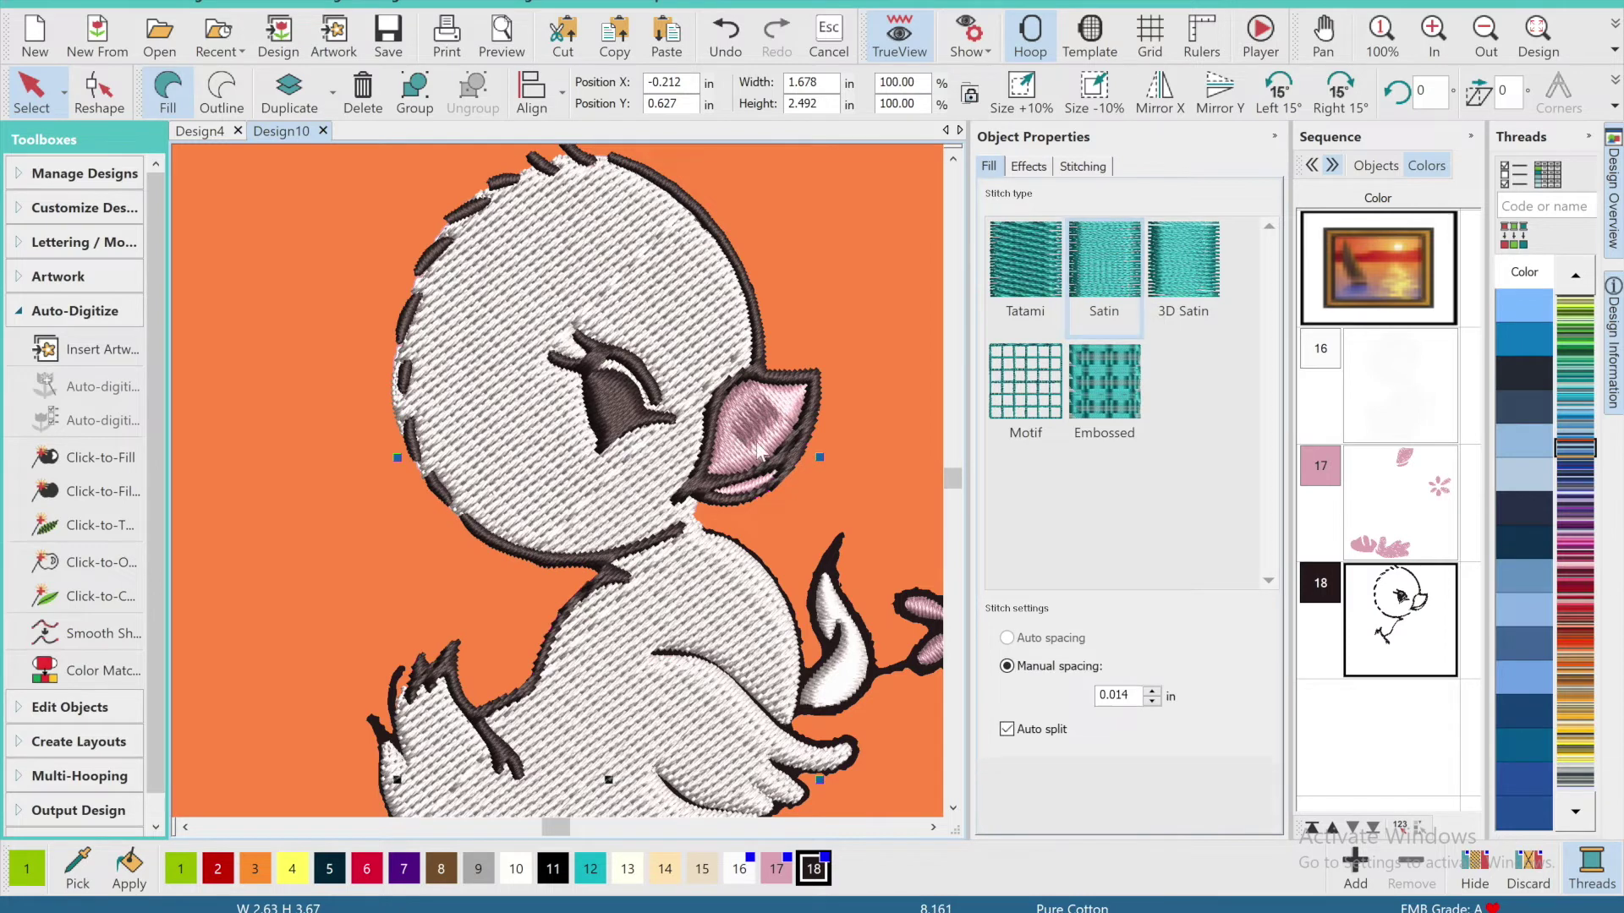
Digitize the remaining black outlines of the tail, belly, wing, feet and flower with Click-to-Fill.
{"action": "left_click", "coordinate": [842, 558]}
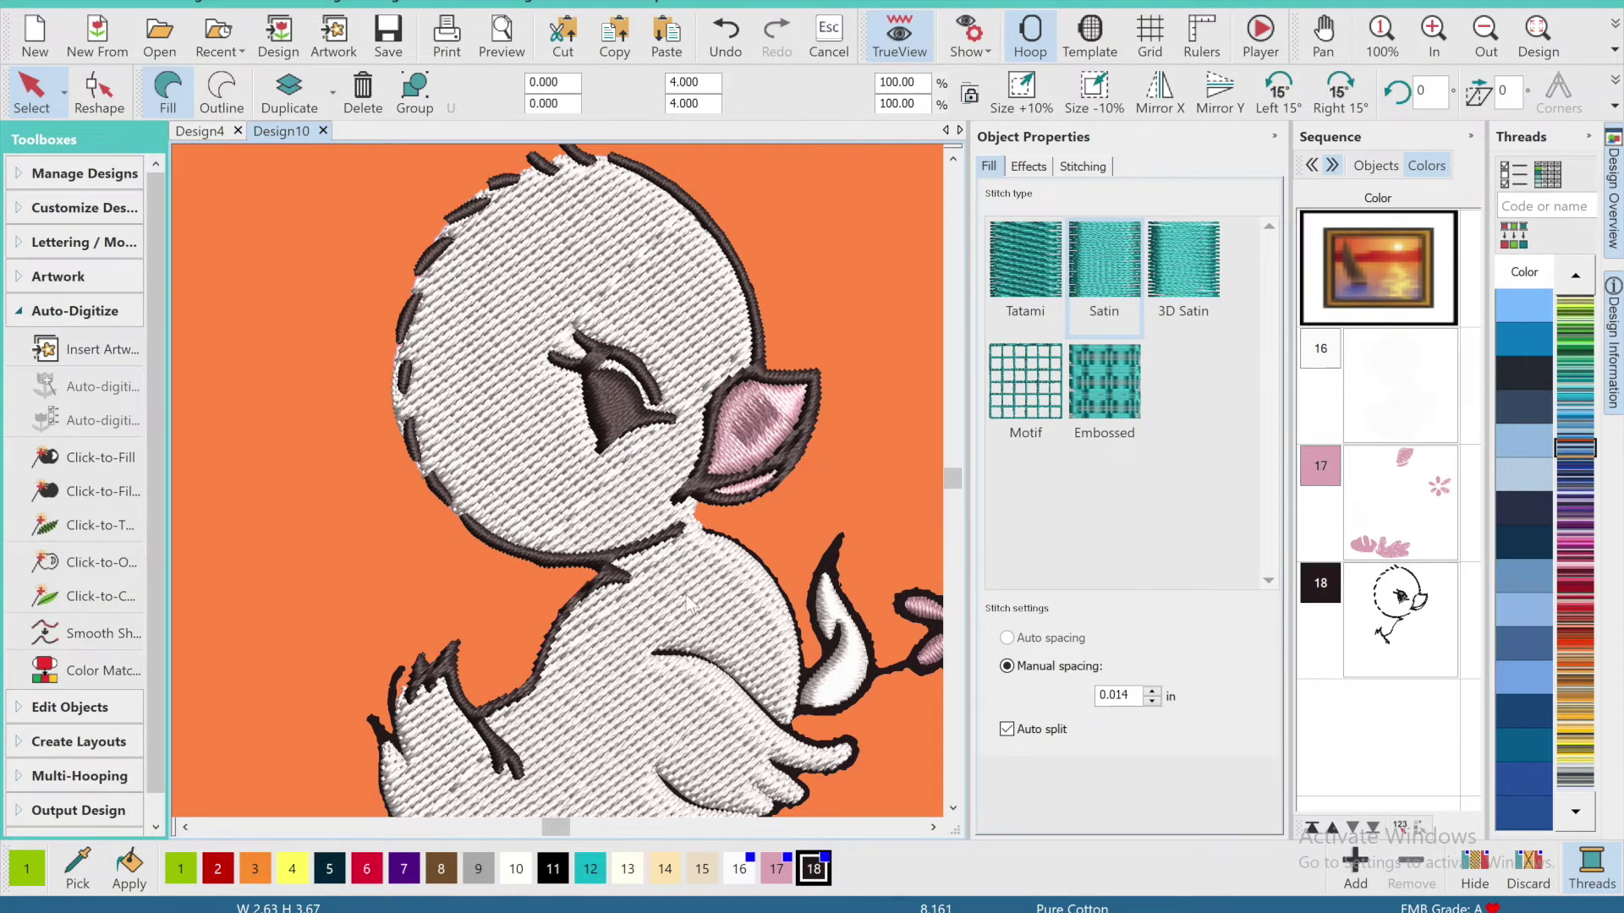
{"action": "left_click", "coordinate": [611, 590]}
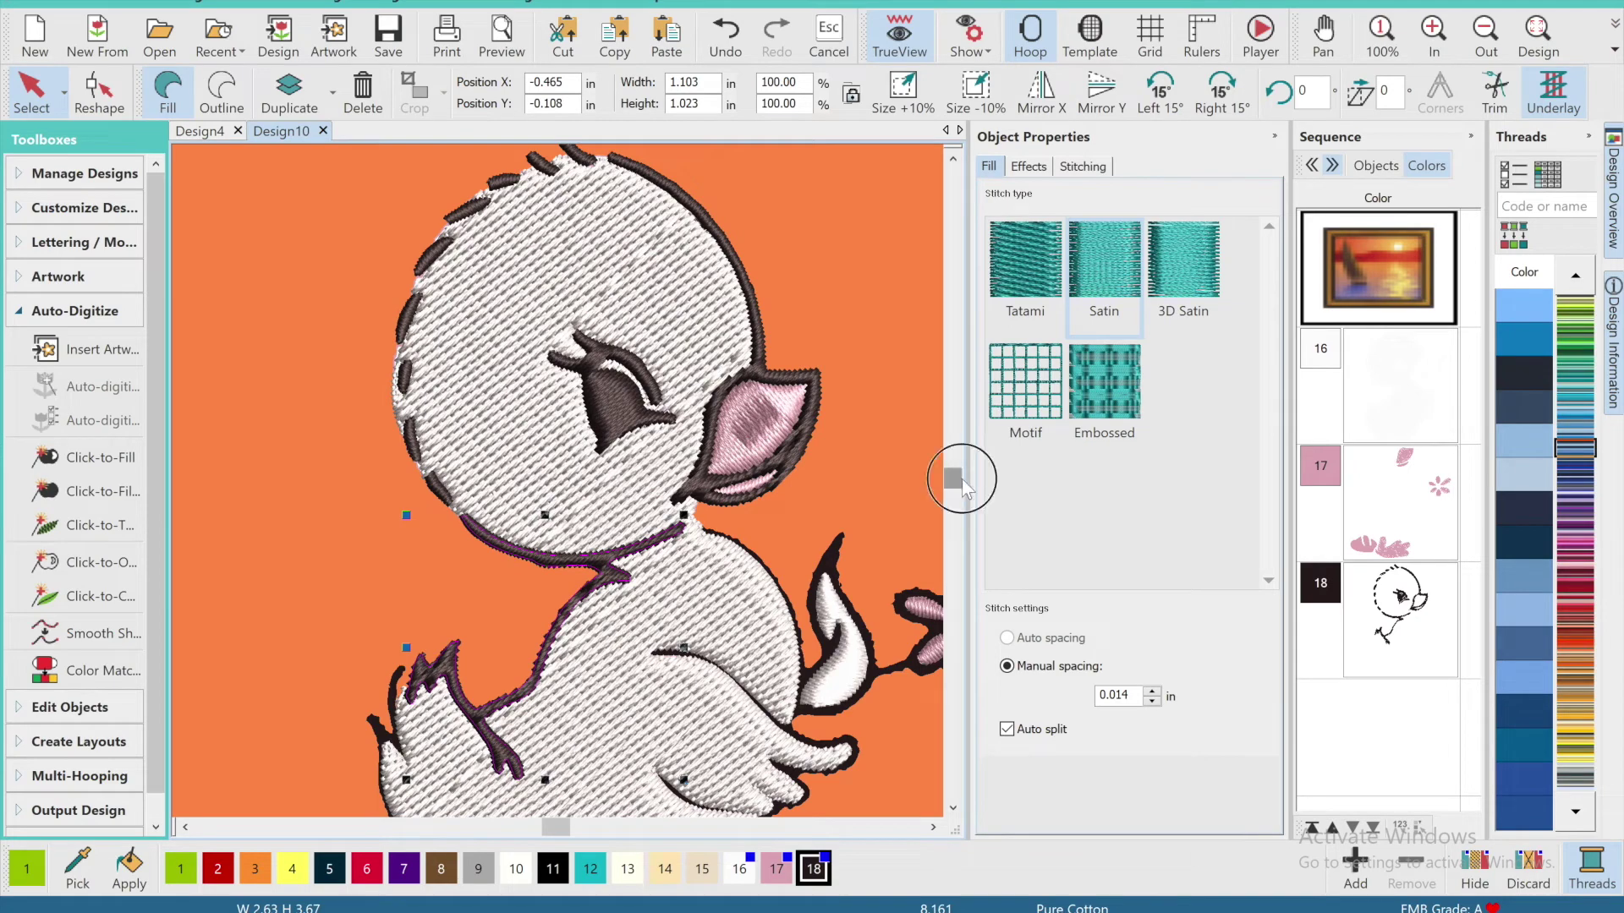
{"action": "left_click_drag", "start_coordinate": [961, 481], "coordinate": [962, 486]}
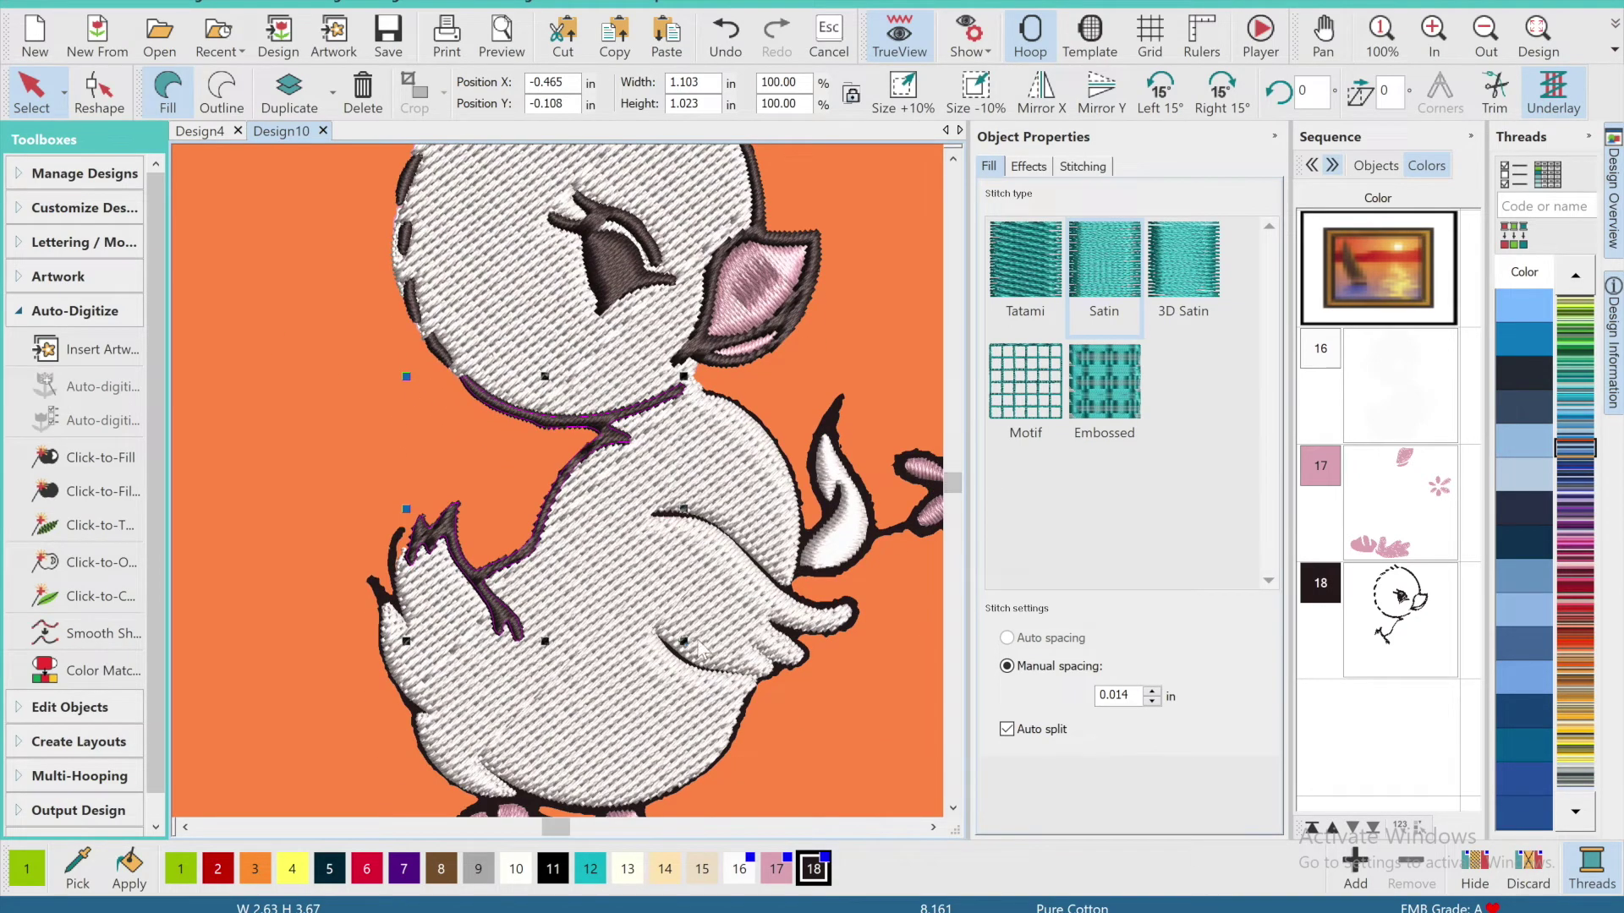
{"action": "left_click", "coordinate": [100, 456]}
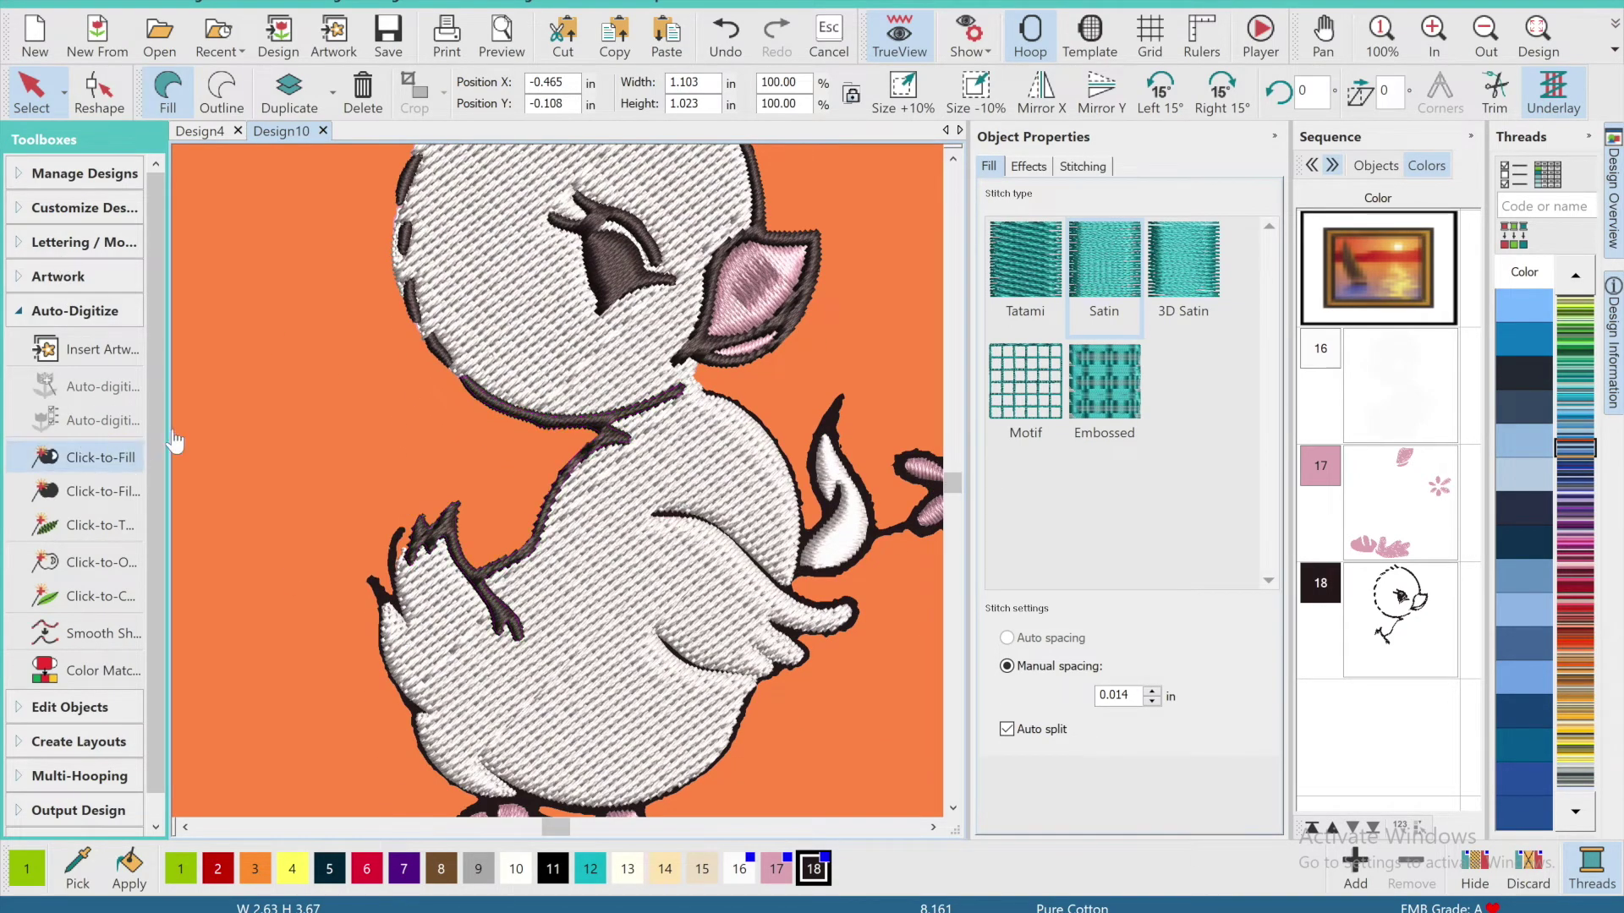
{"action": "left_click", "coordinate": [382, 605]}
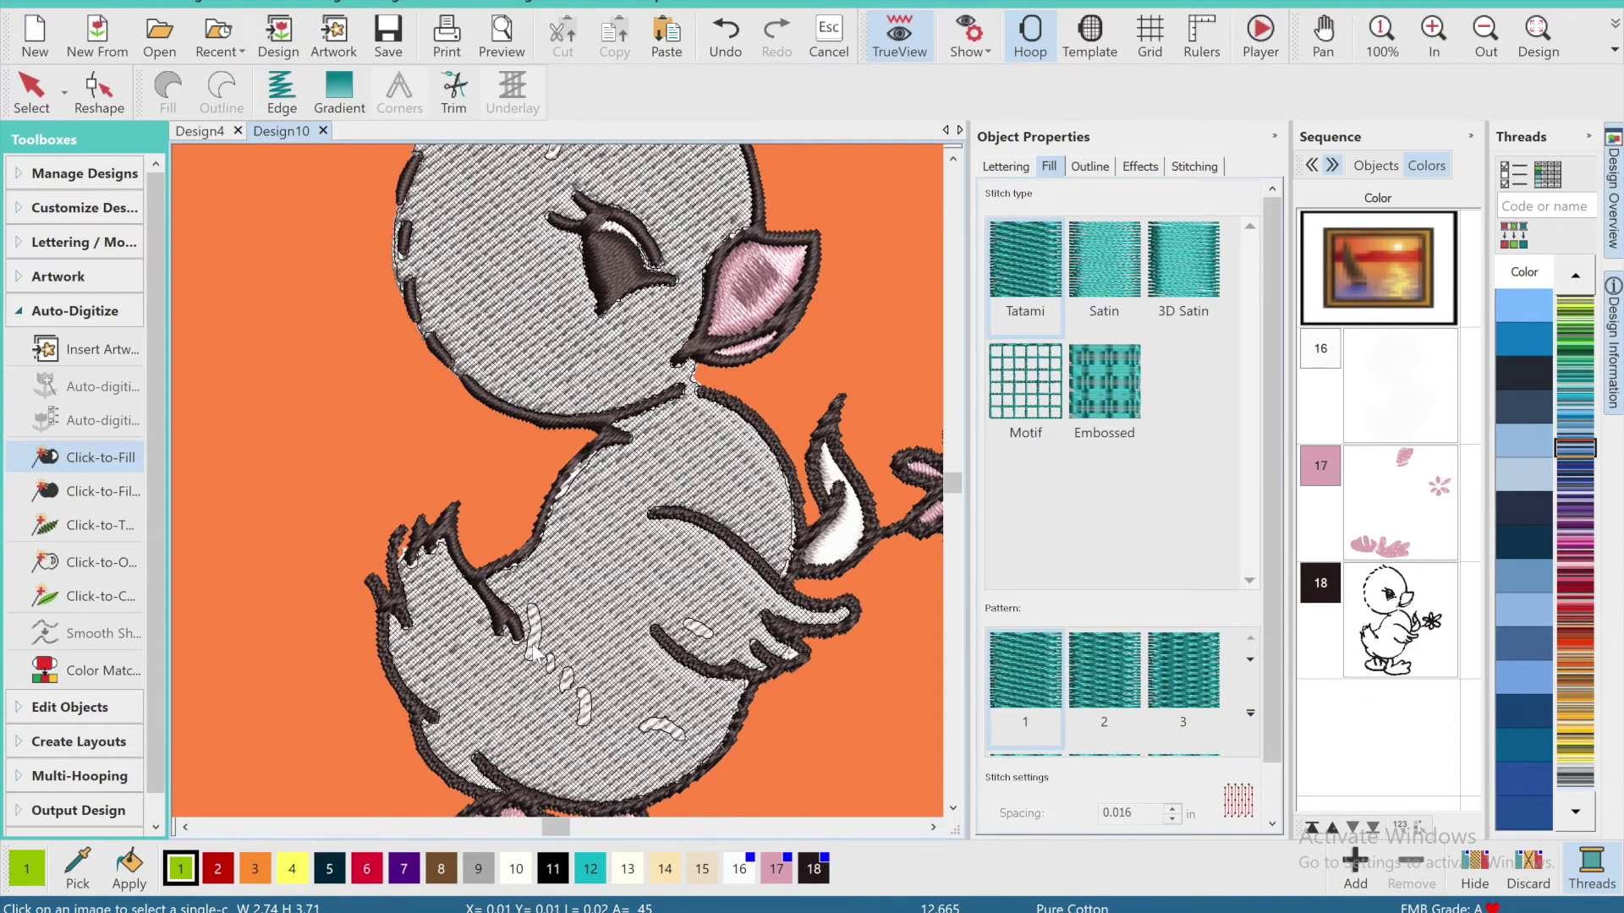
Smooth the complete set of black outlines at 0.010 in precision and convert them to Satin.
{"action": "left_click_drag", "start_coordinate": [961, 485], "coordinate": [968, 489]}
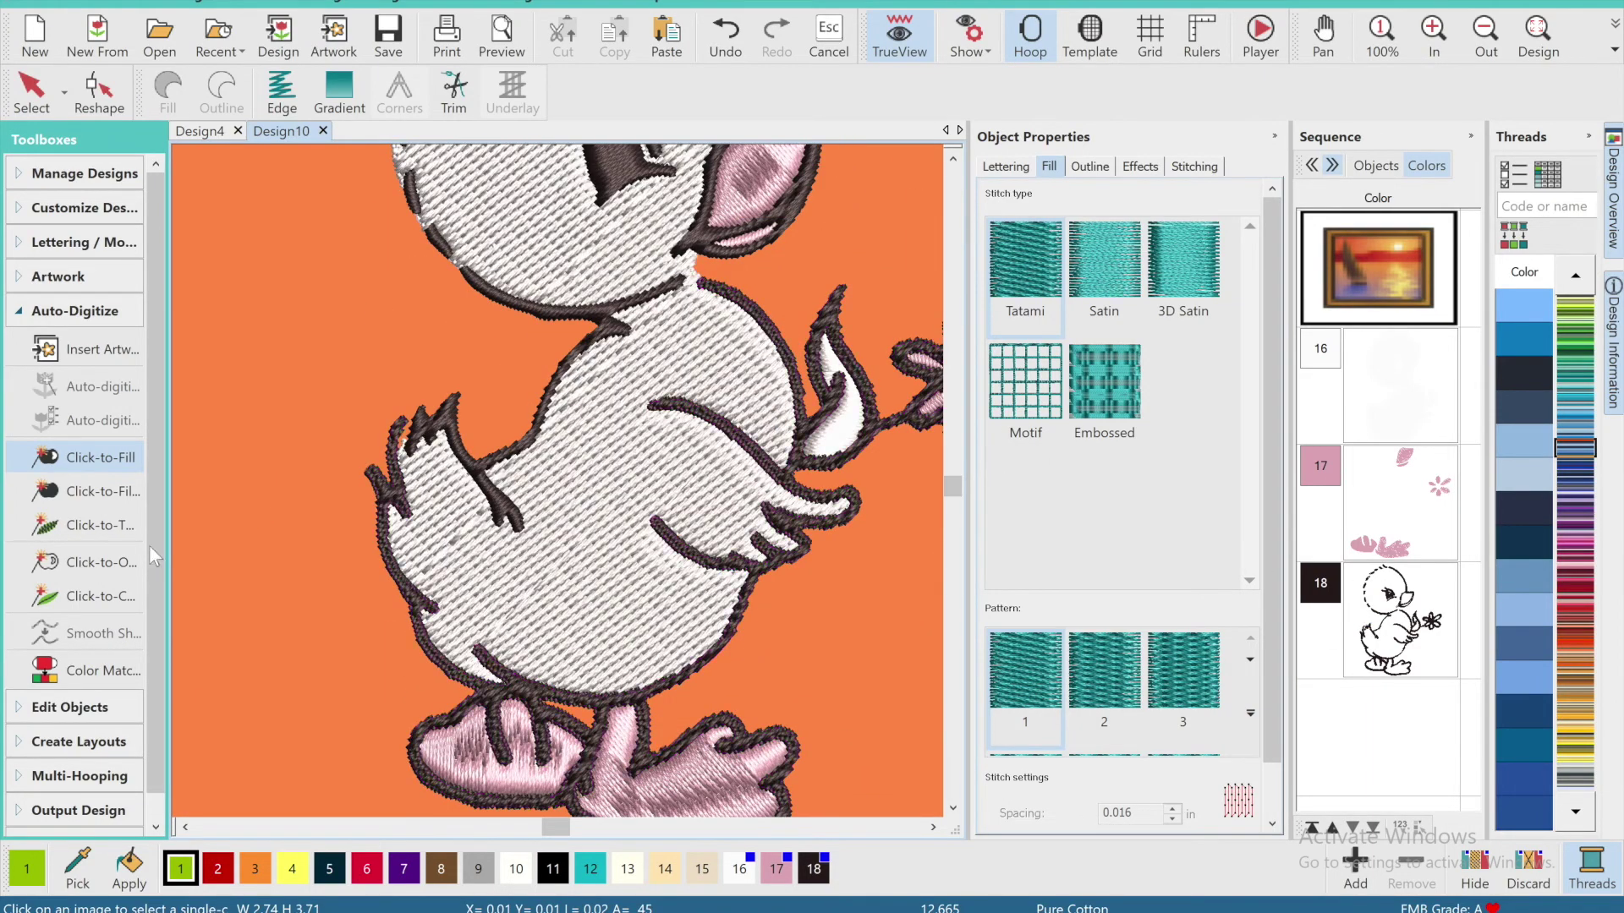
{"action": "left_click", "coordinate": [103, 632]}
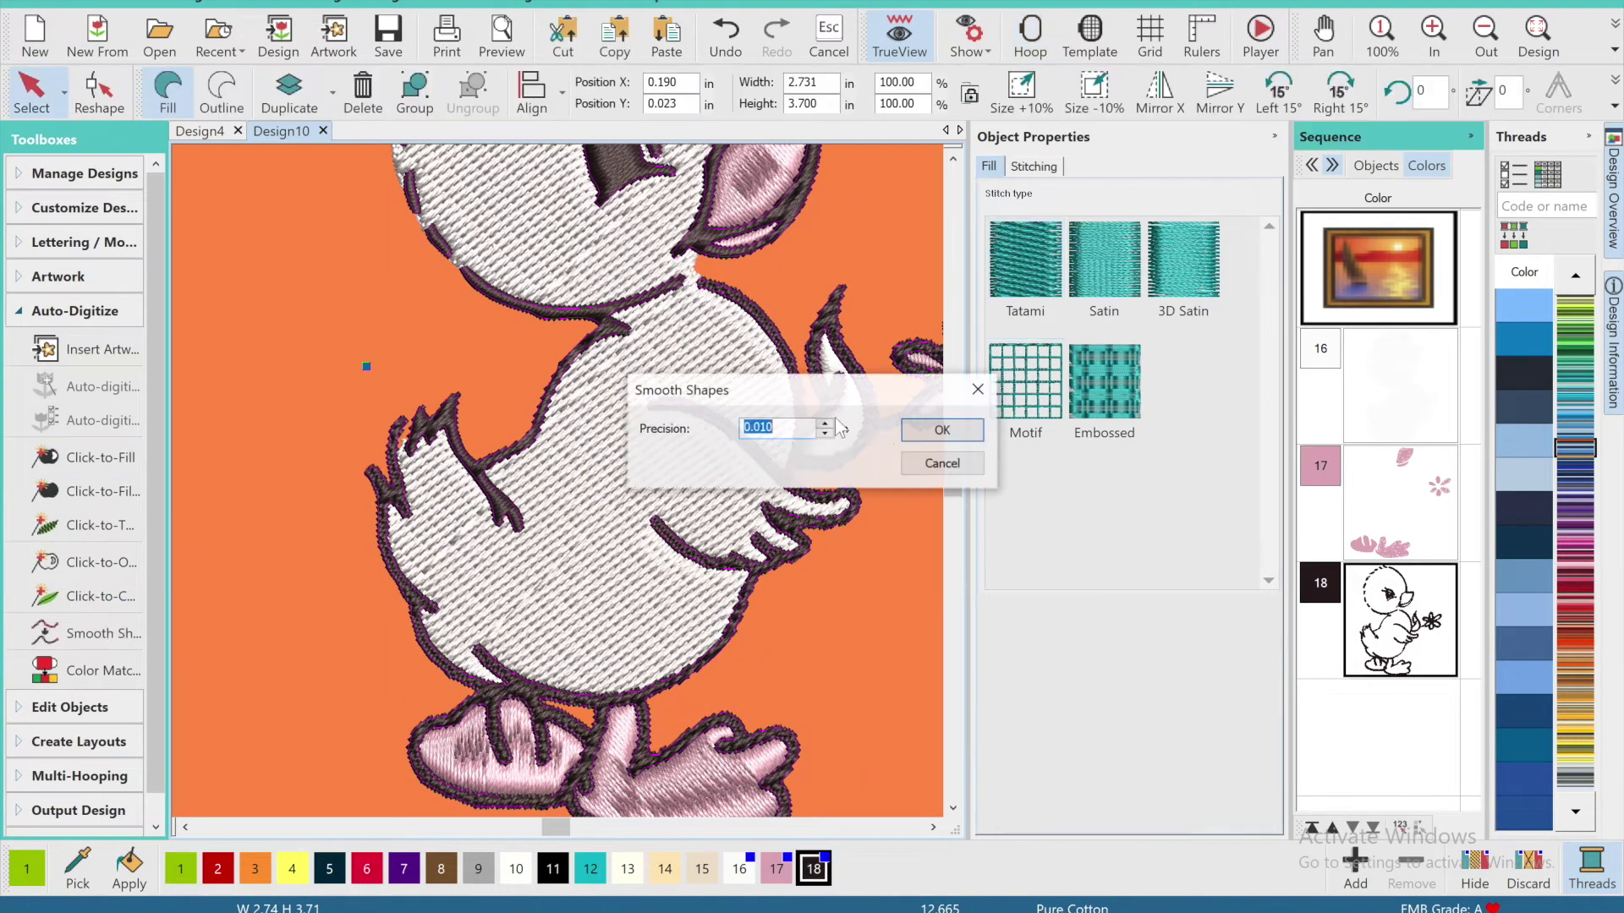
{"action": "left_click", "coordinate": [941, 430]}
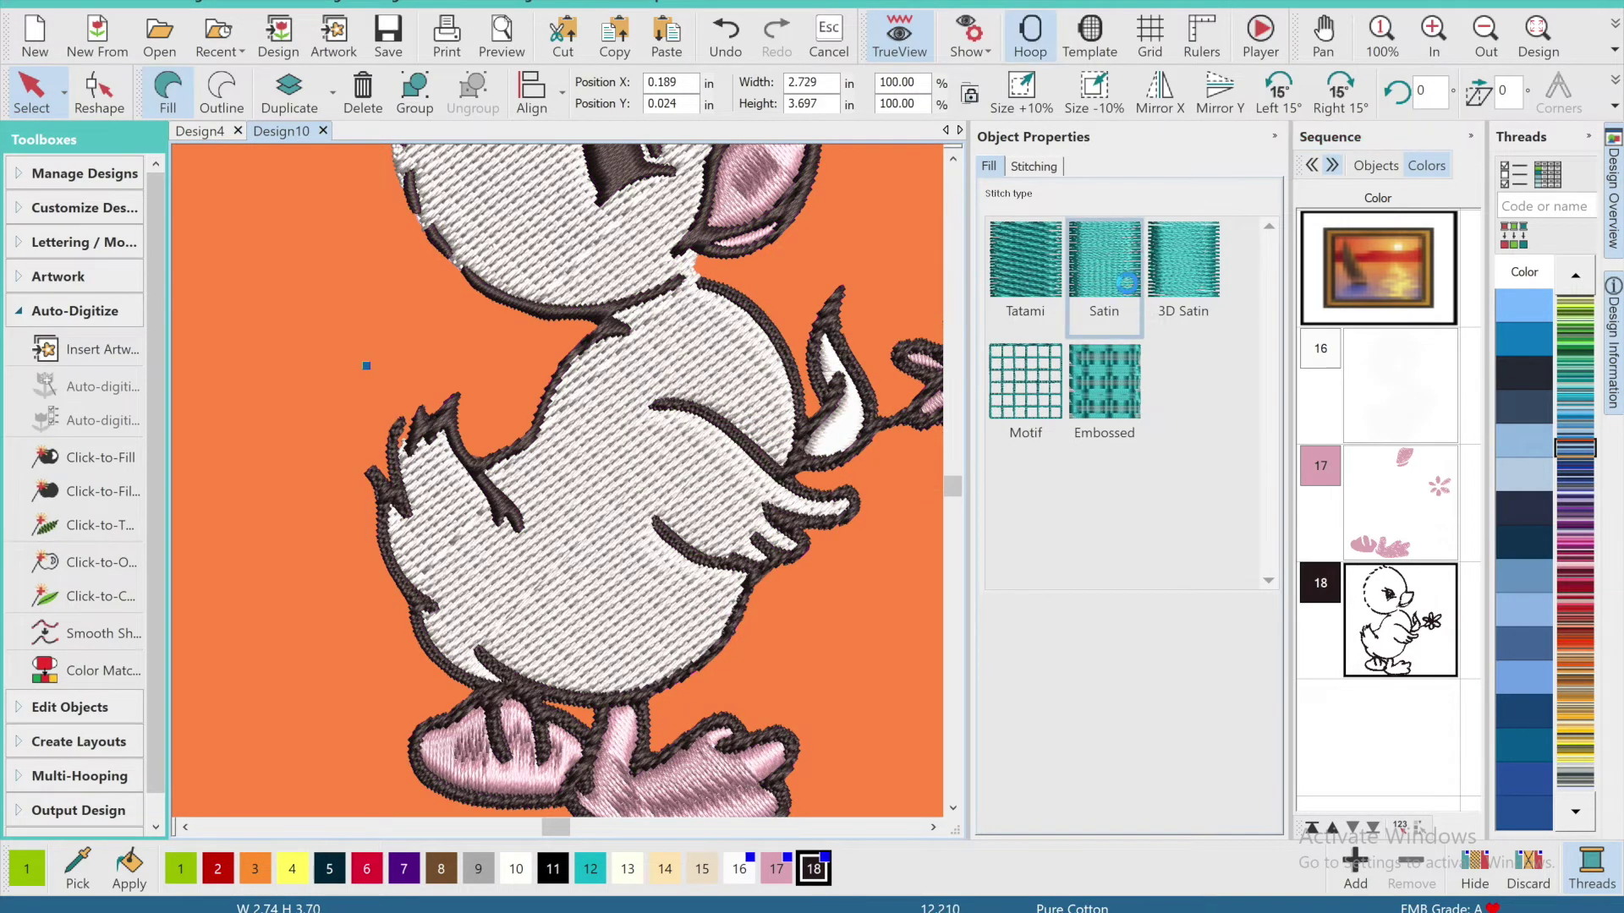
Digitize the small black feather marks on the duck's body and wing with Click-to-Fill.
{"action": "left_click", "coordinate": [83, 463]}
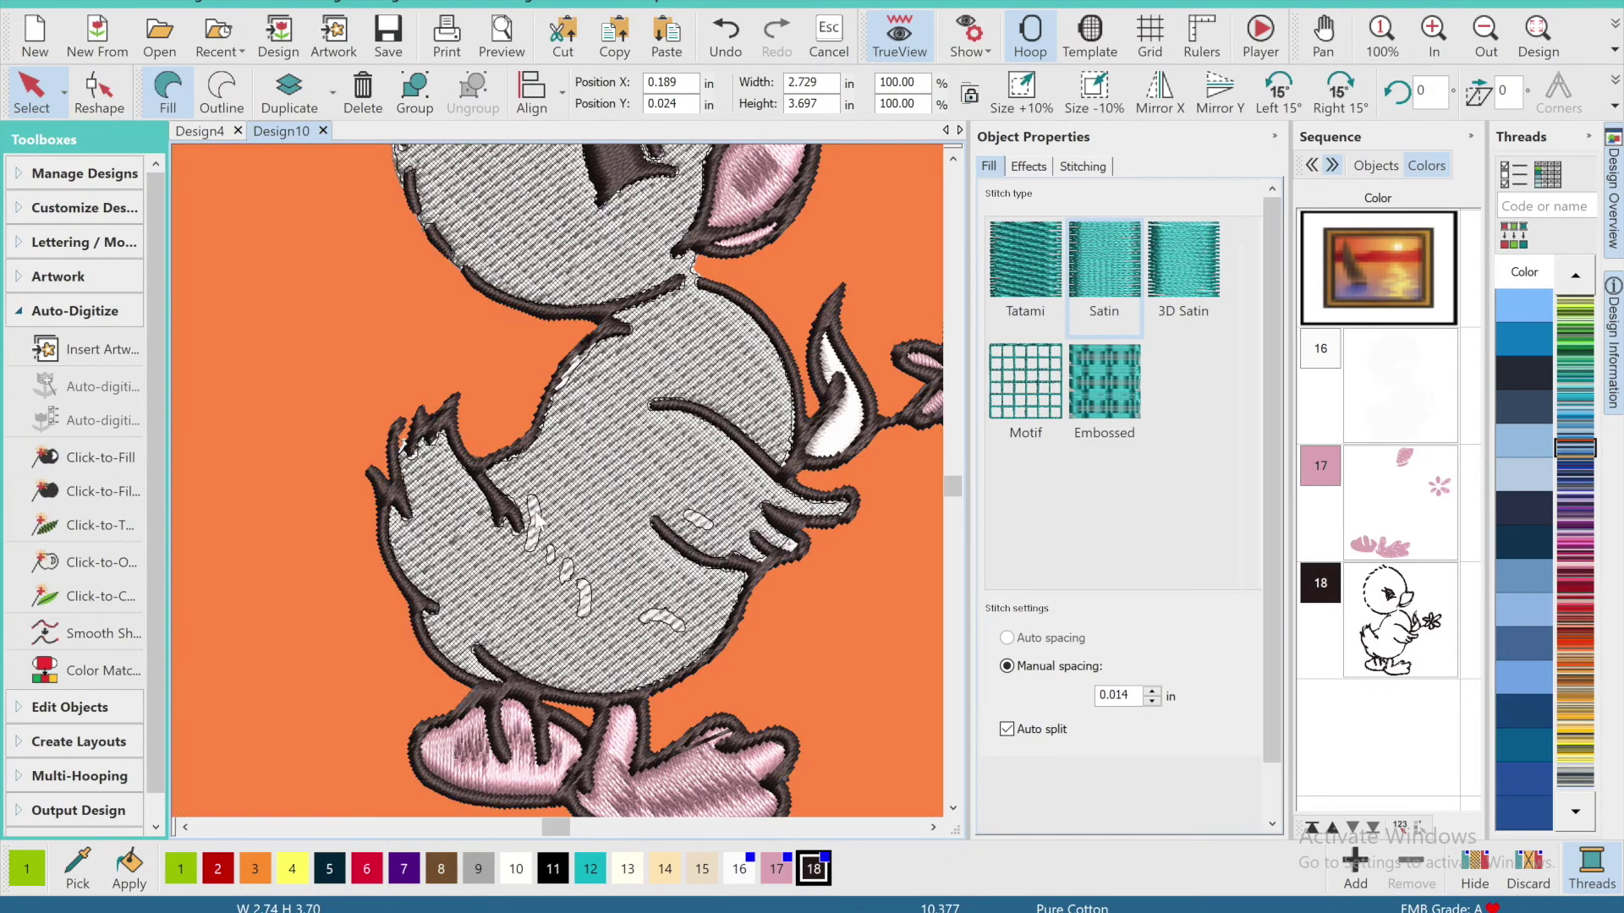
{"action": "key", "text": "space"}
{"action": "left_click", "coordinate": [533, 511]}
{"action": "left_click", "coordinate": [551, 555]}
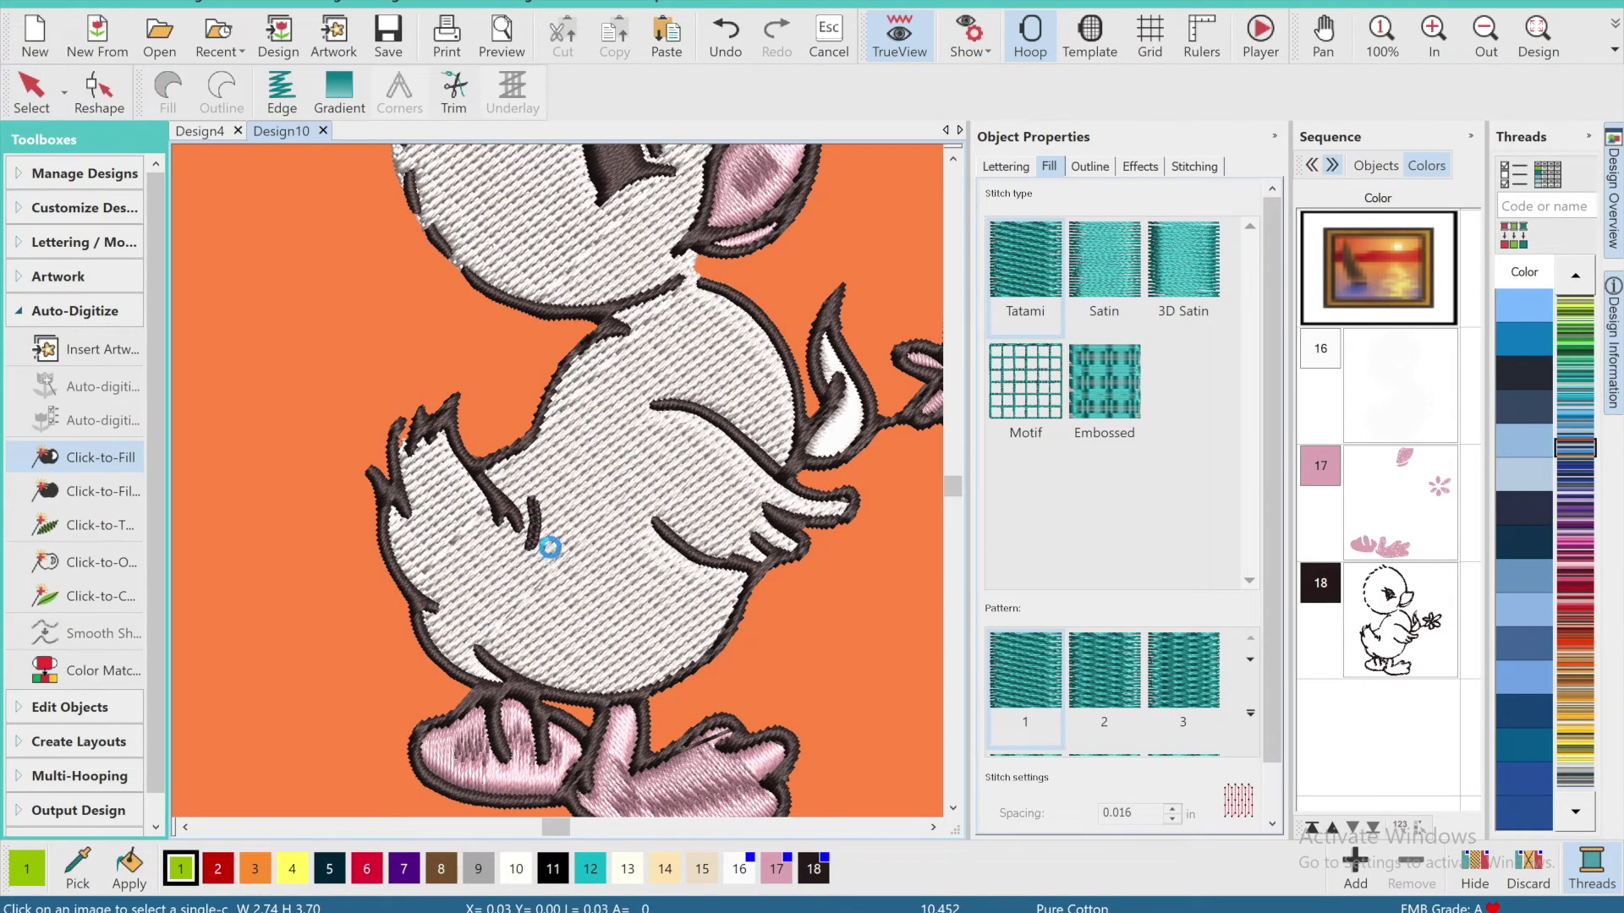
{"action": "left_click", "coordinate": [582, 585]}
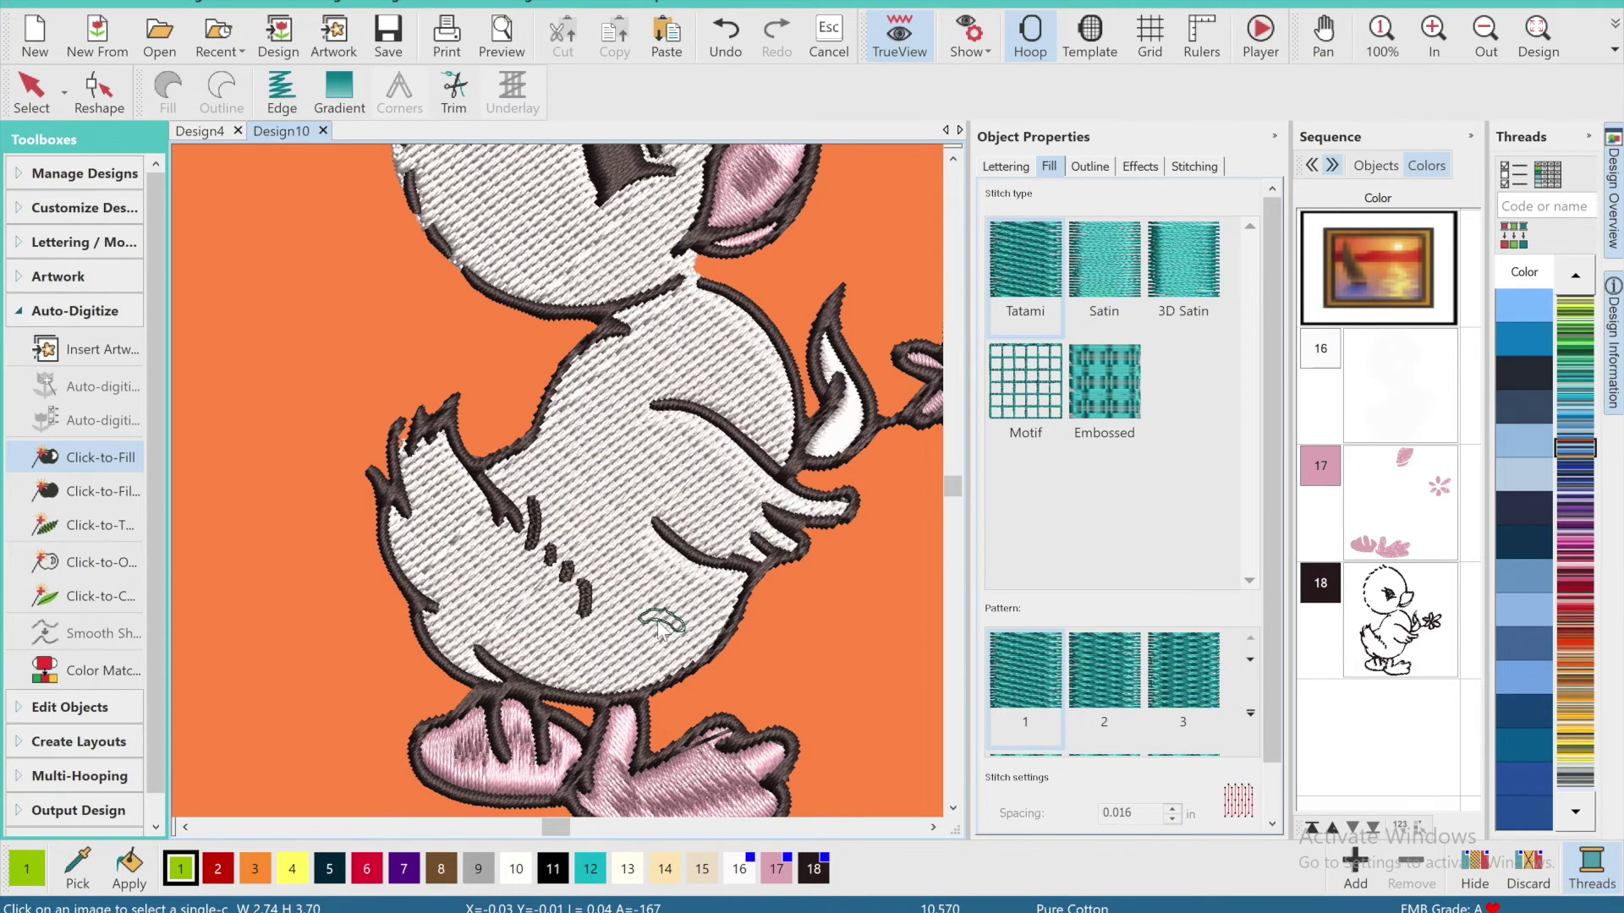
{"action": "left_click", "coordinate": [698, 520]}
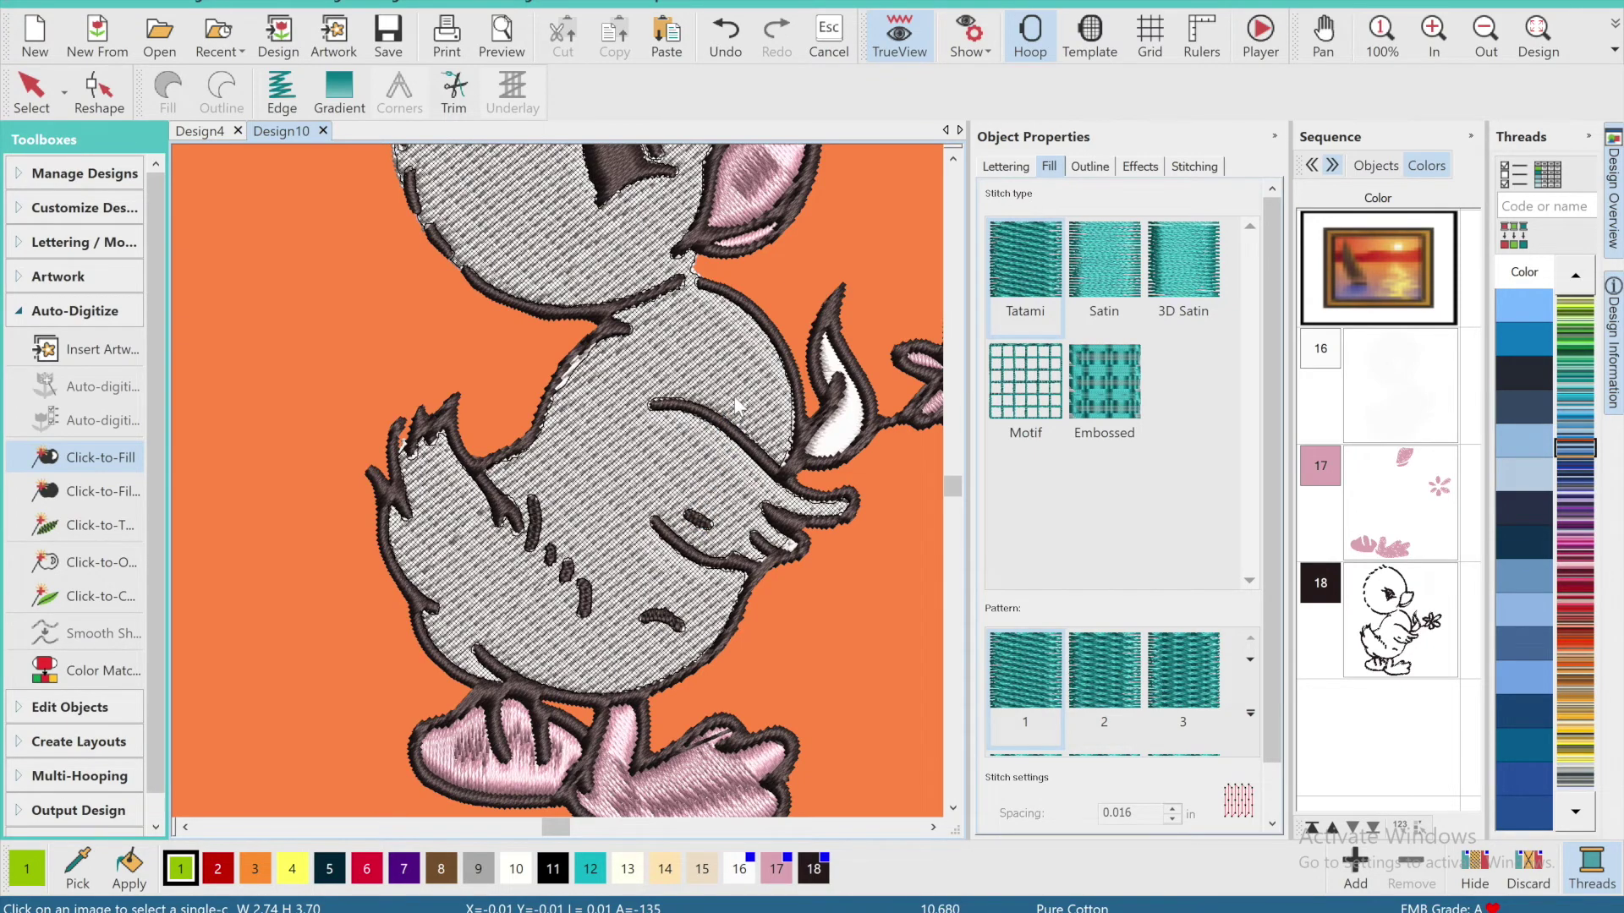
Select all the black objects, including the new feather marks, and smooth their shapes at 0.010 in precision.
{"action": "left_click", "coordinate": [1535, 42]}
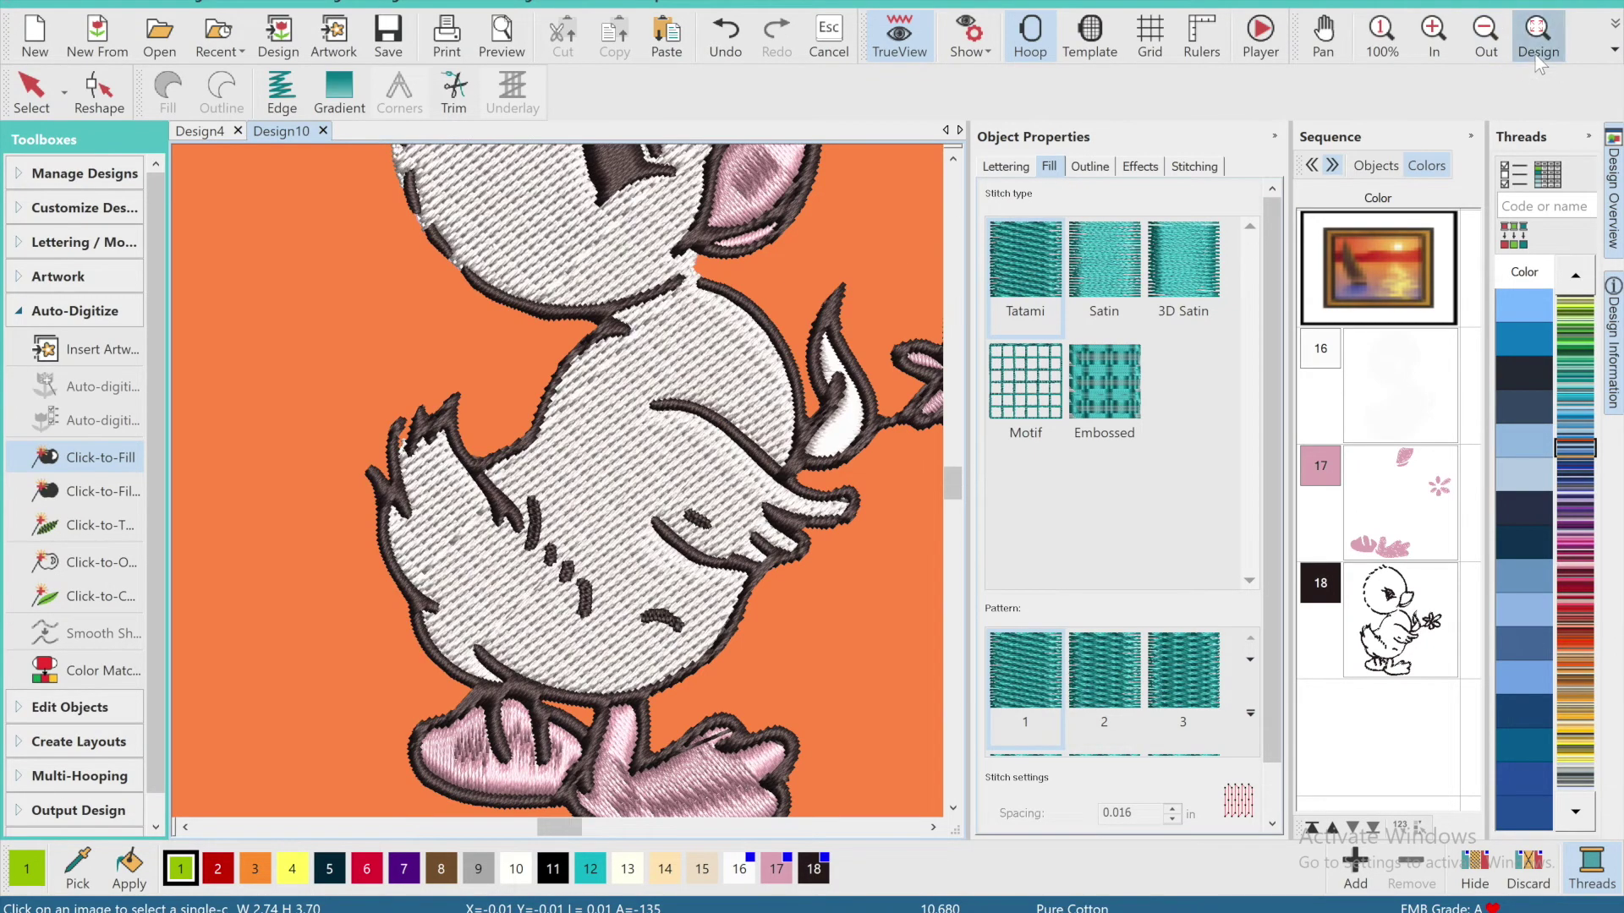
{"action": "left_click", "coordinate": [1400, 617]}
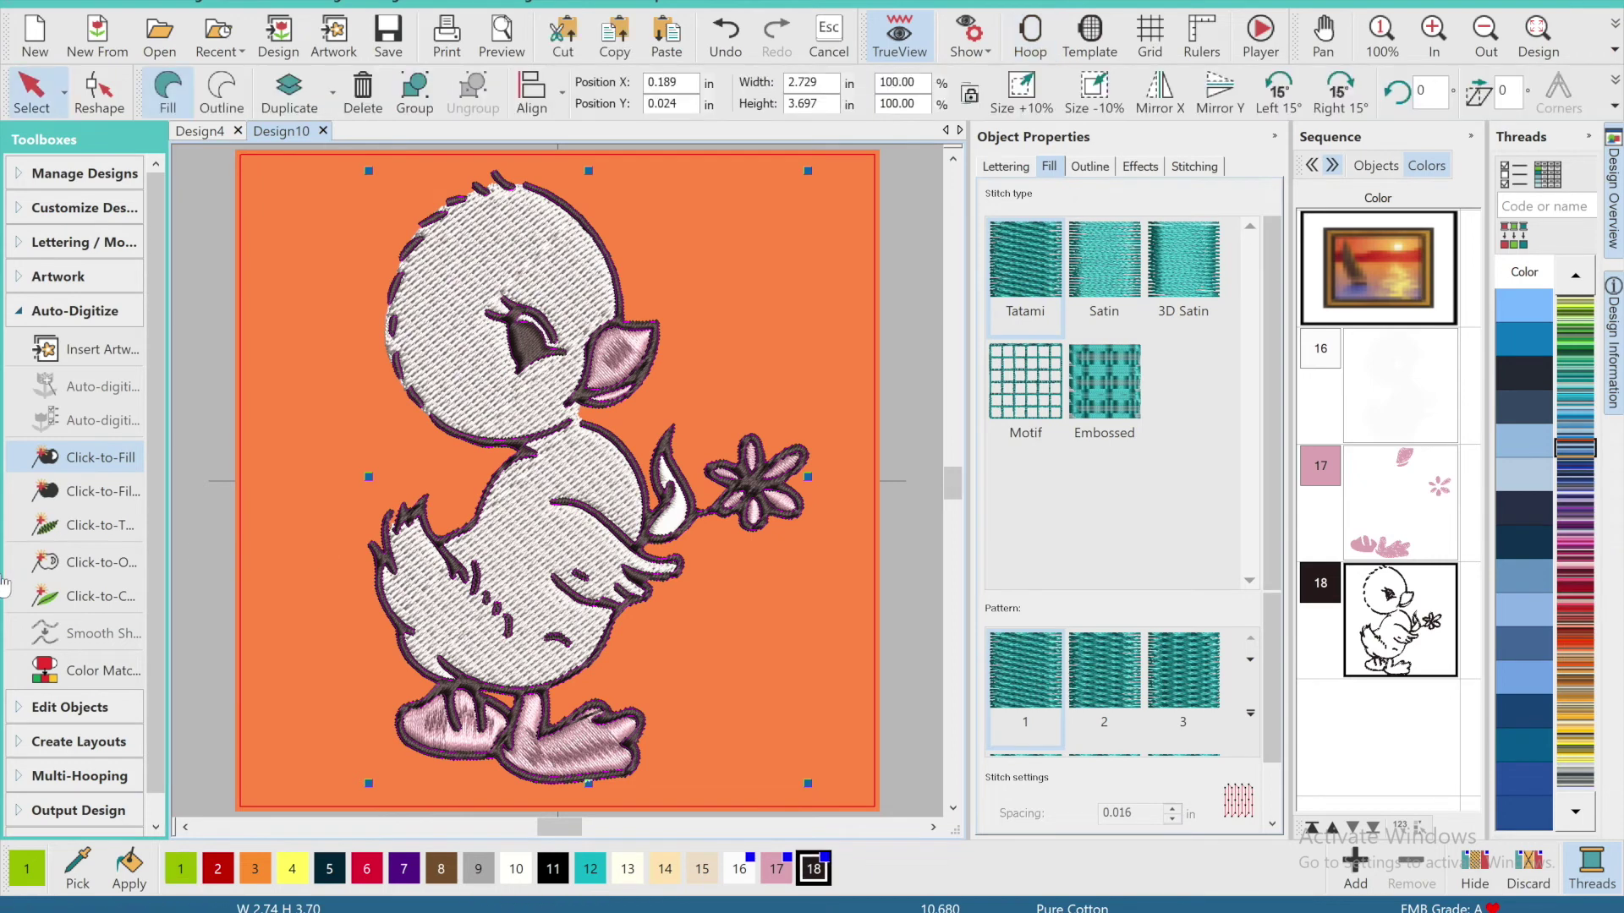
{"action": "left_click", "coordinate": [102, 633]}
{"action": "left_click", "coordinate": [935, 428]}
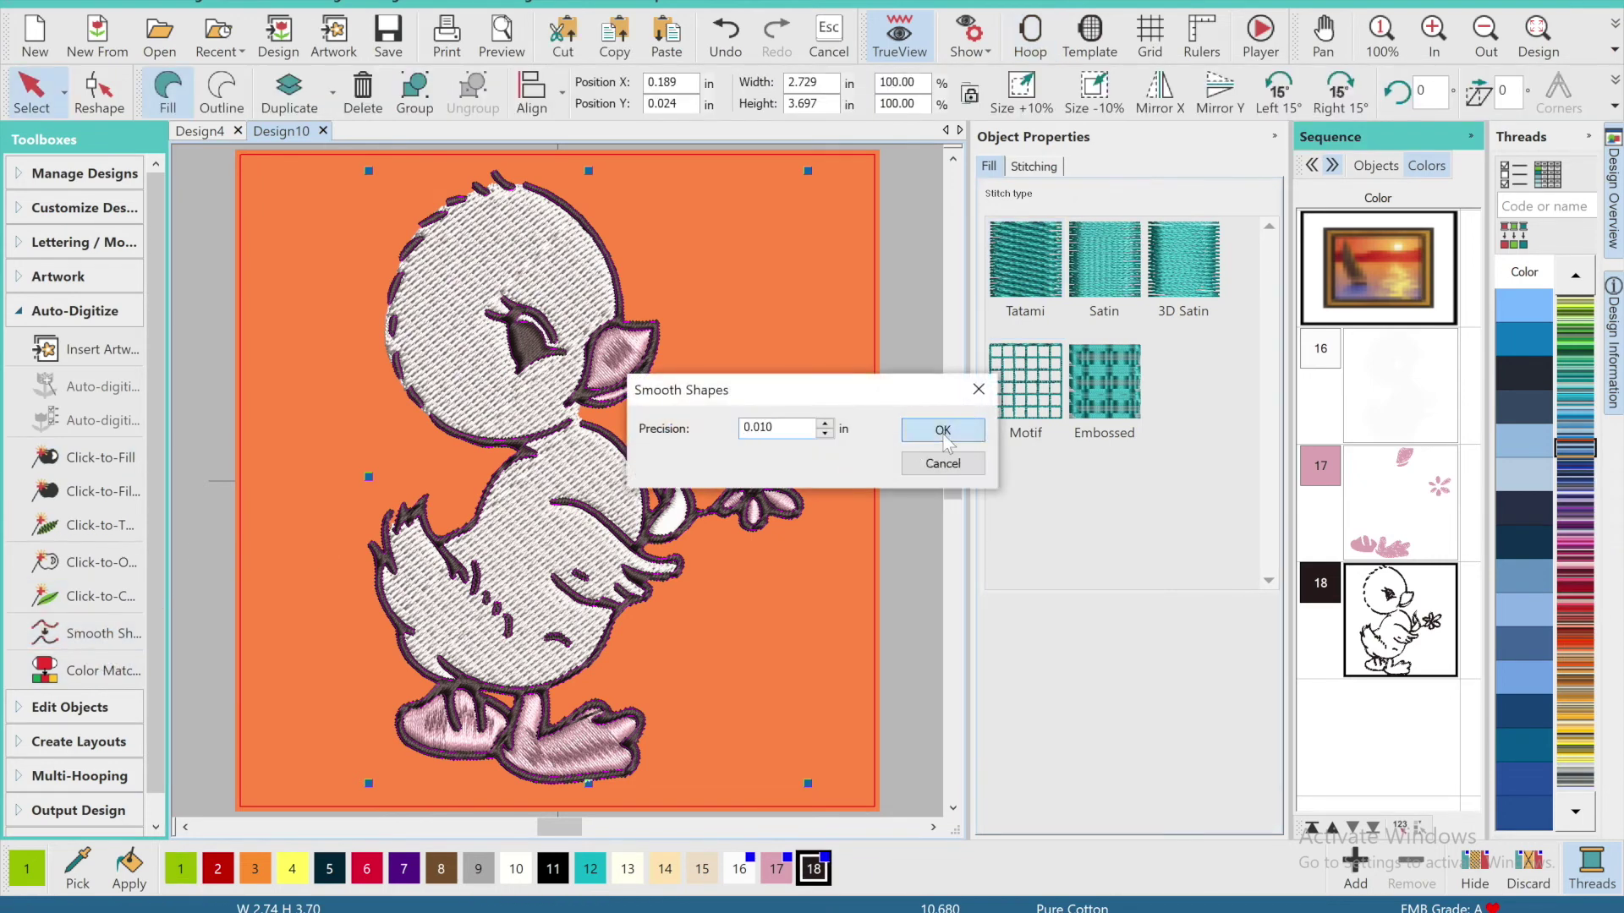
Convert the smoothed black outlines and feather marks to Satin.
{"action": "left_click", "coordinate": [1103, 301]}
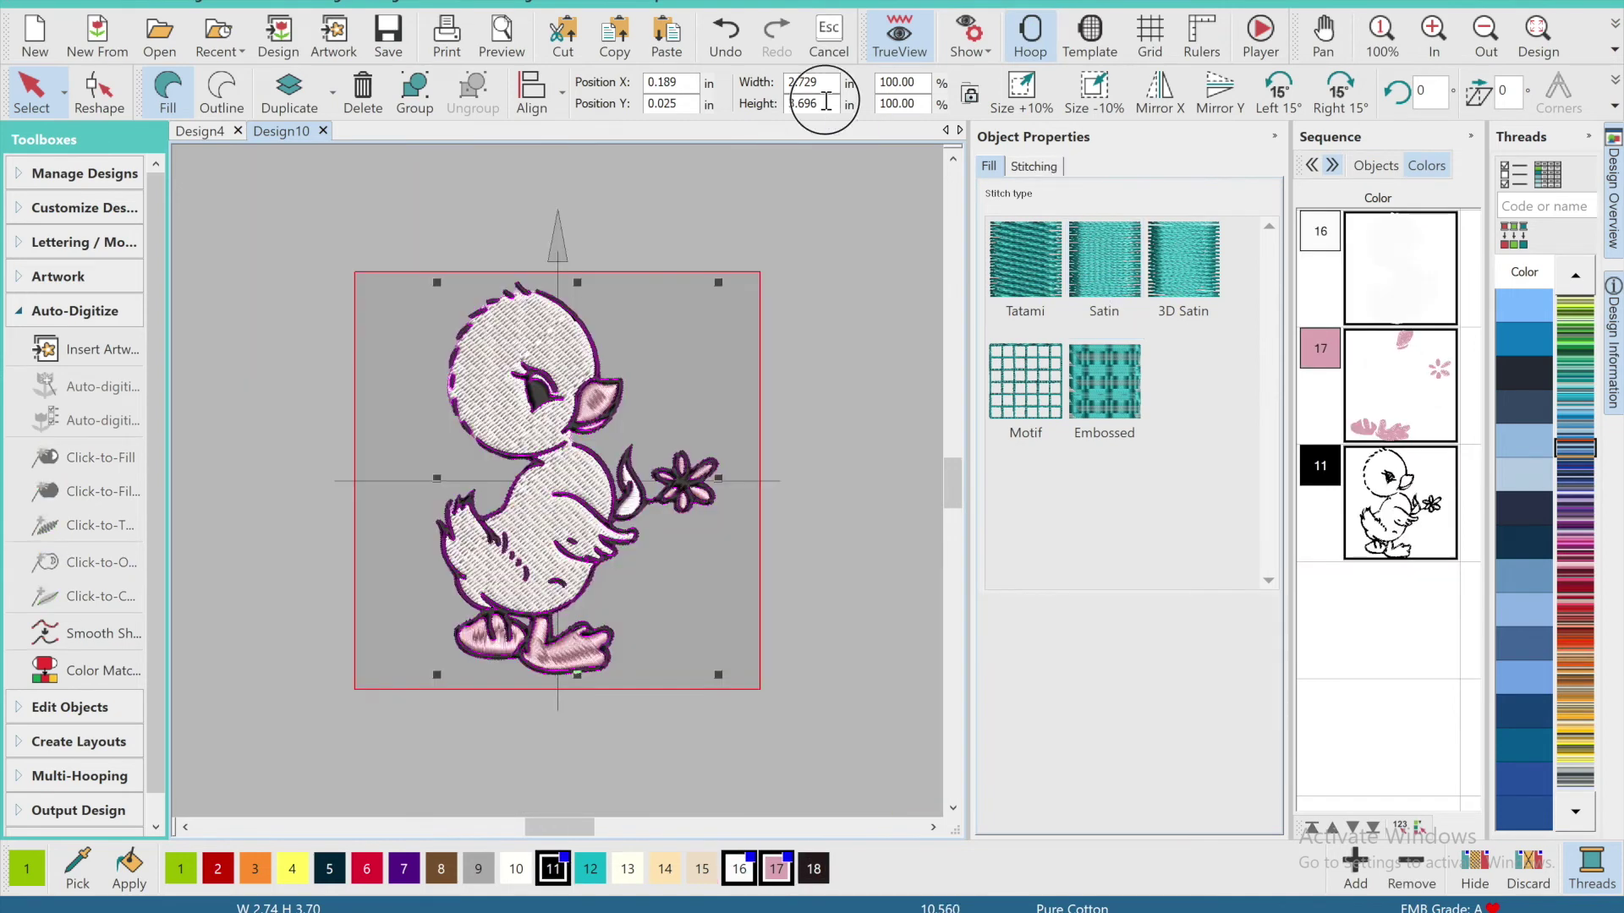
Resize the entire duck design proportionally to a height of 4.850 in.
{"action": "double_click", "coordinate": [825, 103]}
{"action": "key", "text": "BackSpace"}
{"action": "type", "text": "4.850"}
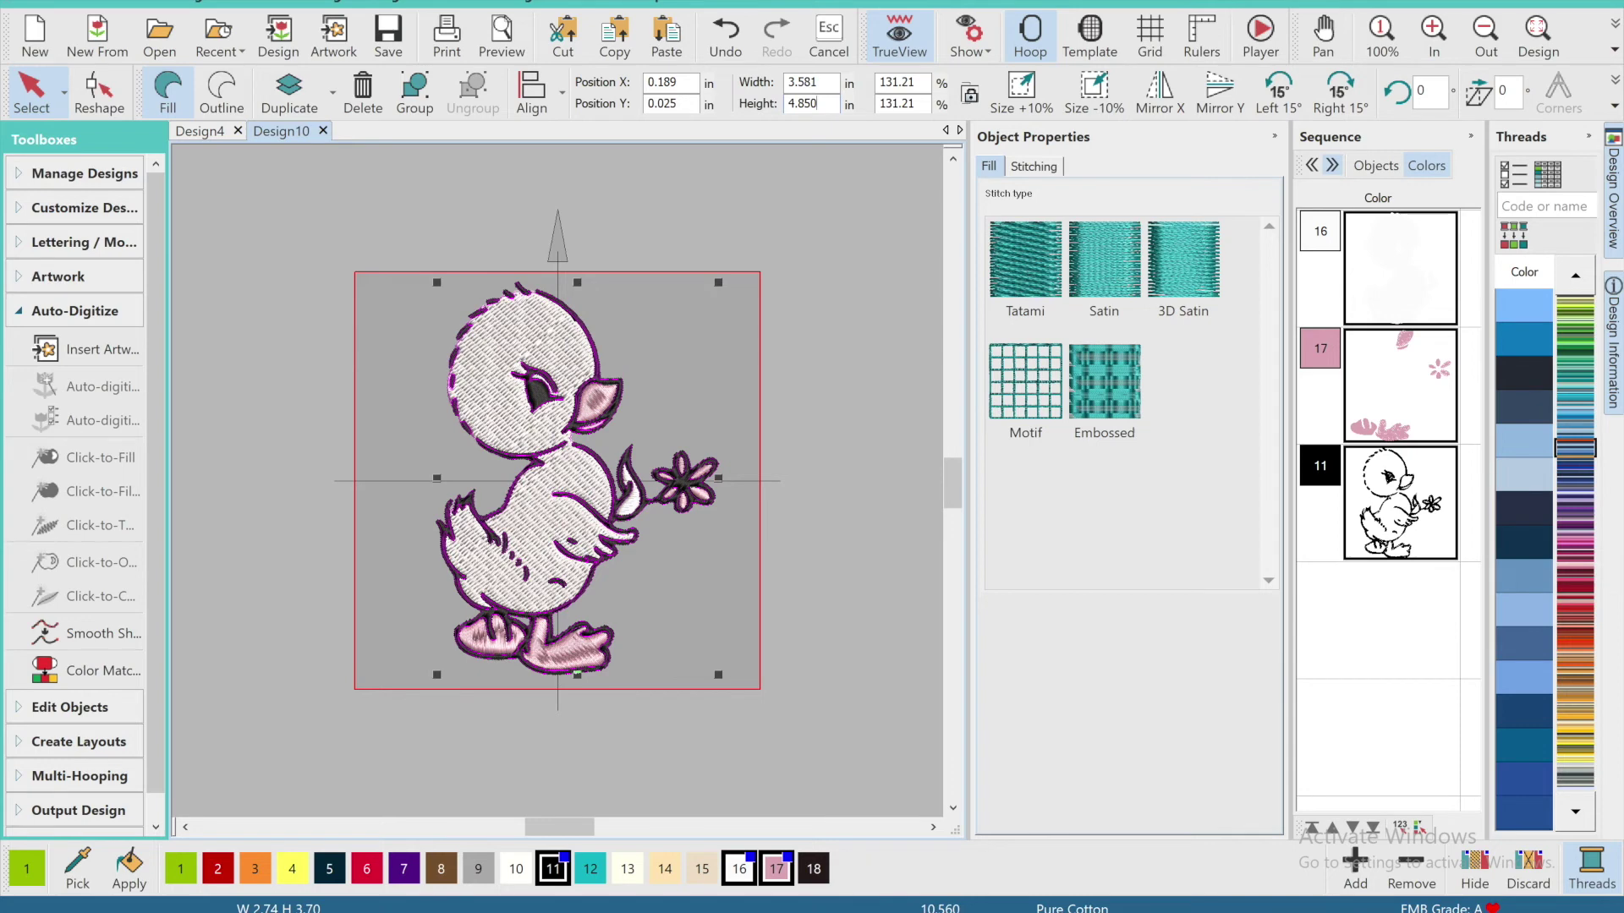
{"action": "key", "text": "Return"}
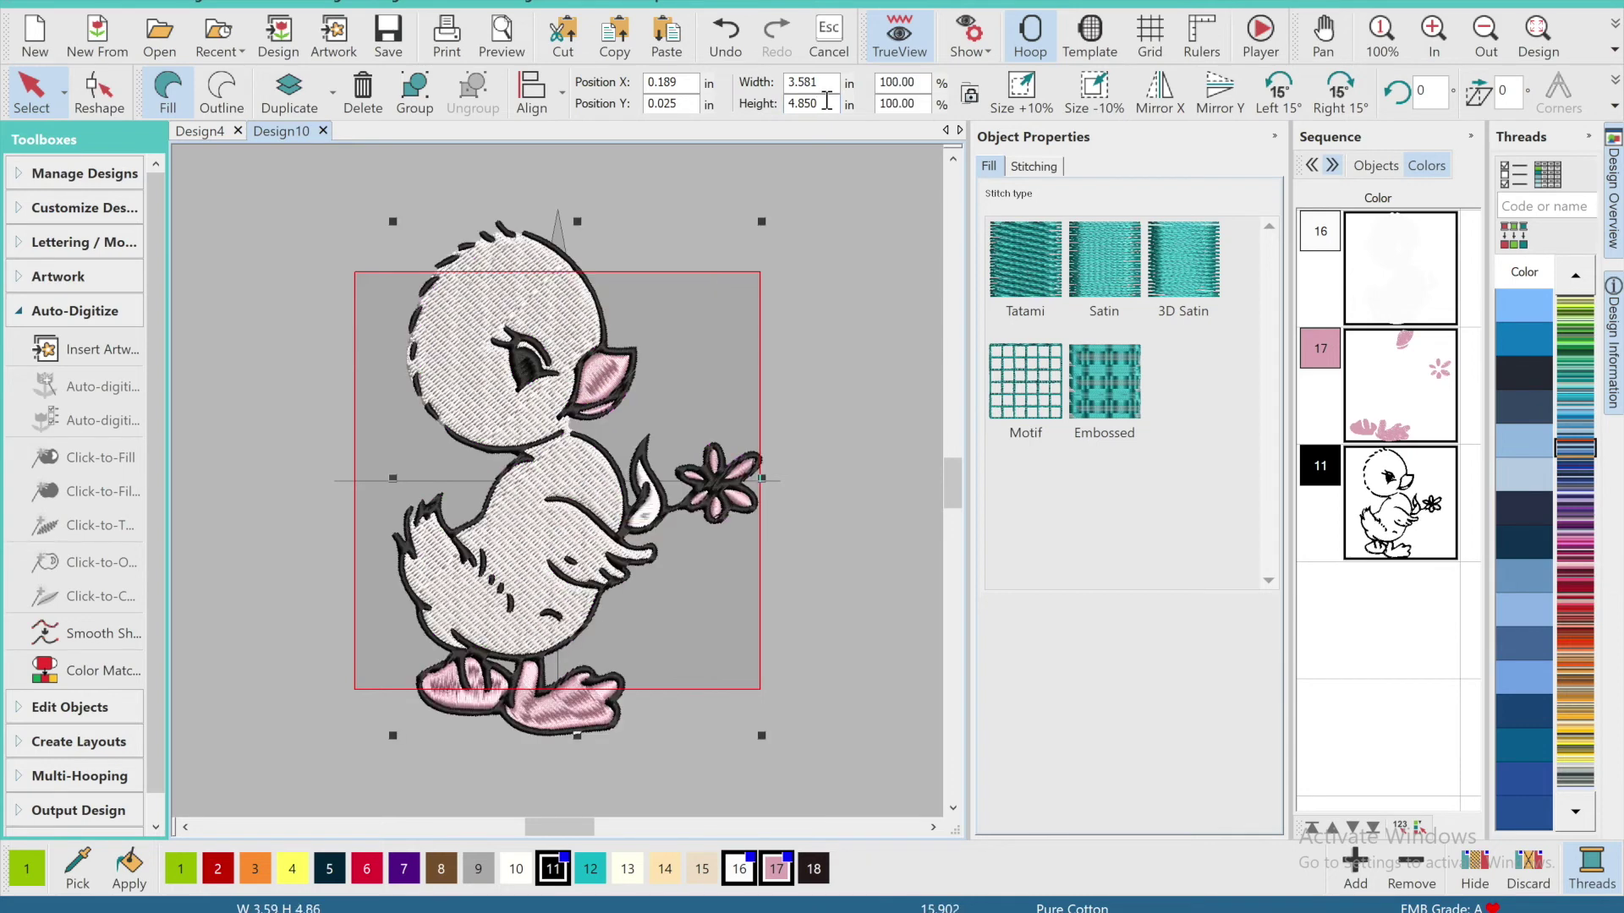
{"action": "key", "text": "ctrl+z"}
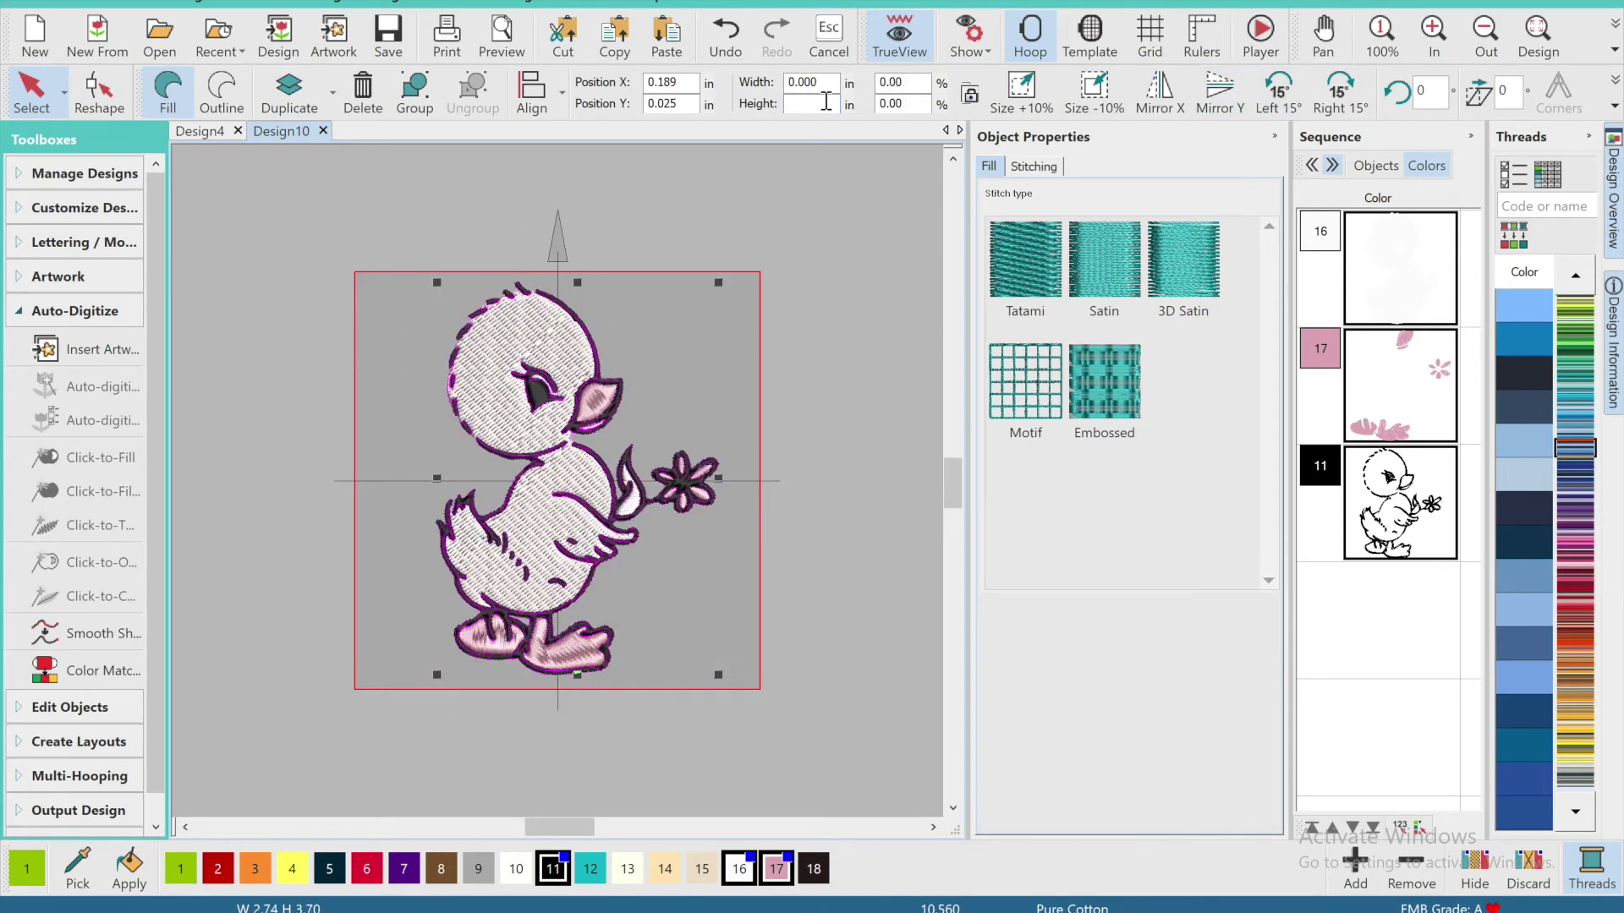
{"action": "type", "text": "4.850"}
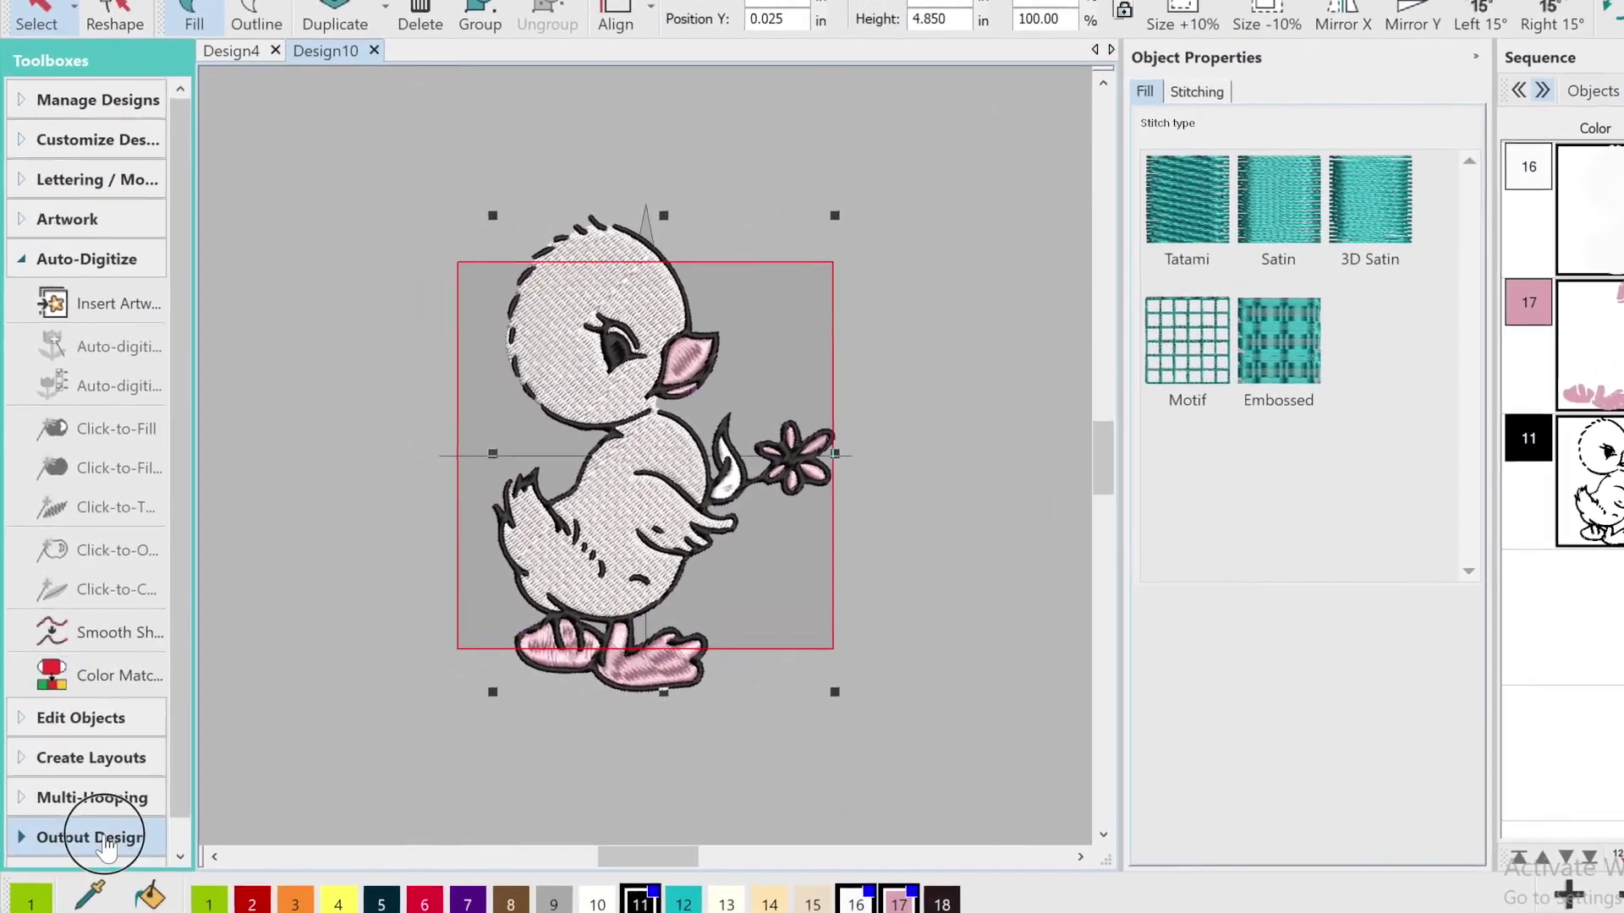
Export the design as a Brother/Babylock/Deco PES machine file named daisyduck5x7.
{"action": "left_click", "coordinate": [85, 817]}
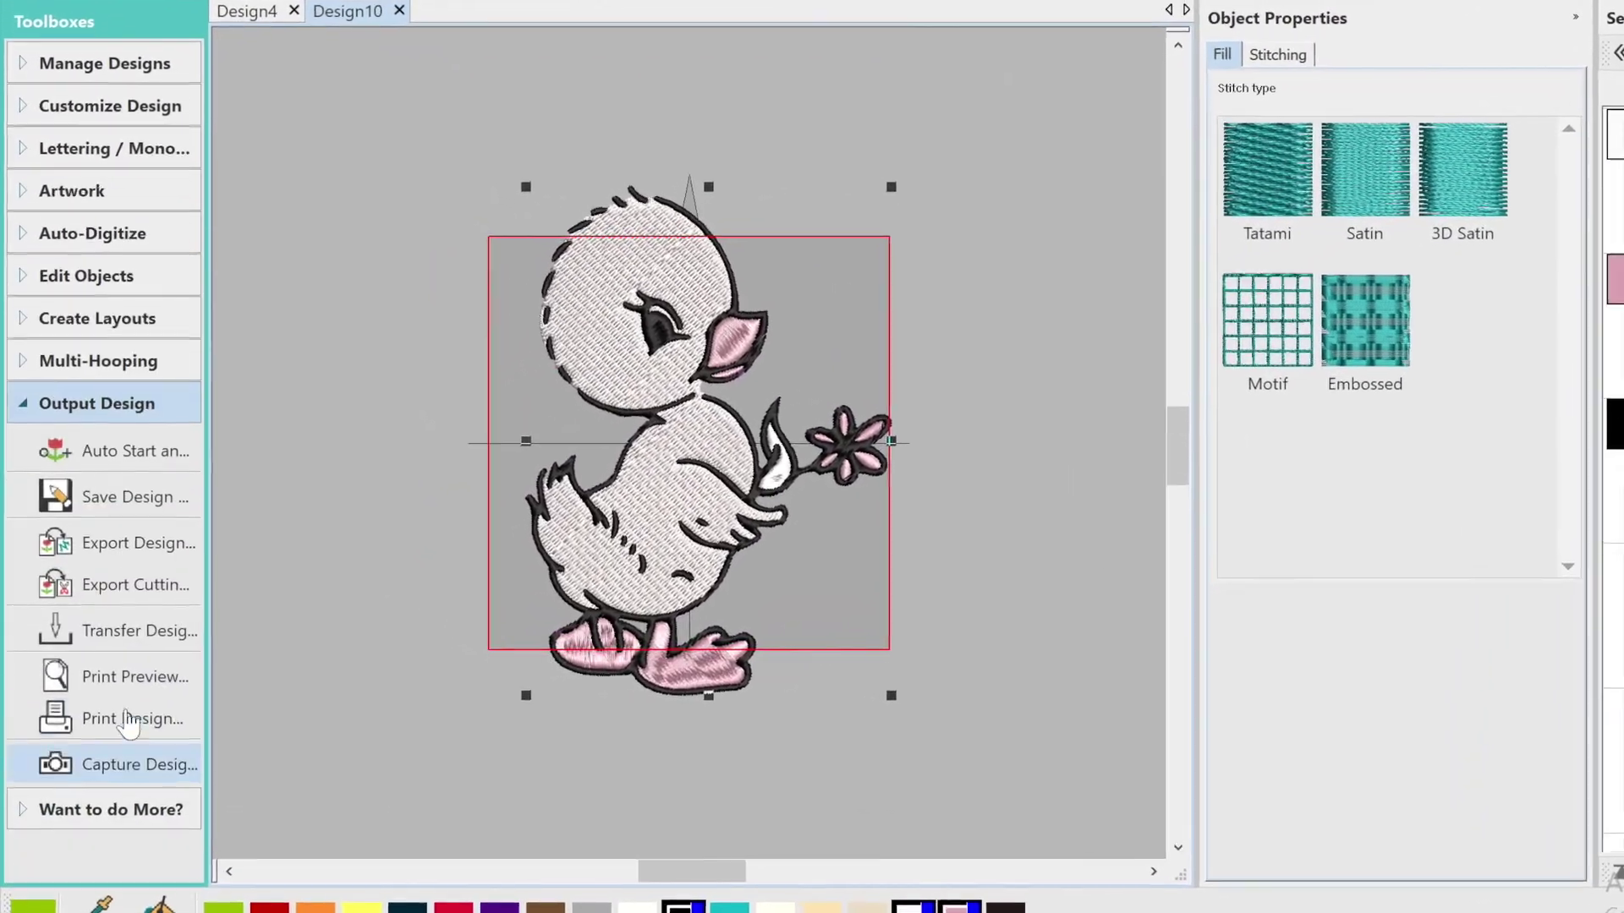
{"action": "left_click", "coordinate": [127, 535]}
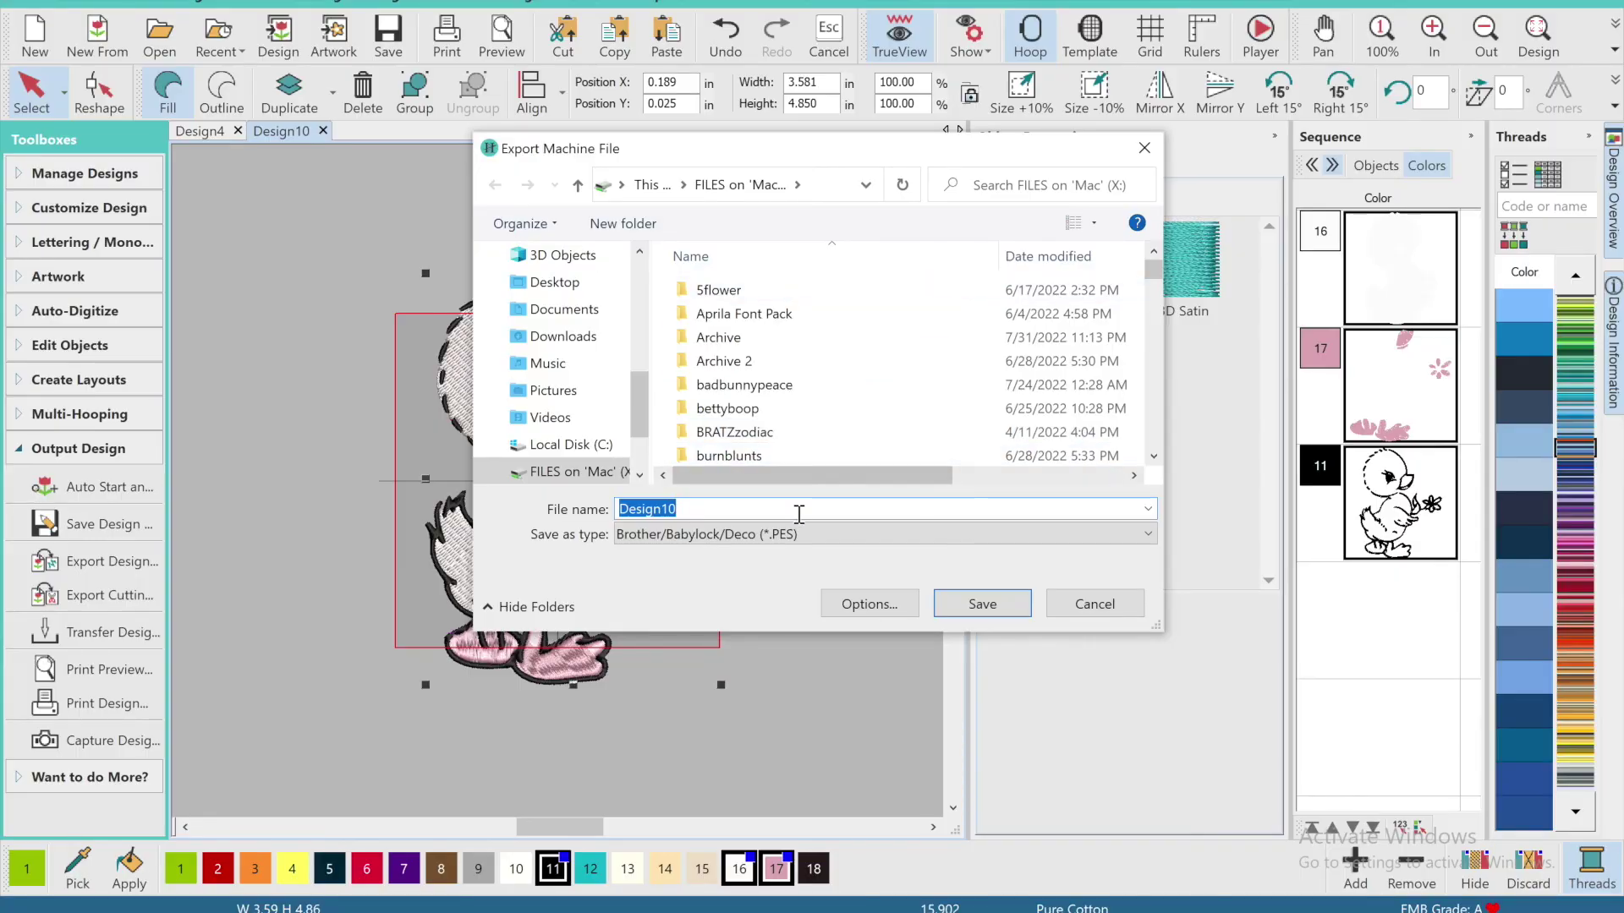
{"action": "left_click_drag", "start_coordinate": [888, 155], "coordinate": [1177, 191]}
{"action": "key", "text": "BackSpace"}
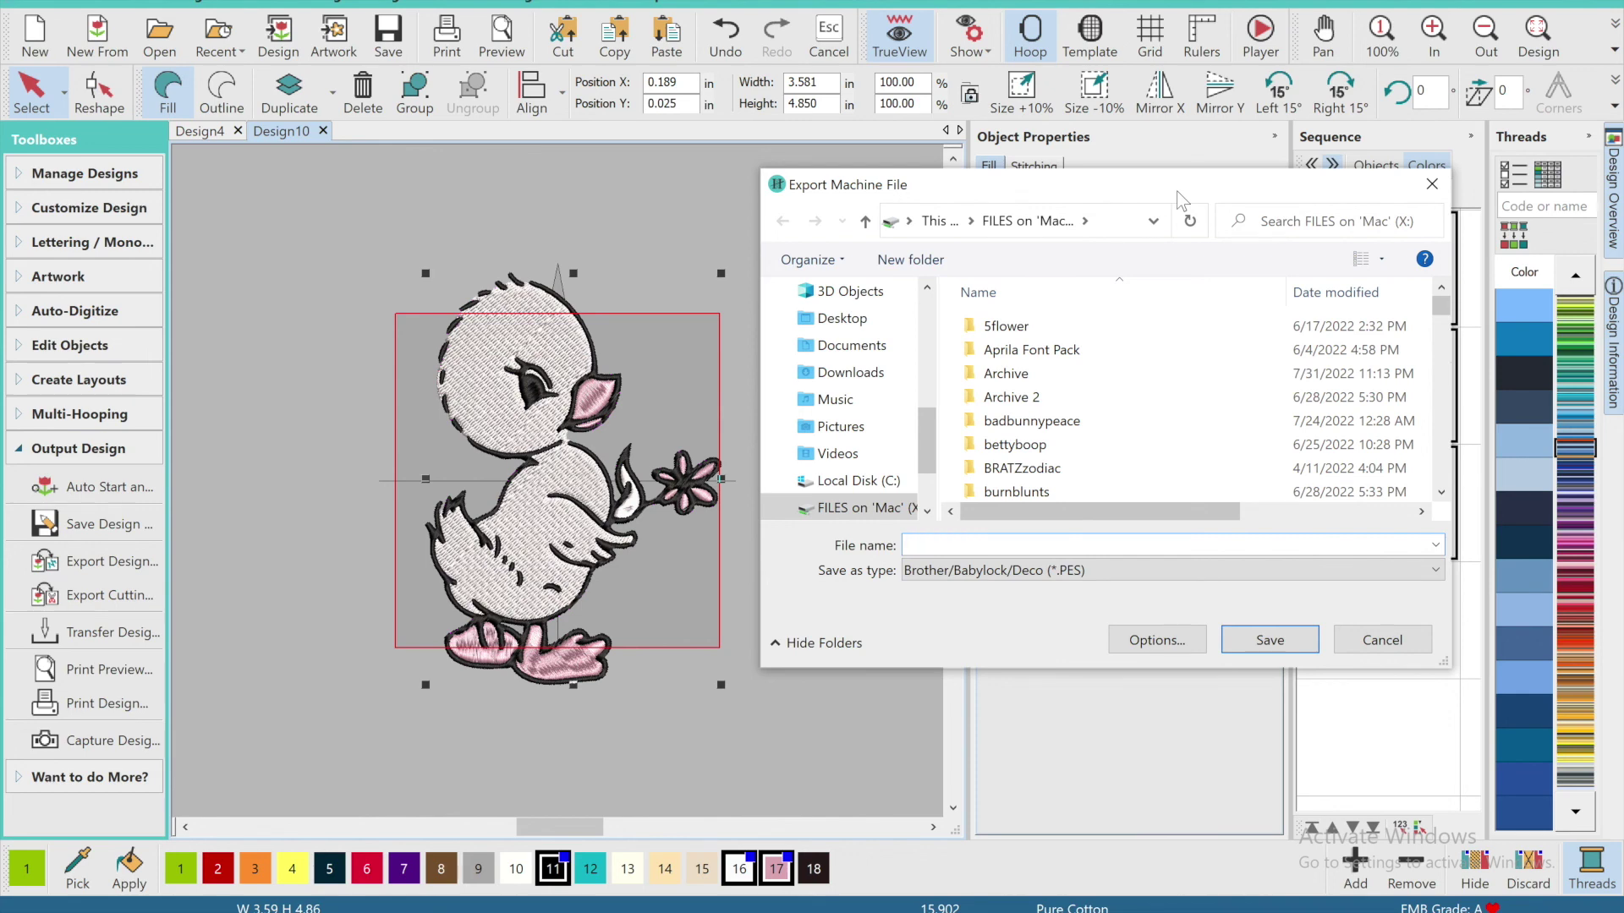
{"action": "type", "text": "daisyduck5x7"}
{"action": "key", "text": "Return"}
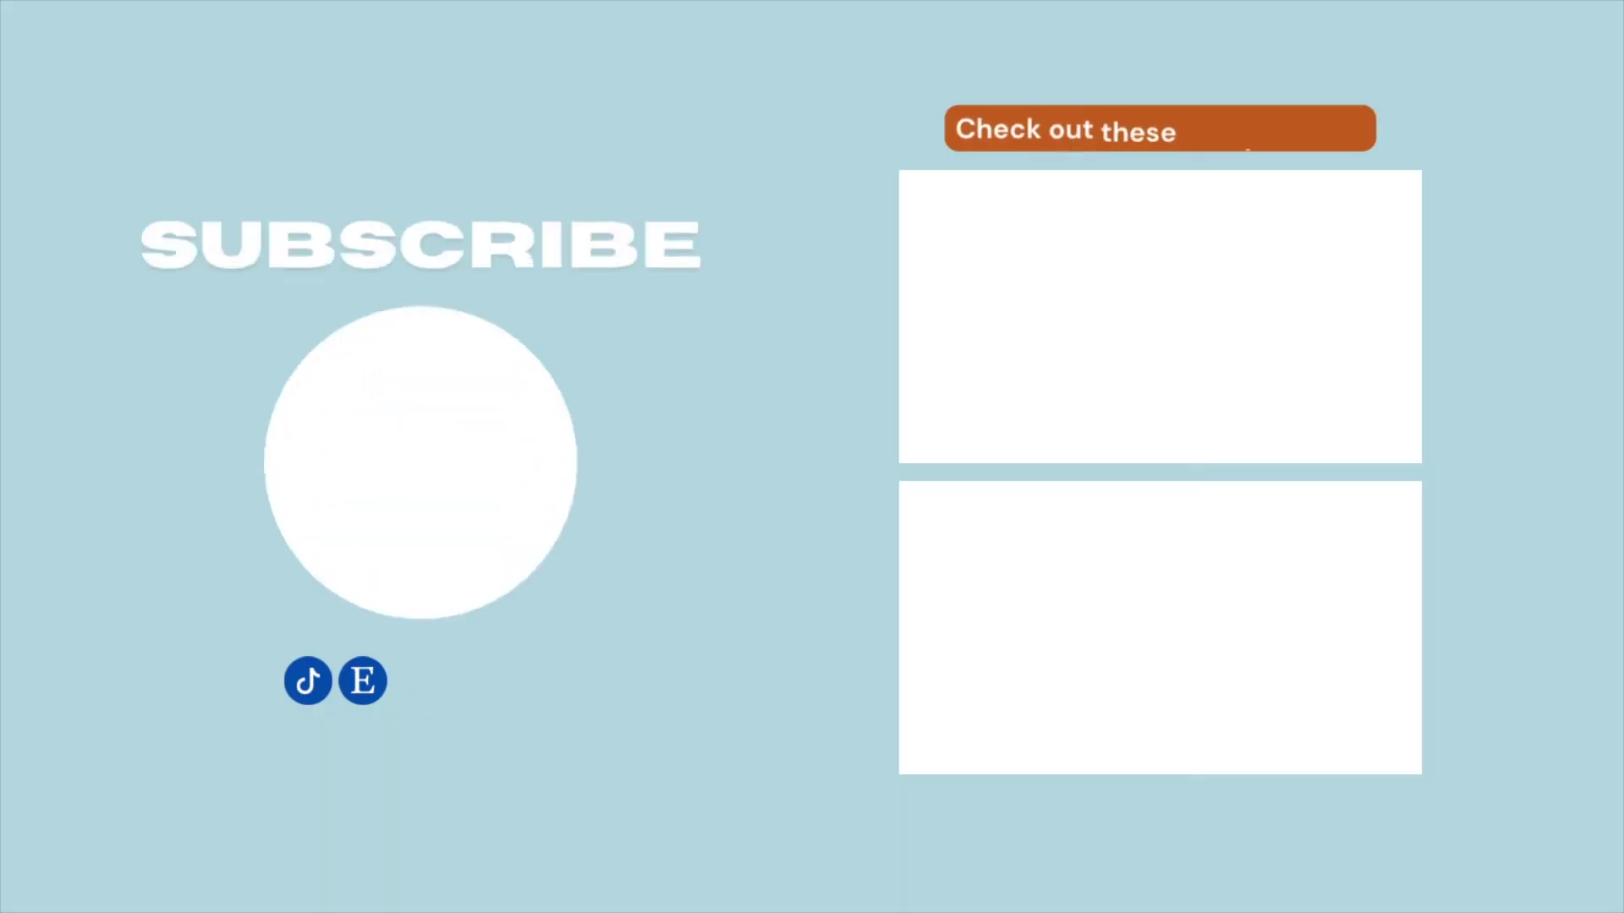